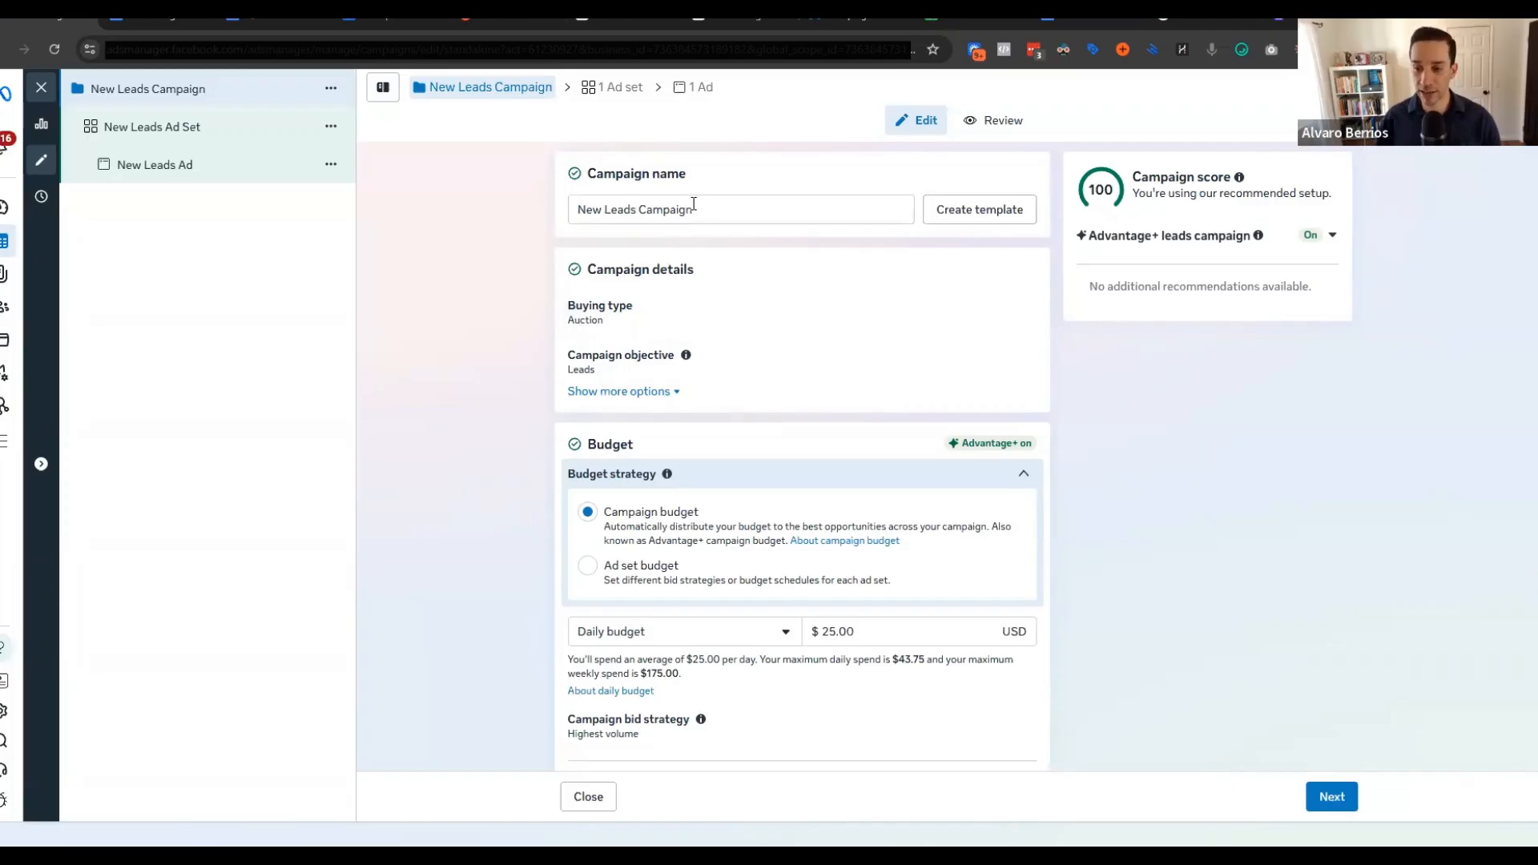
{"action": "left_click_drag", "start_coordinate": [701, 202], "coordinate": [537, 220]}
{"action": "left_click", "coordinate": [457, 230]}
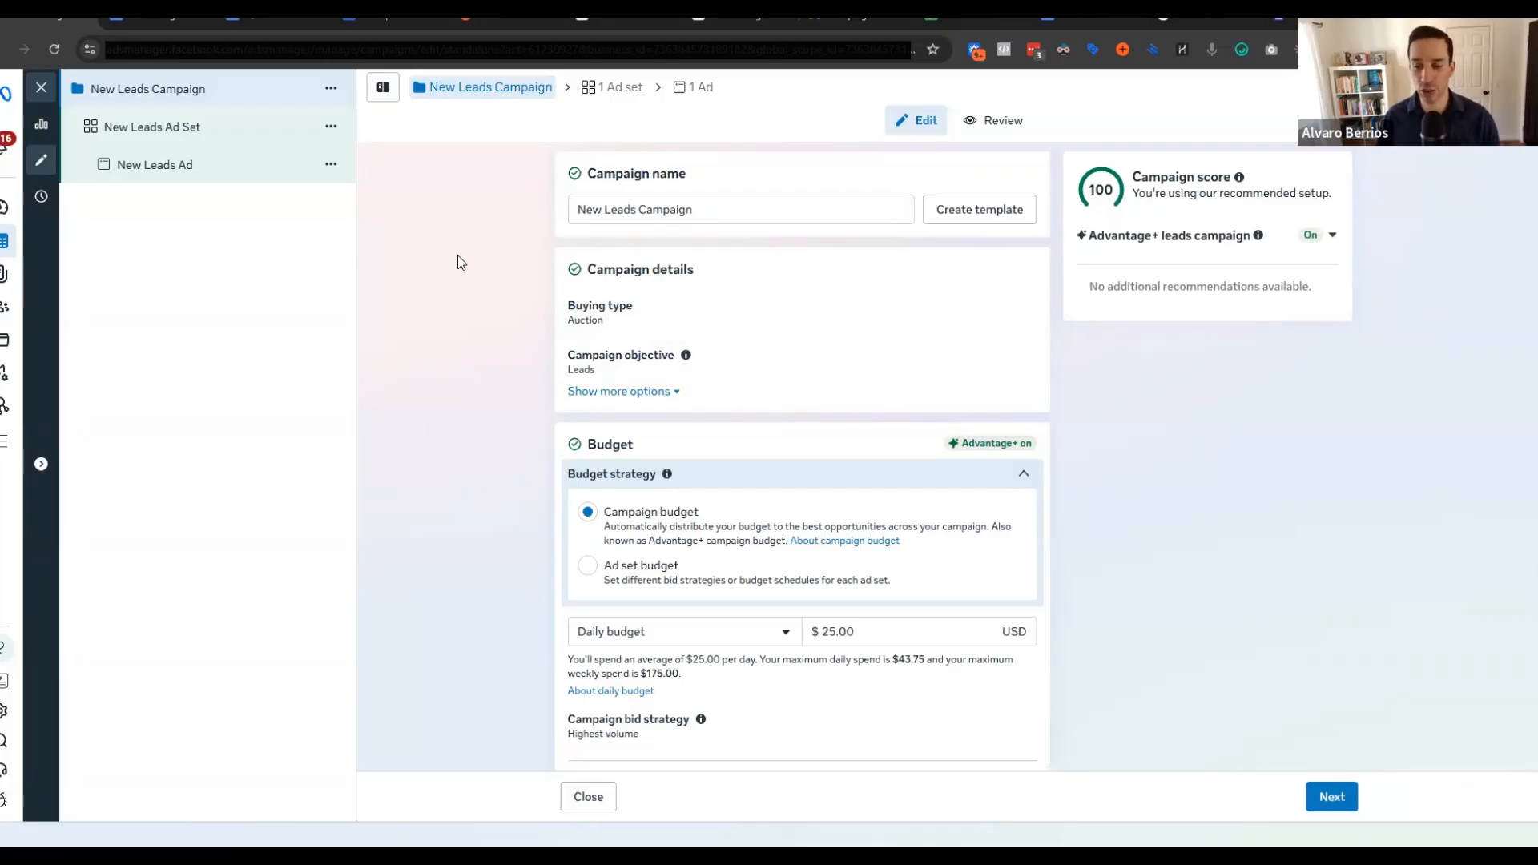
{"action": "left_click", "coordinate": [712, 215]}
{"action": "left_click_drag", "start_coordinate": [711, 214], "coordinate": [543, 241]}
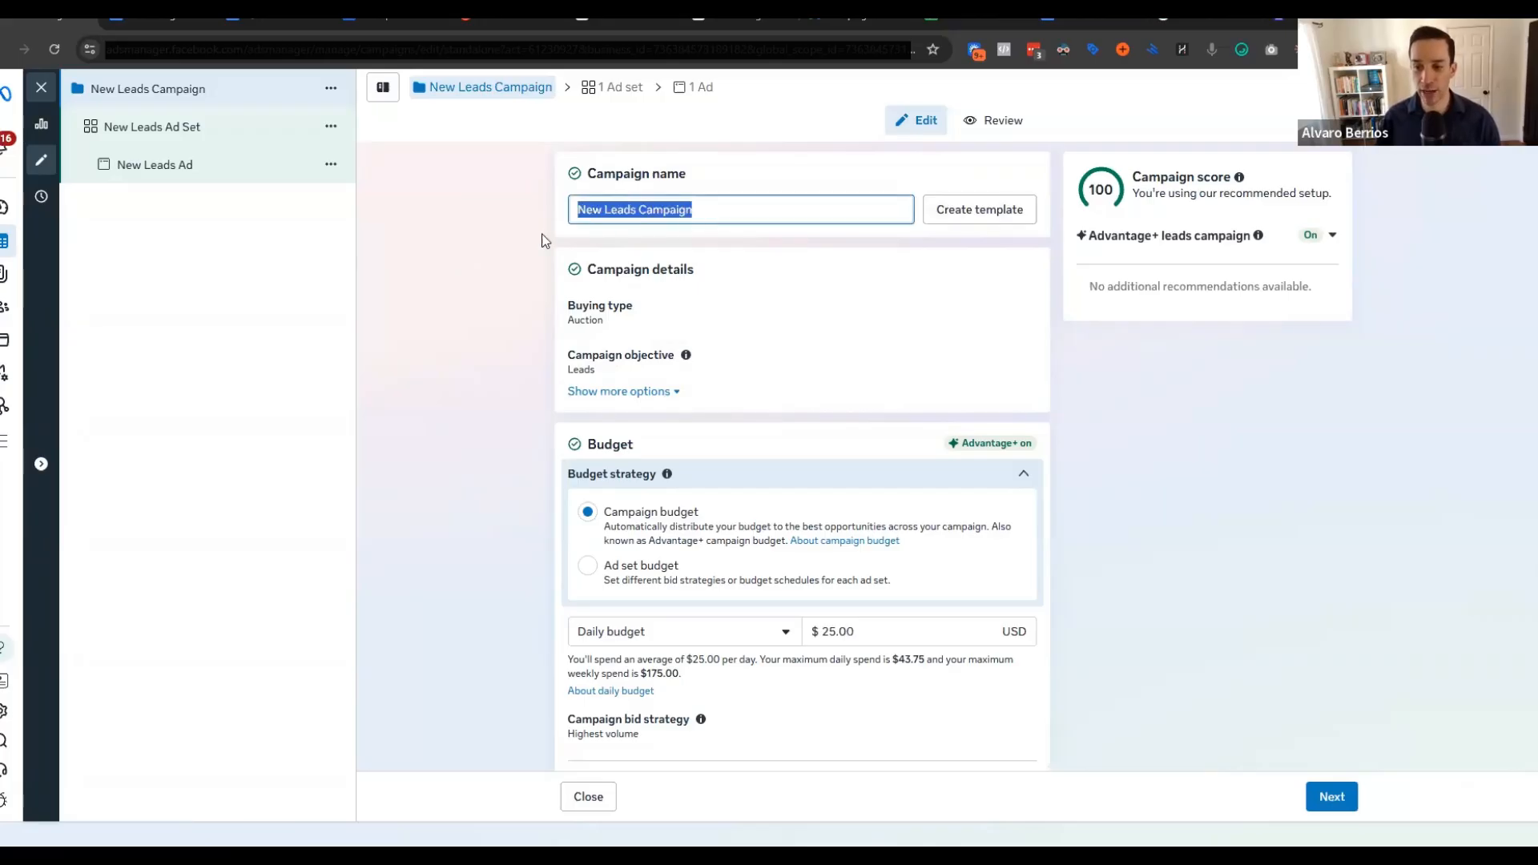
{"action": "left_click", "coordinate": [490, 292]}
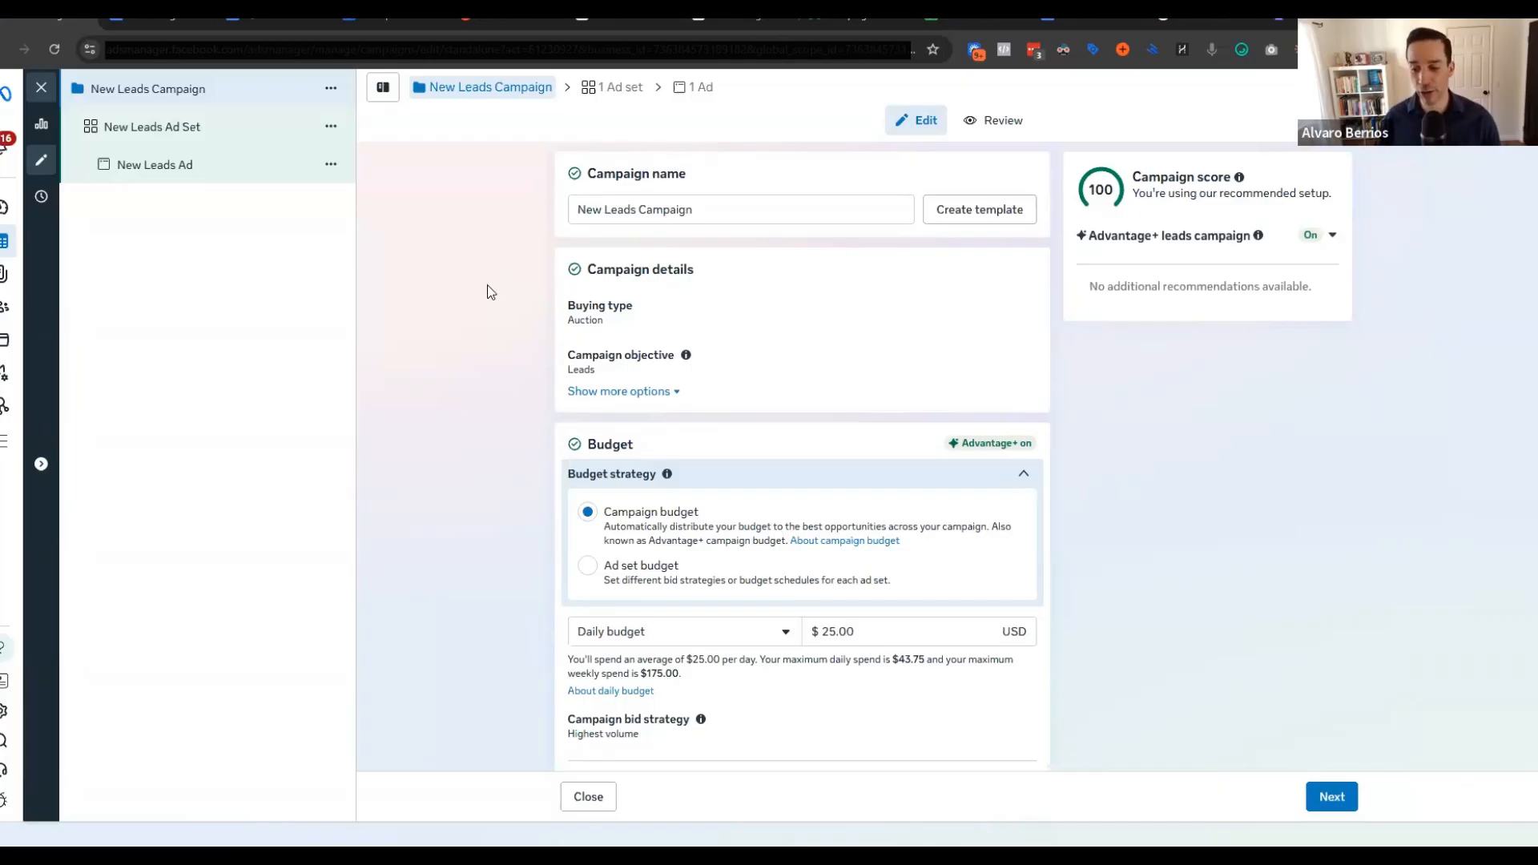
Step: Switch the campaign's budget strategy to Ad set budget, and return it to Campaign budget
{"action": "scroll", "coordinate": [498, 310], "scroll_direction": "down", "scroll_amount": 3}
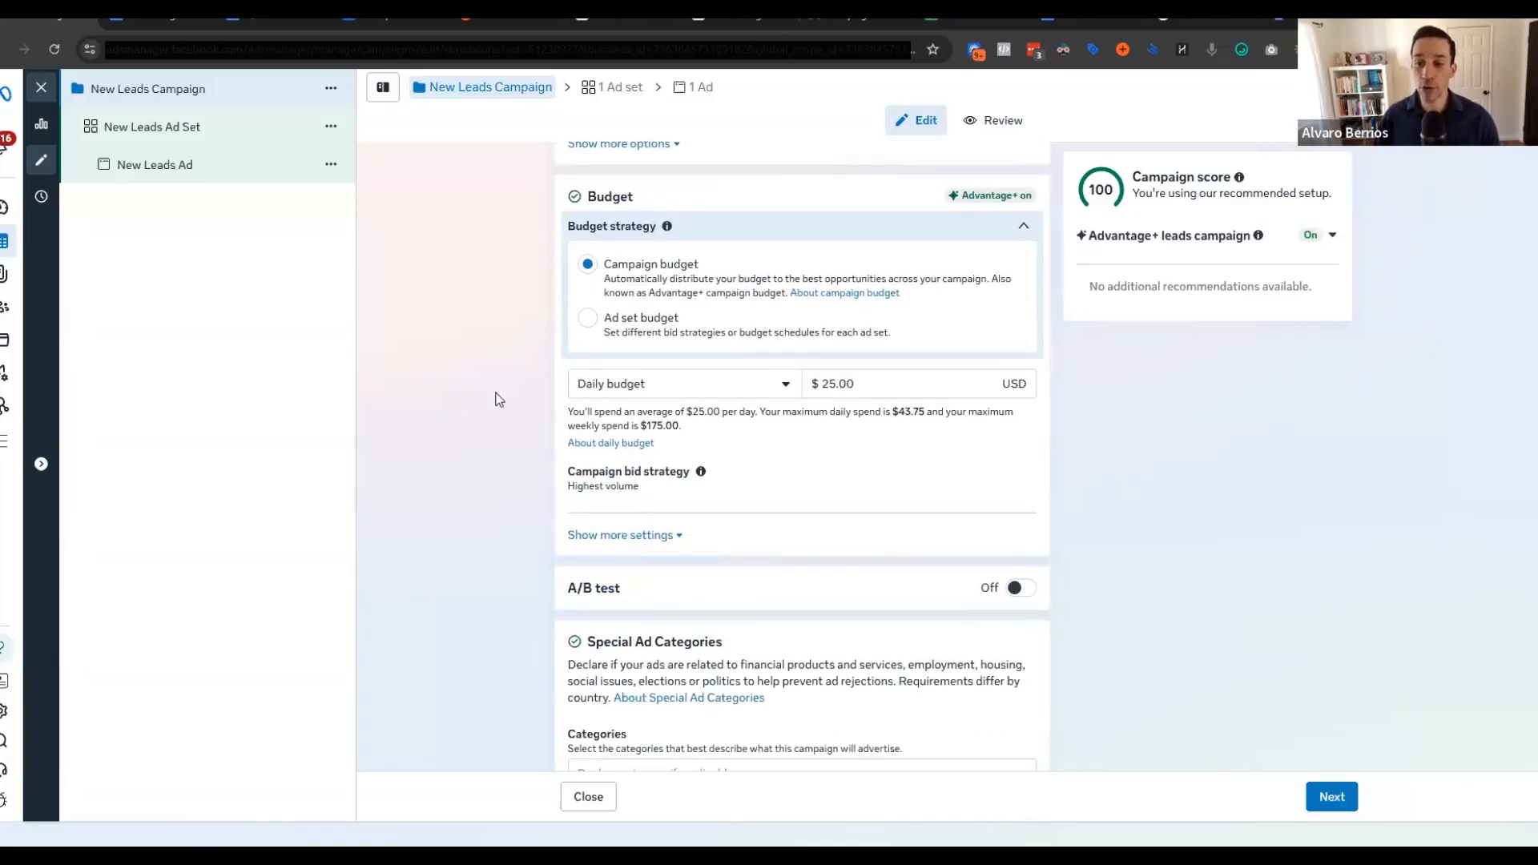
{"action": "scroll", "coordinate": [471, 506], "scroll_direction": "up", "scroll_amount": 2}
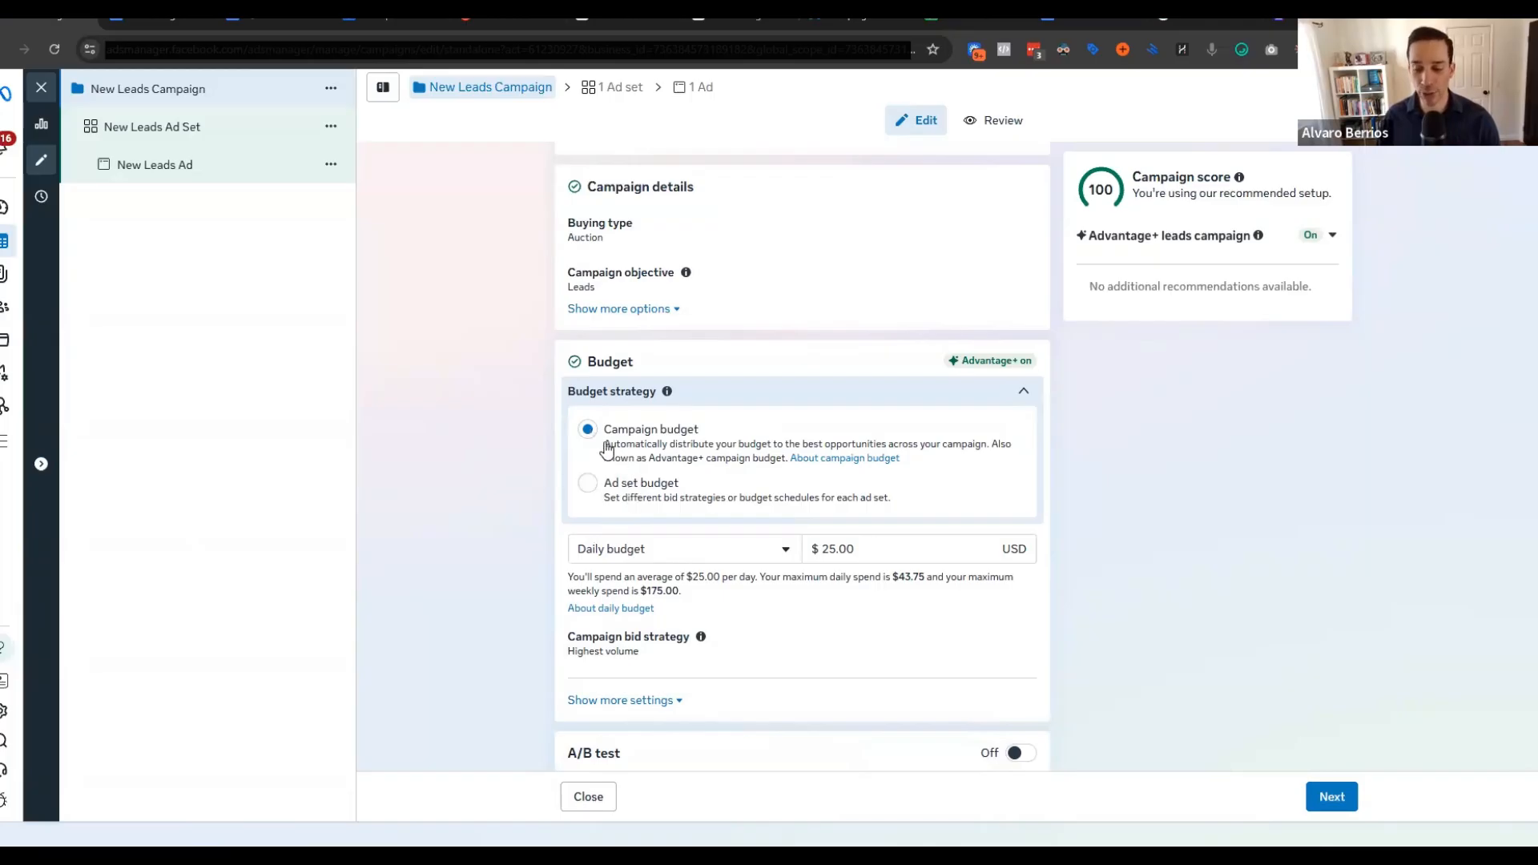
{"action": "left_click", "coordinate": [582, 498]}
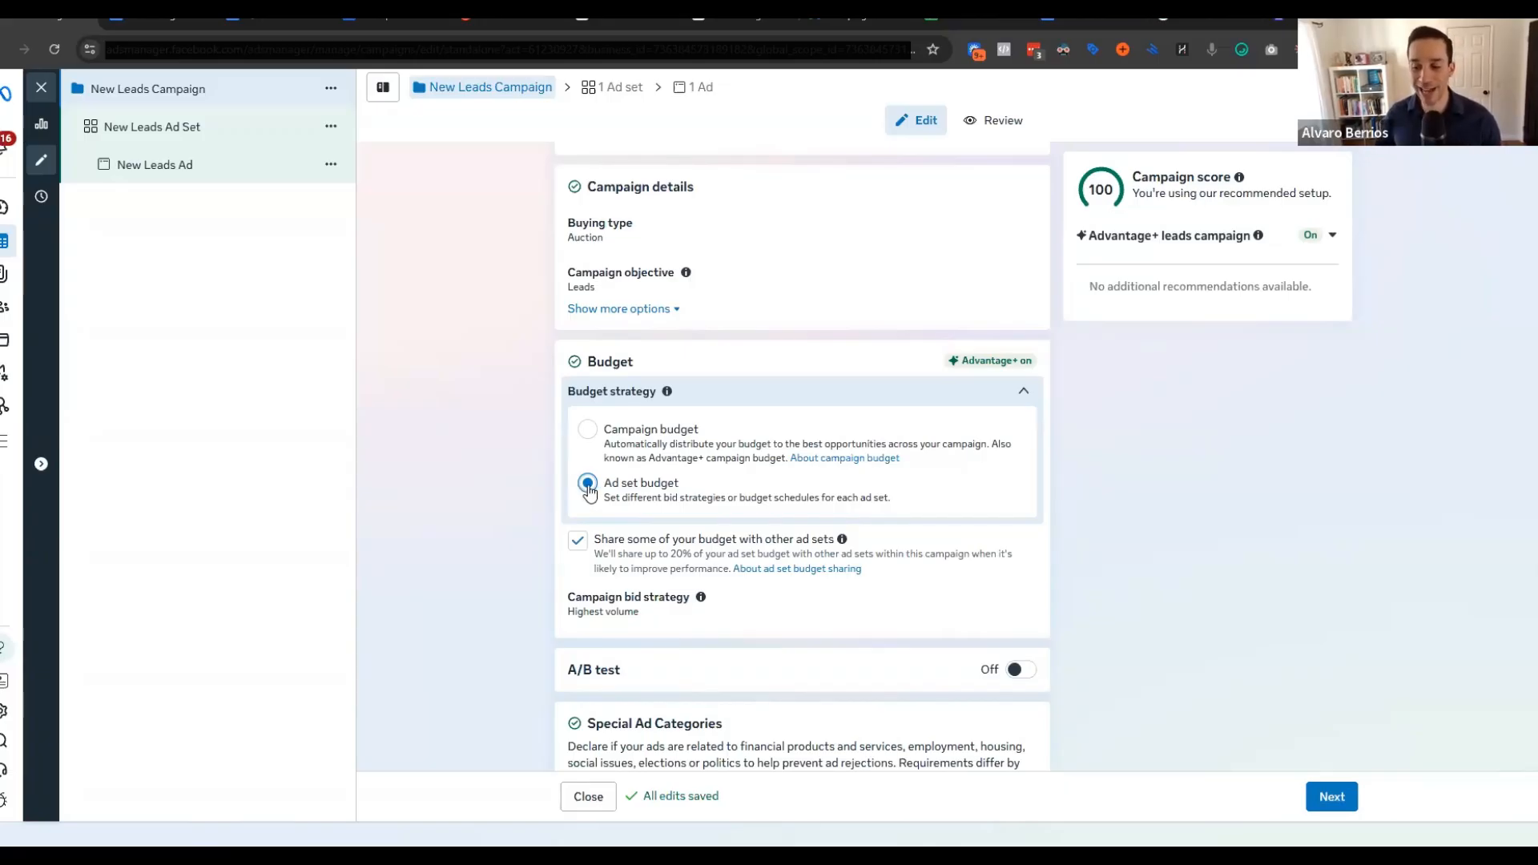
{"action": "left_click", "coordinate": [589, 430]}
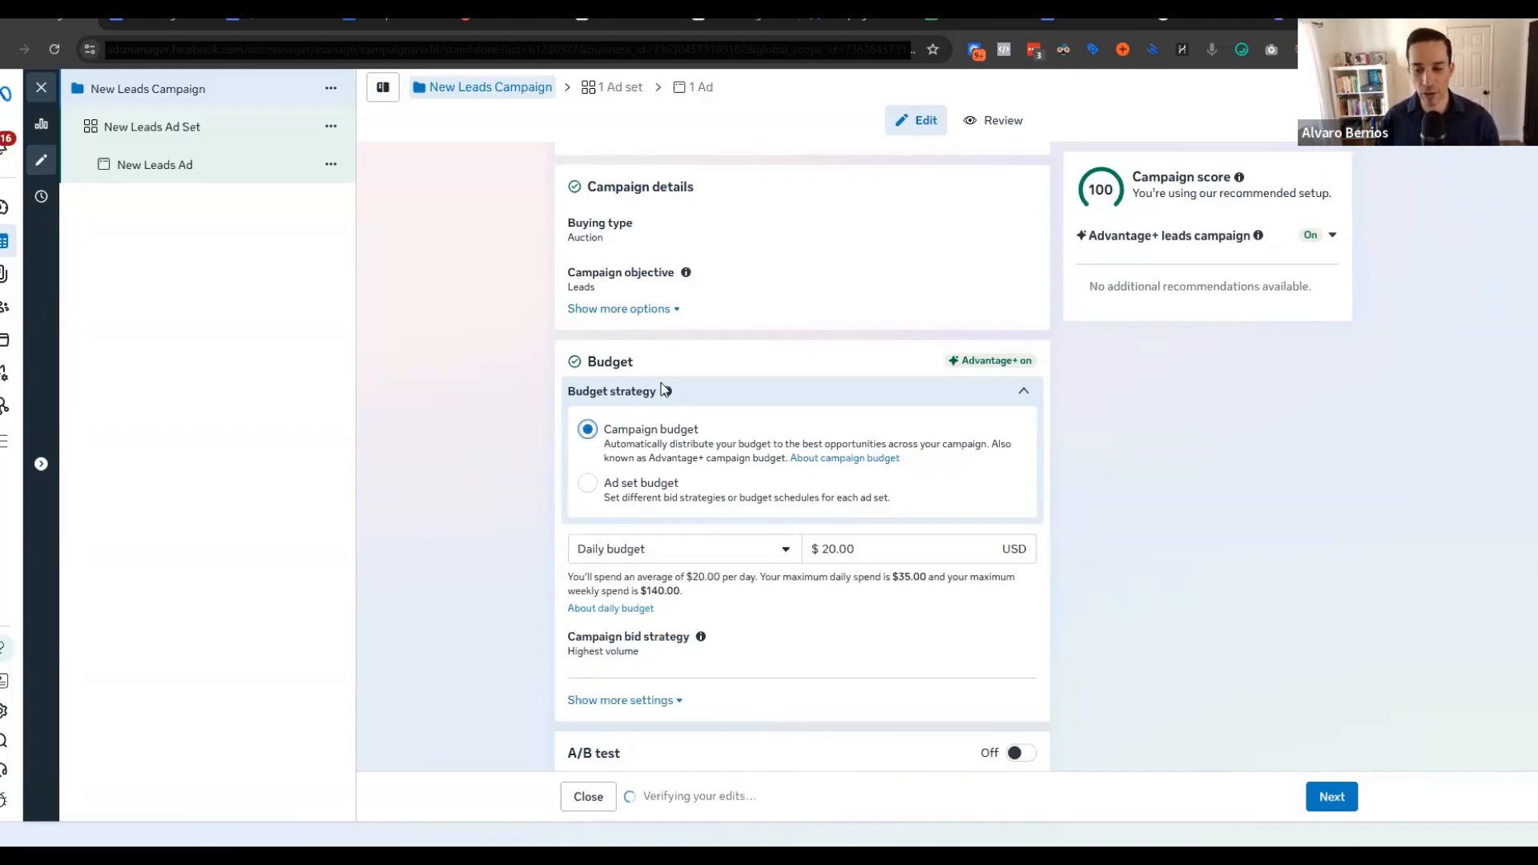
Step: Review the campaign's daily budget, bid strategy, A/B test and Special Ad Categories settings
{"action": "scroll", "coordinate": [431, 513], "scroll_direction": "down", "scroll_amount": 2}
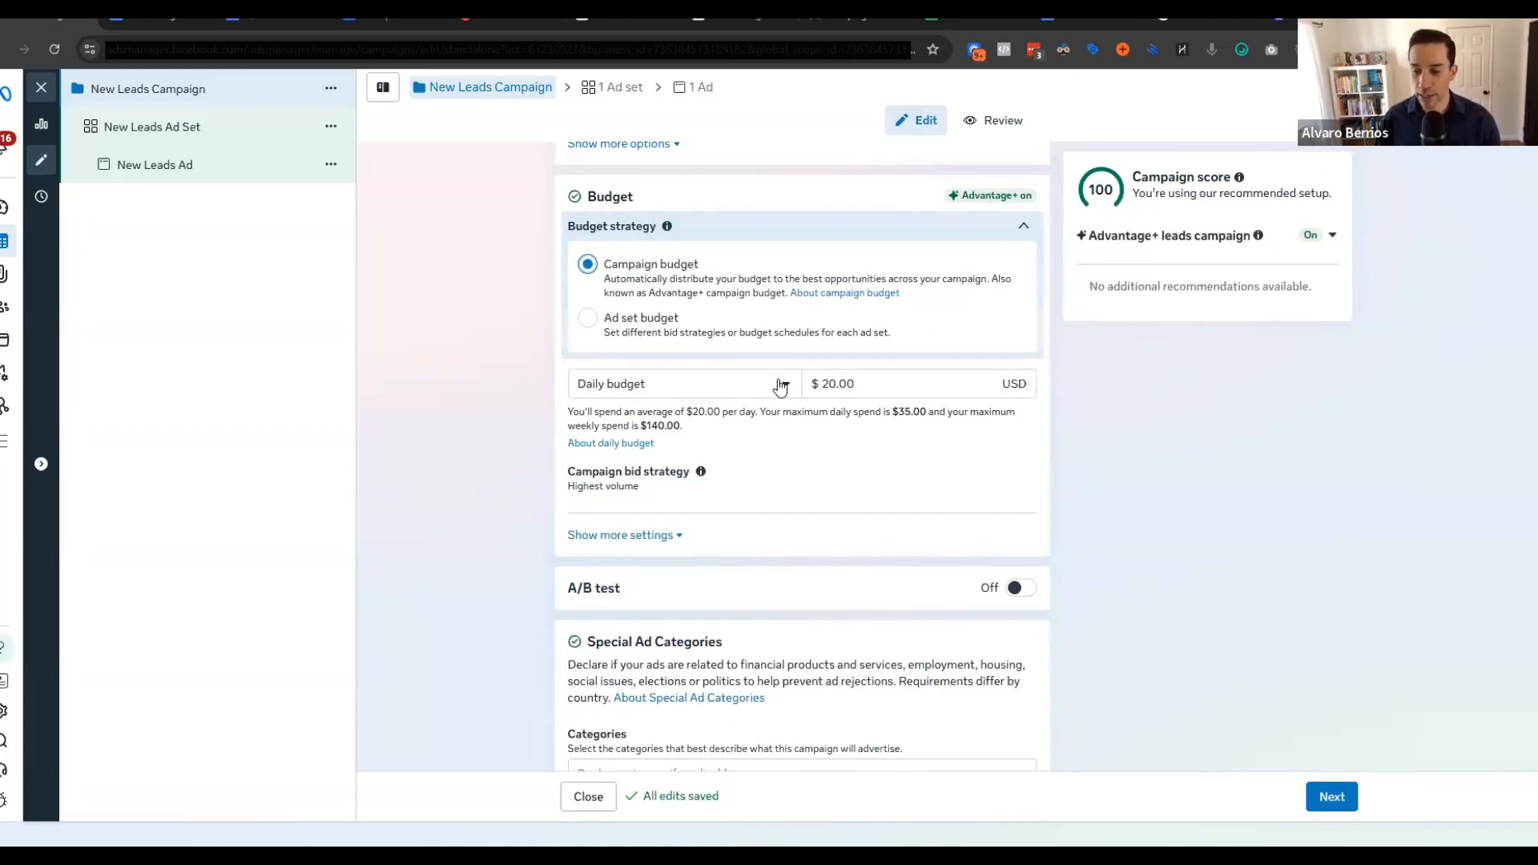
{"action": "left_click_drag", "start_coordinate": [872, 390], "coordinate": [766, 386]}
{"action": "left_click", "coordinate": [447, 484]}
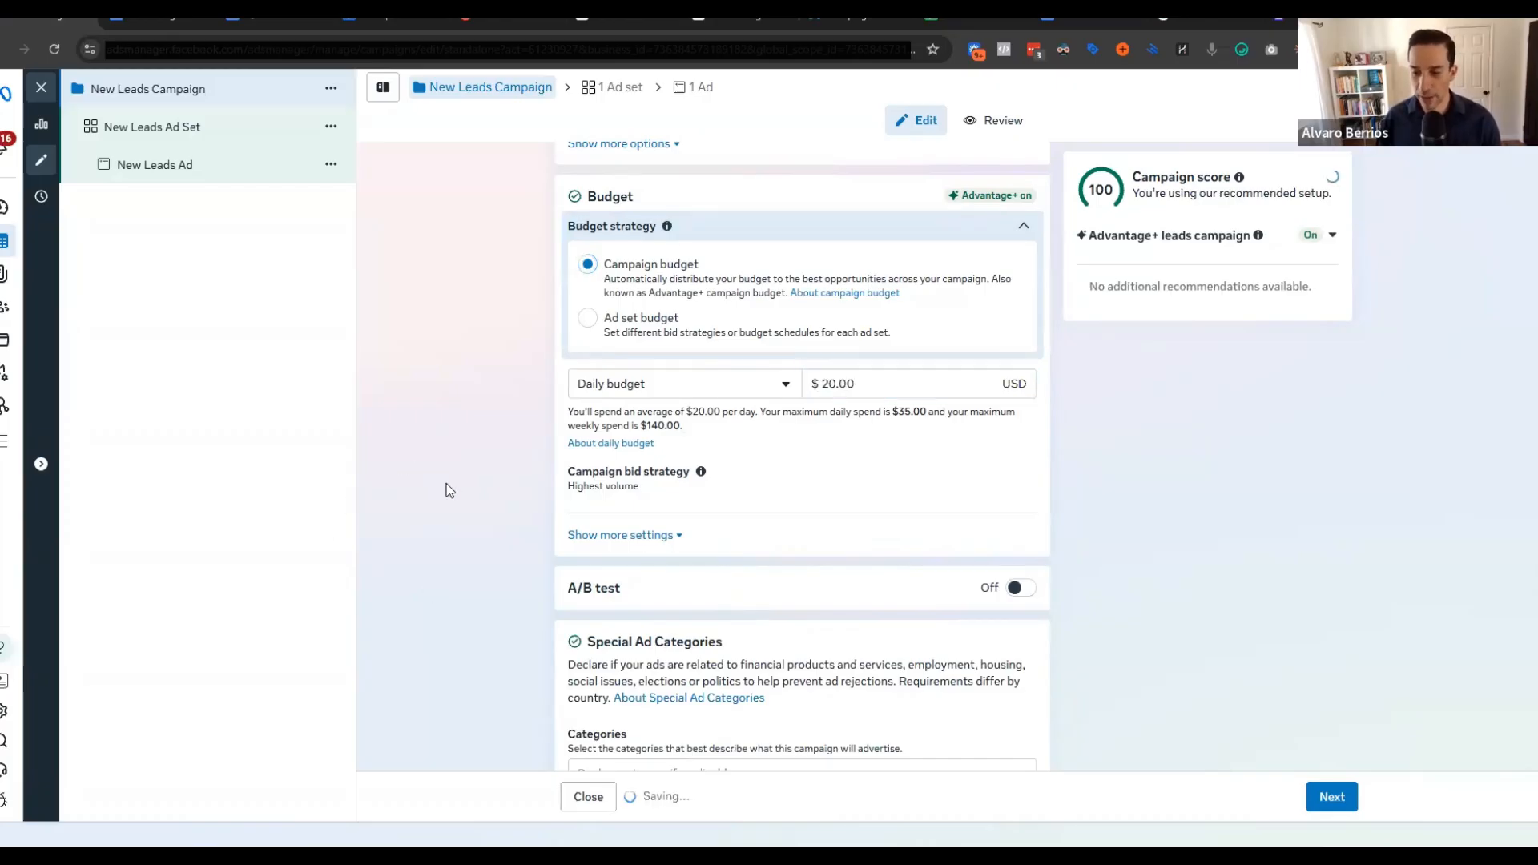
{"action": "double_click", "coordinate": [830, 384]}
{"action": "left_click", "coordinate": [527, 487]}
{"action": "scroll", "coordinate": [522, 493], "scroll_direction": "down", "scroll_amount": 1}
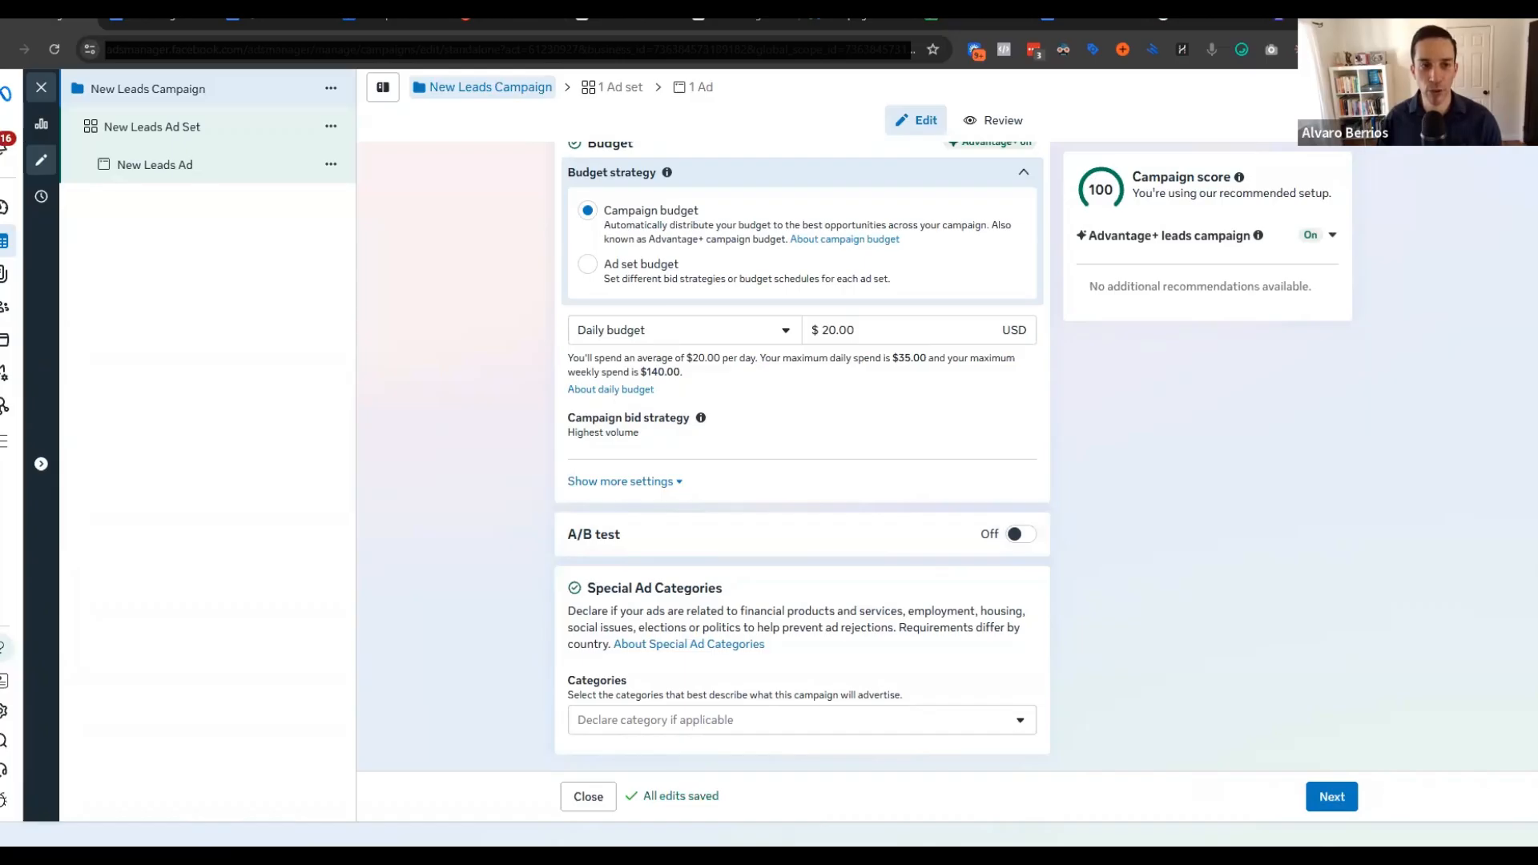
{"action": "scroll", "coordinate": [1204, 546], "scroll_direction": "up", "scroll_amount": 4}
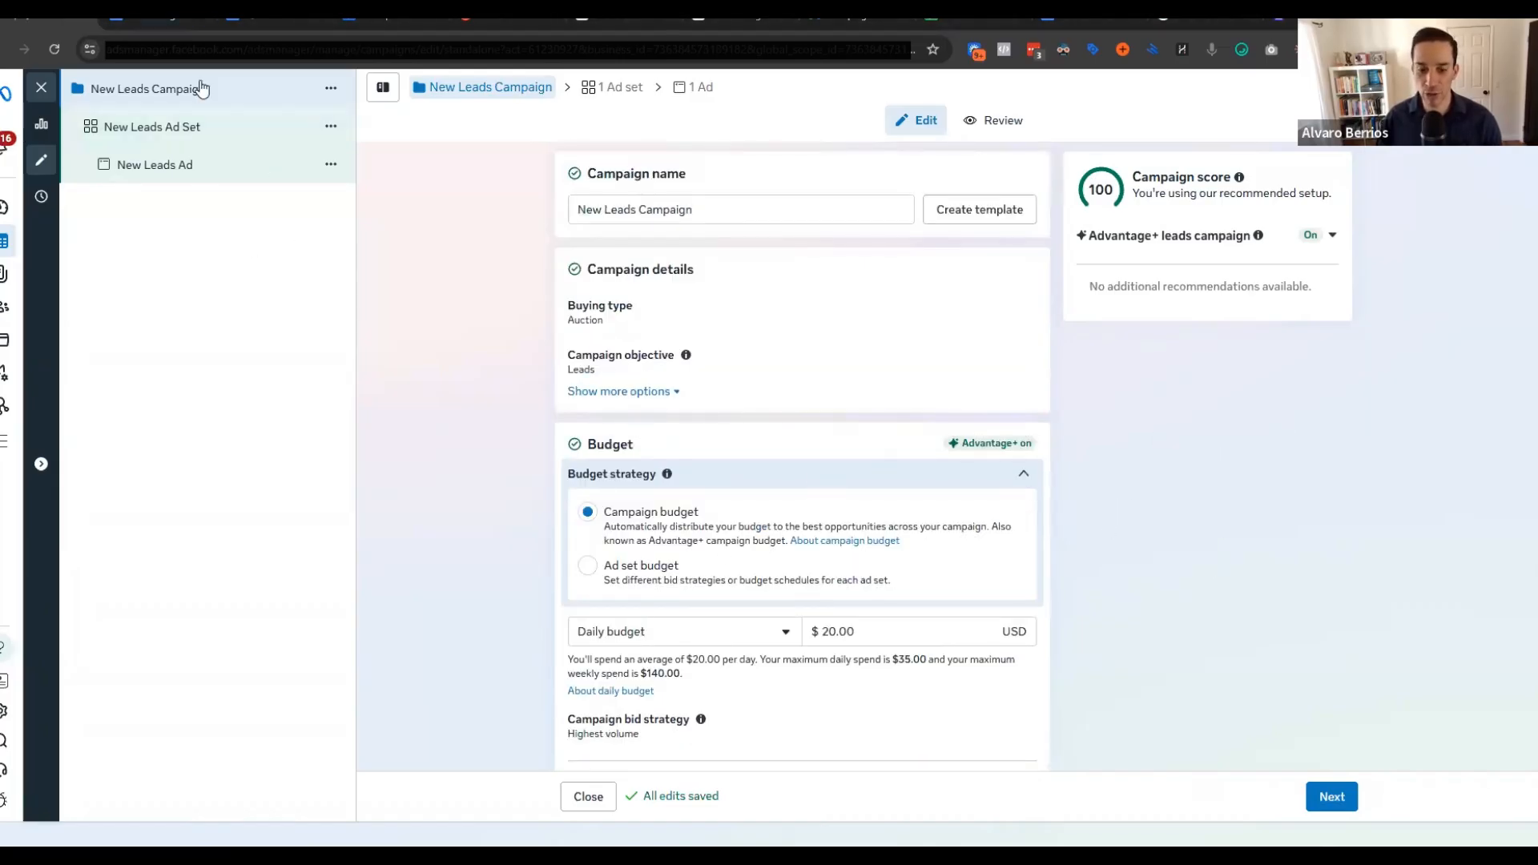
Step: Open the New Leads Ad Set and set its conversion location to the single location Website
{"action": "left_click", "coordinate": [206, 138]}
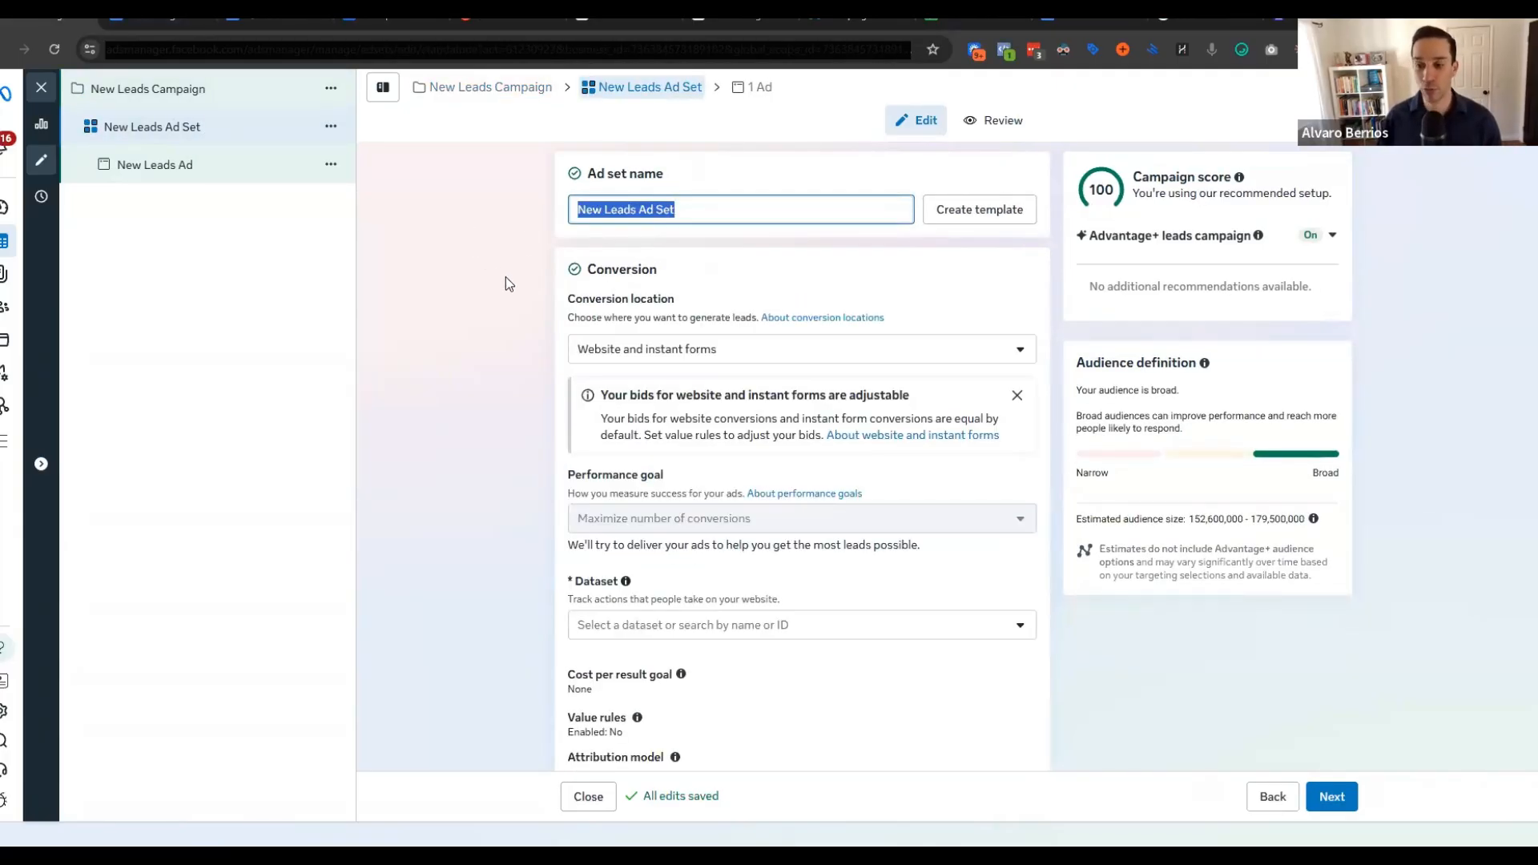
{"action": "left_click", "coordinate": [512, 417]}
{"action": "left_click_drag", "start_coordinate": [580, 318], "coordinate": [565, 319]}
{"action": "left_click", "coordinate": [474, 383]}
{"action": "scroll", "coordinate": [472, 383], "scroll_direction": "down", "scroll_amount": 1}
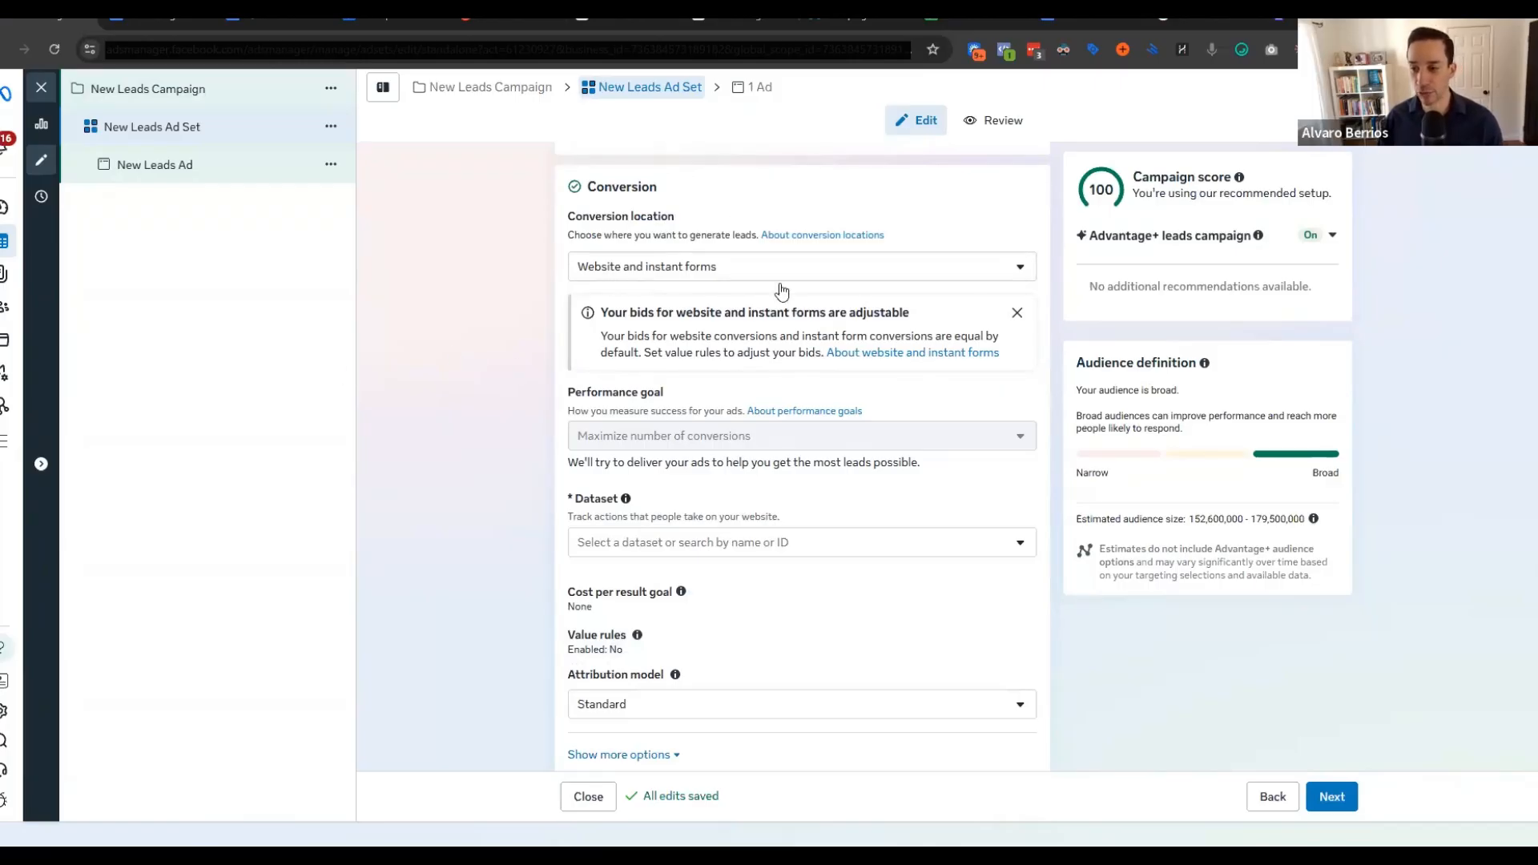
{"action": "left_click", "coordinate": [837, 269]}
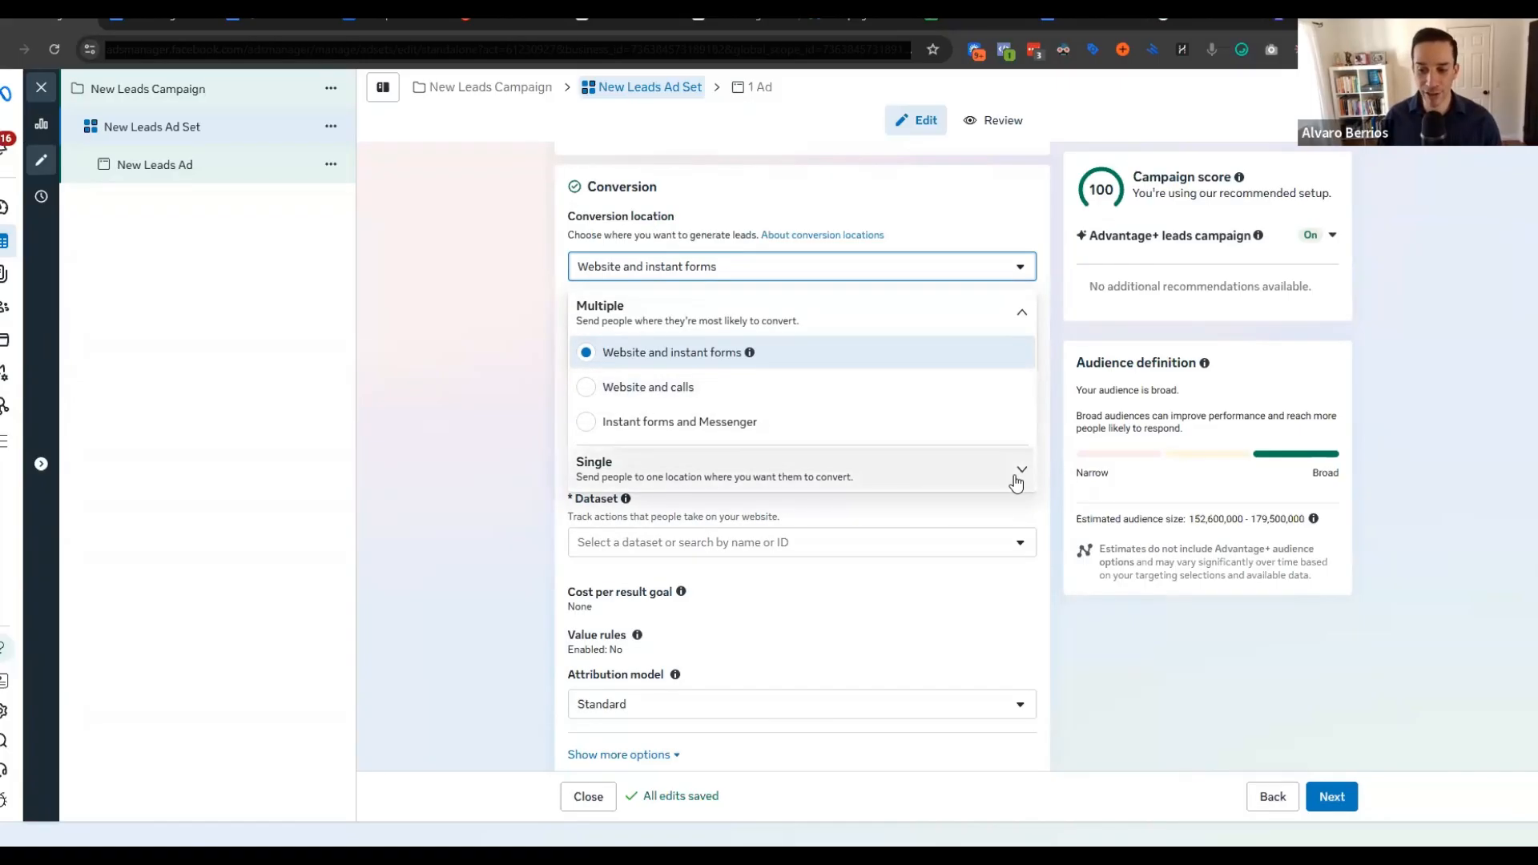
{"action": "left_click", "coordinate": [657, 479]}
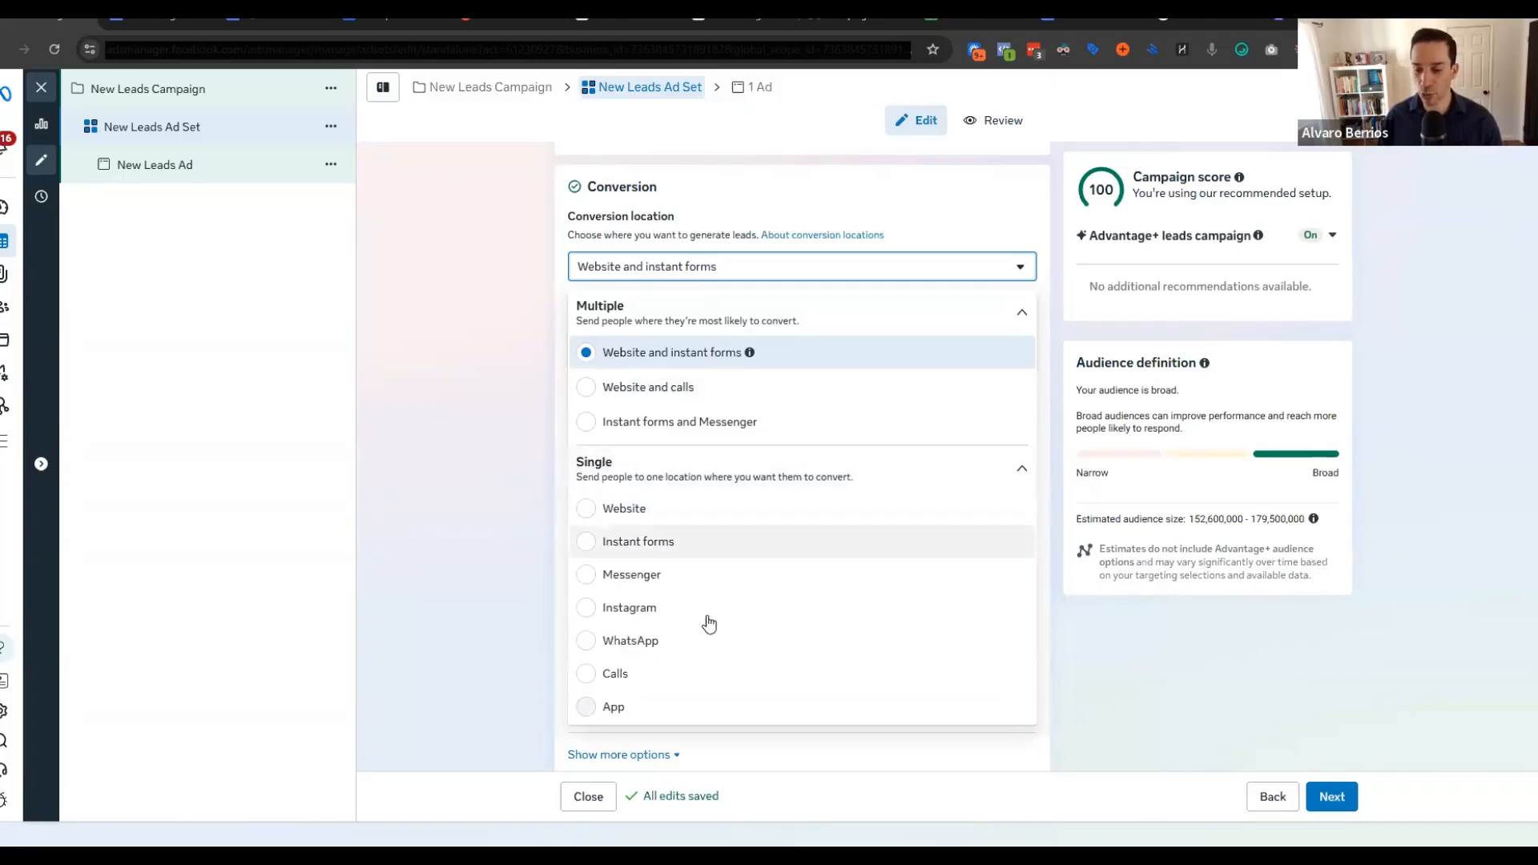
{"action": "left_click", "coordinate": [587, 510]}
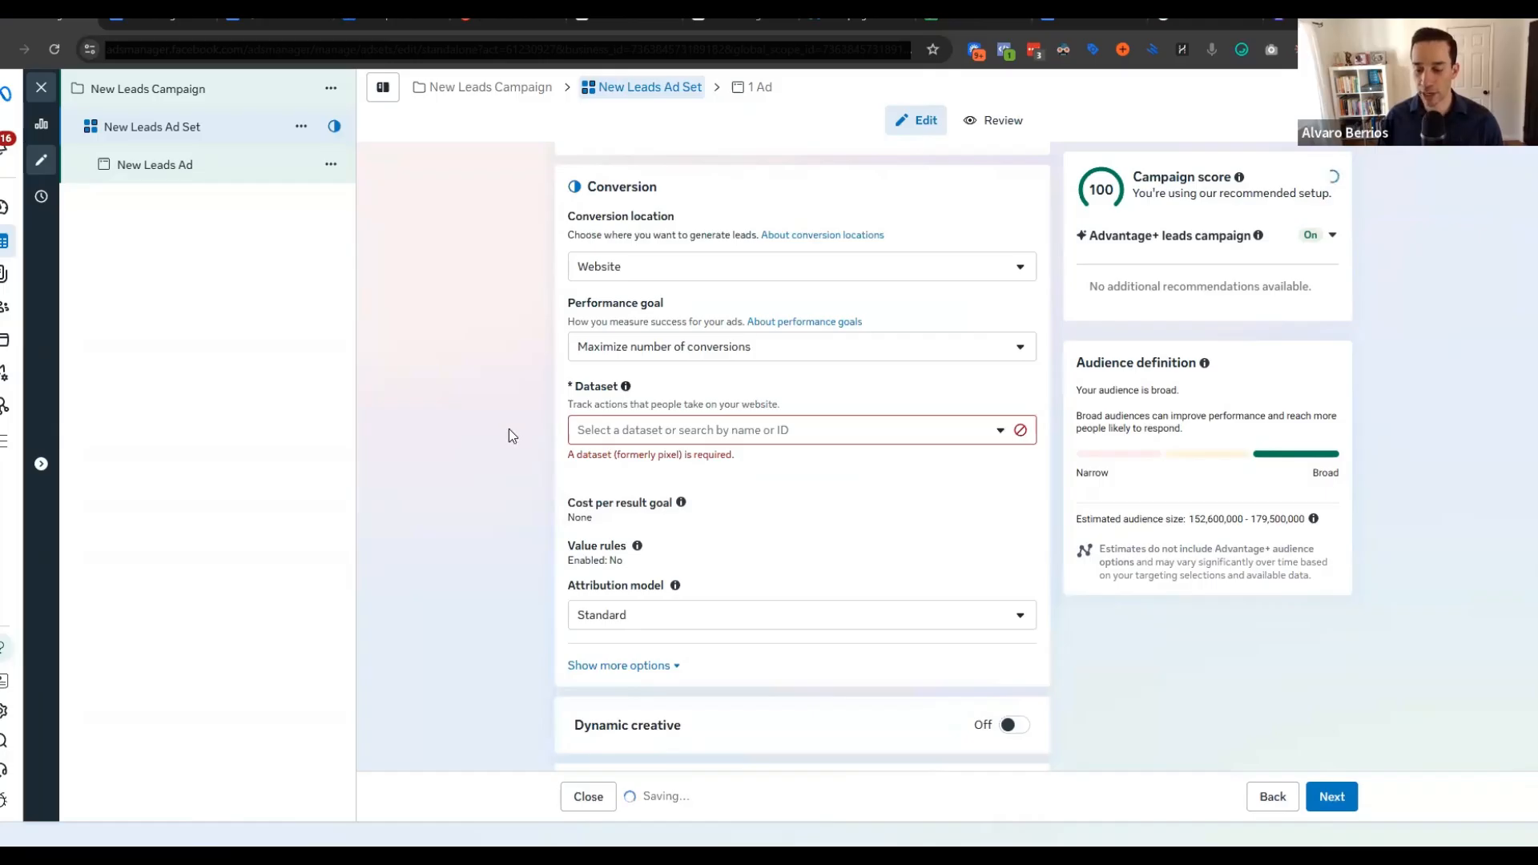
Step: Select the active pixel dataset with Conversions API for the ad set and choose Lead as its conversion event
{"action": "left_click", "coordinate": [618, 436]}
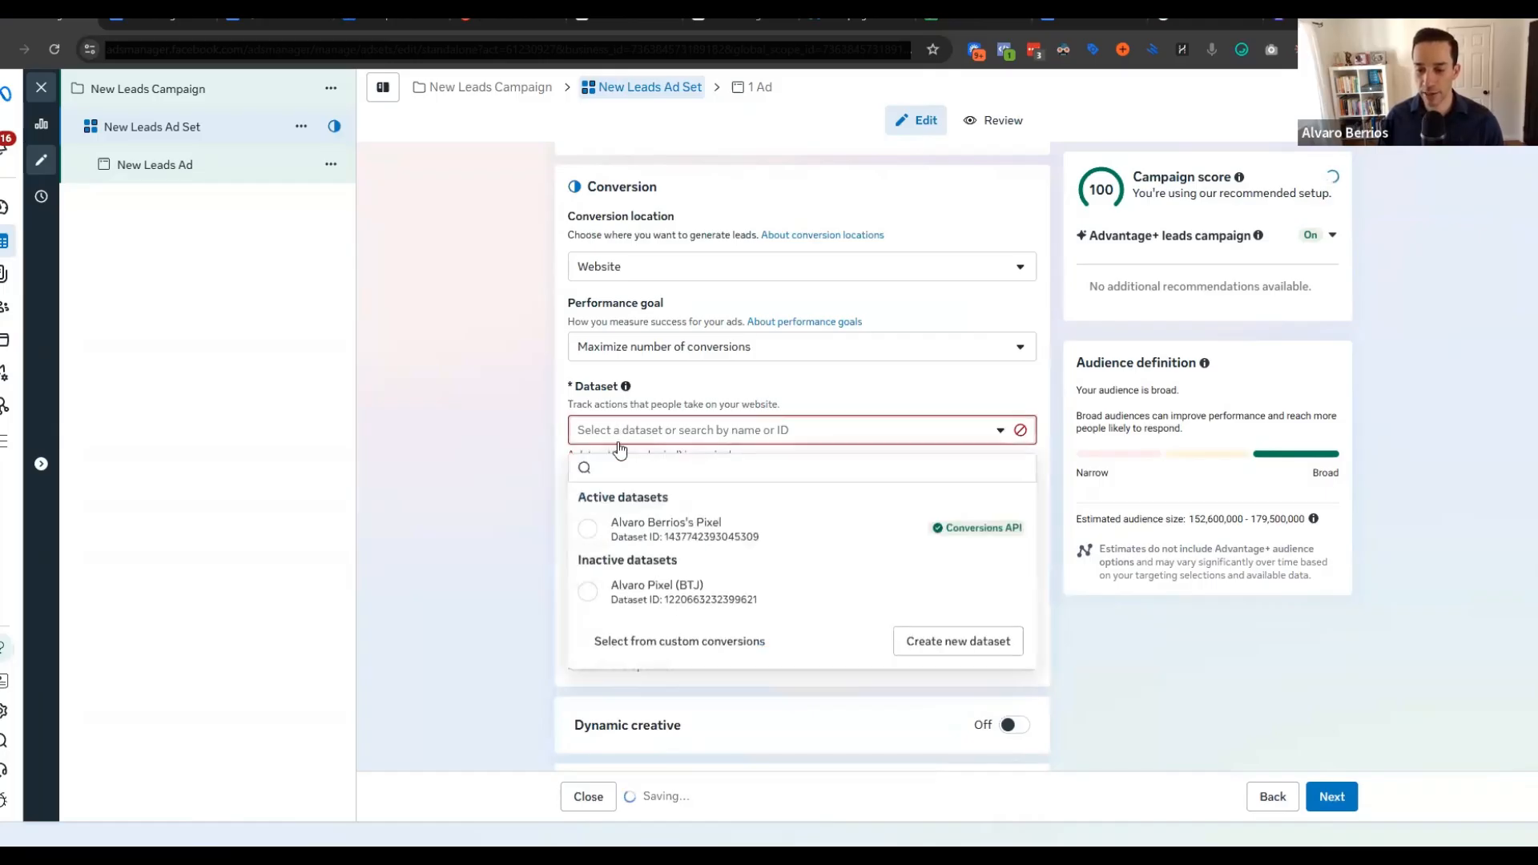
{"action": "left_click", "coordinate": [726, 529]}
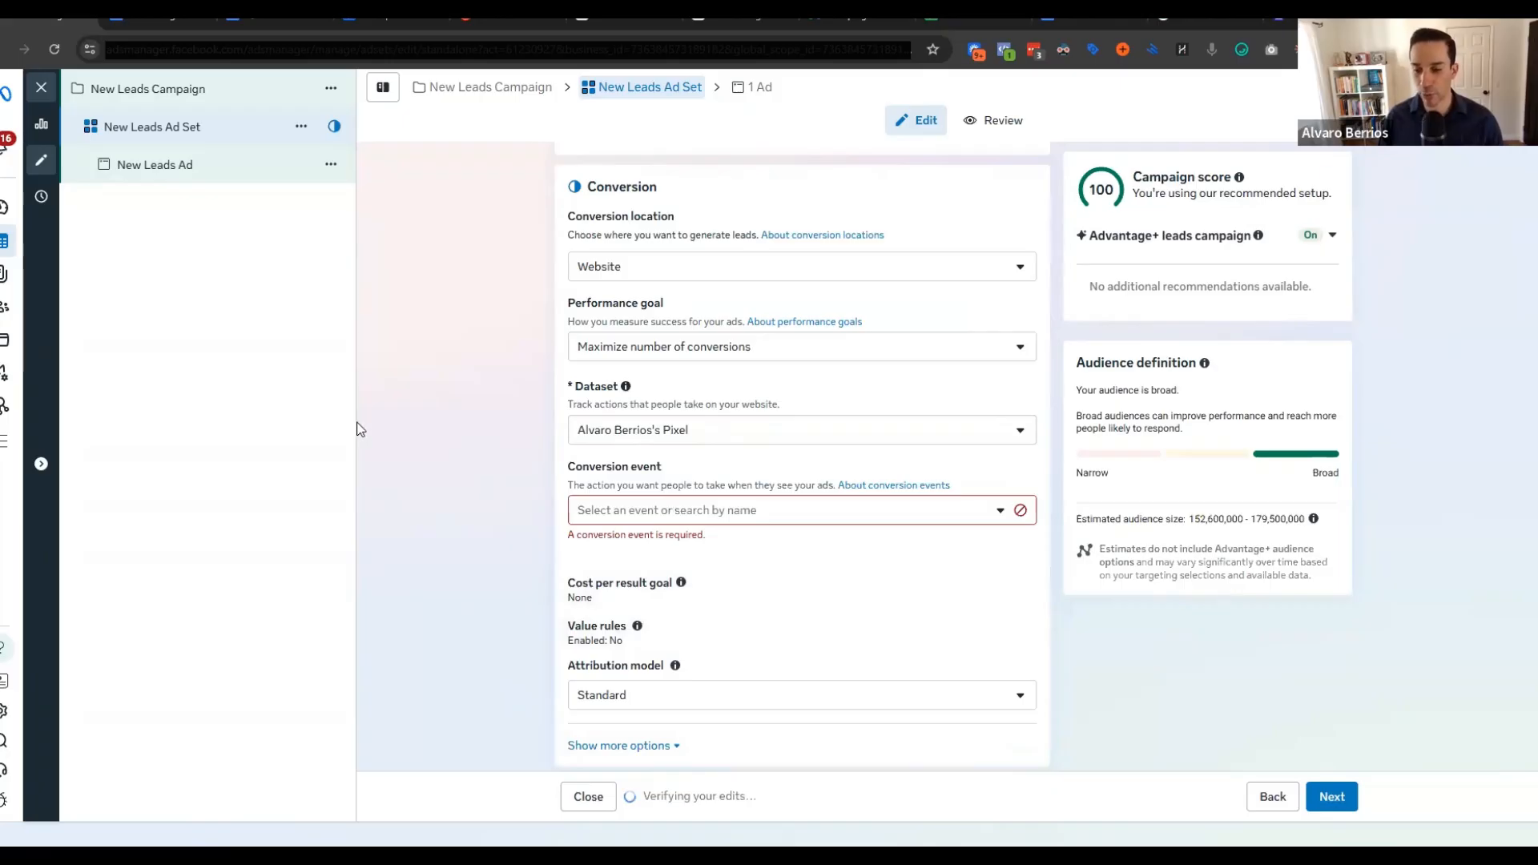
{"action": "scroll", "coordinate": [810, 484], "scroll_direction": "down", "scroll_amount": 1}
{"action": "left_click", "coordinate": [789, 437]}
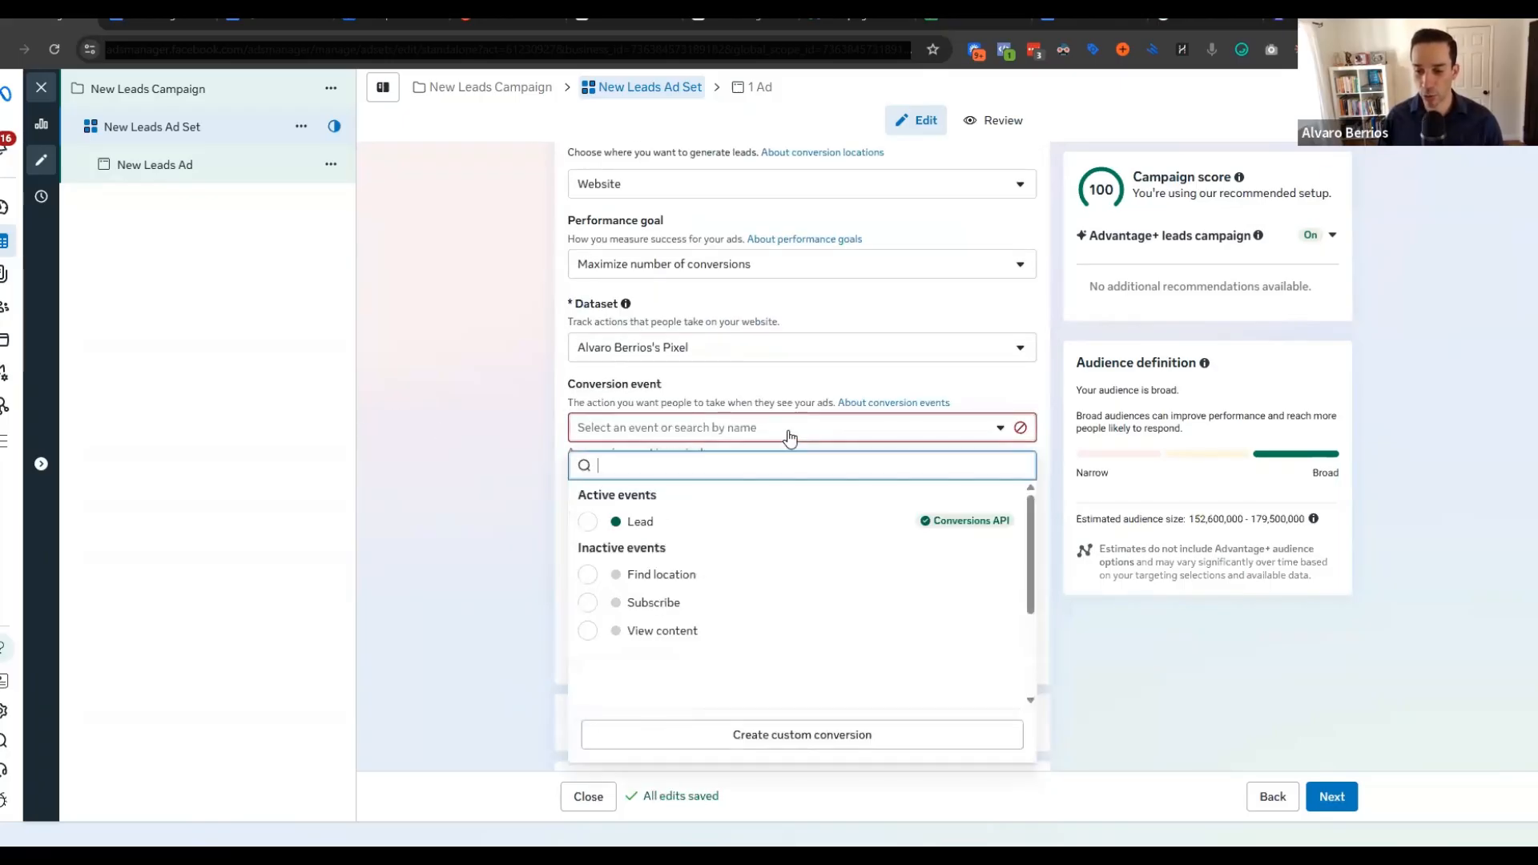
{"action": "left_click", "coordinate": [641, 523]}
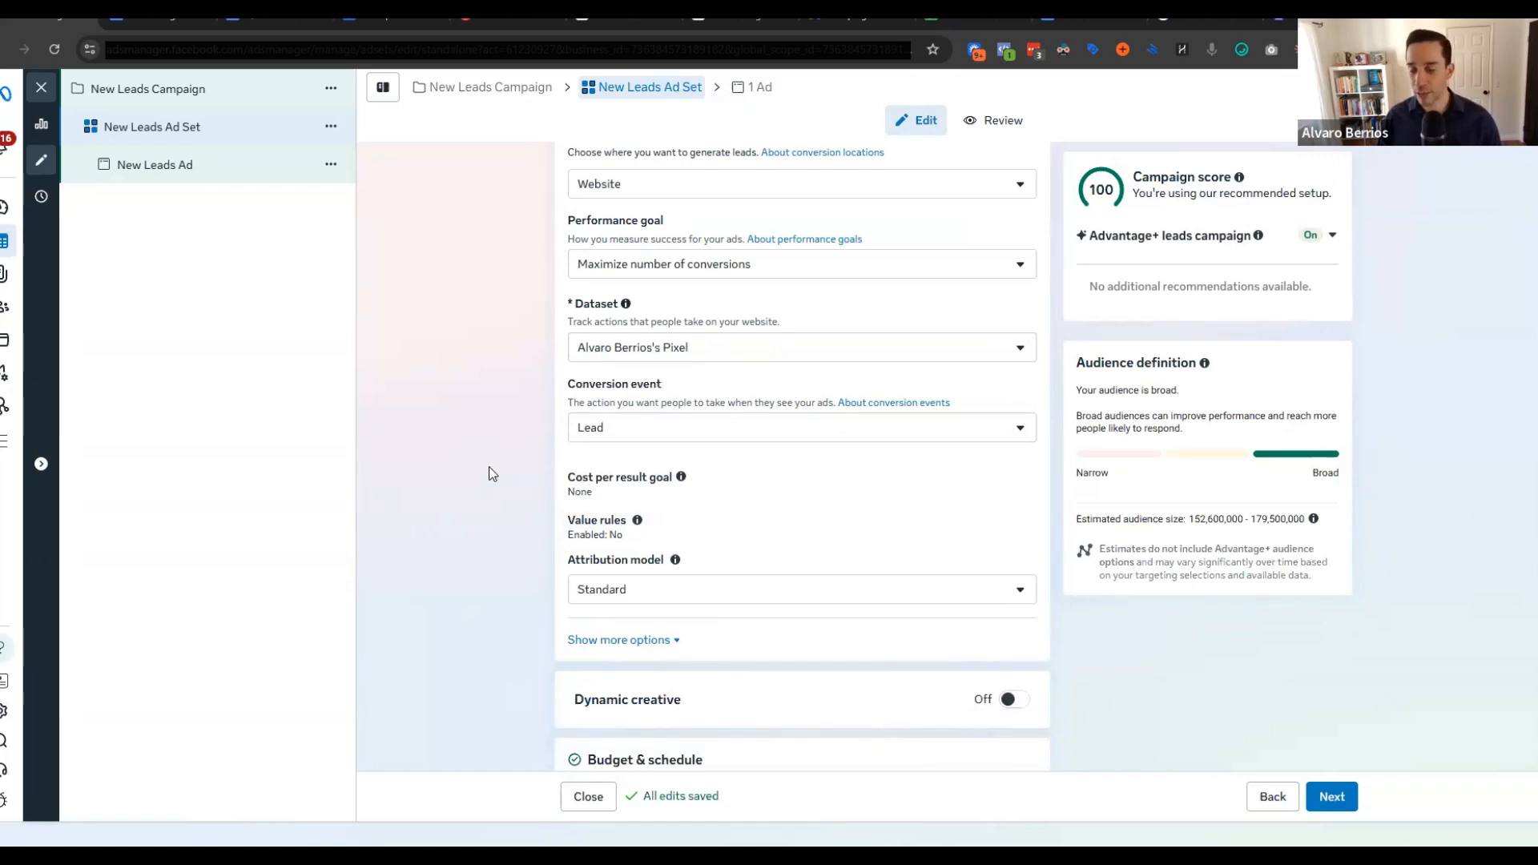
Step: Examine the available conversion events, the value rules and the attribution settings of the ad set
{"action": "left_click", "coordinate": [587, 438]}
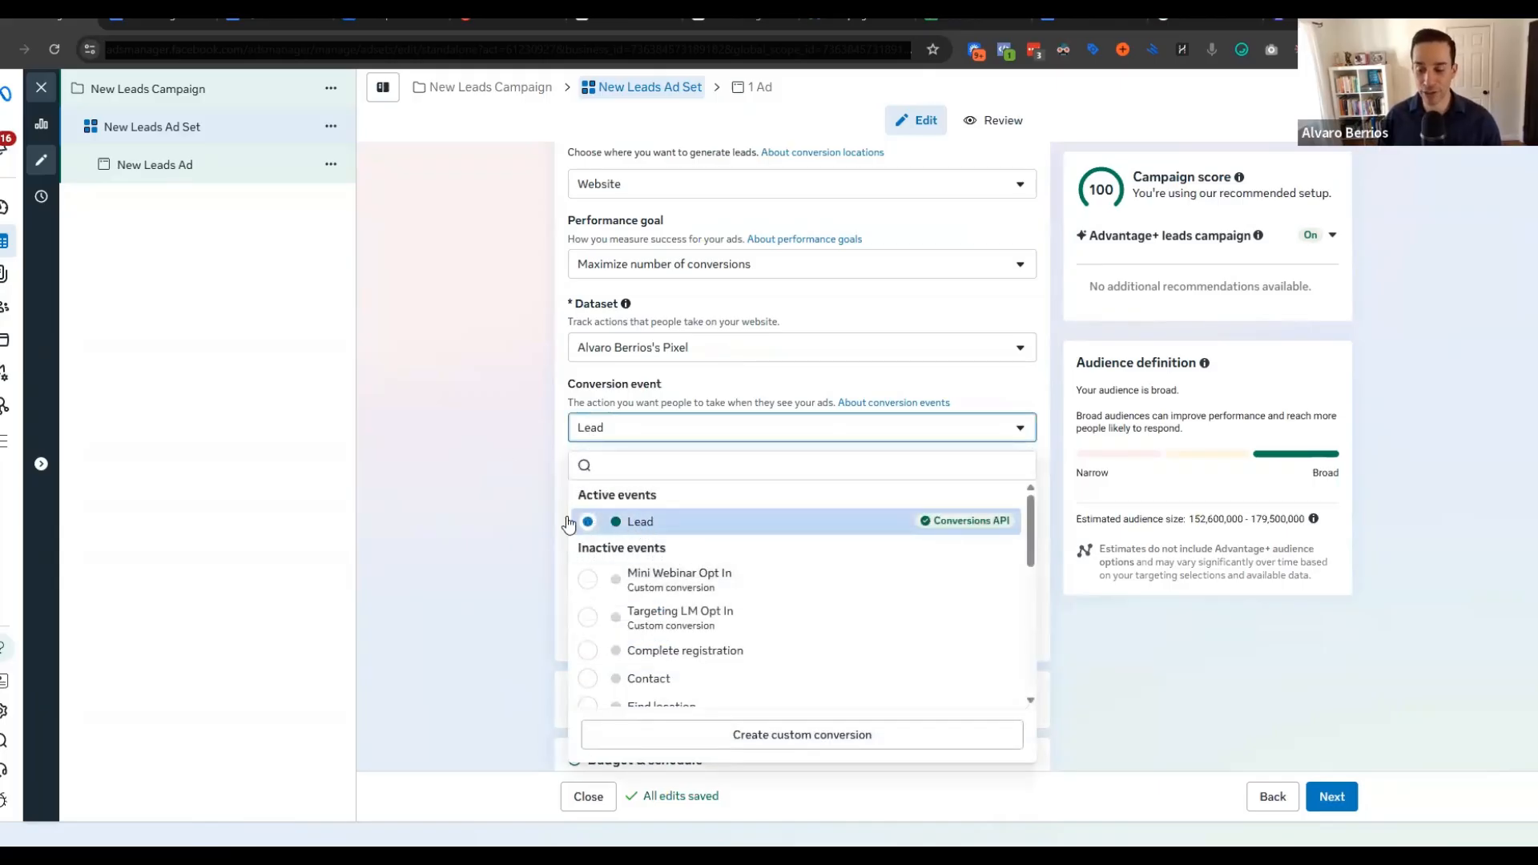
{"action": "mouse_move", "coordinate": [680, 537]}
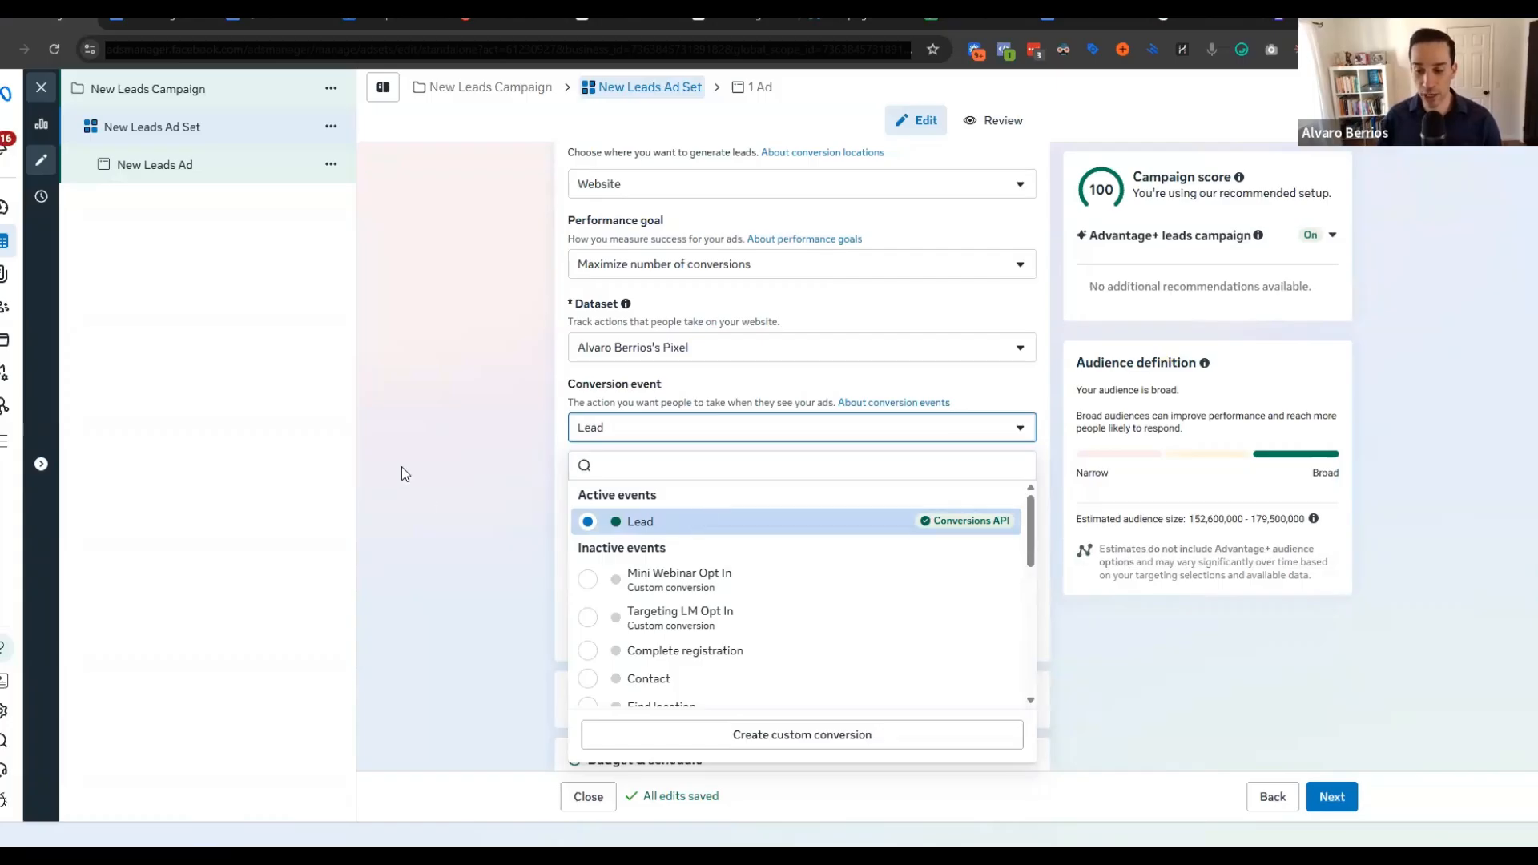
{"action": "left_click", "coordinate": [463, 456]}
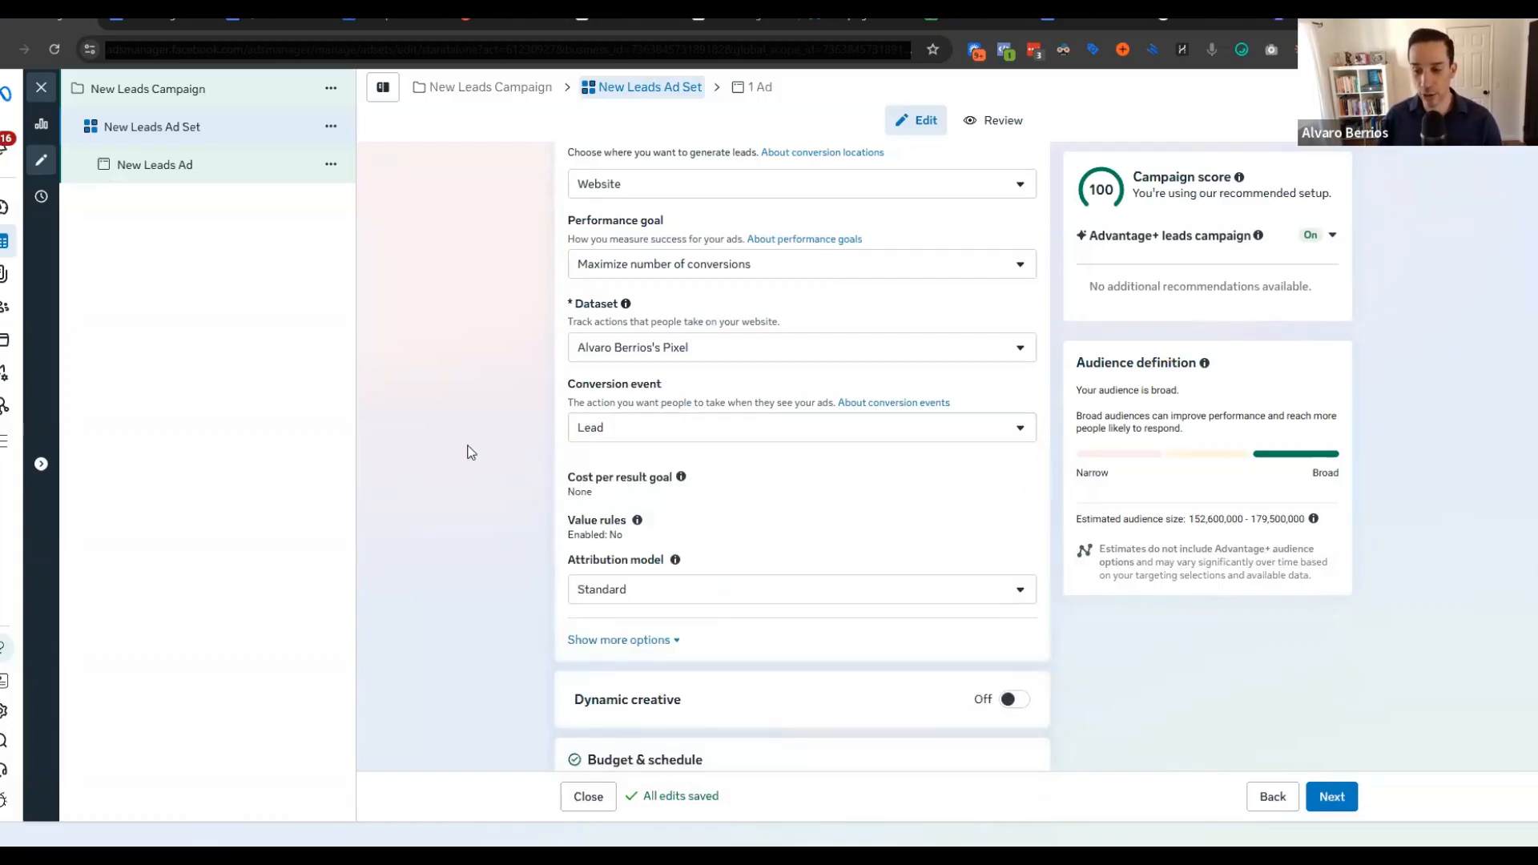
{"action": "scroll", "coordinate": [479, 429], "scroll_direction": "down", "scroll_amount": 3}
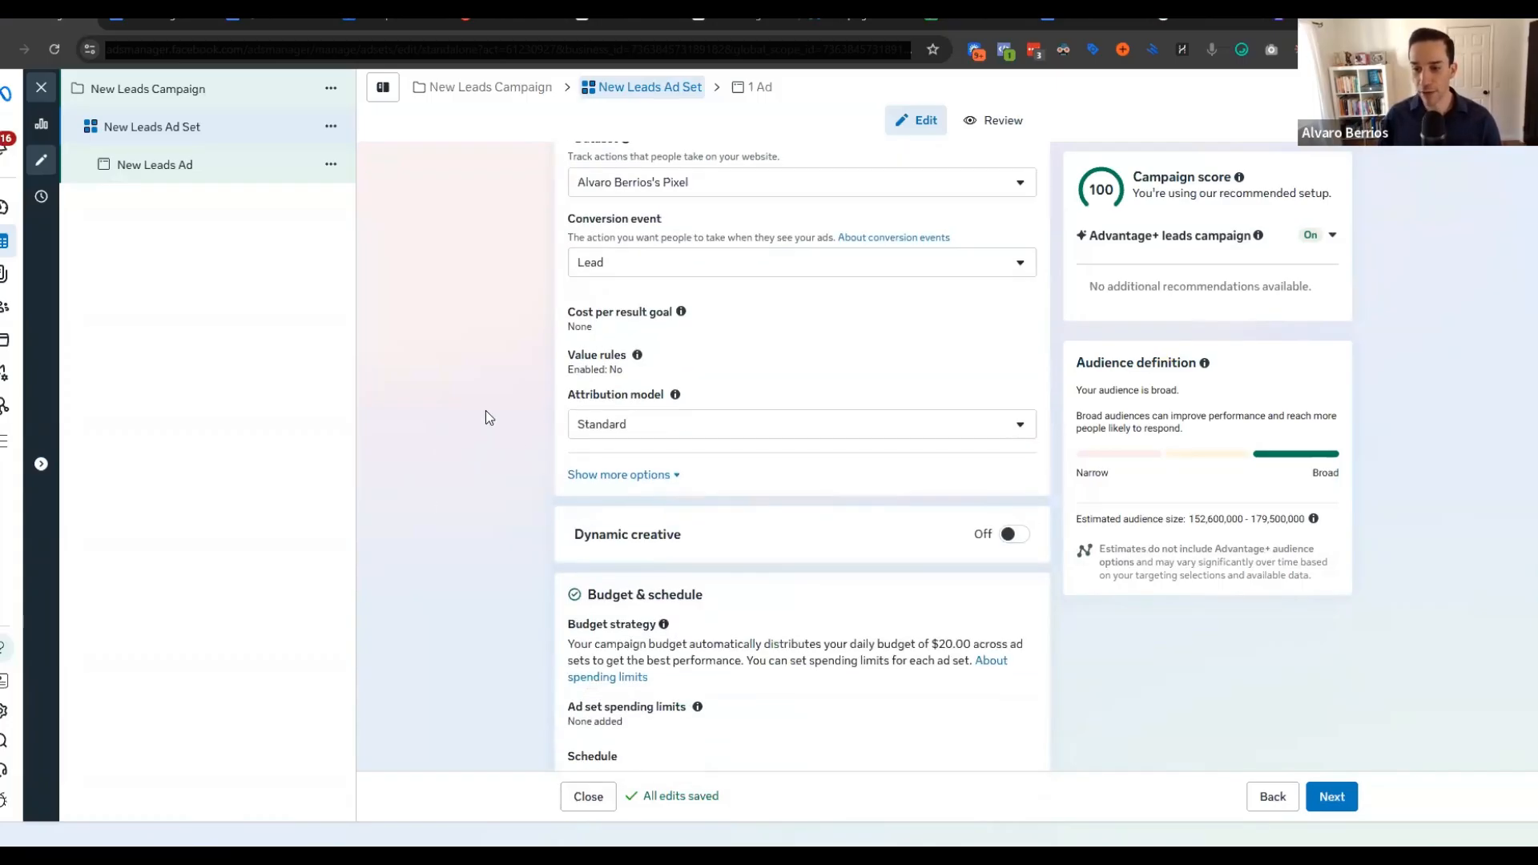
{"action": "left_click", "coordinate": [643, 371]}
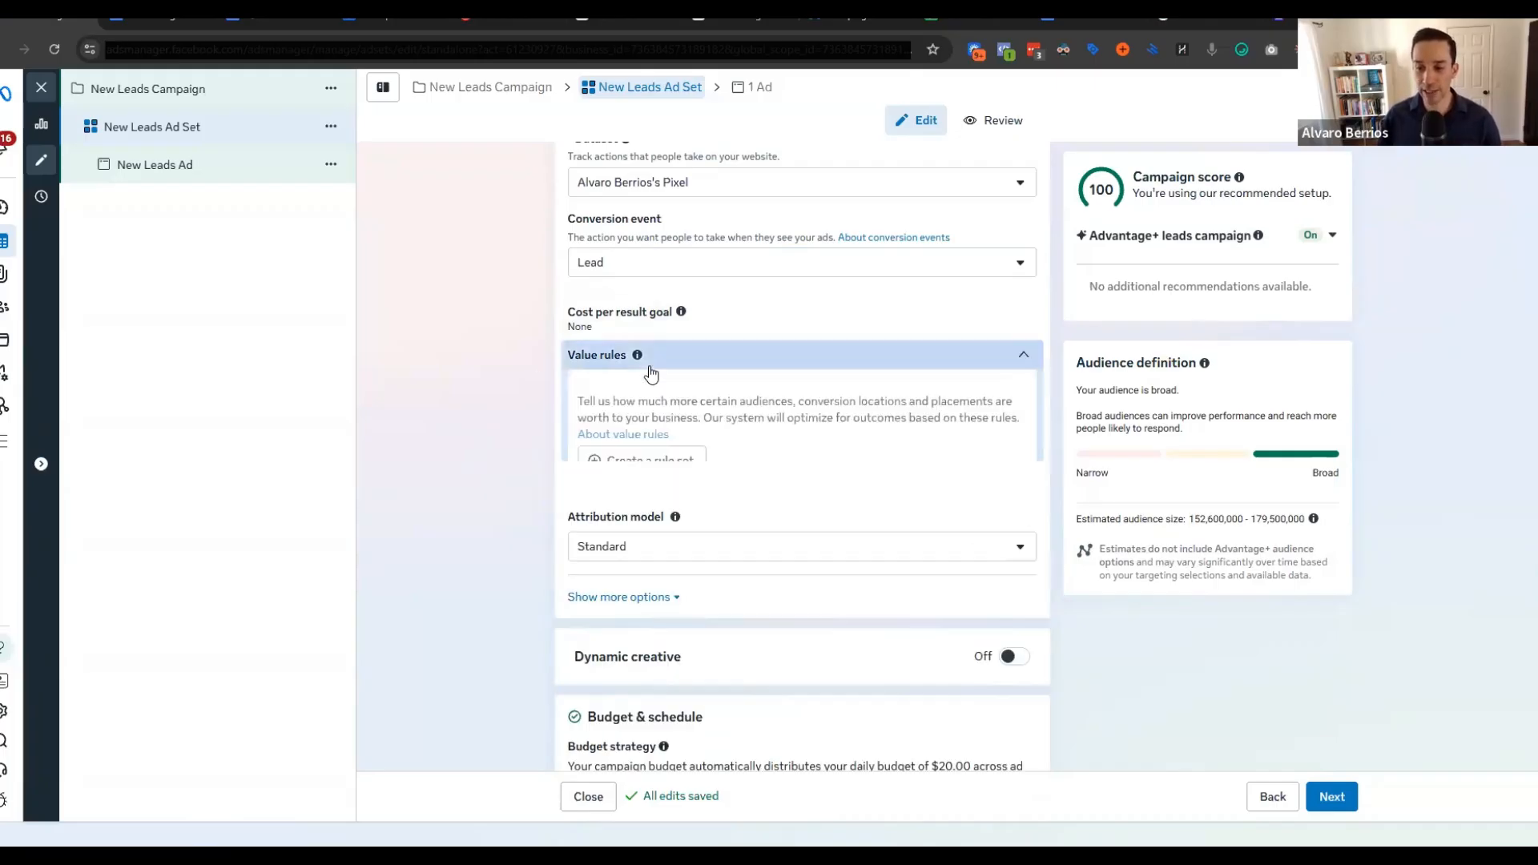
{"action": "left_click", "coordinate": [1023, 354]}
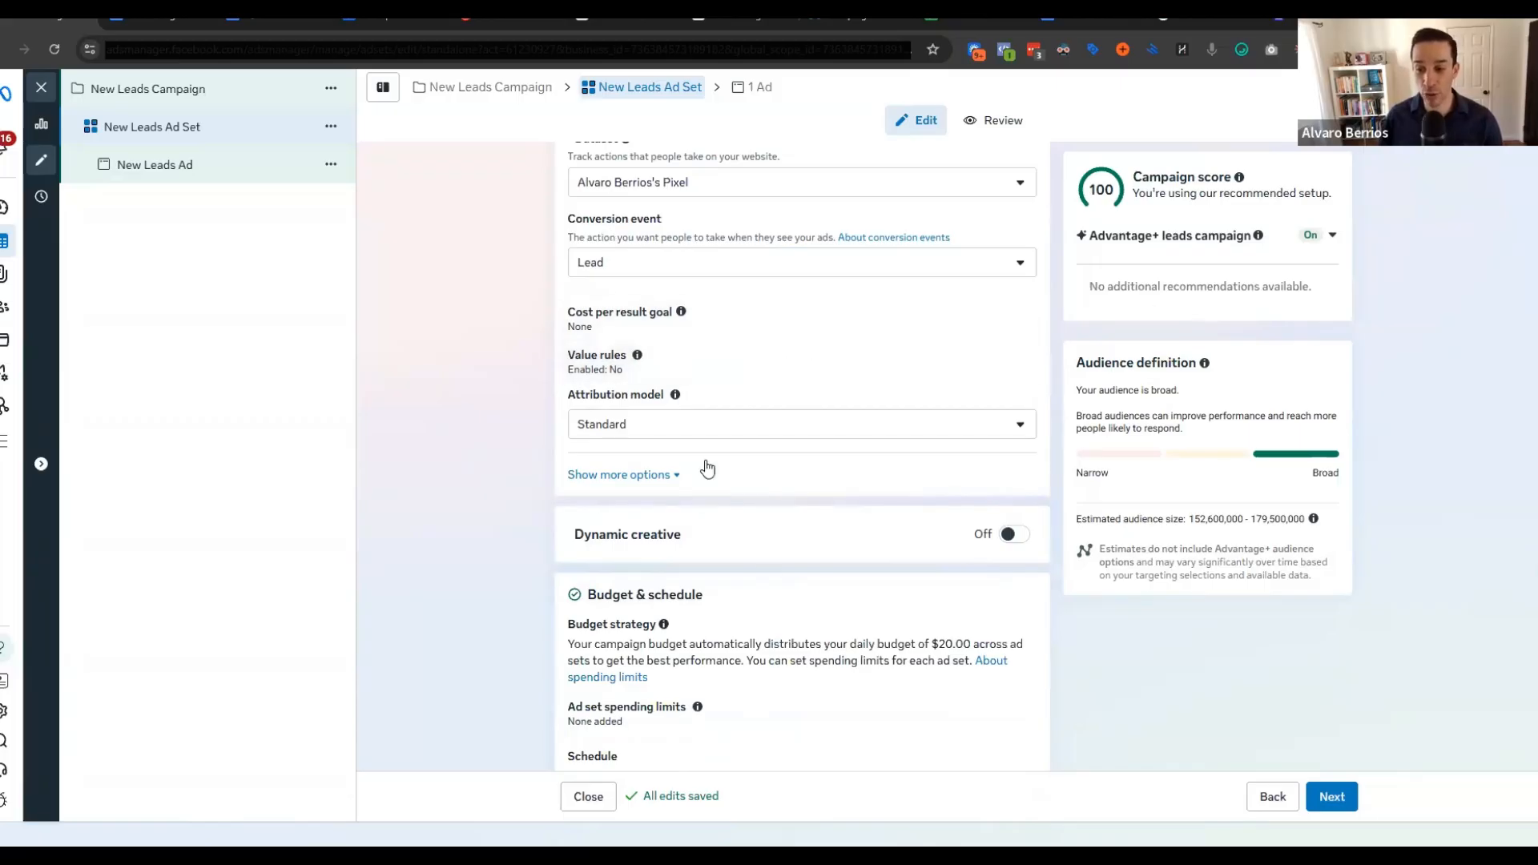
{"action": "scroll", "coordinate": [633, 320], "scroll_direction": "down", "scroll_amount": 1}
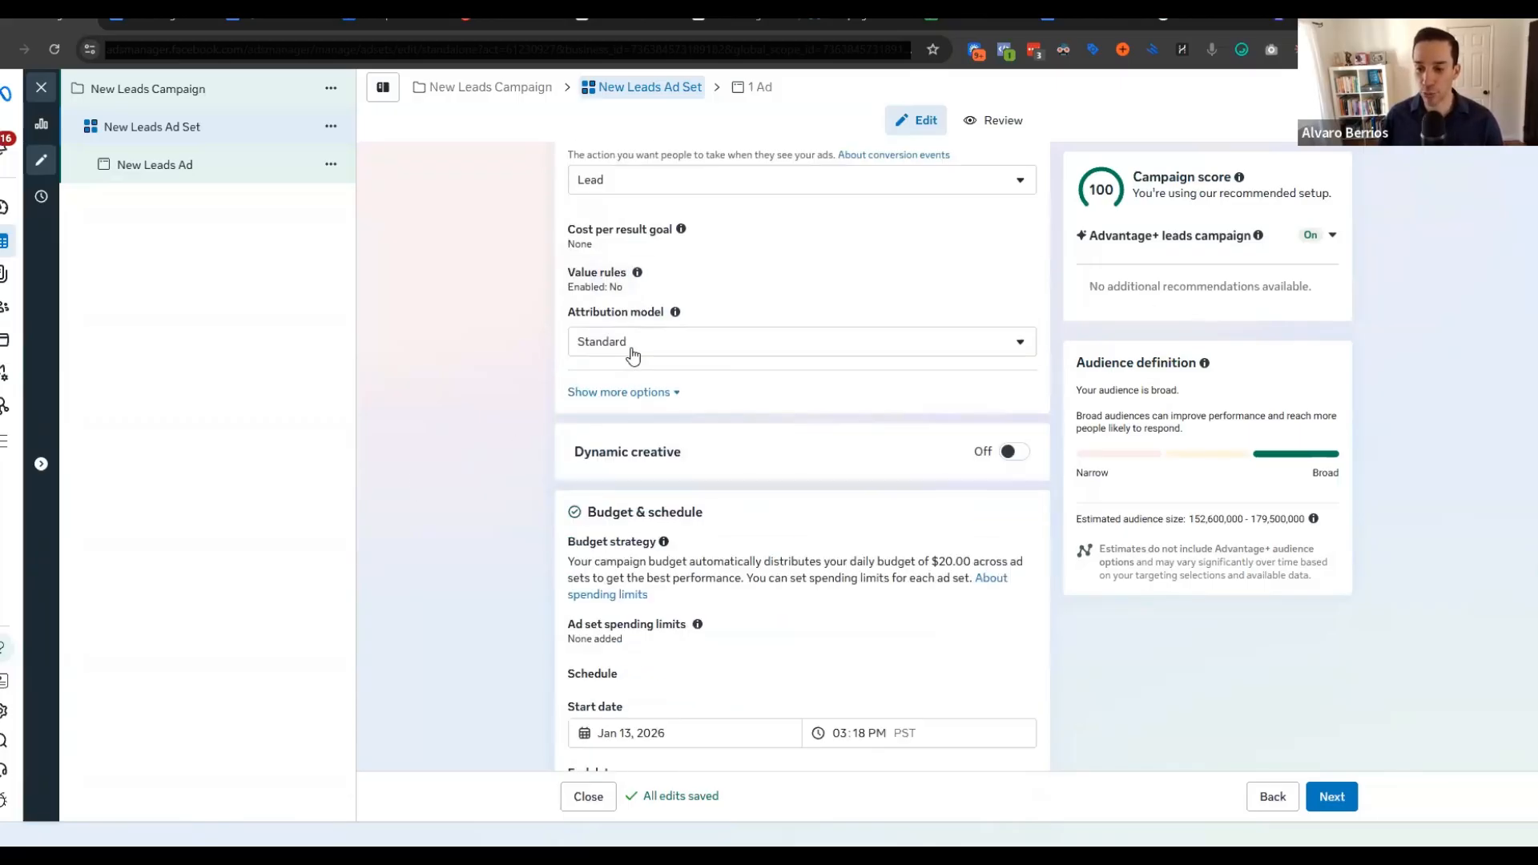
{"action": "left_click", "coordinate": [668, 395]}
{"action": "scroll", "coordinate": [508, 481], "scroll_direction": "down", "scroll_amount": 2}
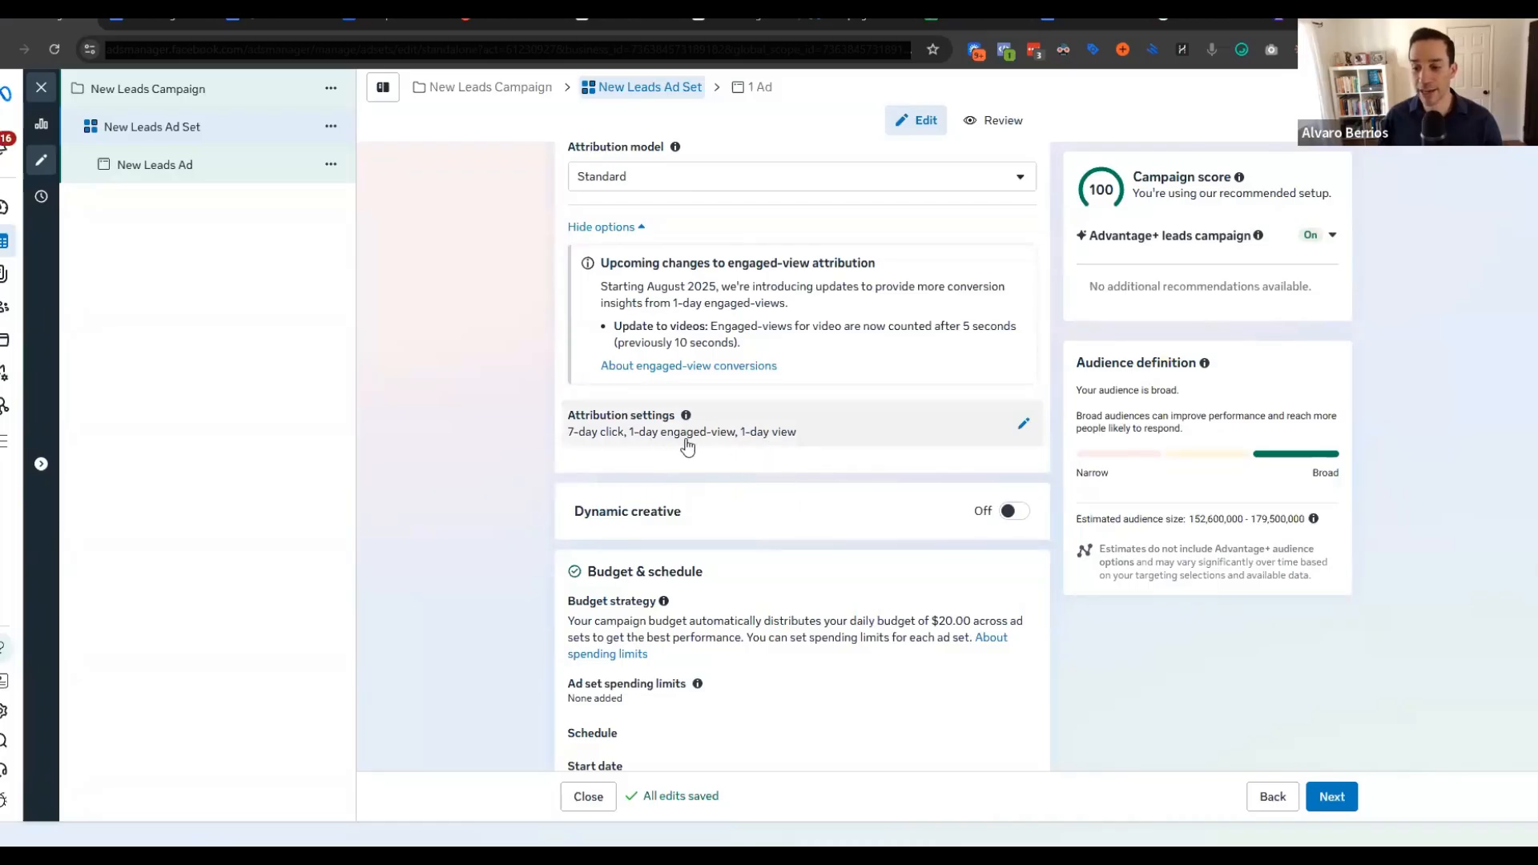
Step: Schedule the ad set to start on January 14, 2026 at 12:30 AM
{"action": "scroll", "coordinate": [752, 443], "scroll_direction": "down", "scroll_amount": 5}
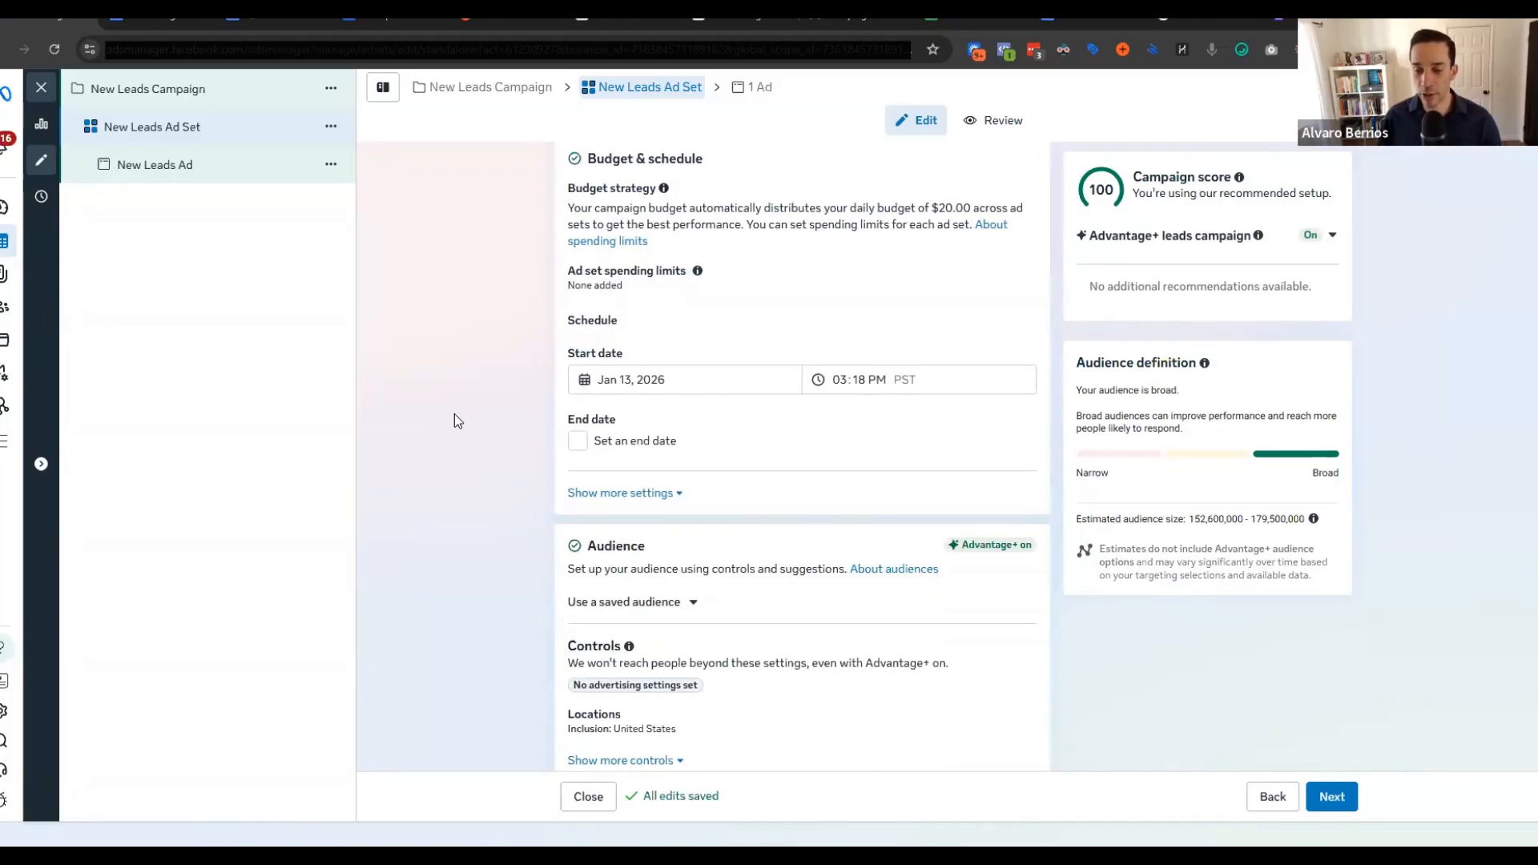
{"action": "left_click", "coordinate": [614, 380]}
{"action": "left_click", "coordinate": [671, 517]}
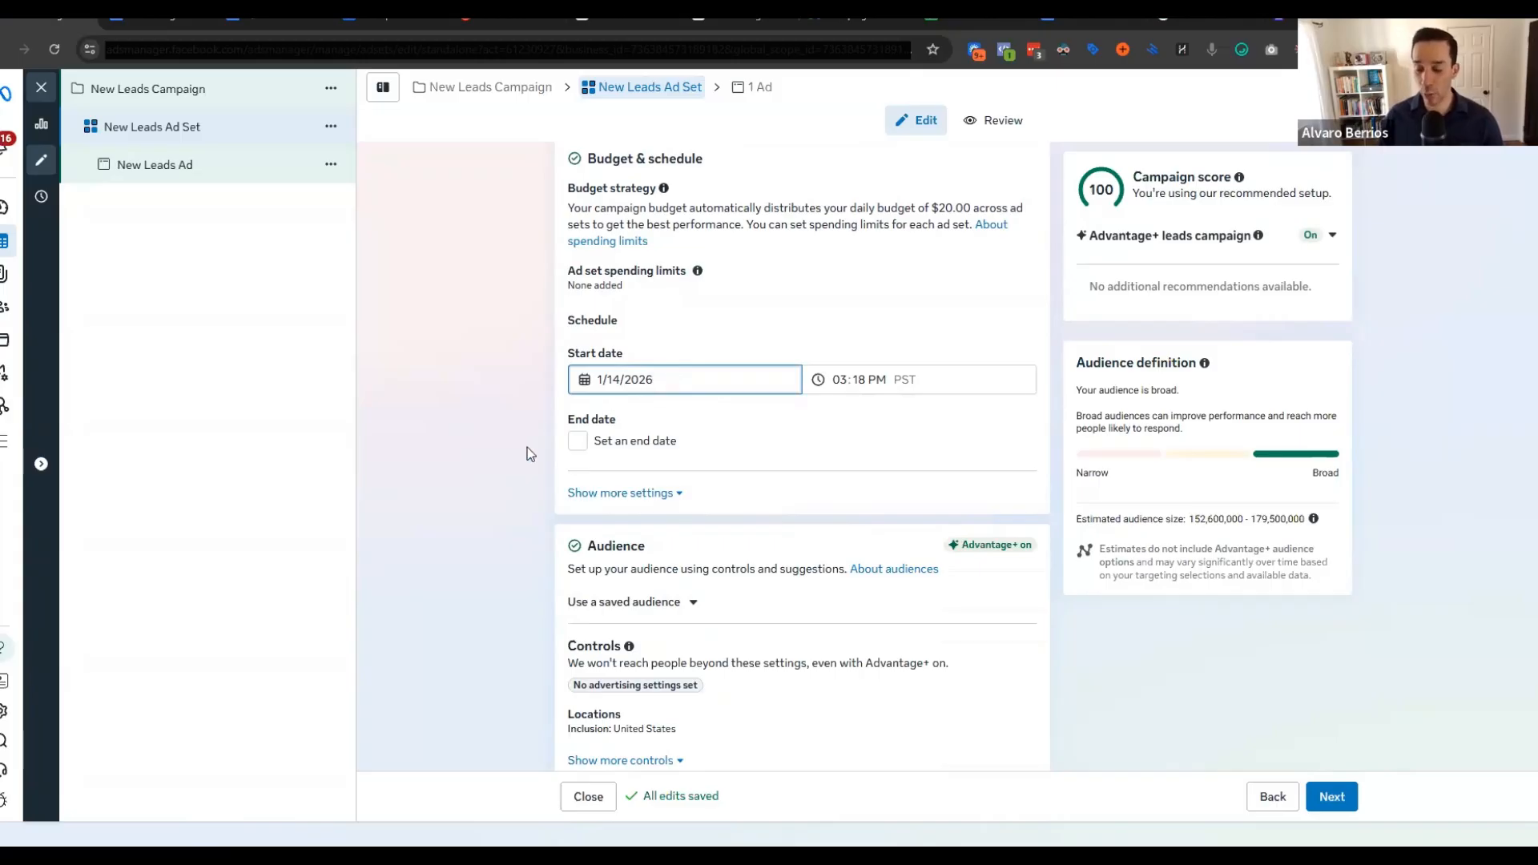
{"action": "left_click", "coordinate": [611, 382]}
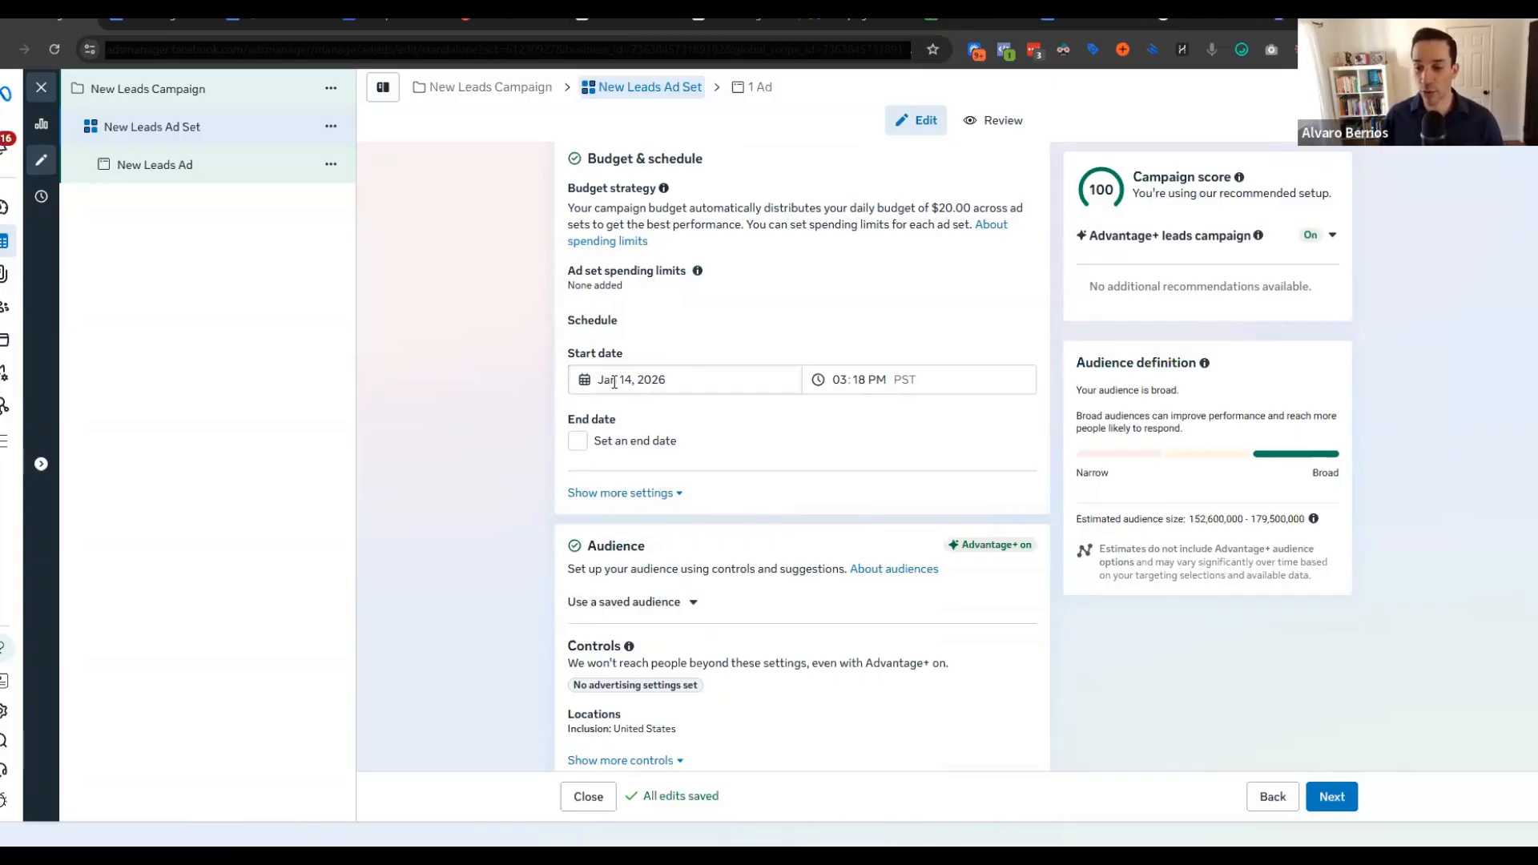
{"action": "left_click", "coordinate": [671, 520]}
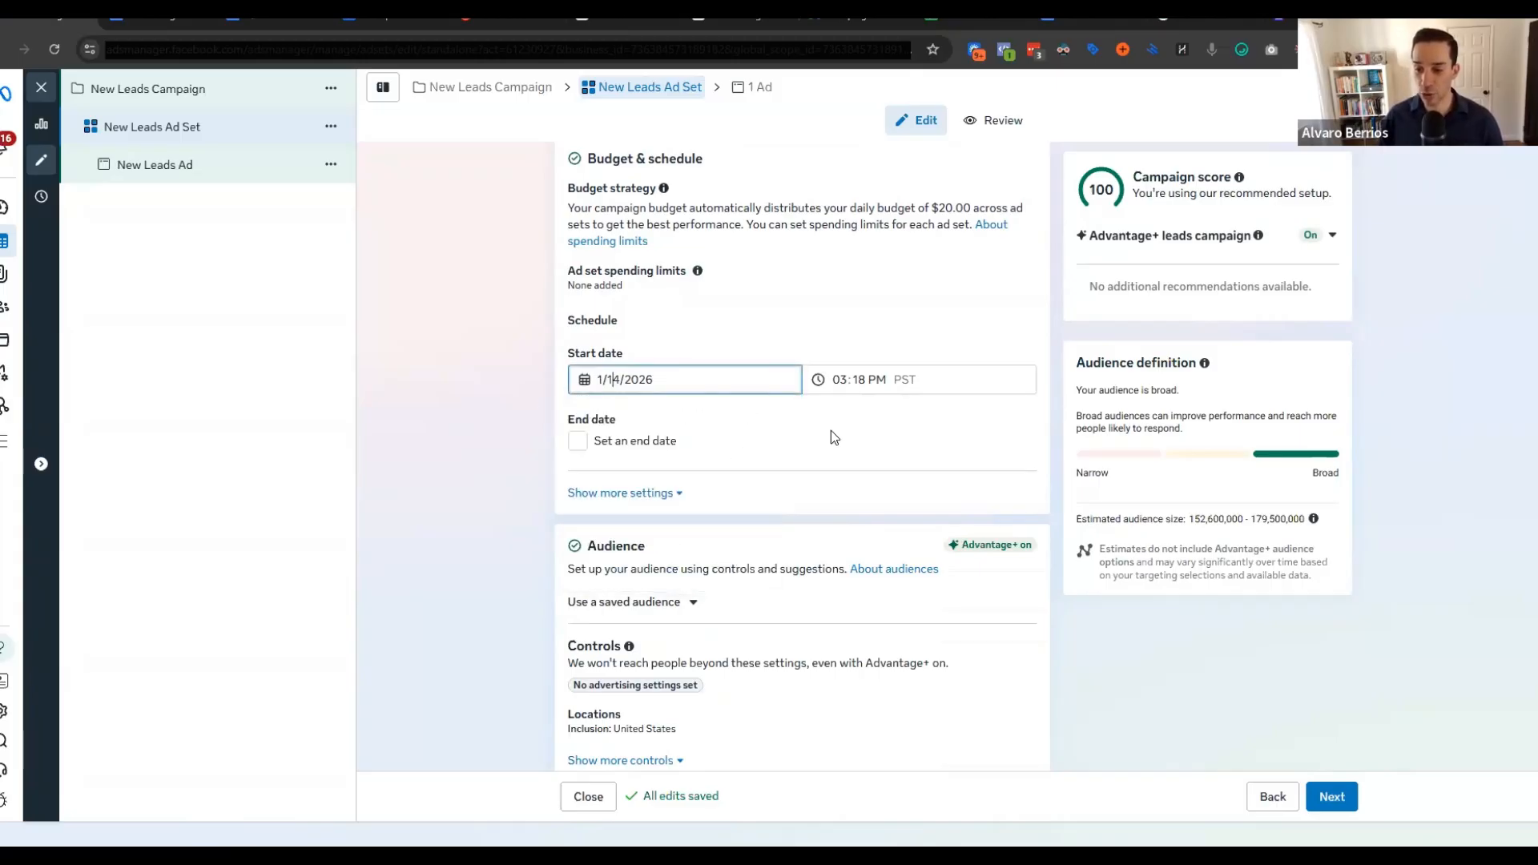
{"action": "left_click", "coordinate": [843, 382]}
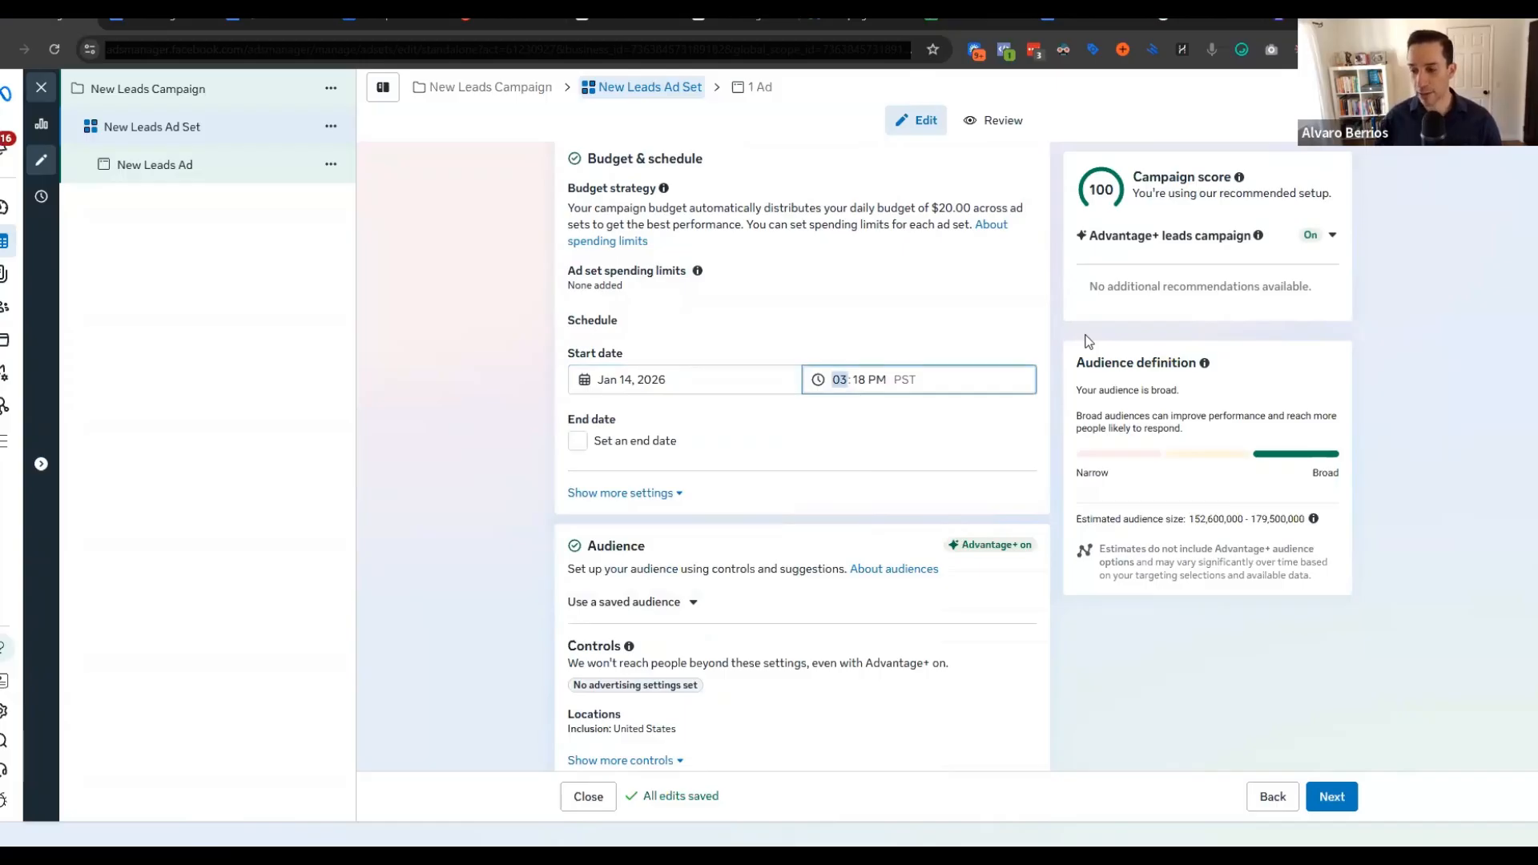
{"action": "key", "text": "Down"}
{"action": "type", "text": "12"}
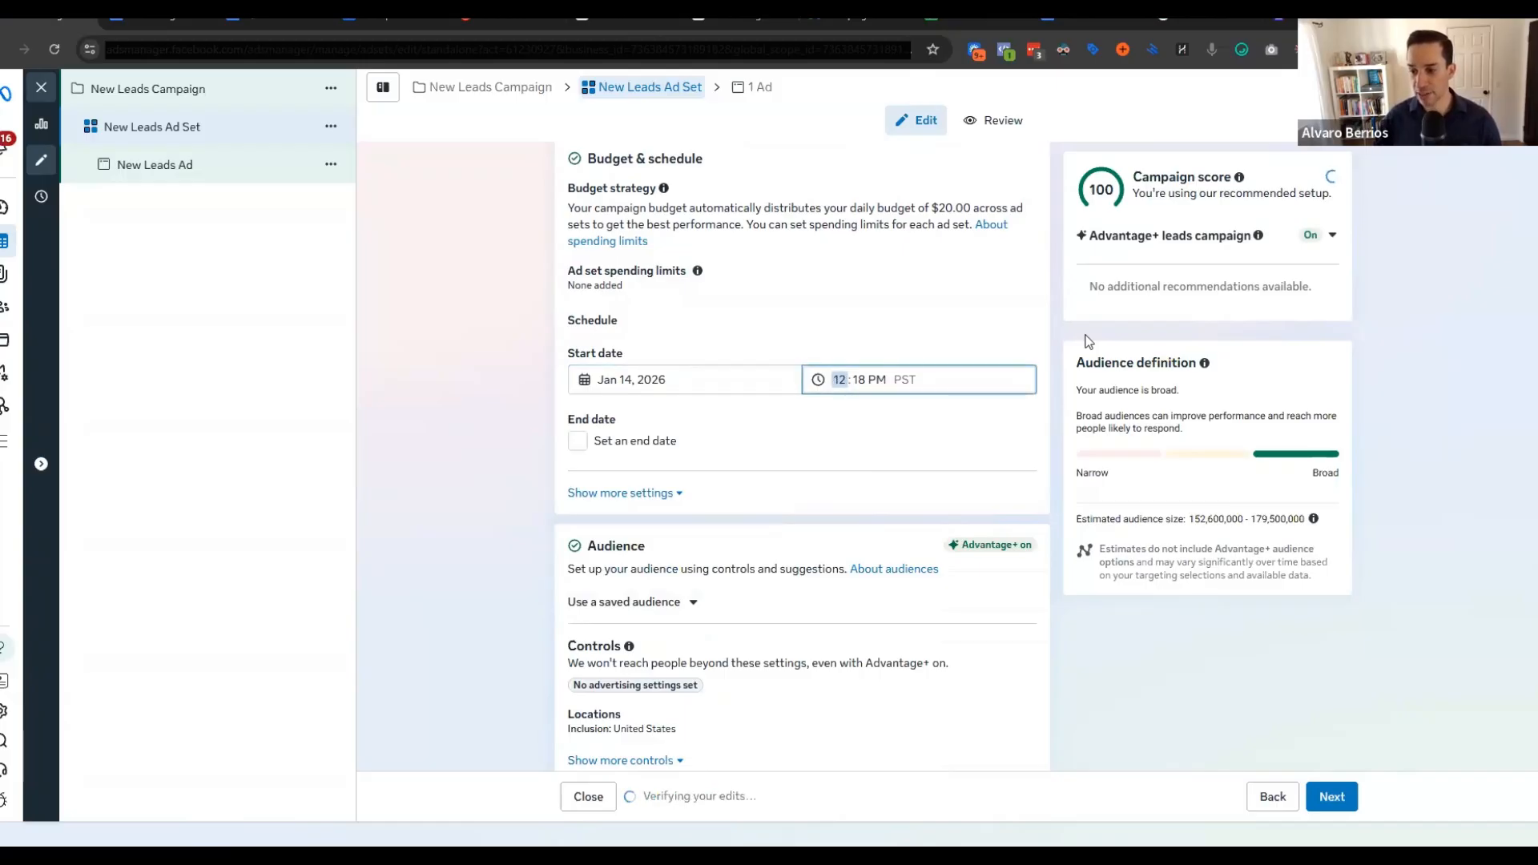
{"action": "type", "text": "30a"}
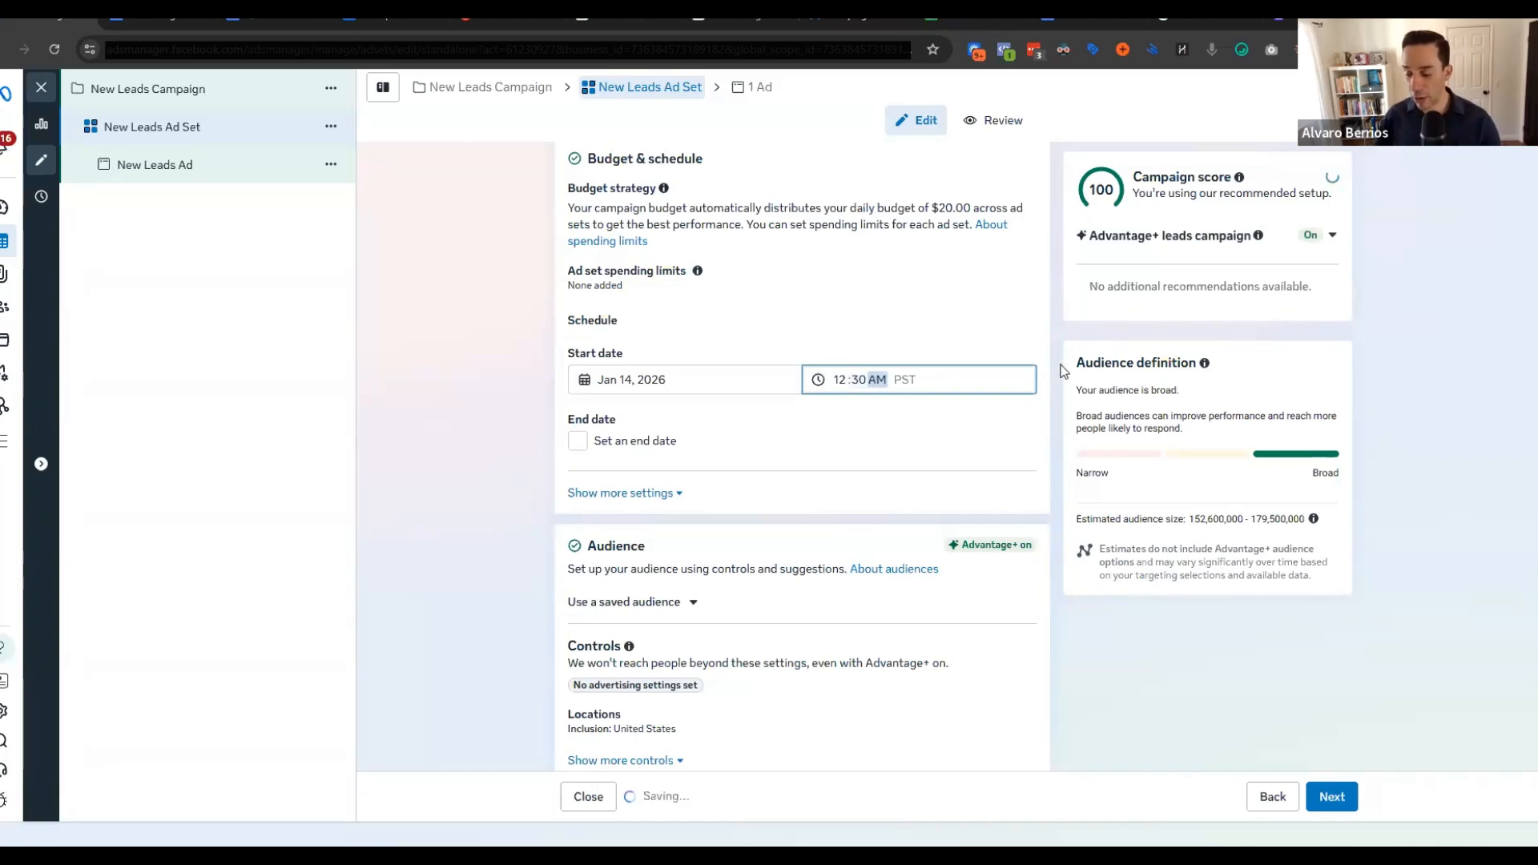
Step: Check the ad set's scheduled start date in the calendar and close it without changes
{"action": "left_click", "coordinate": [809, 329]}
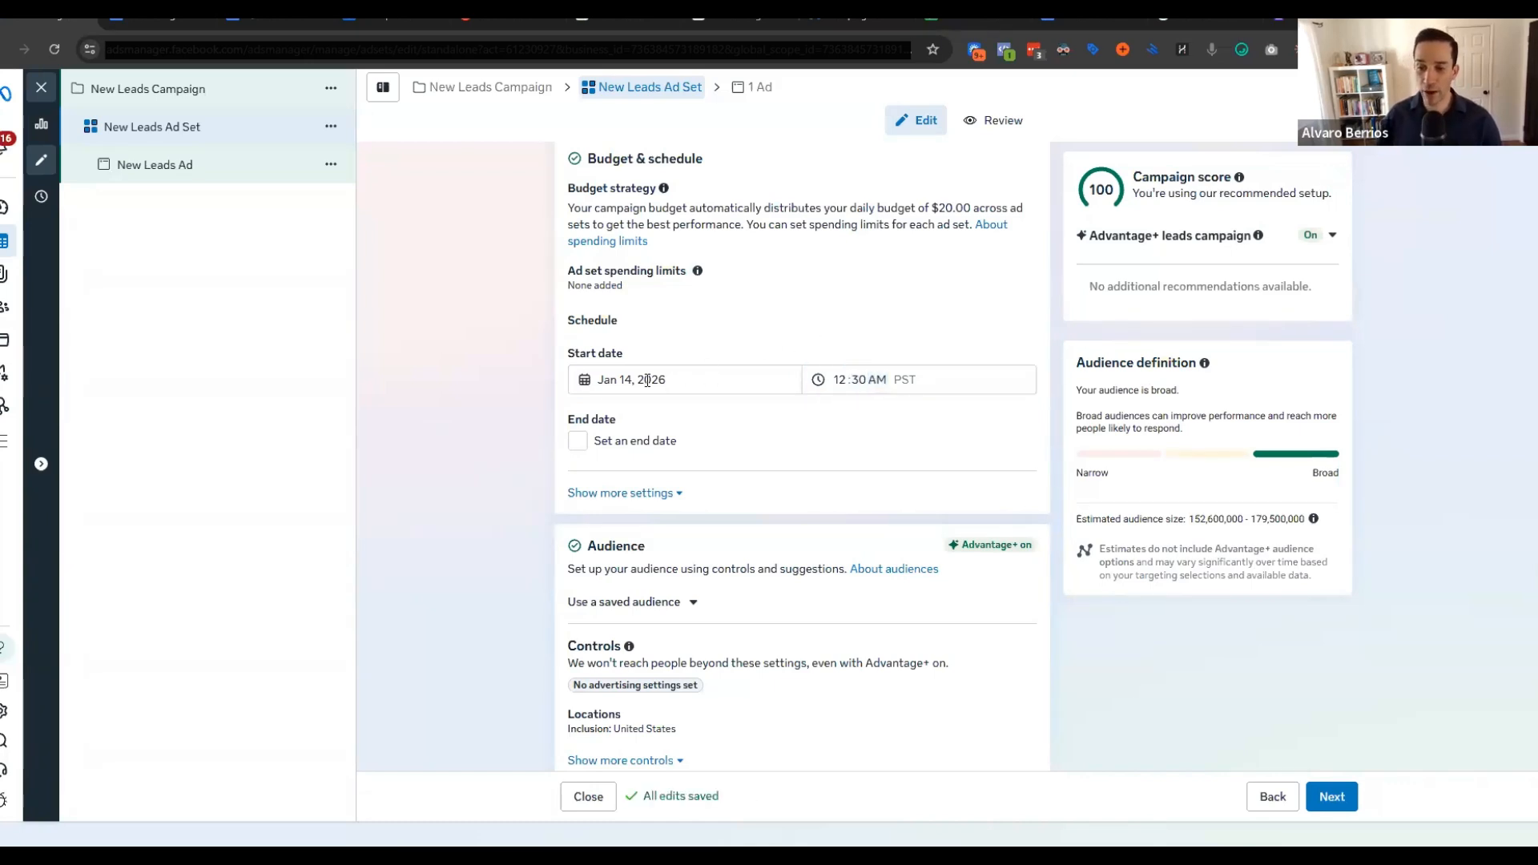
{"action": "left_click", "coordinate": [684, 376]}
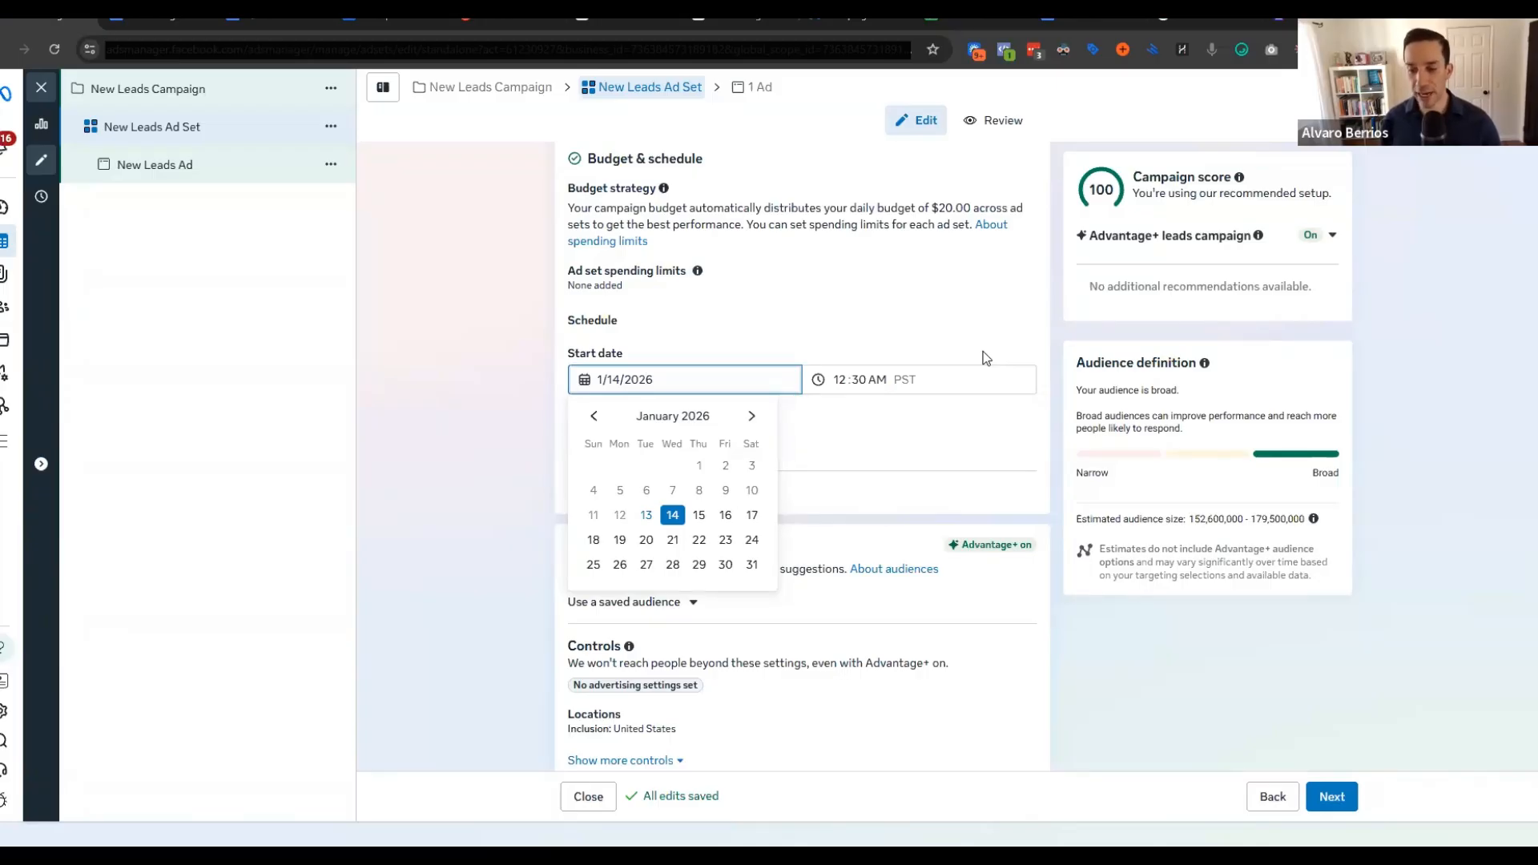
{"action": "left_click", "coordinate": [1057, 346]}
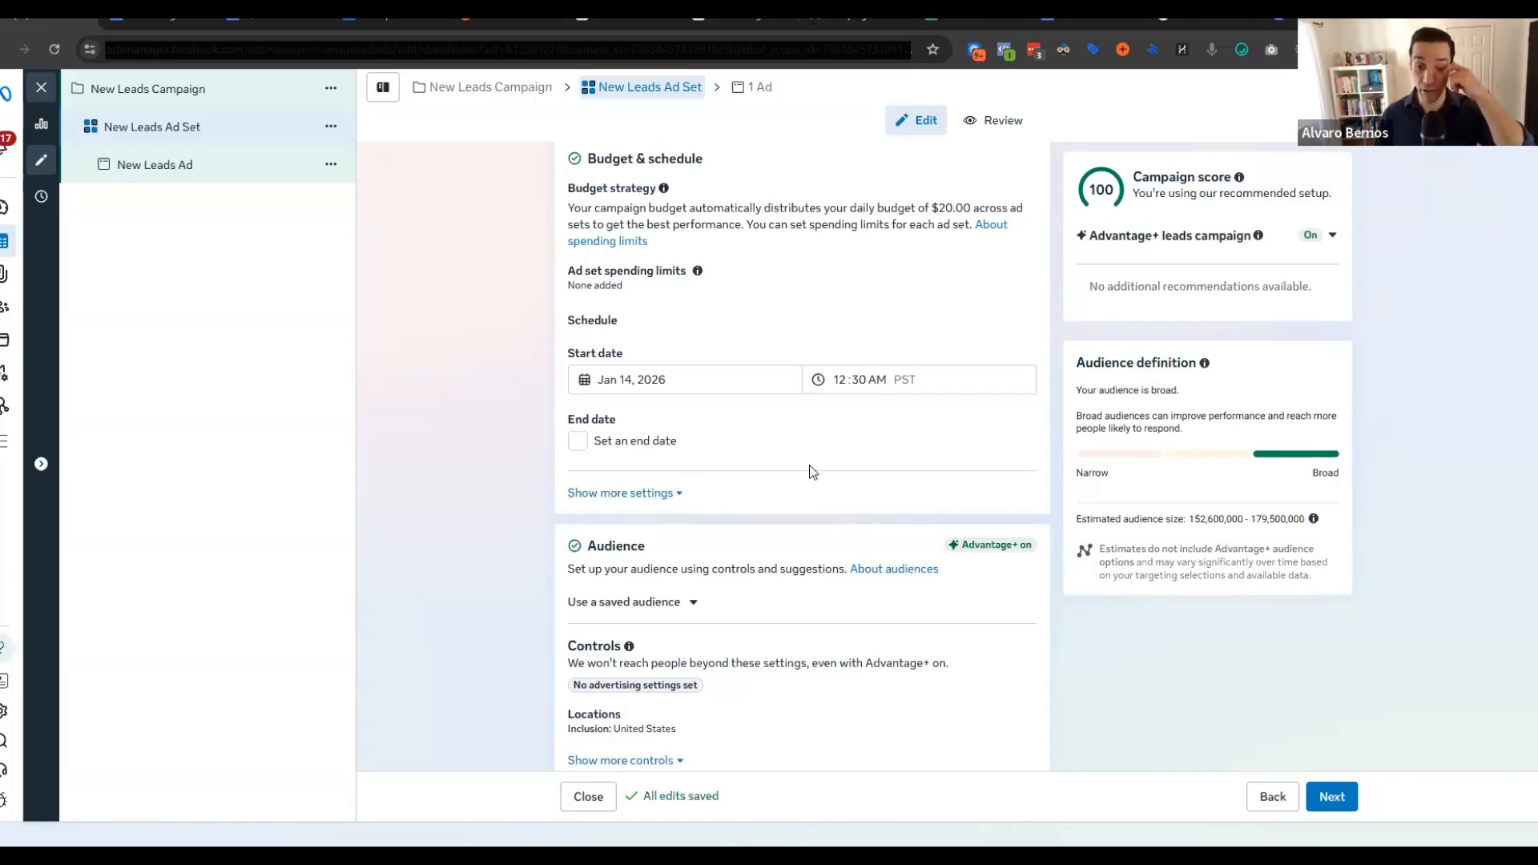
Step: Expand the additional schedule settings and examine the ad set's budget scheduling, audience and placement sections
{"action": "scroll", "coordinate": [508, 421], "scroll_direction": "down", "scroll_amount": 1}
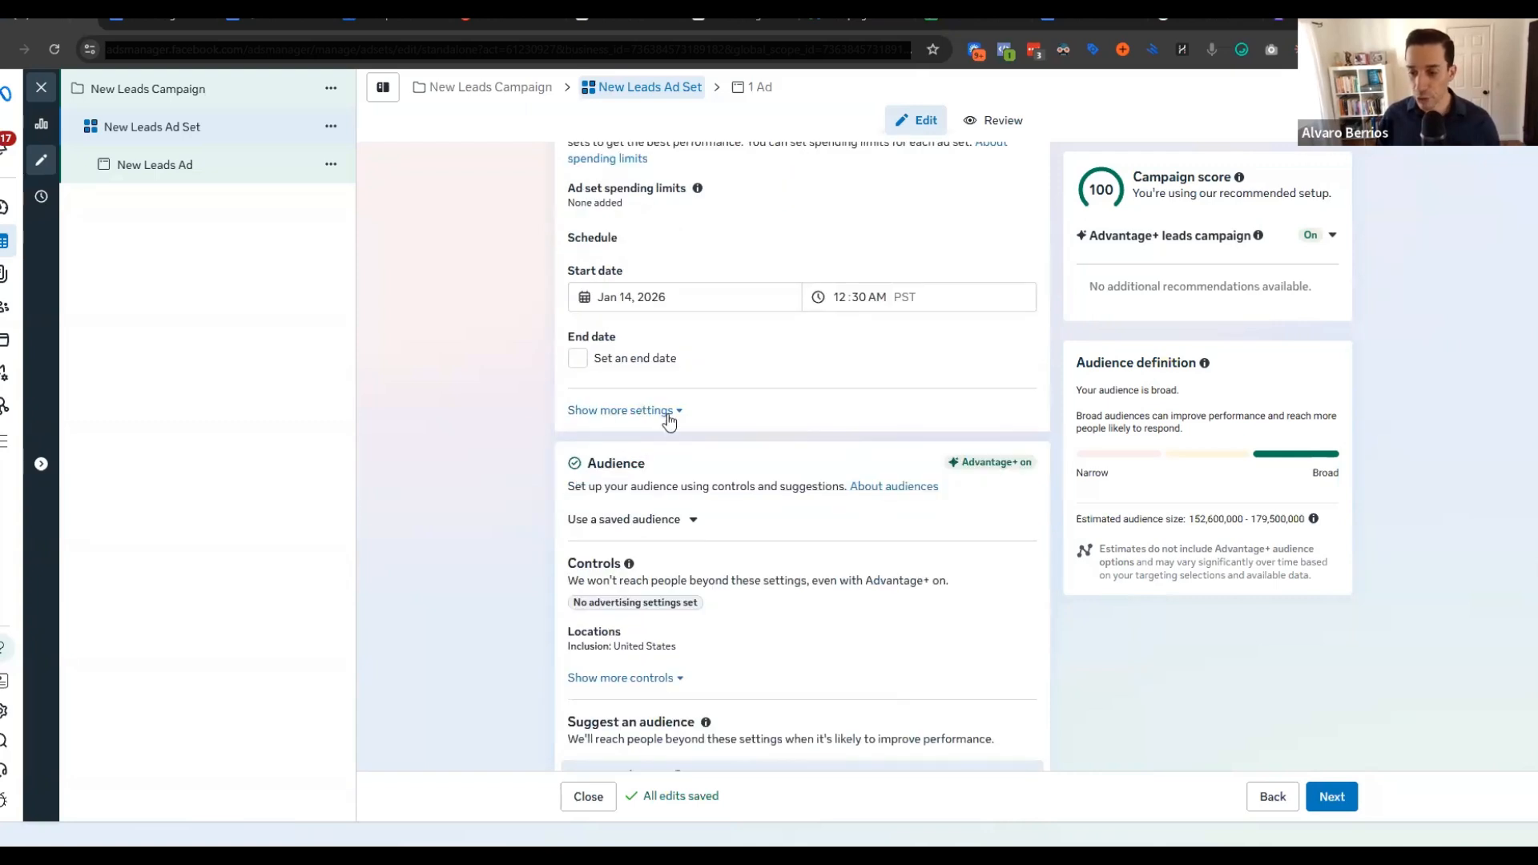
{"action": "left_click", "coordinate": [677, 412]}
{"action": "scroll", "coordinate": [494, 470], "scroll_direction": "down", "scroll_amount": 3}
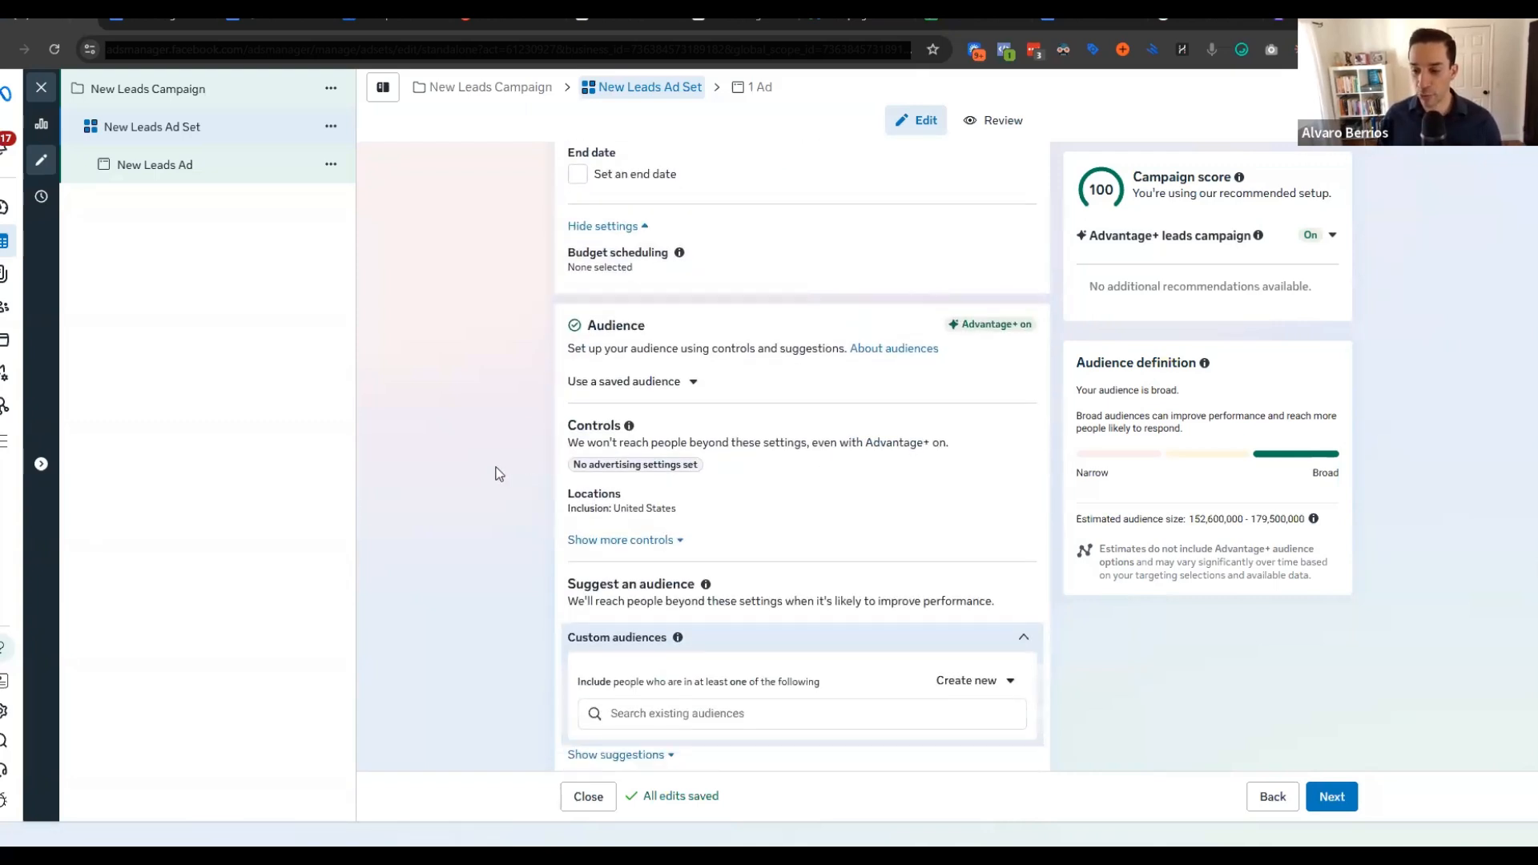
{"action": "scroll", "coordinate": [412, 468], "scroll_direction": "down", "scroll_amount": 1}
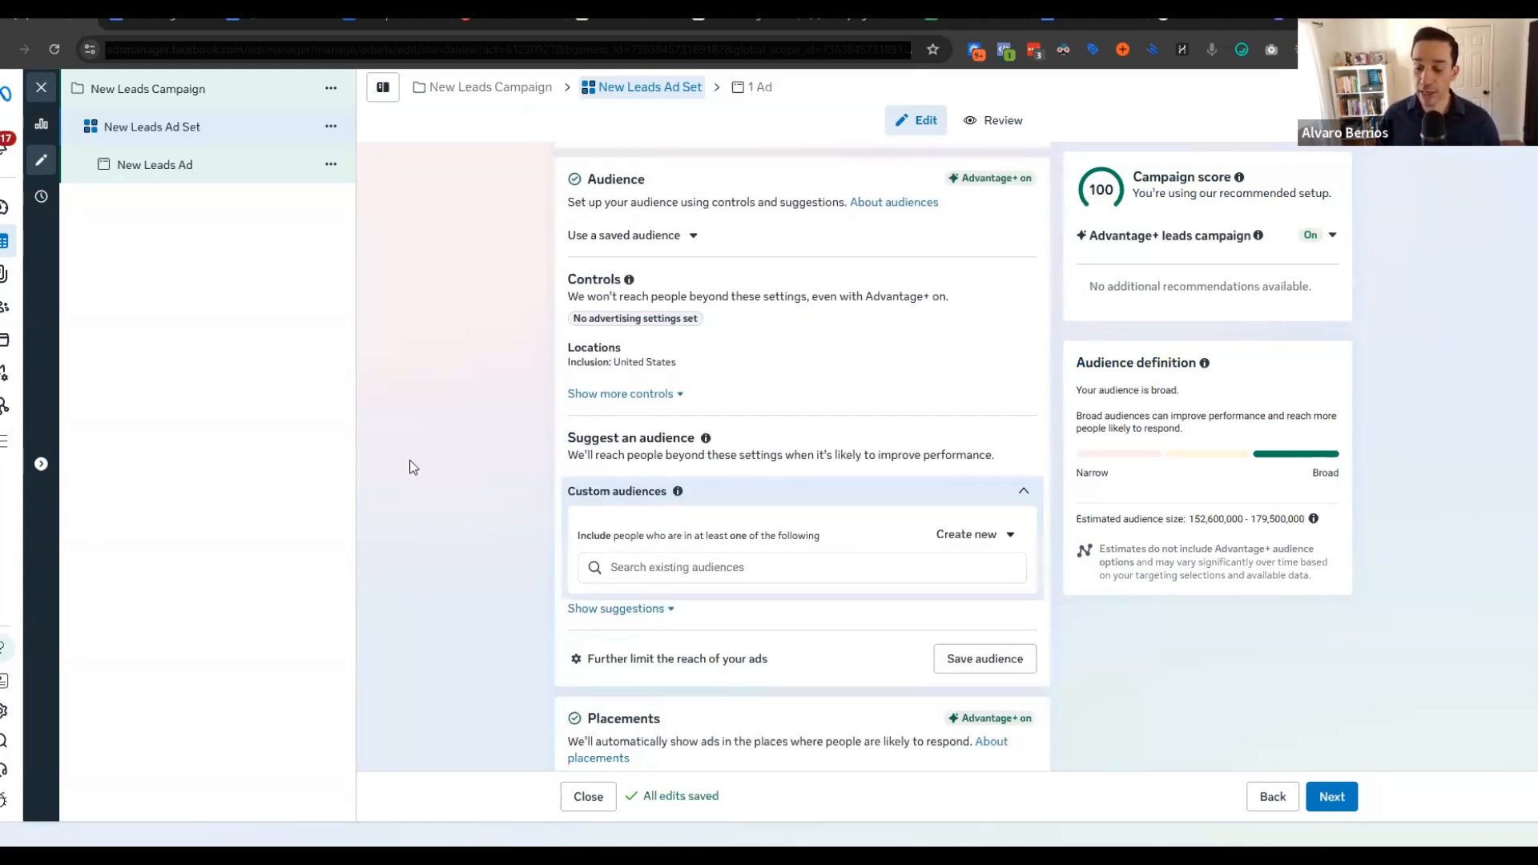
{"action": "scroll", "coordinate": [502, 392], "scroll_direction": "down", "scroll_amount": 2}
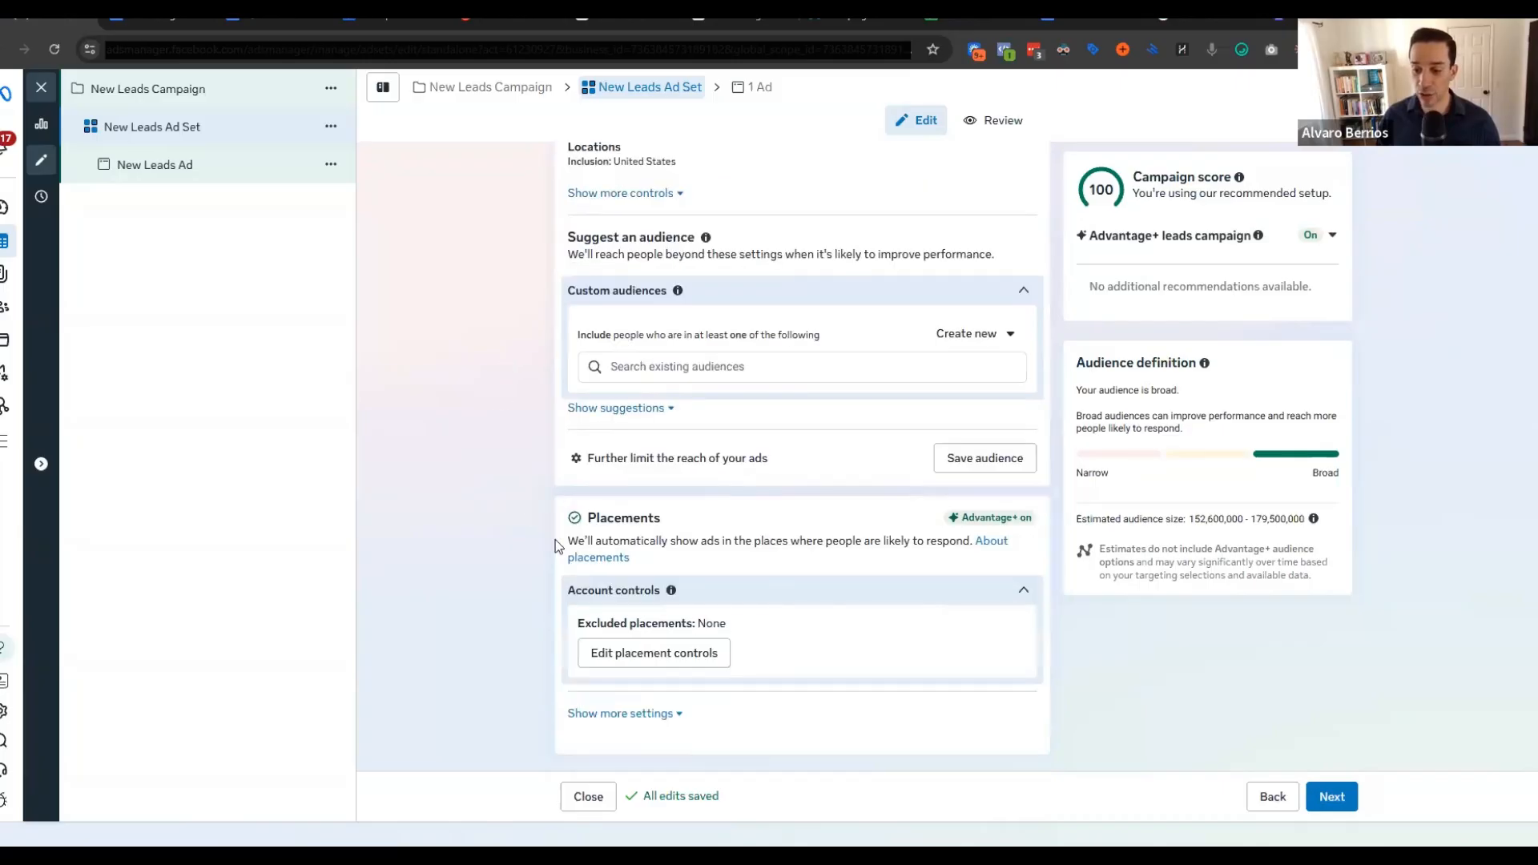
{"action": "scroll", "coordinate": [705, 361], "scroll_direction": "up", "scroll_amount": 3}
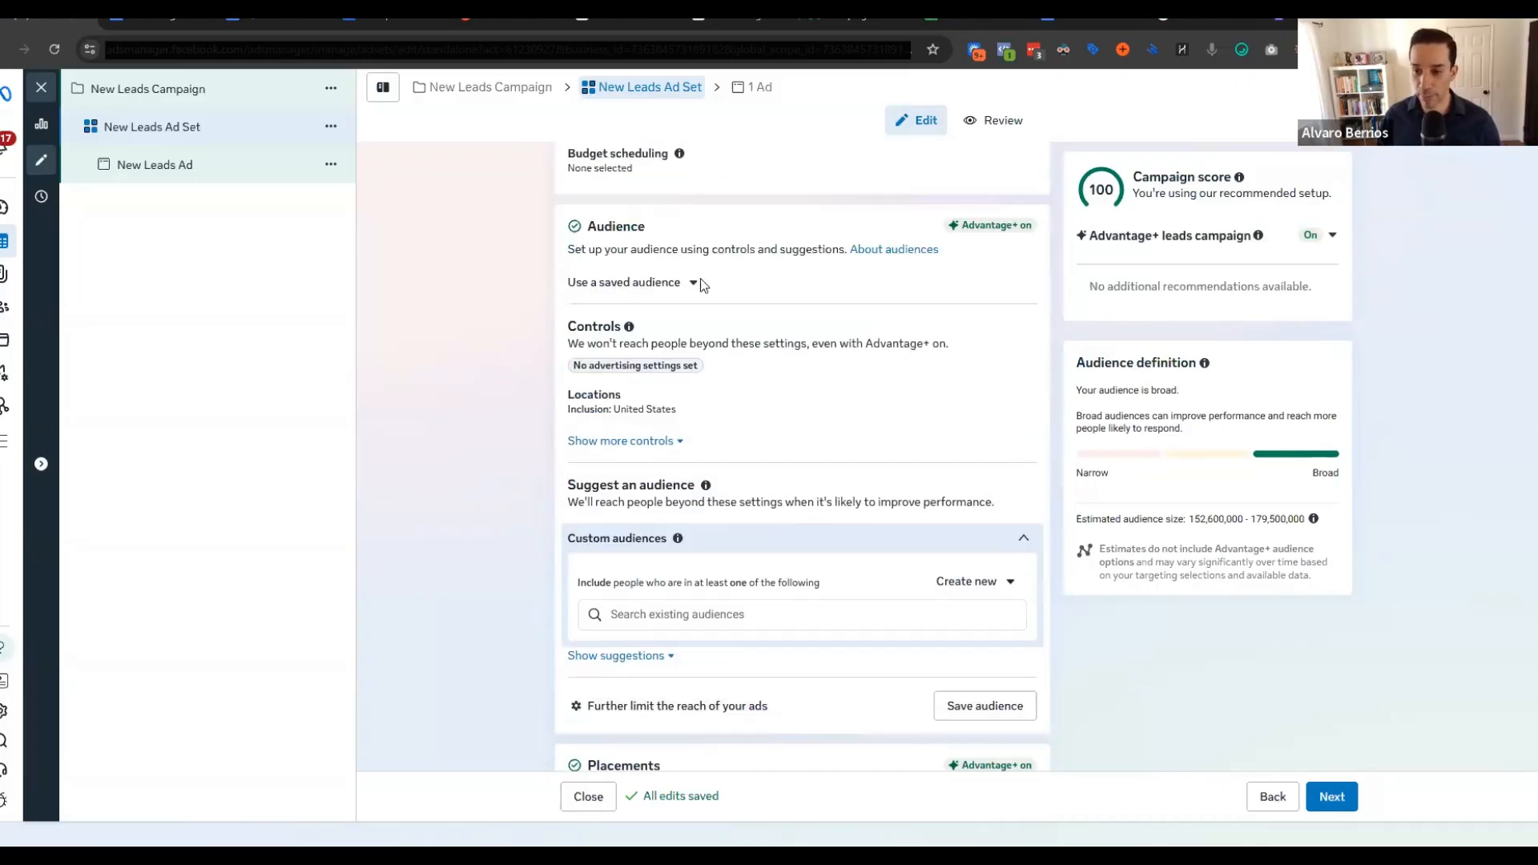
{"action": "scroll", "coordinate": [705, 400], "scroll_direction": "down", "scroll_amount": 3}
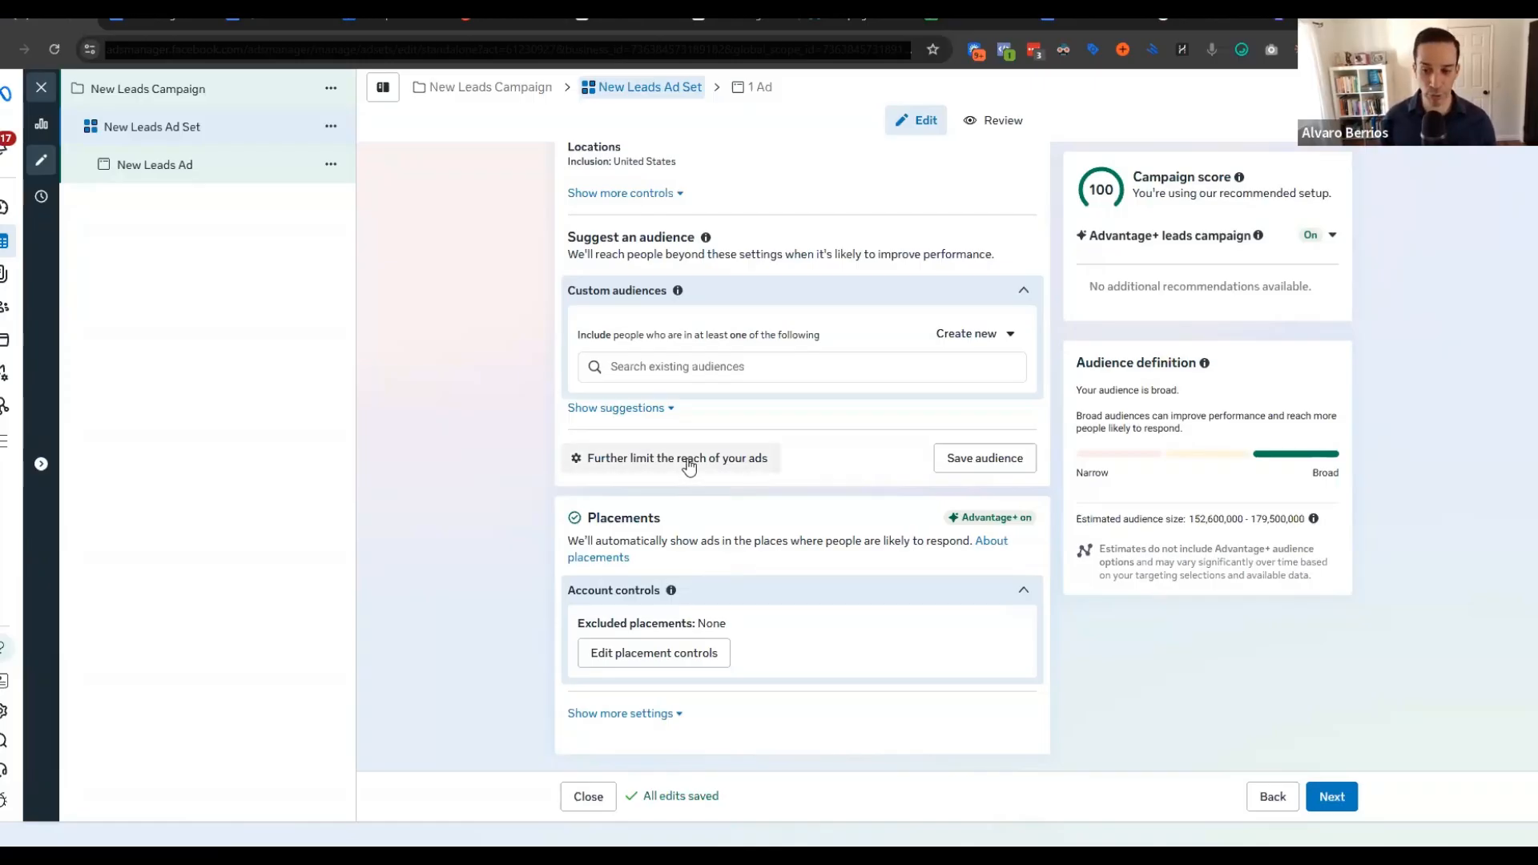
{"action": "scroll", "coordinate": [689, 461], "scroll_direction": "up", "scroll_amount": 3}
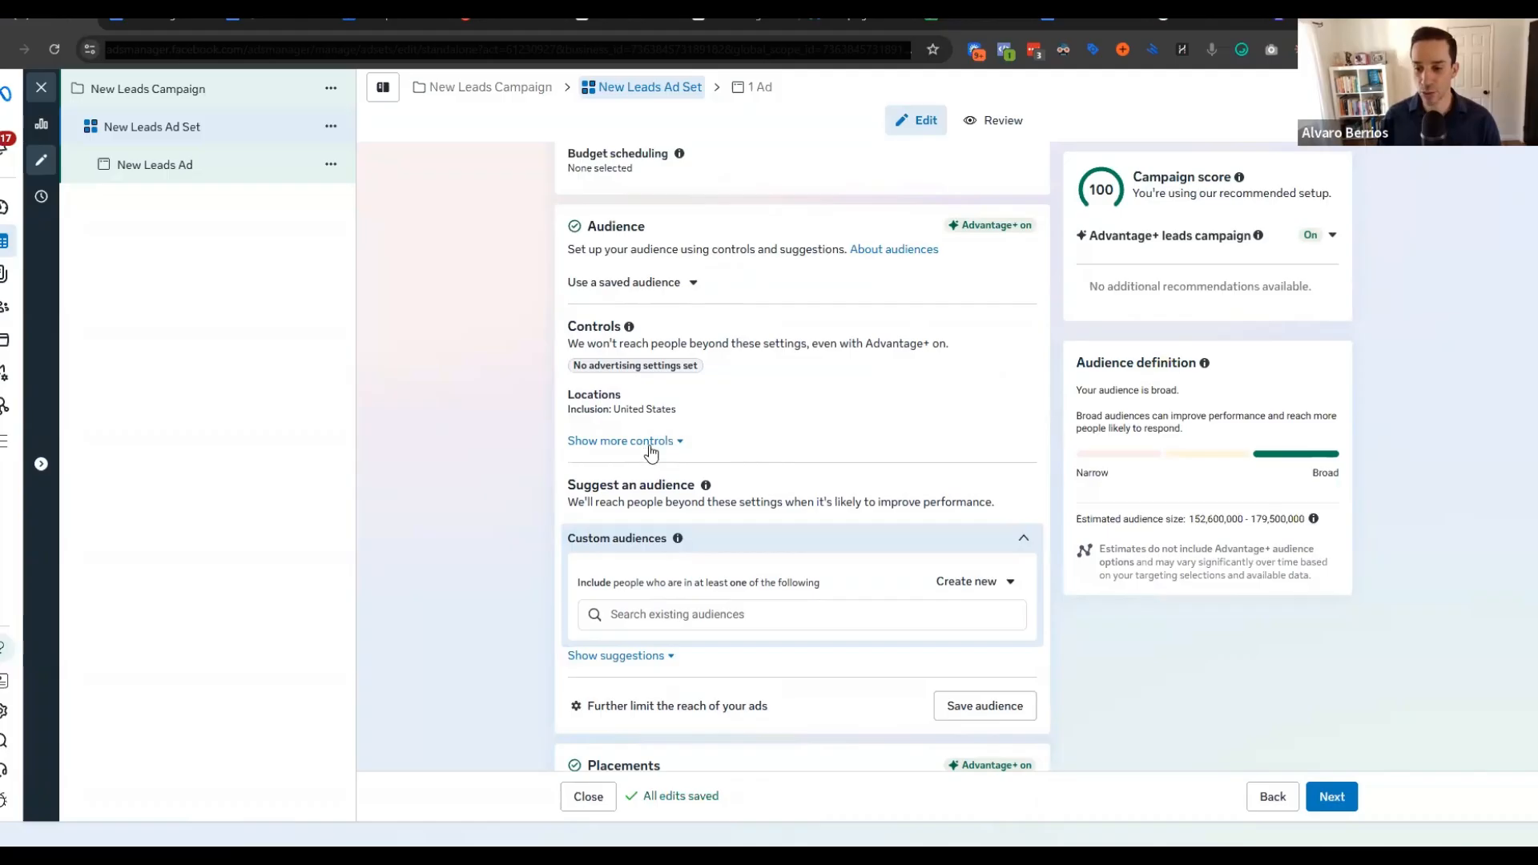
Step: Expand the audience controls and suggestions and examine the custom audience, age, gender and detailed targeting options
{"action": "scroll", "coordinate": [754, 409], "scroll_direction": "down", "scroll_amount": 2}
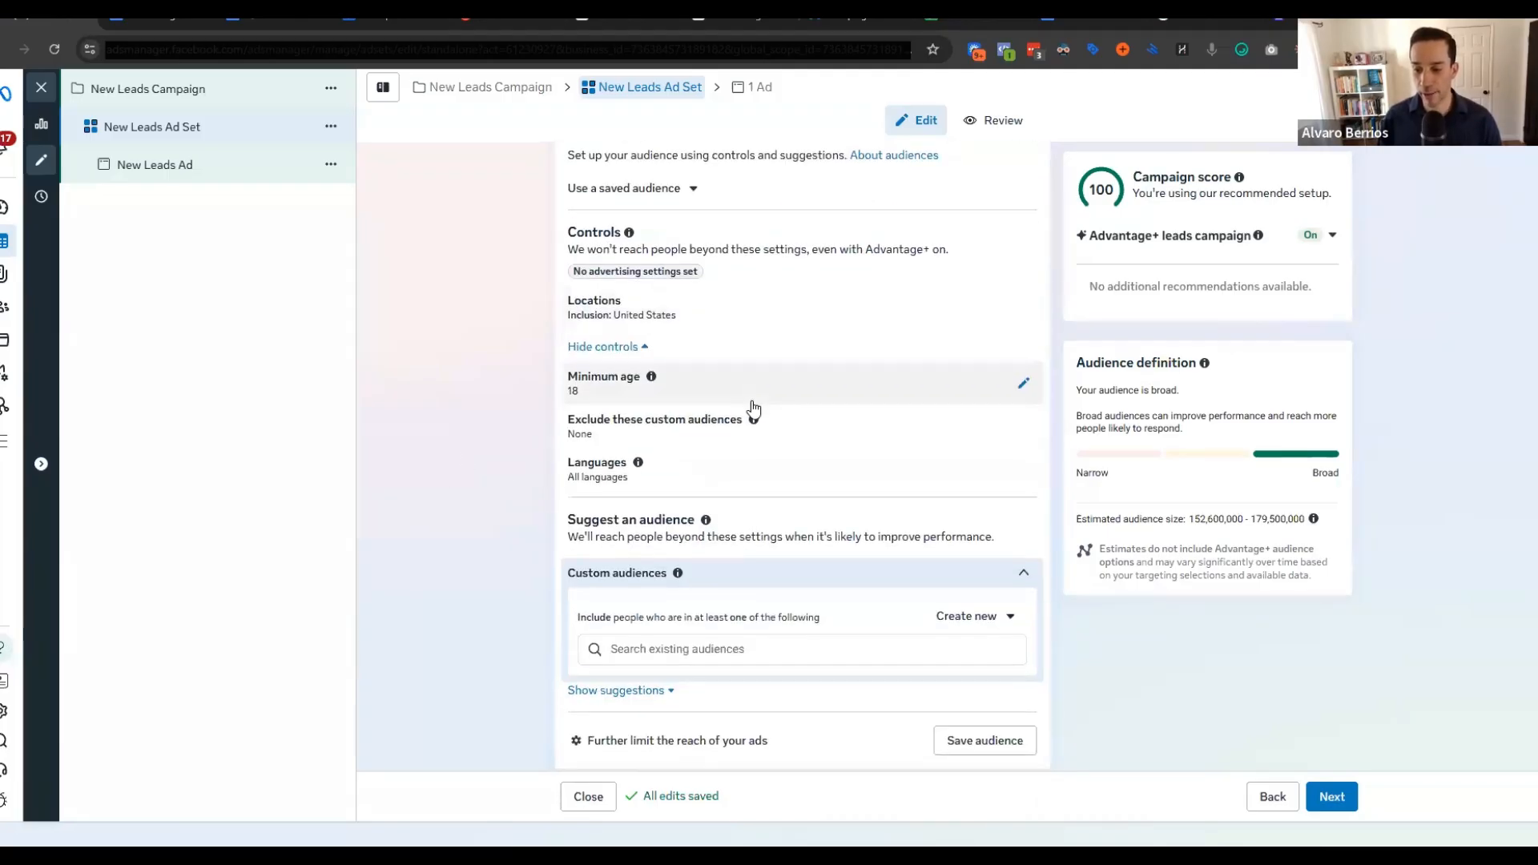
{"action": "left_click", "coordinate": [629, 572]}
{"action": "left_click", "coordinate": [652, 624]}
{"action": "scroll", "coordinate": [483, 545], "scroll_direction": "down", "scroll_amount": 1}
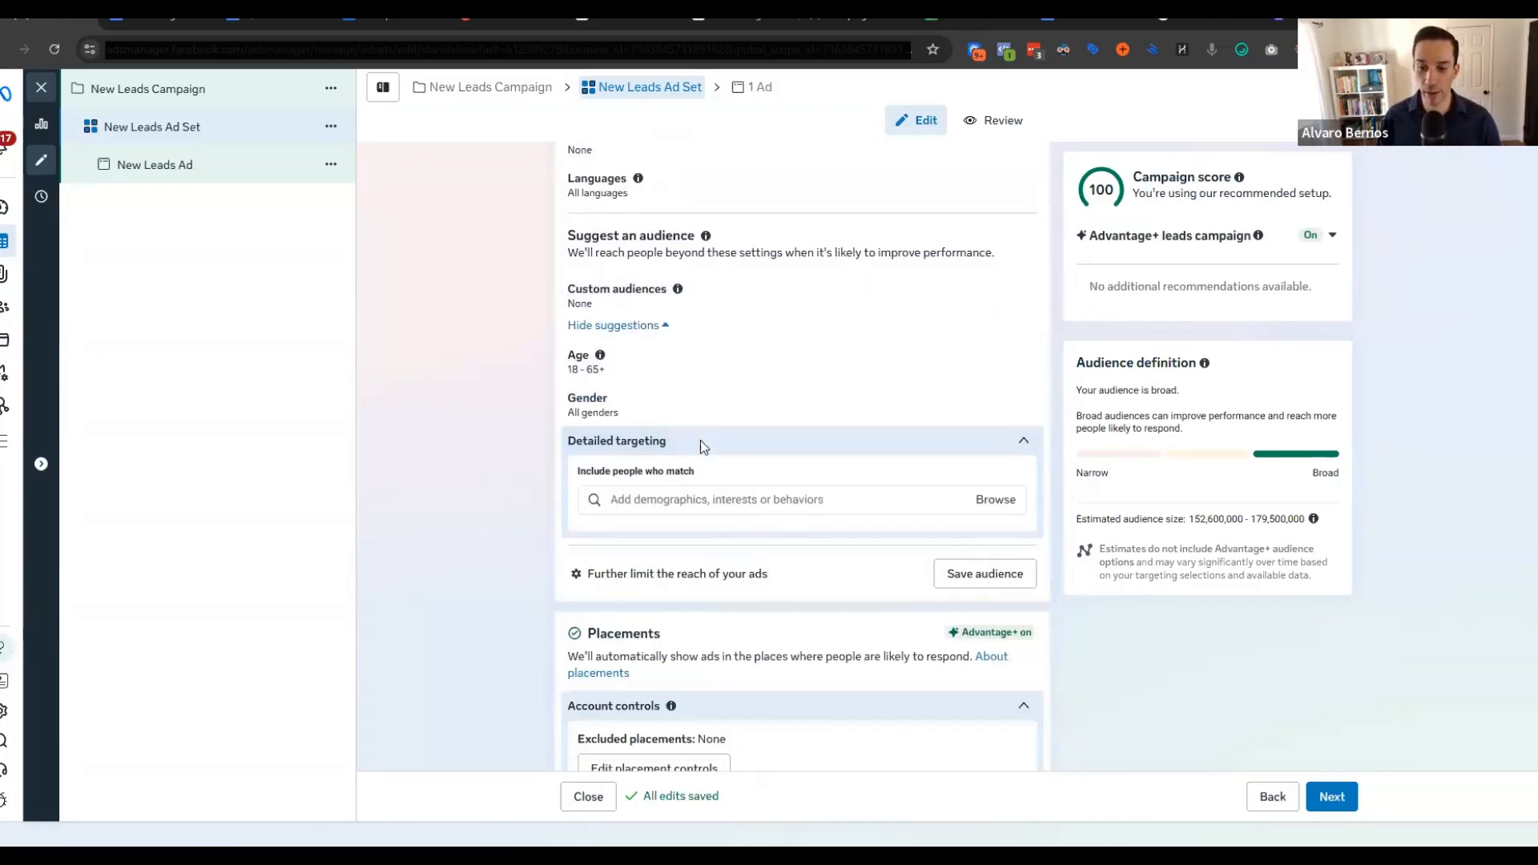
{"action": "left_click", "coordinate": [700, 440]}
{"action": "left_click", "coordinate": [702, 461]}
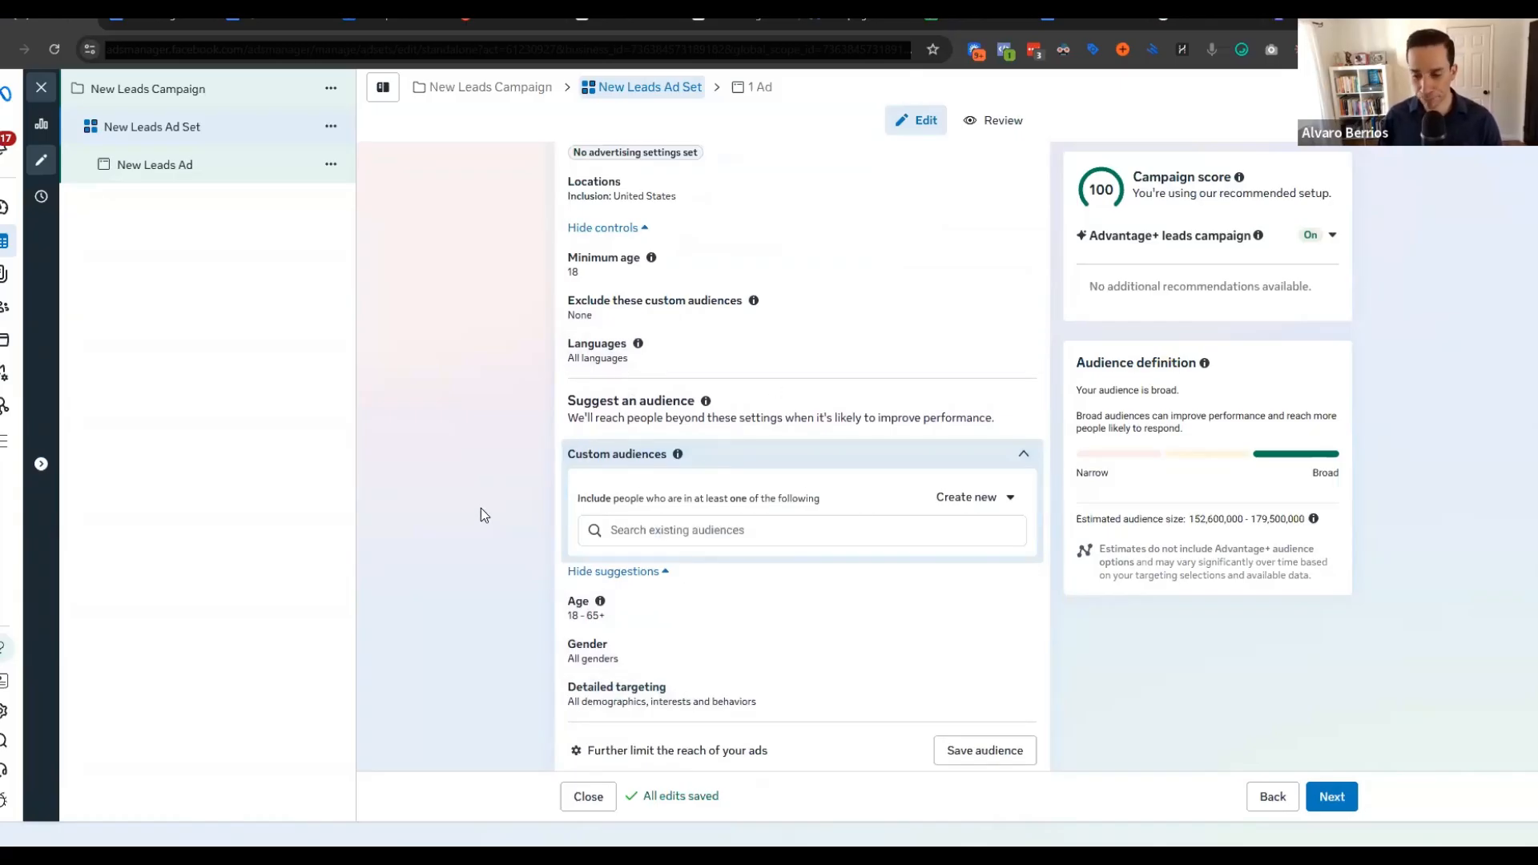
{"action": "scroll", "coordinate": [480, 508], "scroll_direction": "down", "scroll_amount": 1}
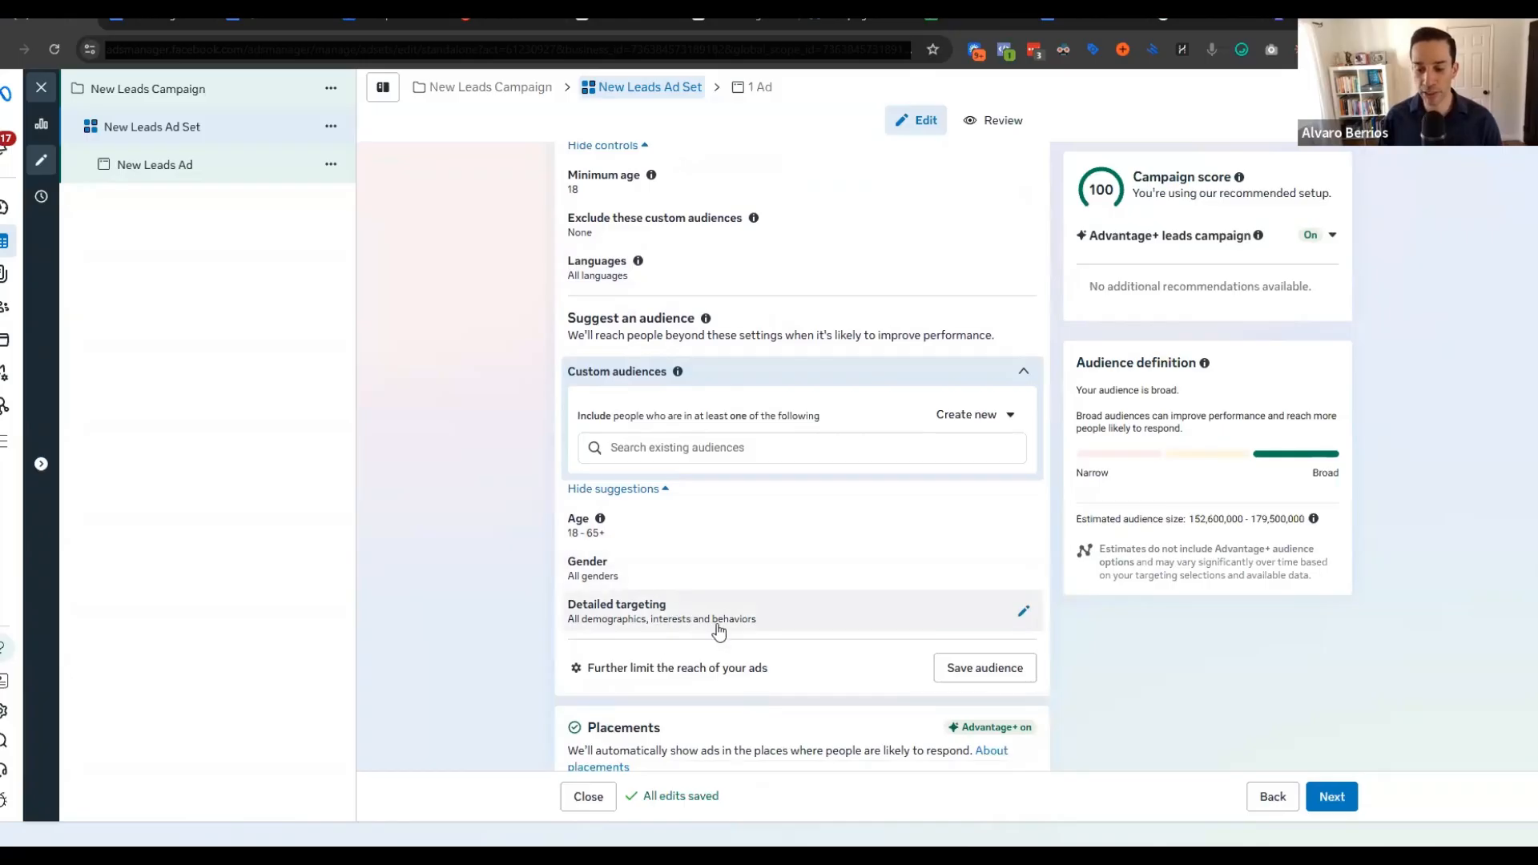
{"action": "scroll", "coordinate": [460, 516], "scroll_direction": "up", "scroll_amount": 3}
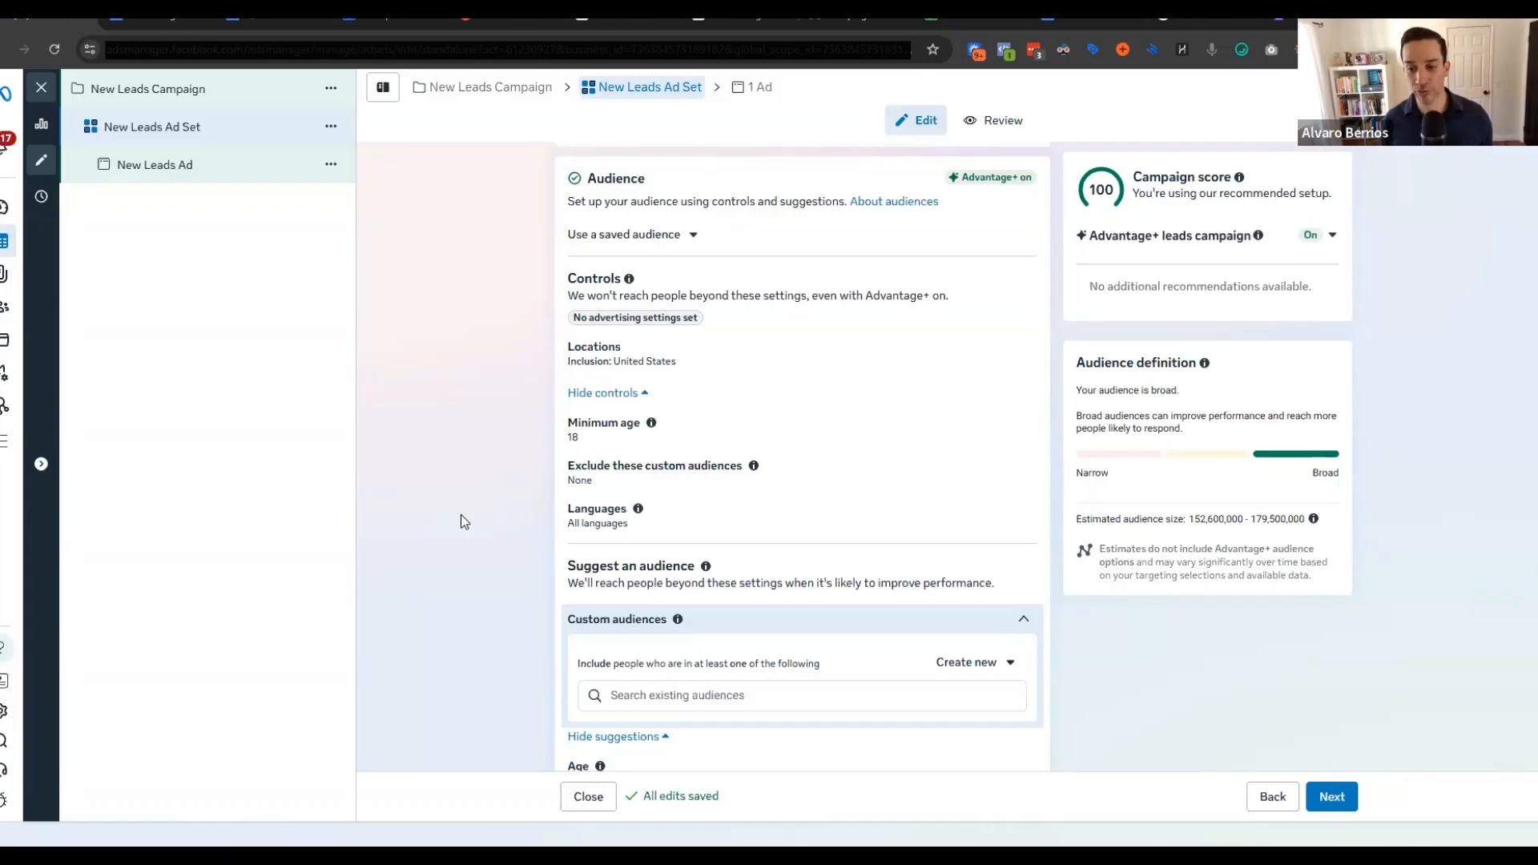
Step: Set the minimum age in the audience controls to 25
{"action": "scroll", "coordinate": [440, 501], "scroll_direction": "down", "scroll_amount": 1}
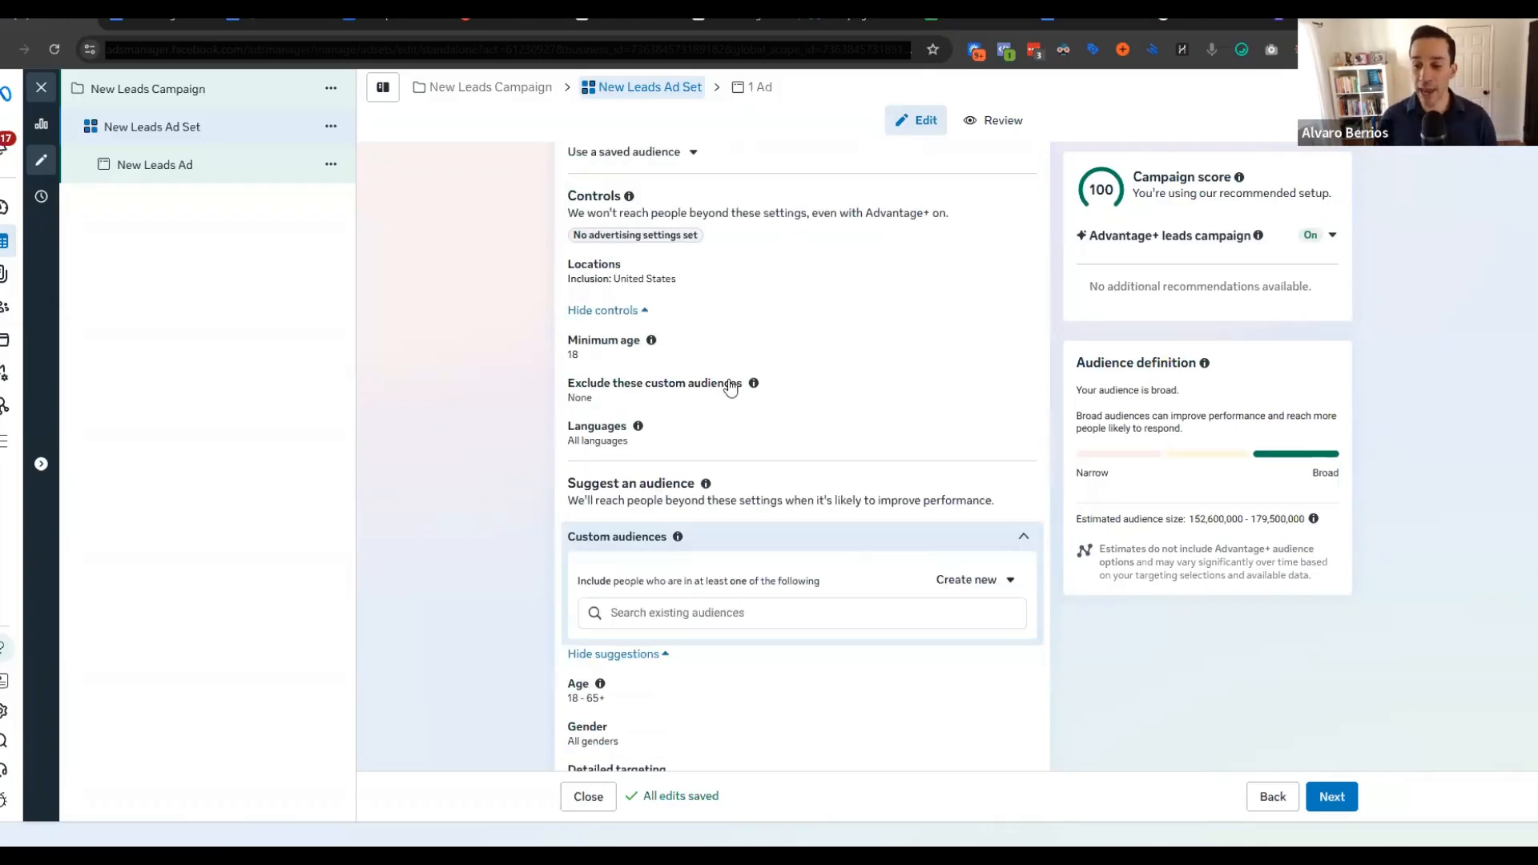
{"action": "left_click", "coordinate": [725, 348]}
{"action": "left_click", "coordinate": [643, 381]}
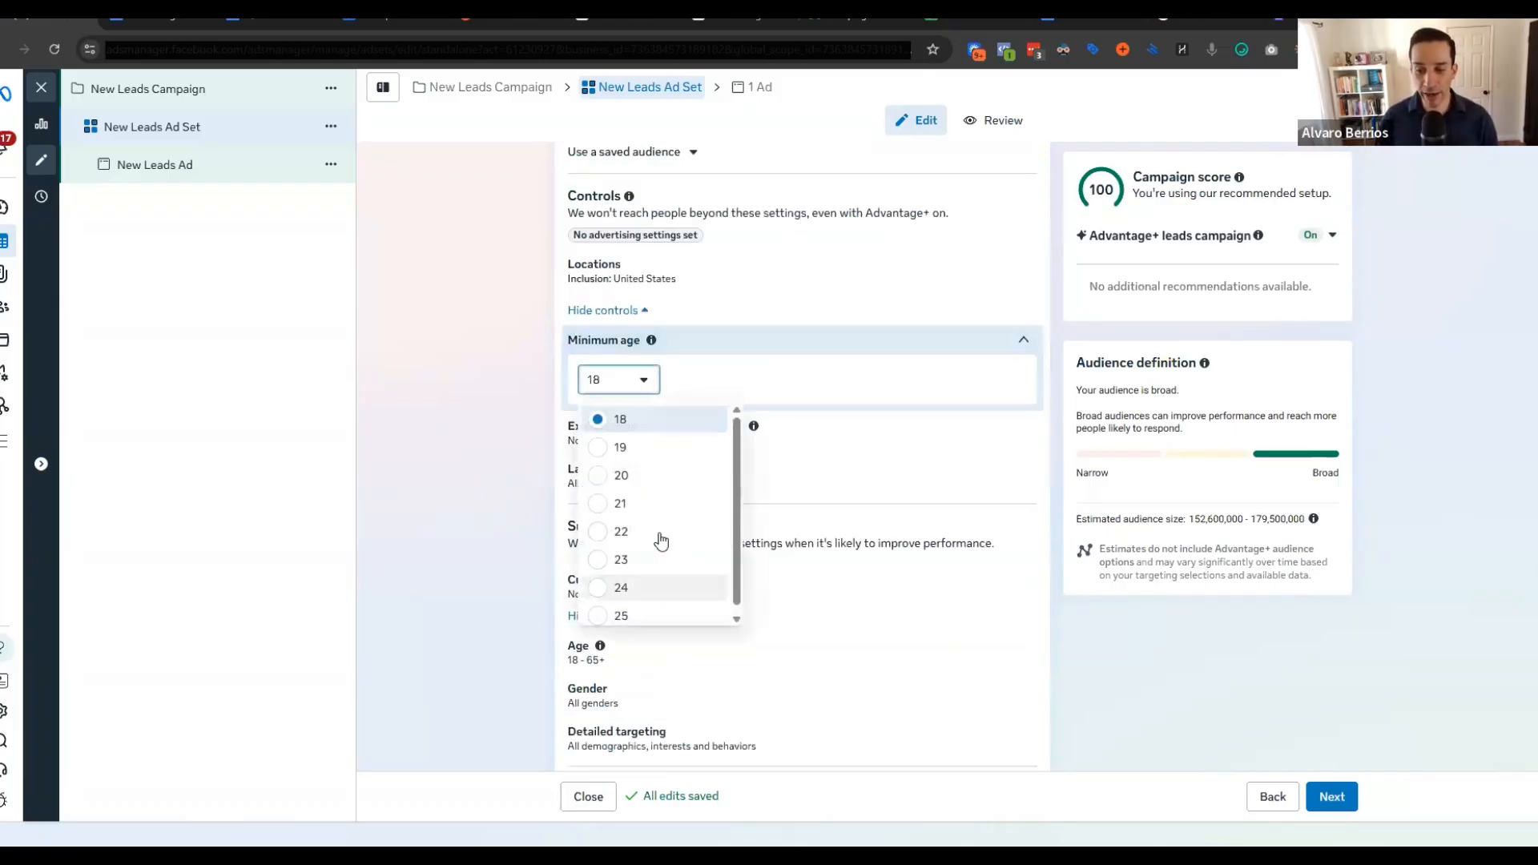
{"action": "left_click", "coordinate": [609, 611]}
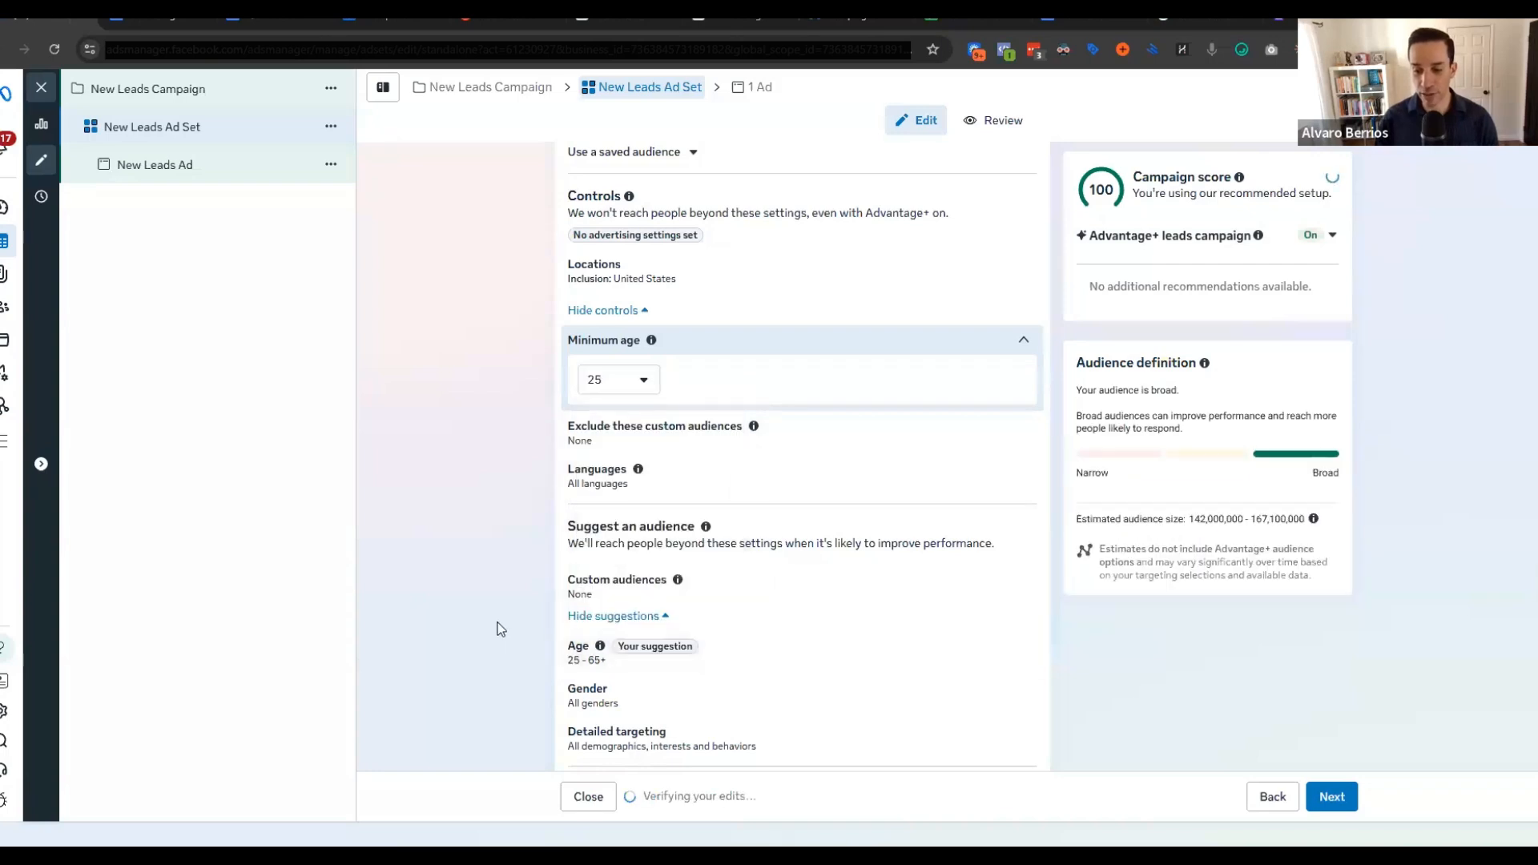
Step: Review the suggested age range and the gender options of the audience, leaving both as they are
{"action": "scroll", "coordinate": [797, 491], "scroll_direction": "down", "scroll_amount": 2}
{"action": "left_click", "coordinate": [797, 491]}
{"action": "left_click", "coordinate": [633, 486]}
{"action": "left_click", "coordinate": [454, 540]}
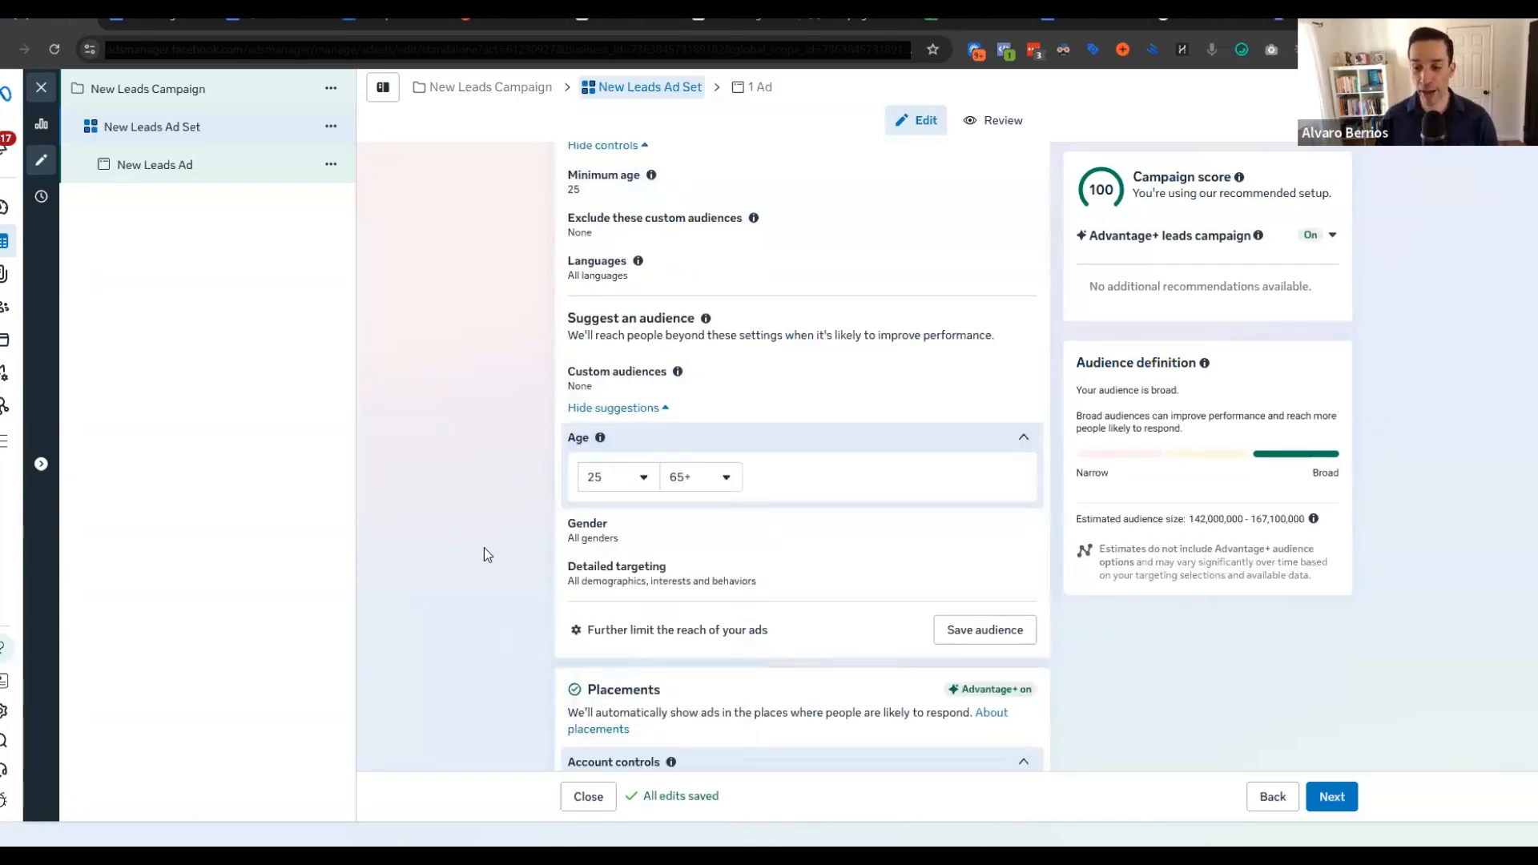
{"action": "left_click", "coordinate": [646, 530]}
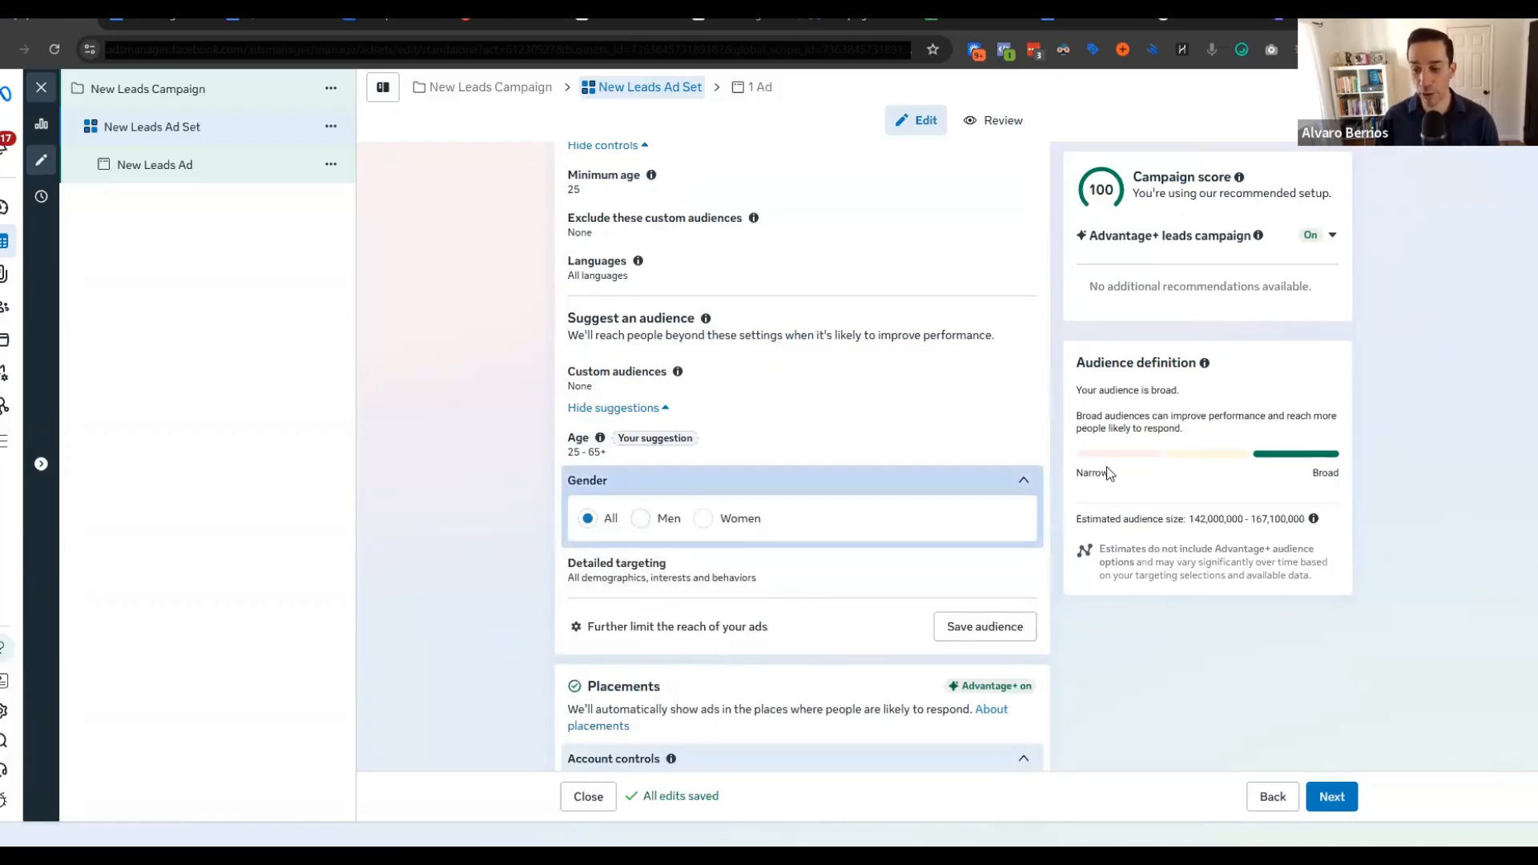
{"action": "left_click", "coordinate": [1024, 480]}
Step: Search the custom audiences for "lead" and exclude All Lead events (180 Days) from the ad set's audience
{"action": "scroll", "coordinate": [503, 506], "scroll_direction": "up", "scroll_amount": 2}
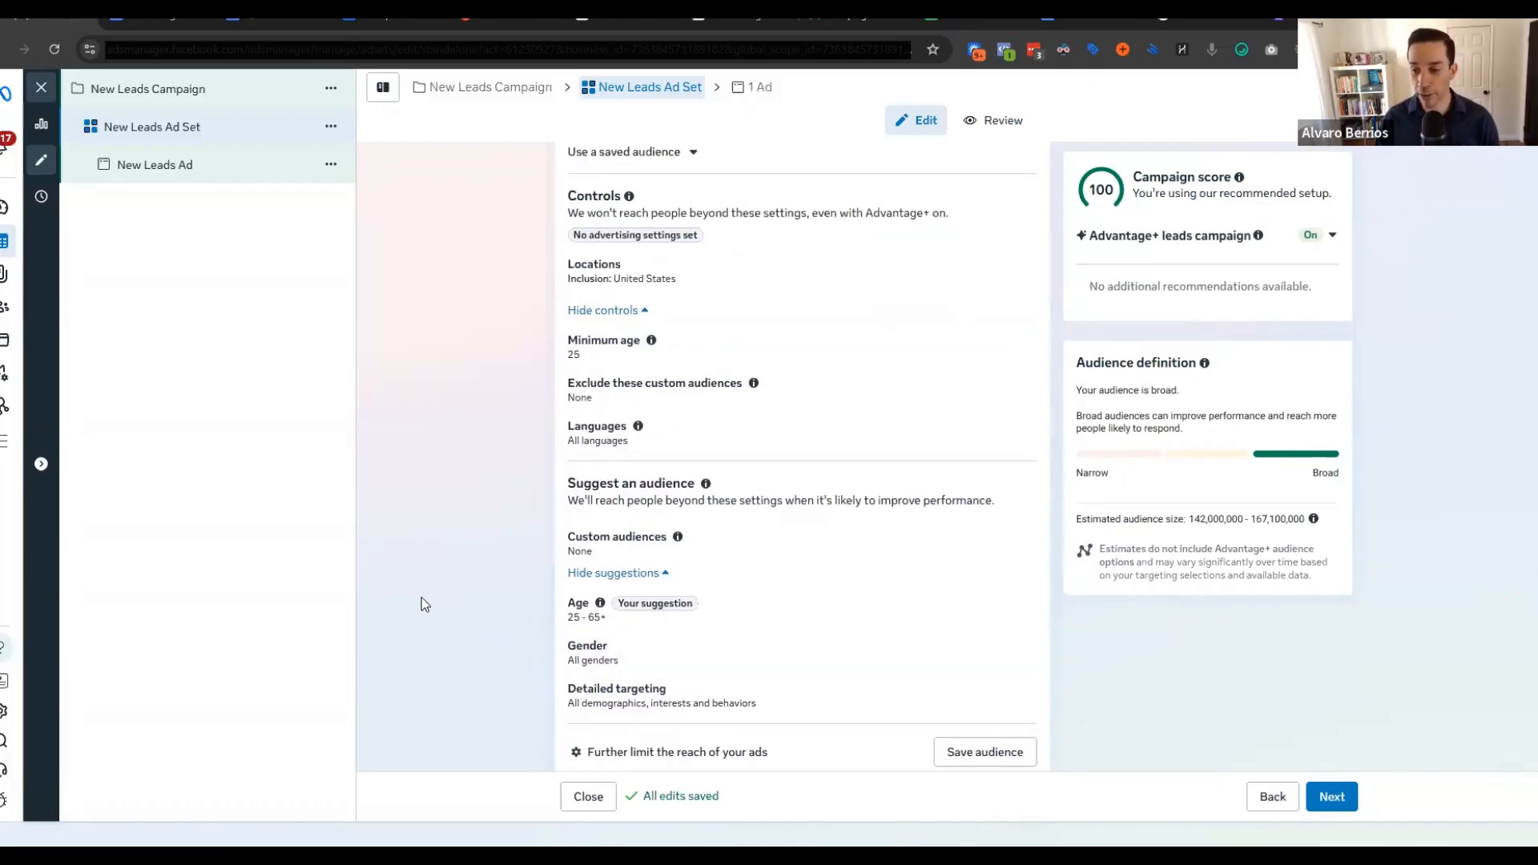
{"action": "left_click", "coordinate": [722, 393]}
{"action": "left_click", "coordinate": [672, 440]}
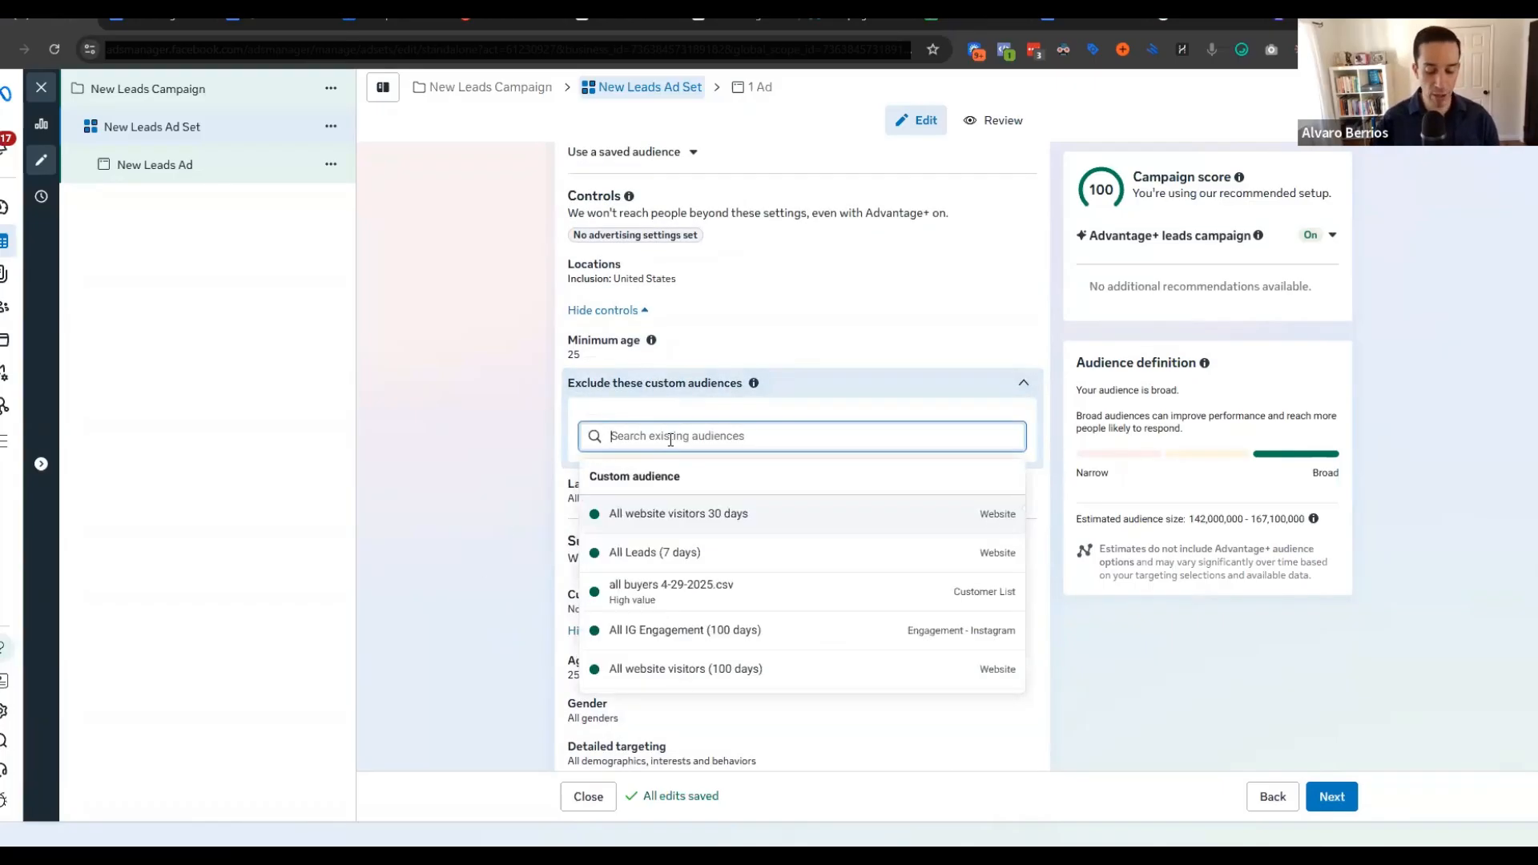
{"action": "type", "text": "lead"}
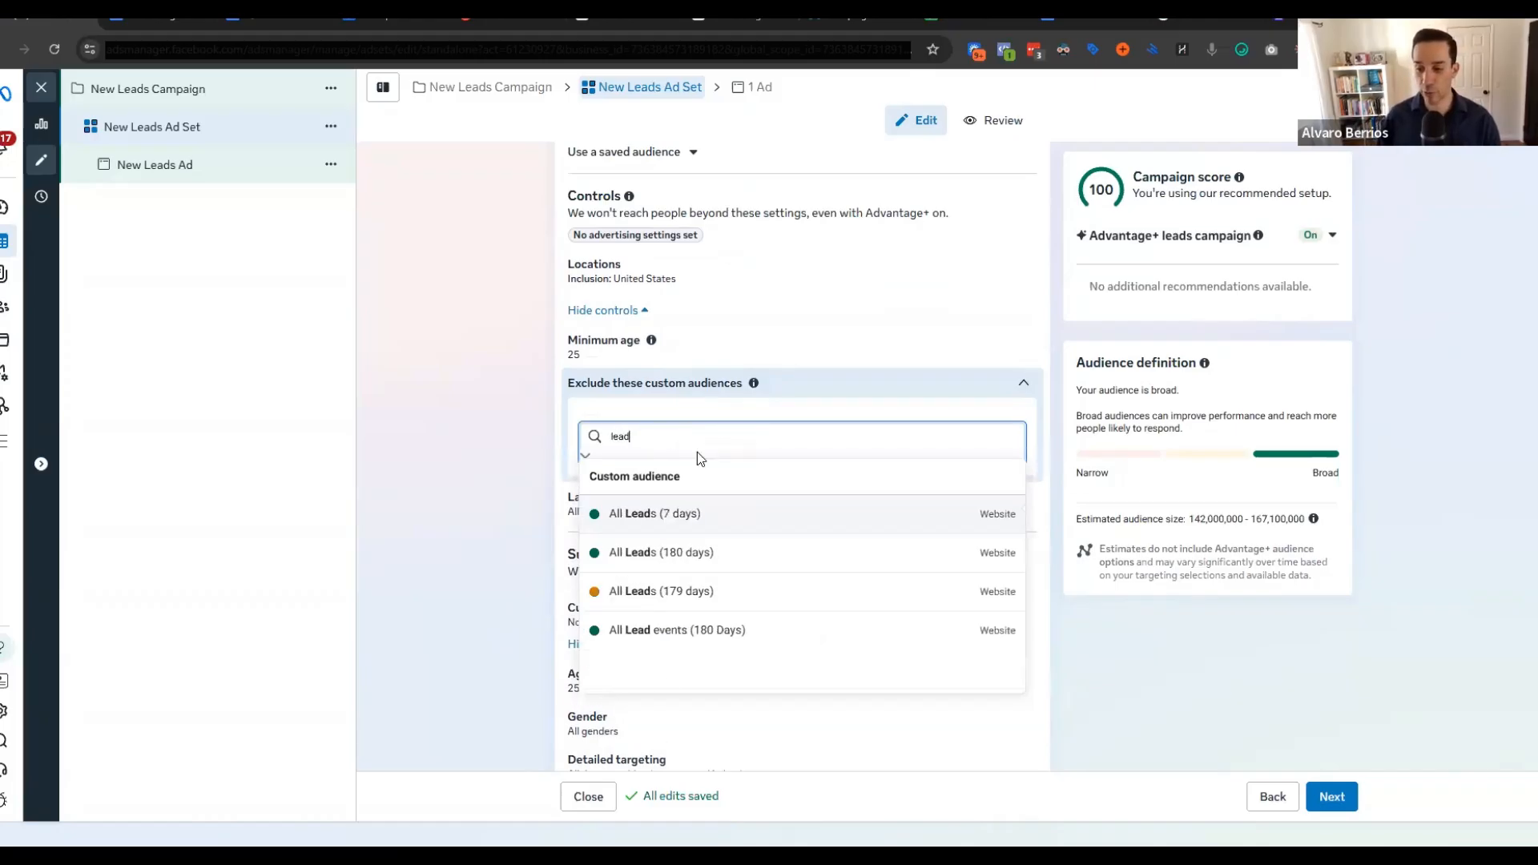
{"action": "mouse_move", "coordinate": [677, 636]}
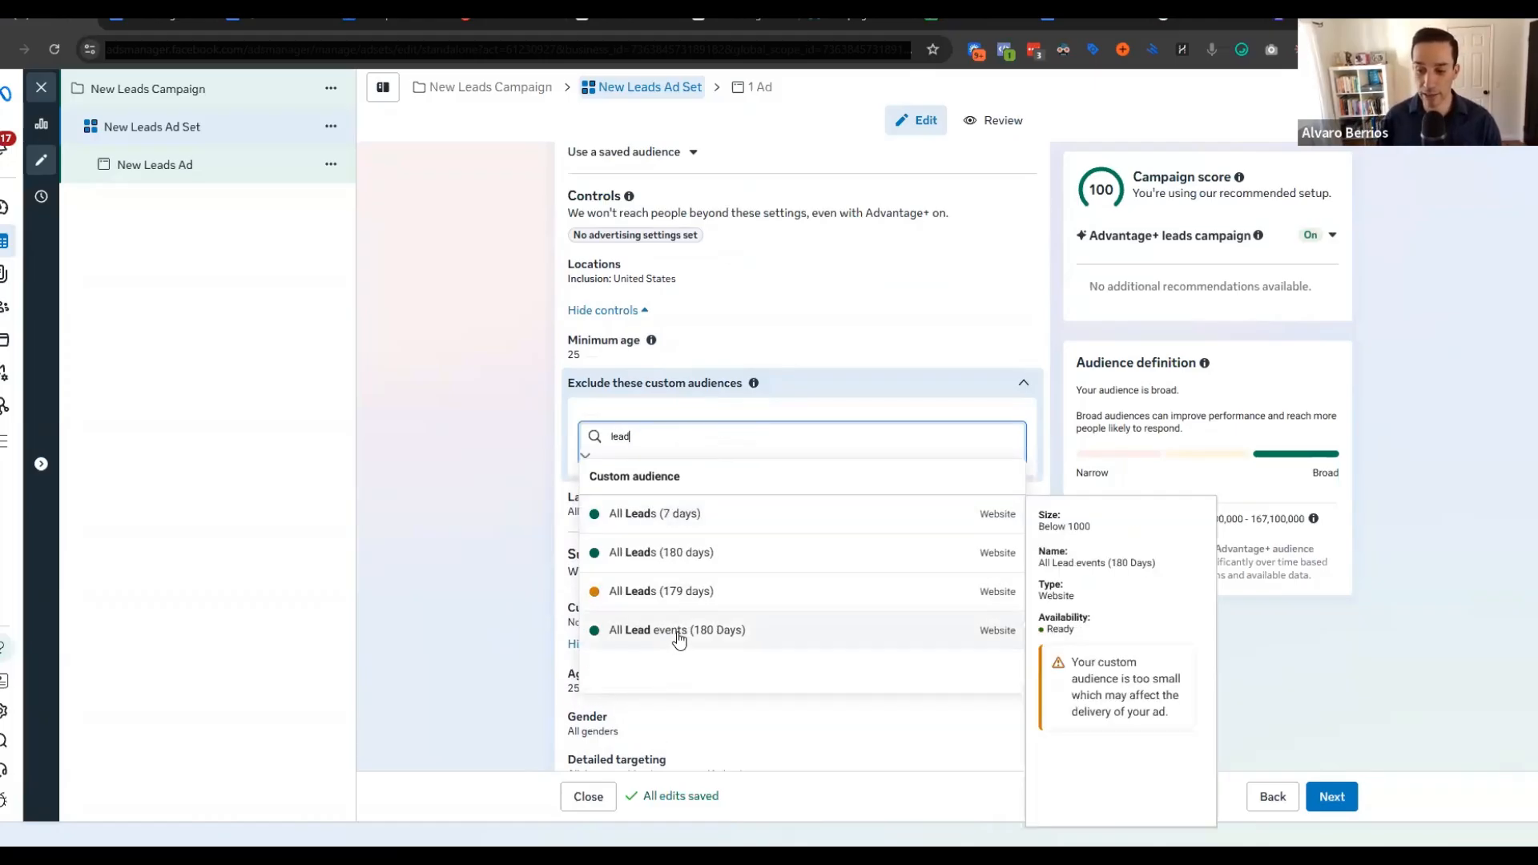
{"action": "left_click", "coordinate": [679, 639]}
{"action": "left_click", "coordinate": [506, 453]}
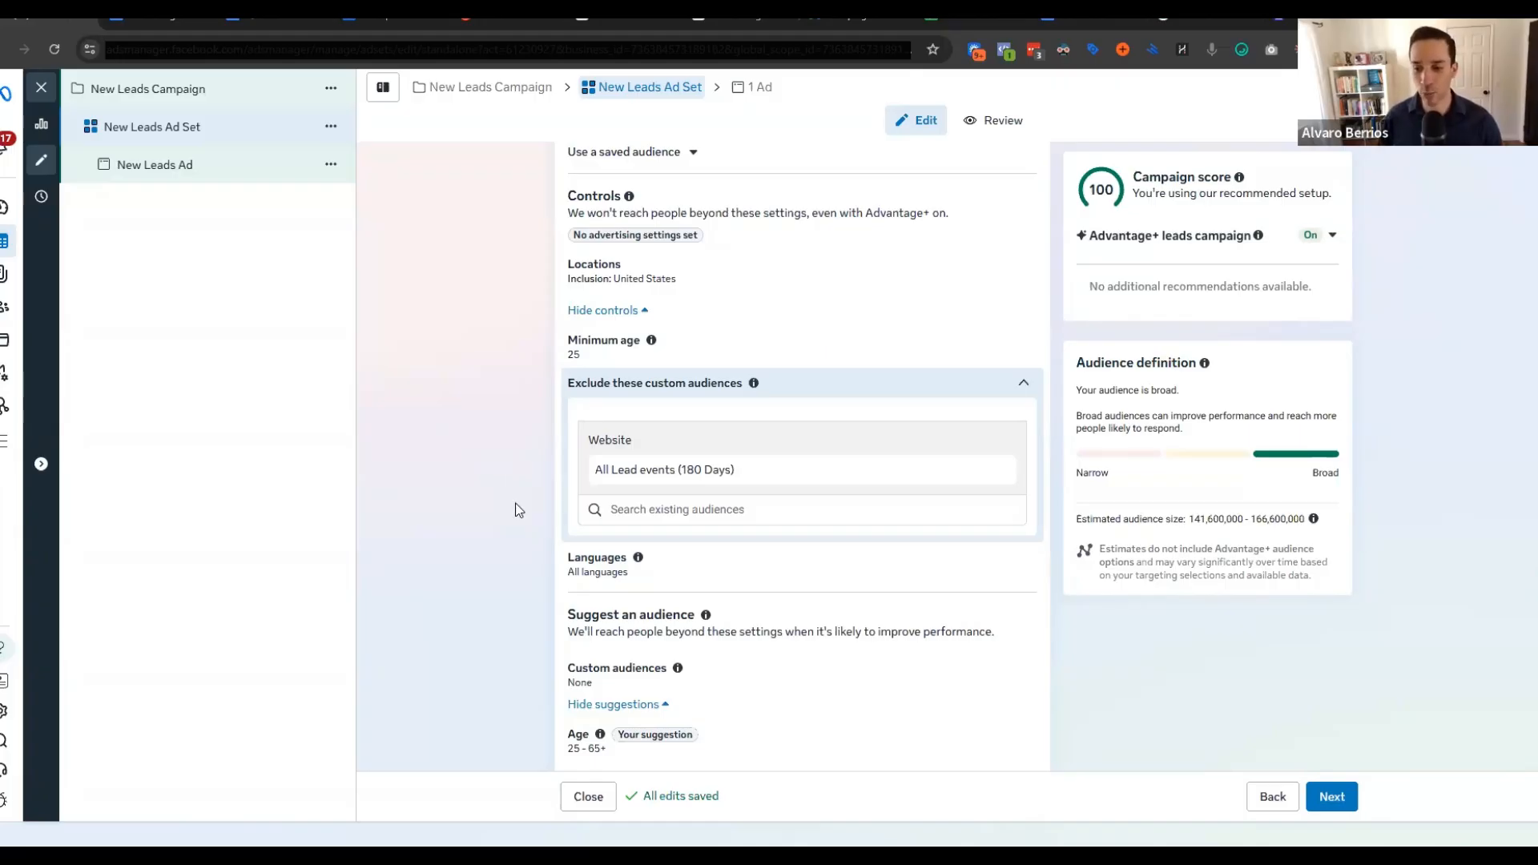
Step: Open the audience's location settings and examine the location options along with the remaining controls and suggestions
{"action": "left_click", "coordinate": [709, 271]}
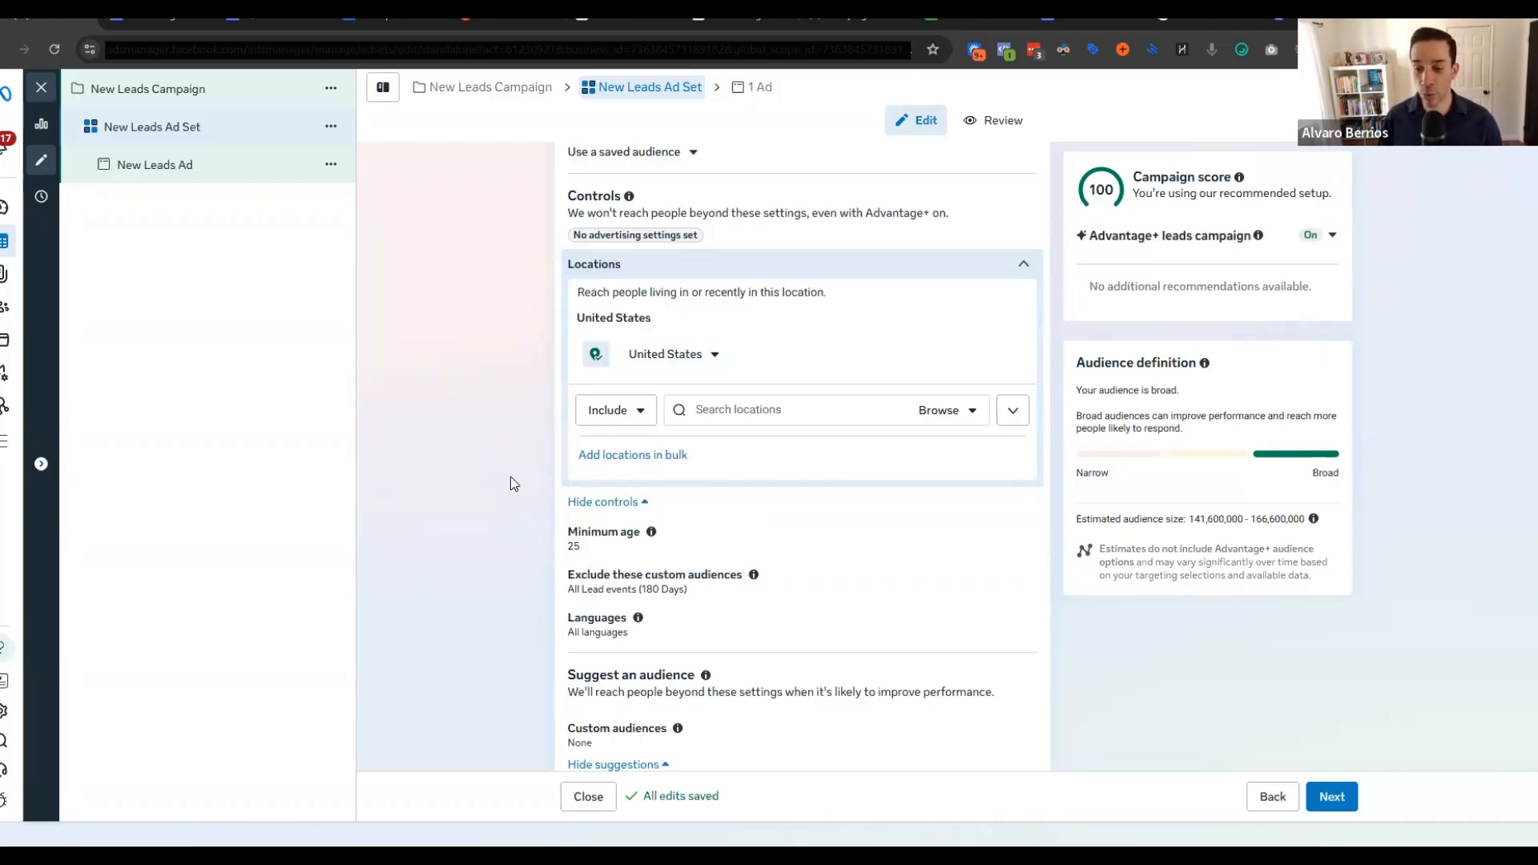
{"action": "scroll", "coordinate": [493, 485], "scroll_direction": "down", "scroll_amount": 2}
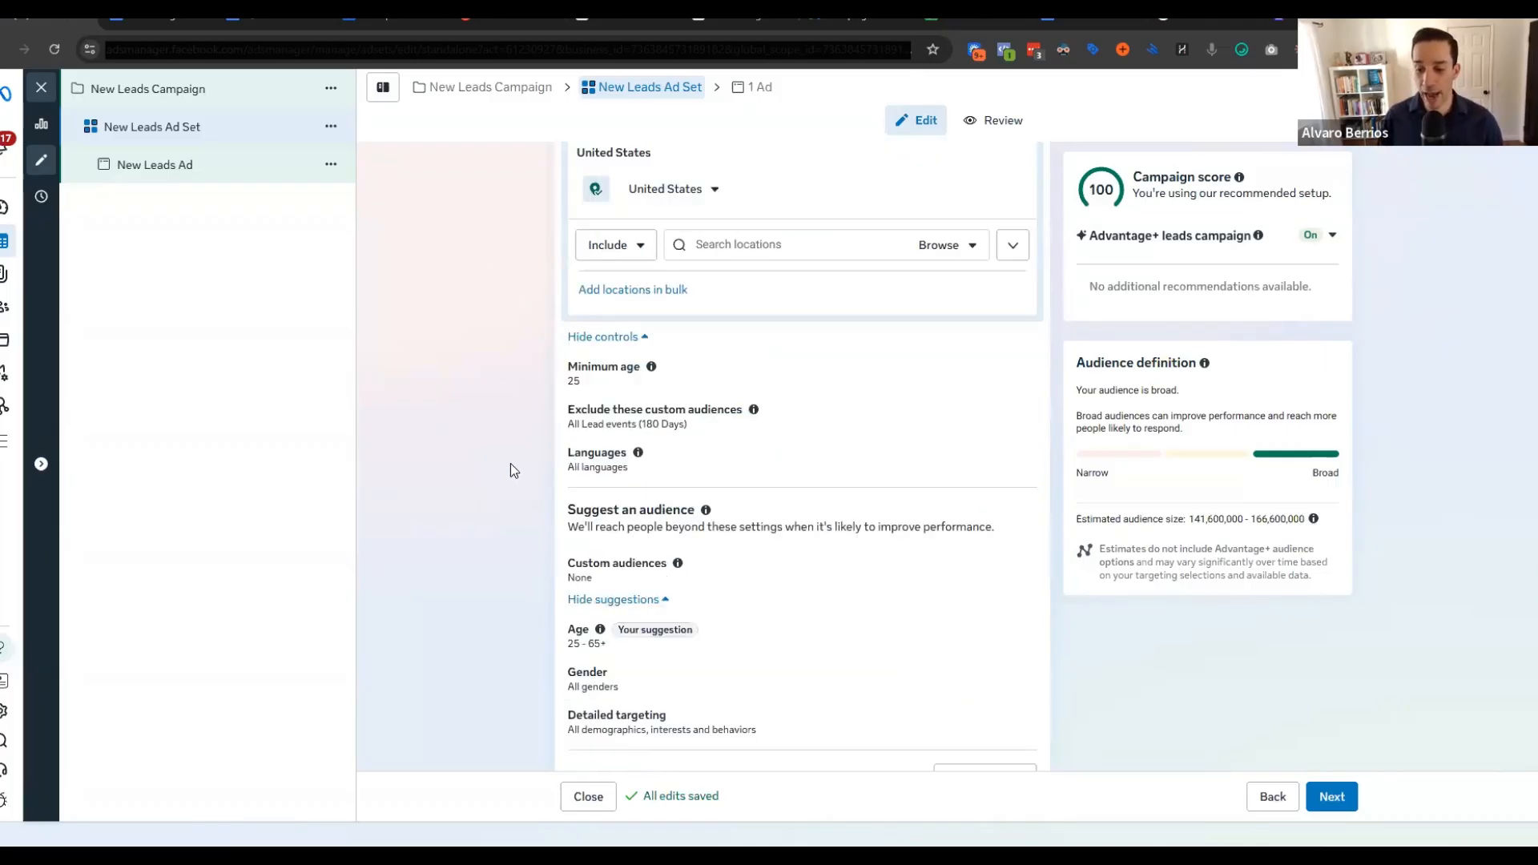
{"action": "scroll", "coordinate": [521, 478], "scroll_direction": "down", "scroll_amount": 3}
{"action": "scroll", "coordinate": [719, 527], "scroll_direction": "up", "scroll_amount": 8}
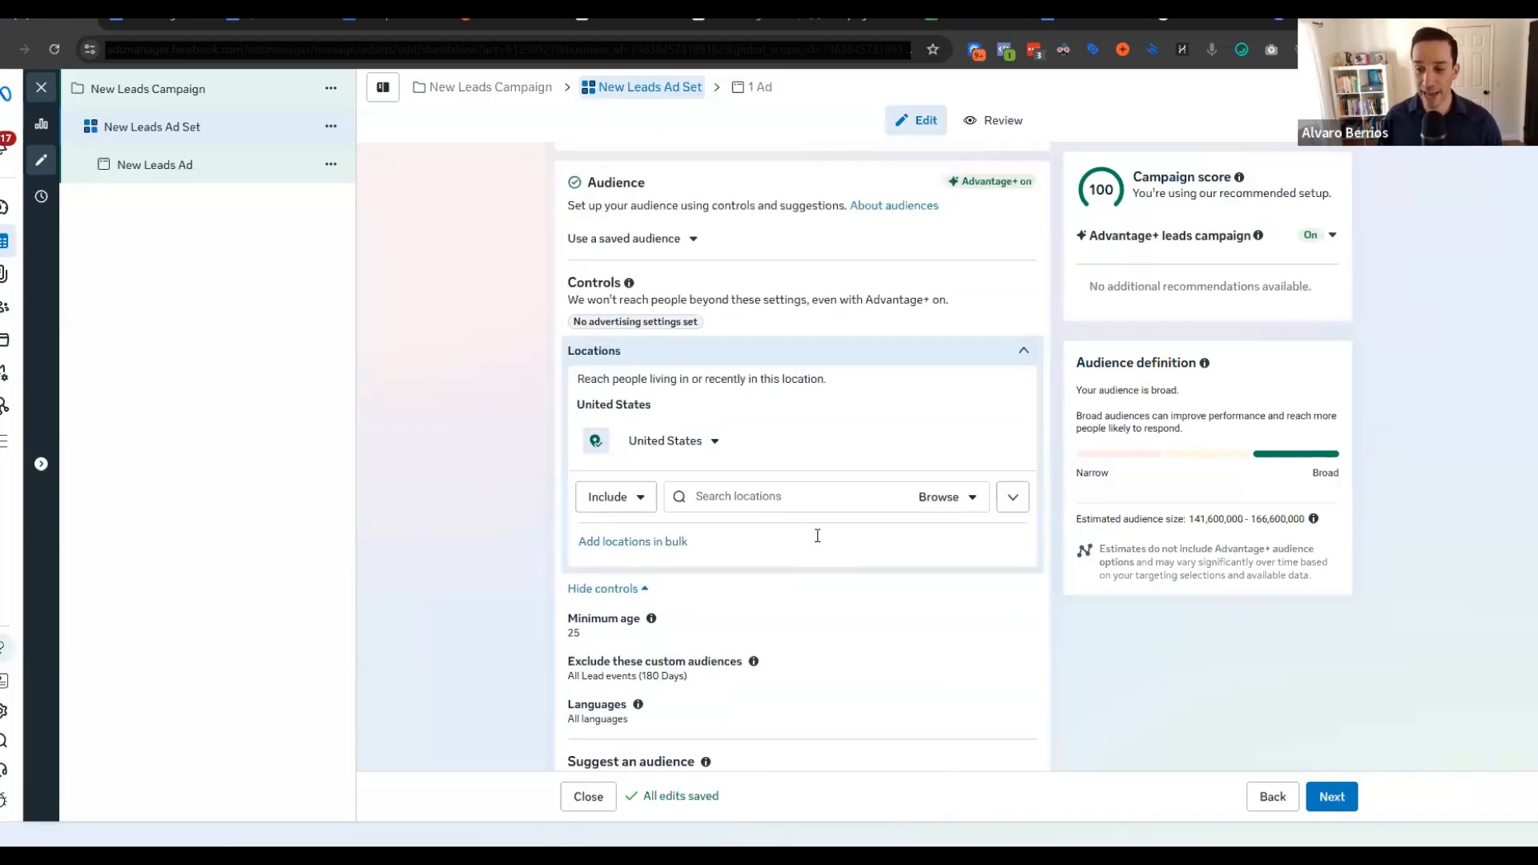
{"action": "scroll", "coordinate": [921, 577], "scroll_direction": "down", "scroll_amount": 3}
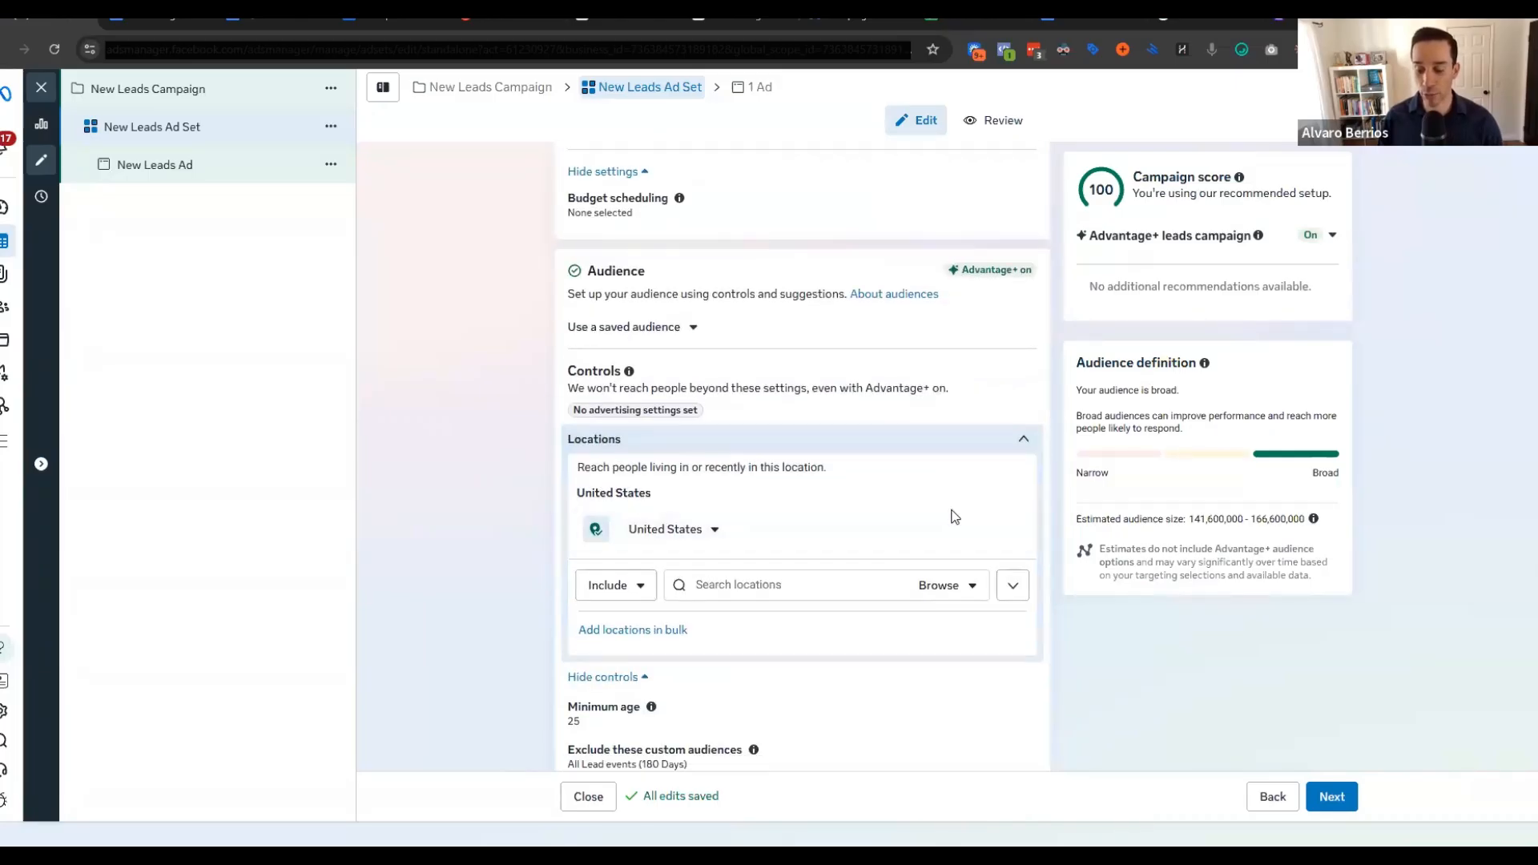
{"action": "scroll", "coordinate": [969, 503], "scroll_direction": "down", "scroll_amount": 1}
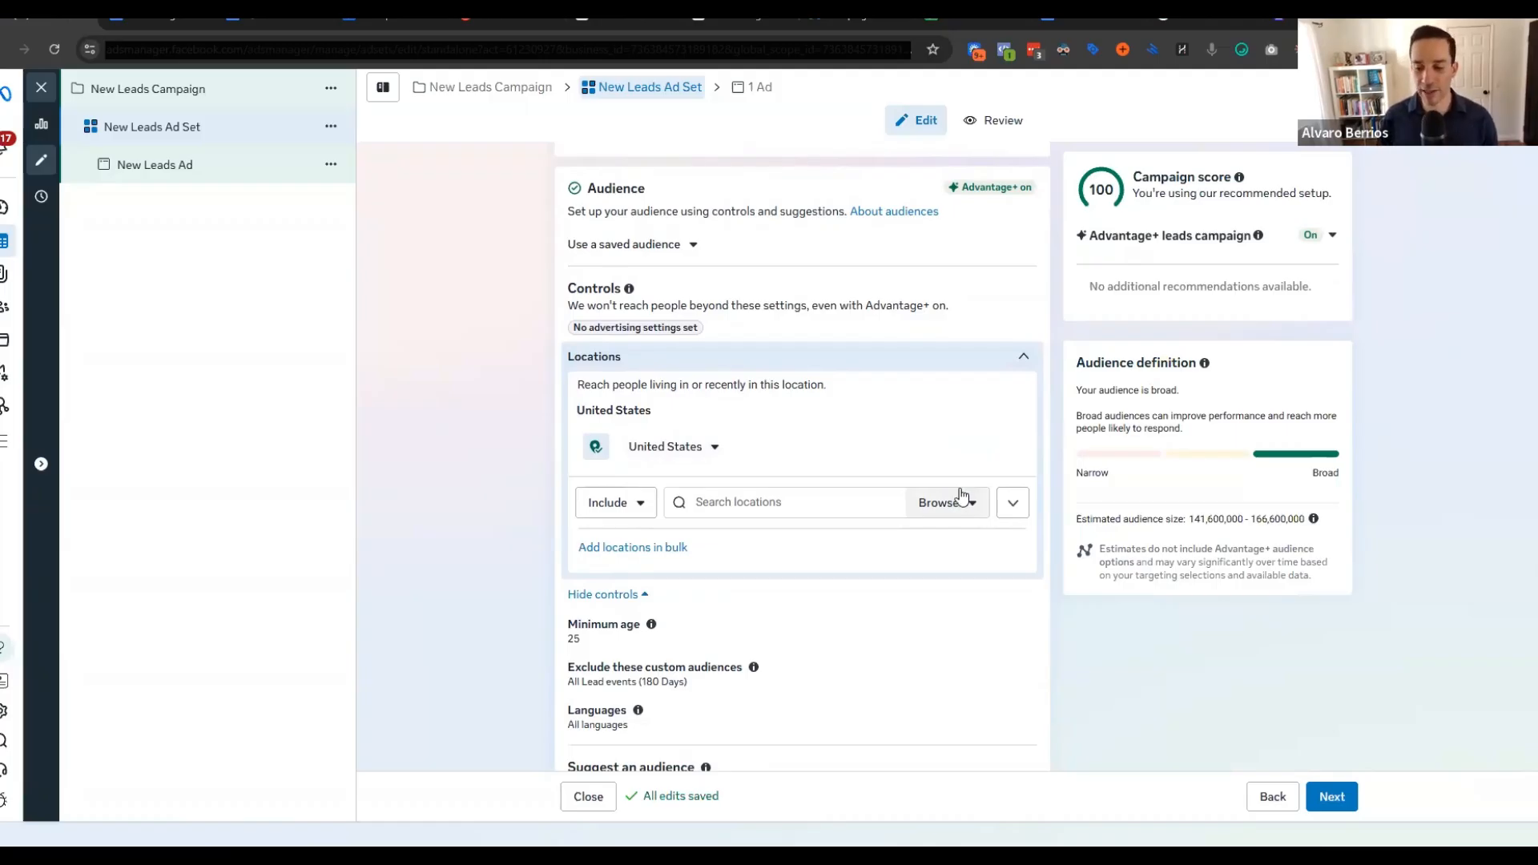
{"action": "scroll", "coordinate": [974, 493], "scroll_direction": "down", "scroll_amount": 3}
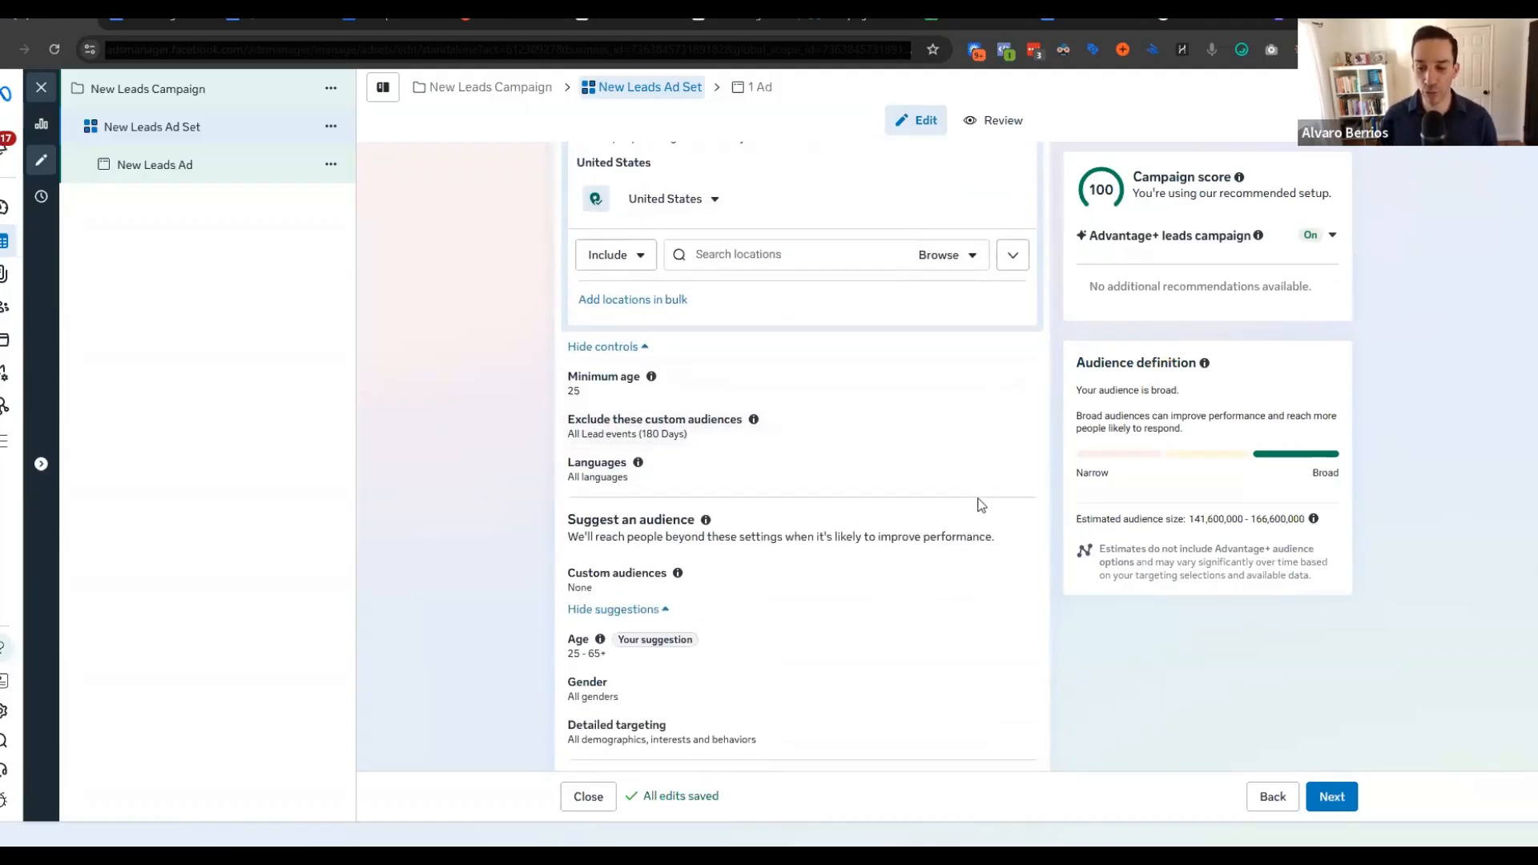
{"action": "scroll", "coordinate": [976, 503], "scroll_direction": "down", "scroll_amount": 2}
{"action": "scroll", "coordinate": [946, 287], "scroll_direction": "down", "scroll_amount": 1}
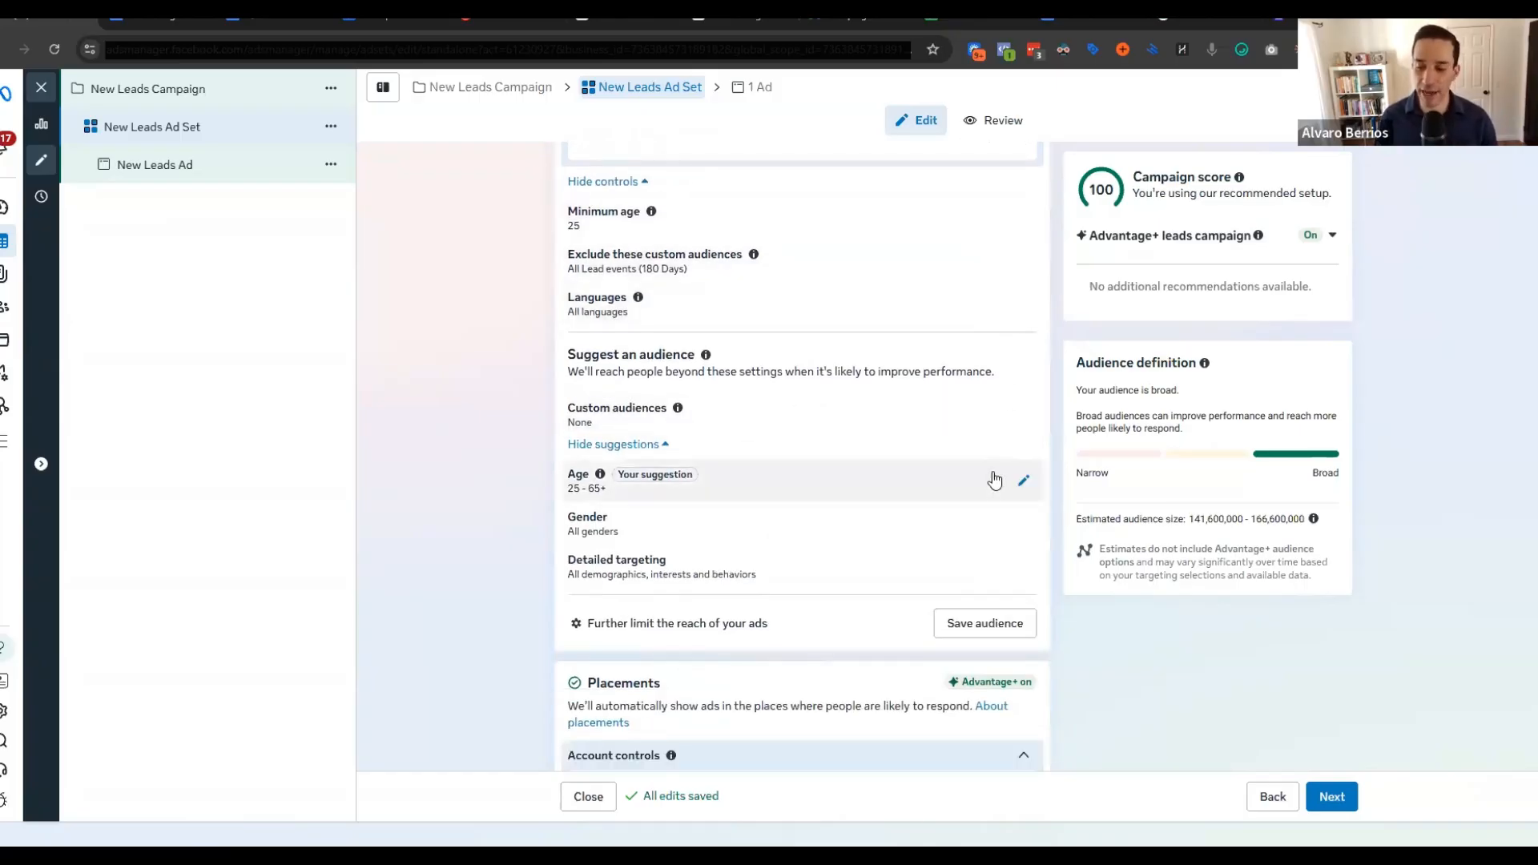
Step: Examine the option to further limit the ads' reach and review the Advantage+ audience description and settings
{"action": "left_click", "coordinate": [683, 633]}
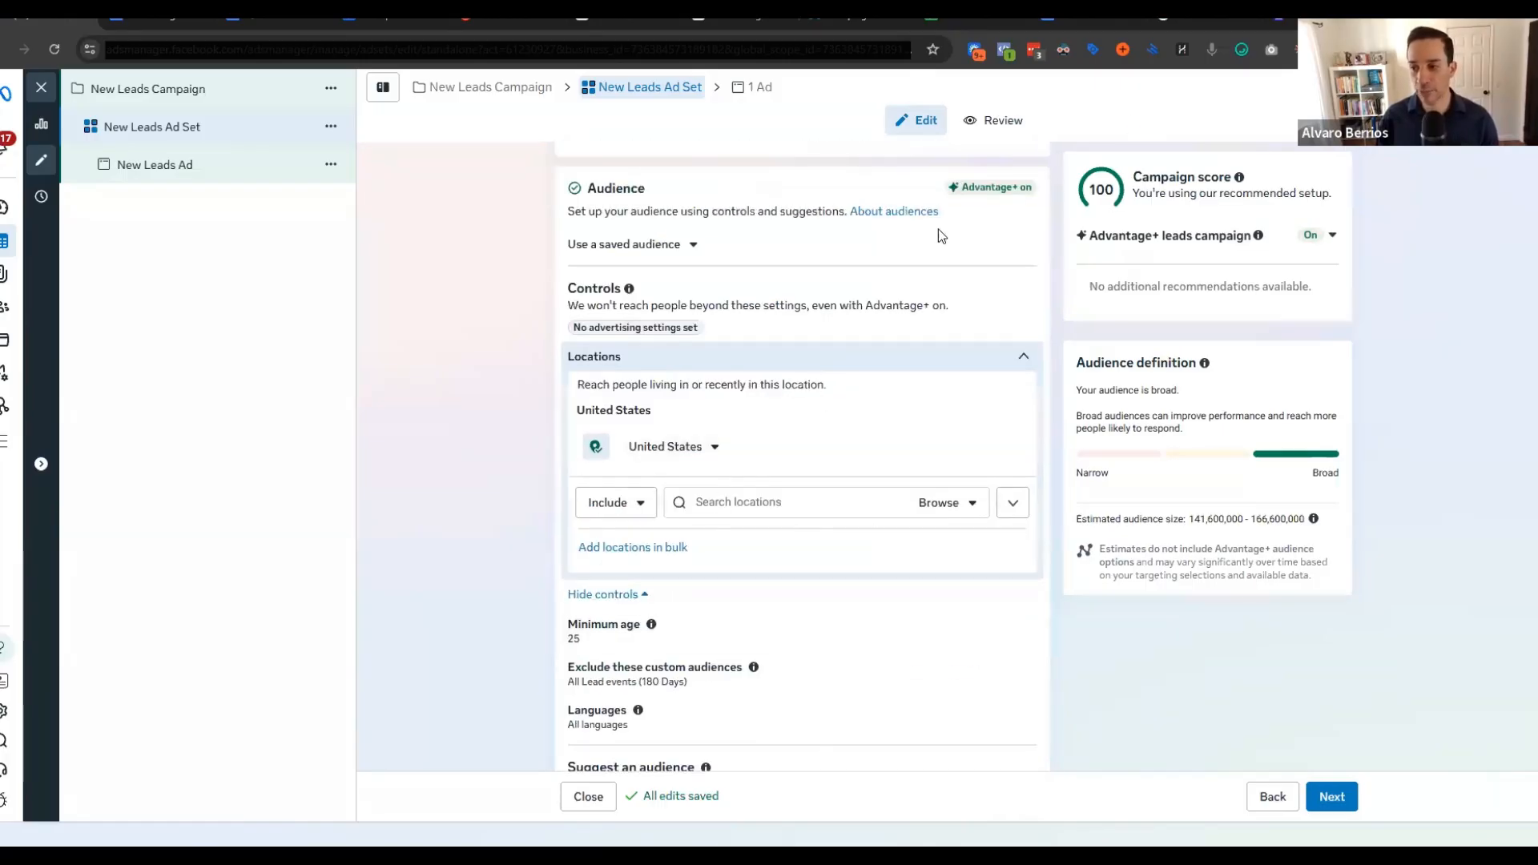
{"action": "left_click_drag", "start_coordinate": [845, 210], "coordinate": [566, 192]}
{"action": "left_click", "coordinate": [472, 481]}
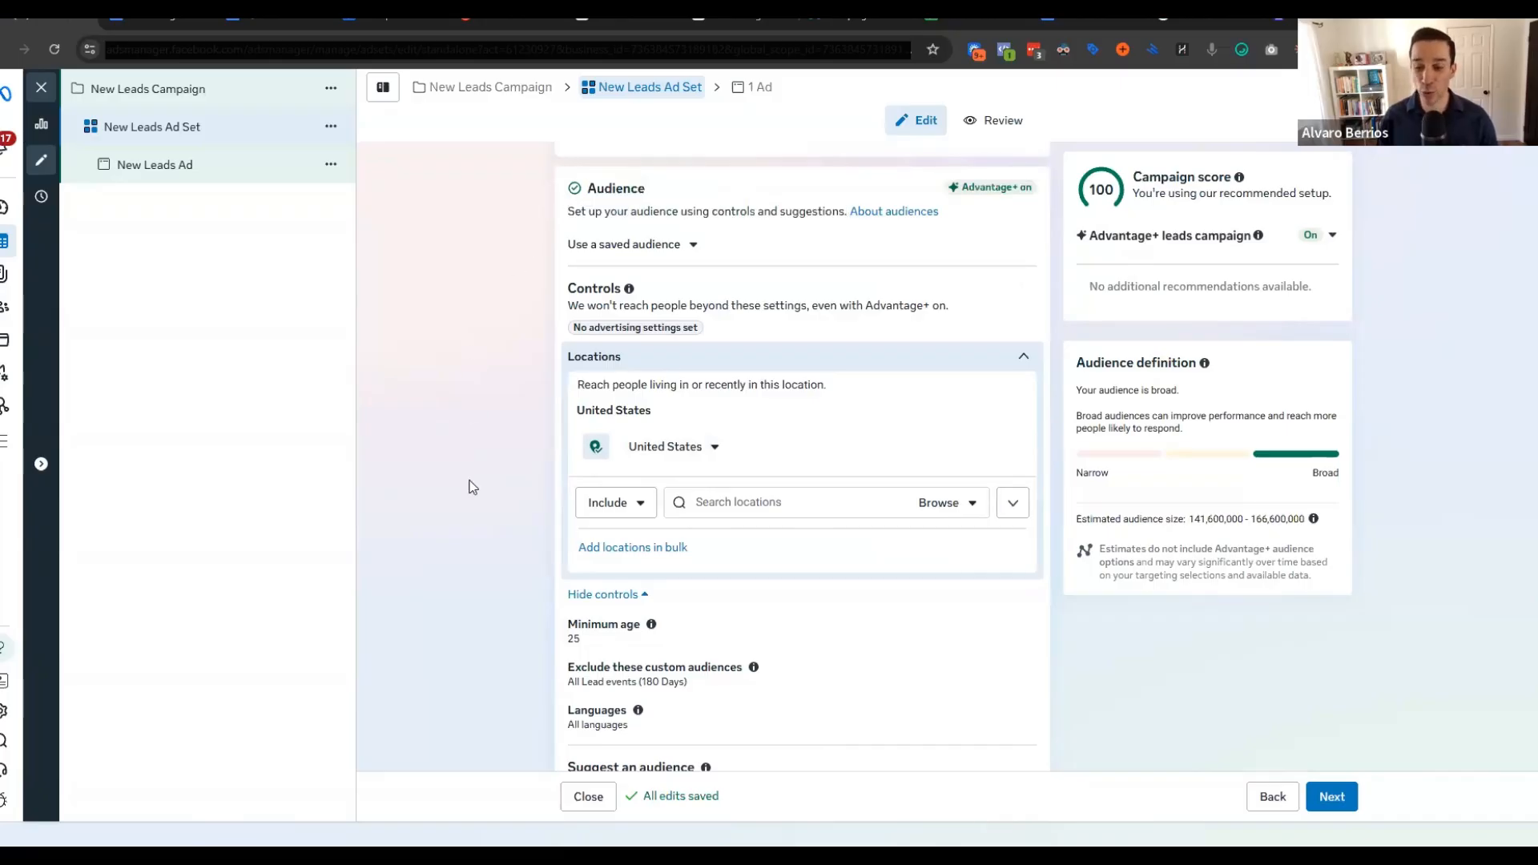
{"action": "scroll", "coordinate": [473, 487], "scroll_direction": "down", "scroll_amount": 3}
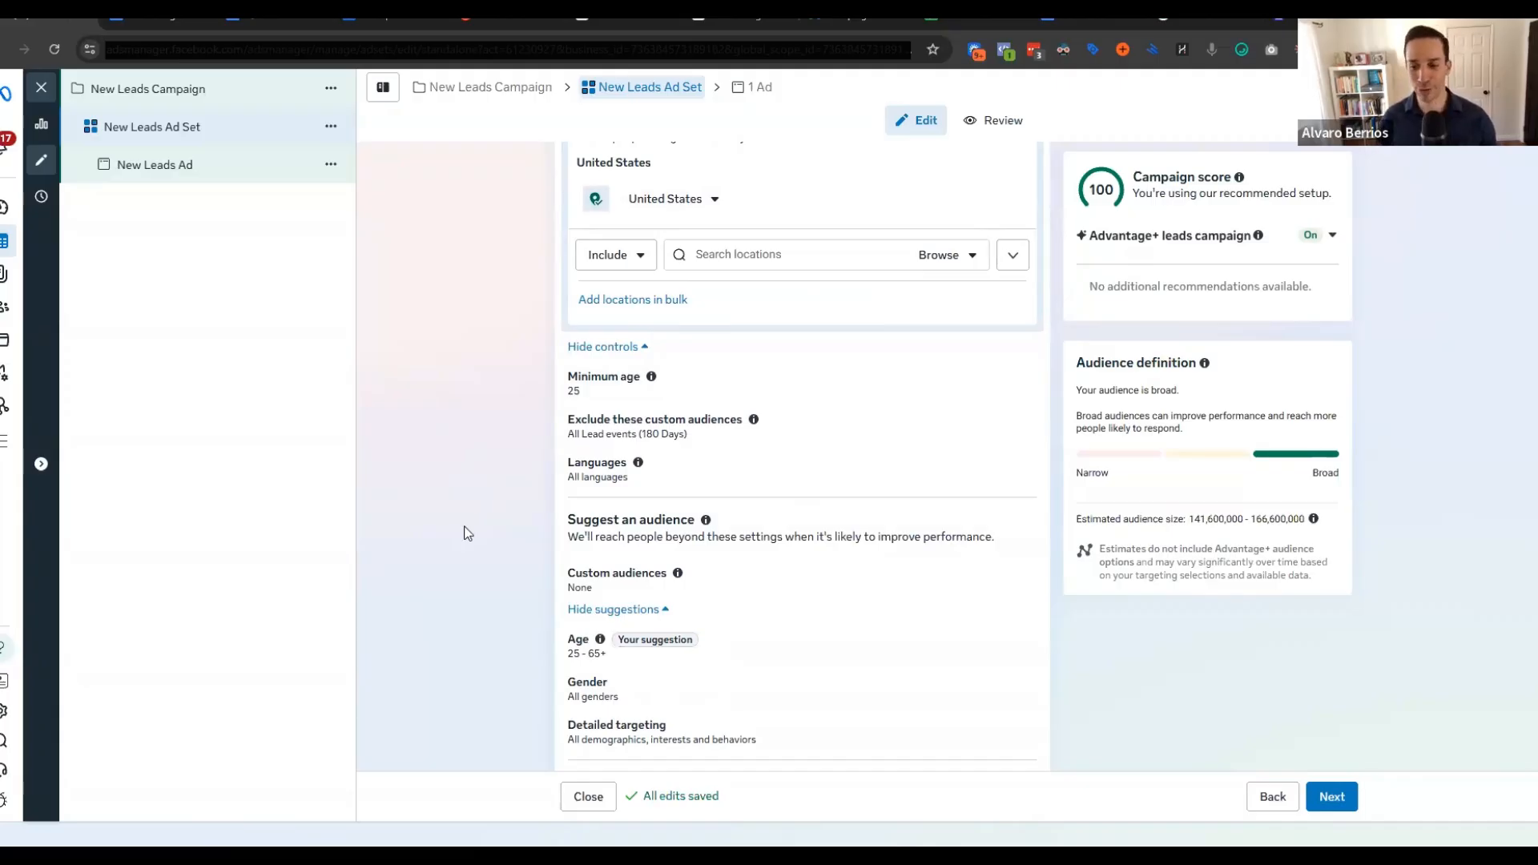
Step: Switch the audience away from the recommended setup by choosing to further limit the reach of the ads
{"action": "scroll", "coordinate": [481, 513], "scroll_direction": "down", "scroll_amount": 3}
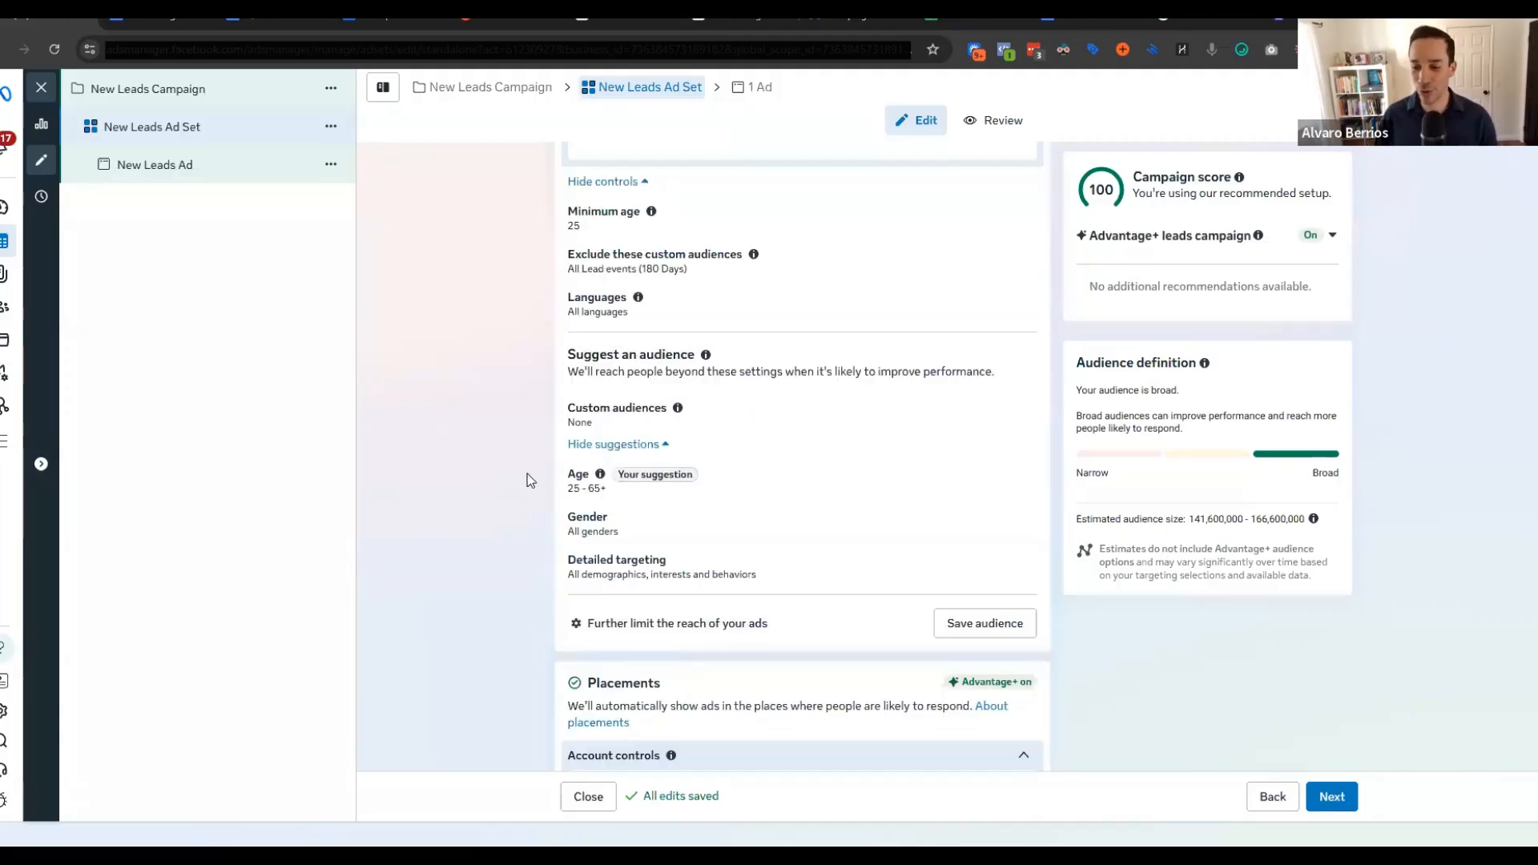
{"action": "left_click", "coordinate": [645, 539]}
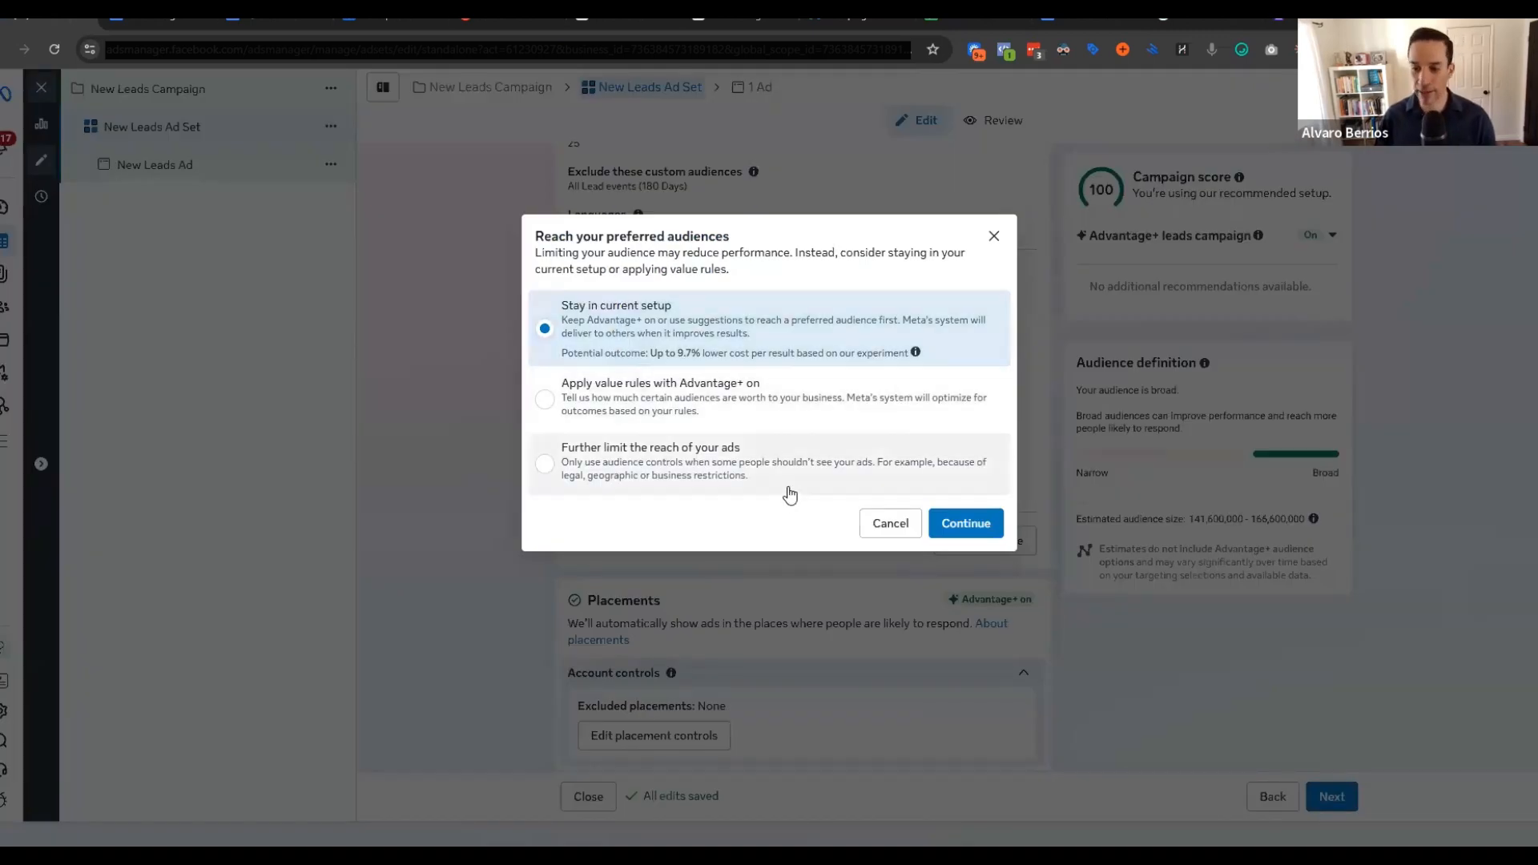
{"action": "left_click", "coordinate": [725, 467]}
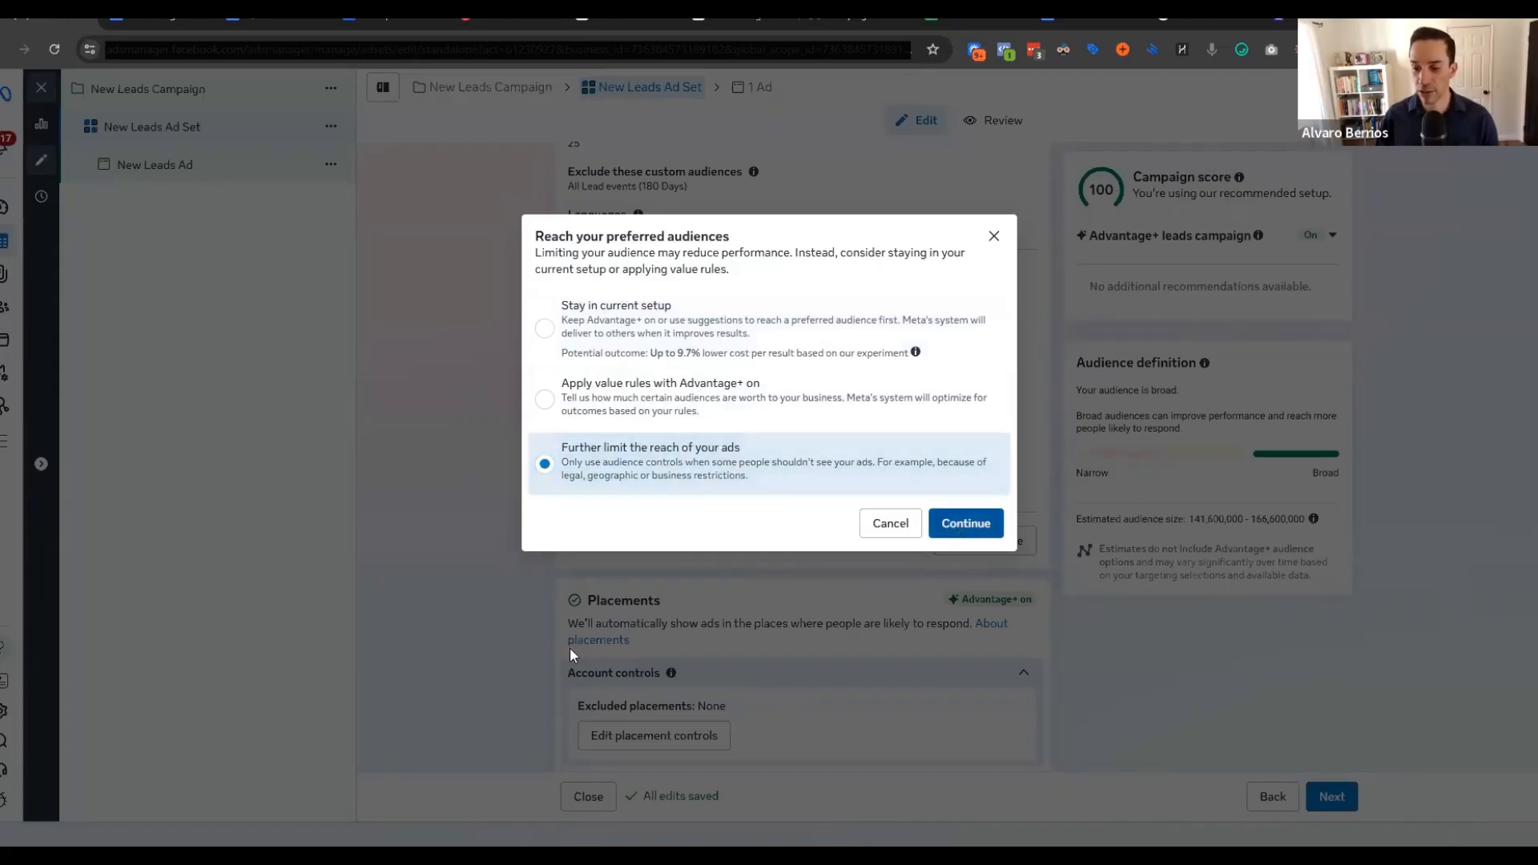
{"action": "scroll", "coordinate": [441, 492], "scroll_direction": "up", "scroll_amount": 3}
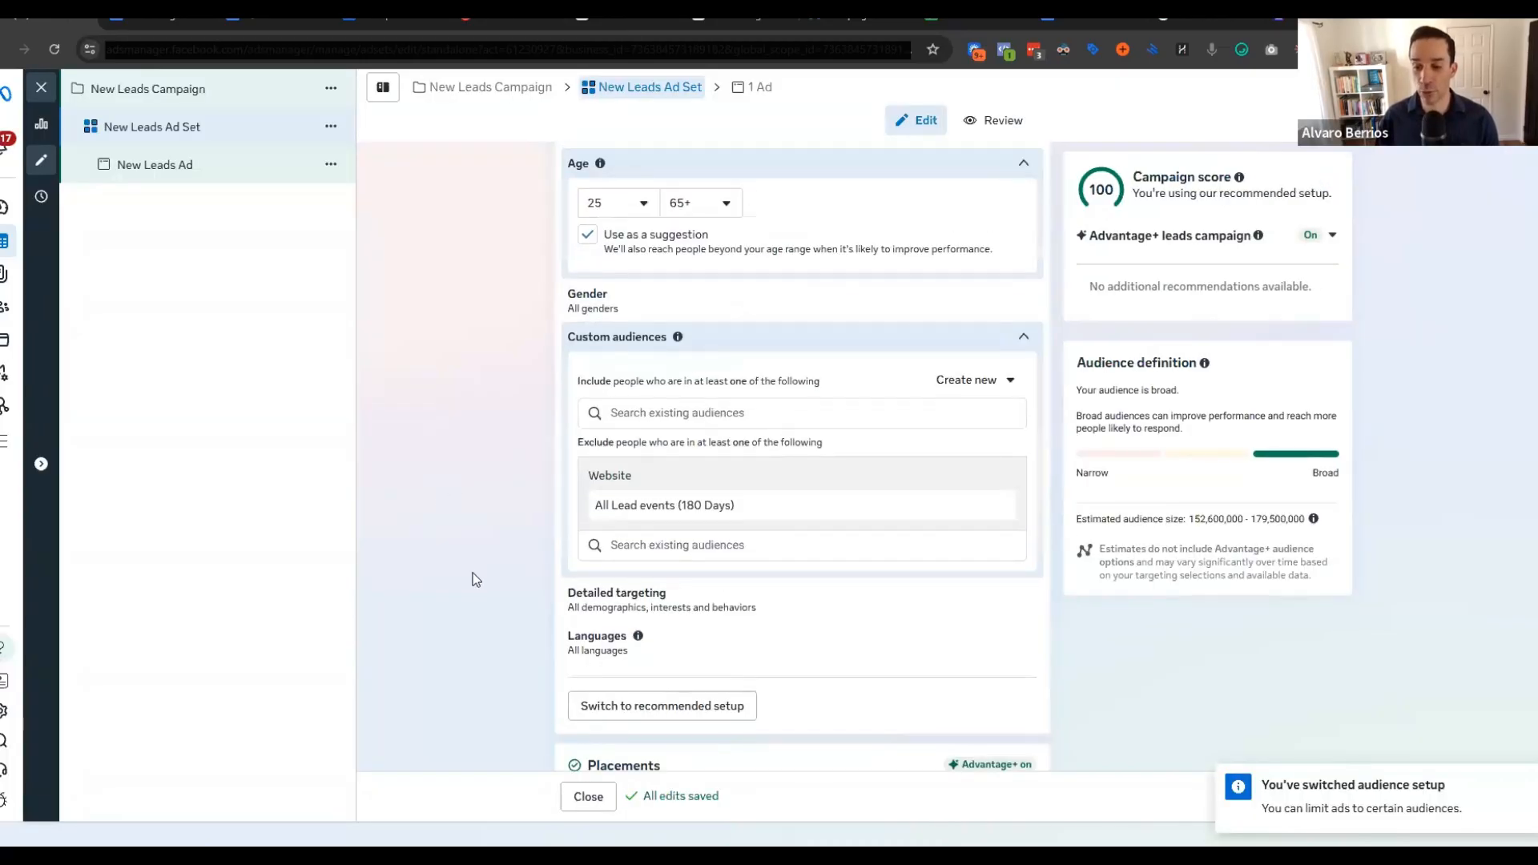
Step: Include the All IG Engagement (100 days) custom audience in the ad set's targeting
{"action": "left_click", "coordinate": [618, 417]}
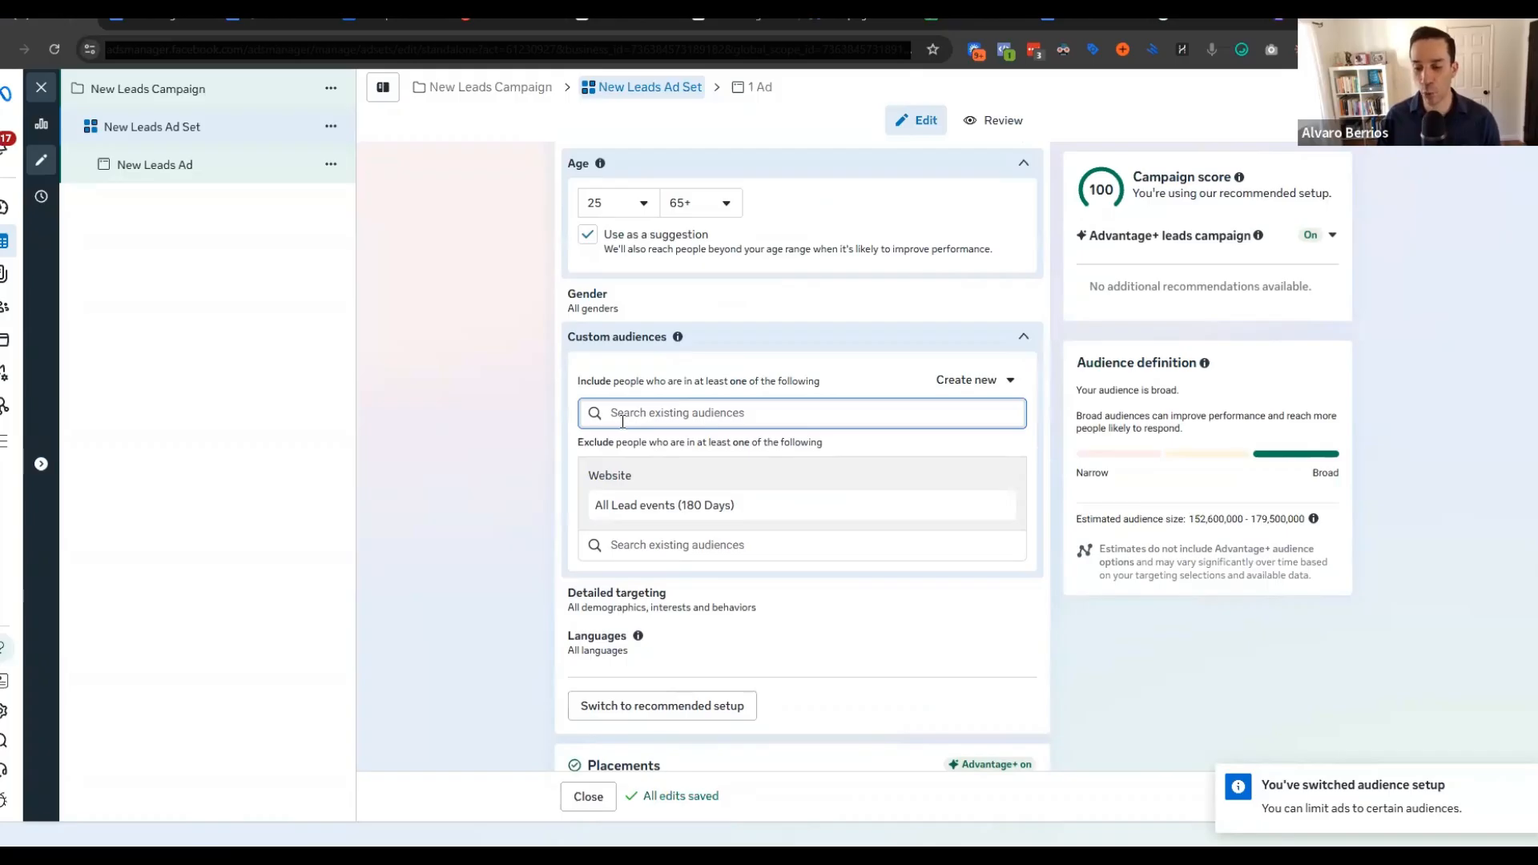
{"action": "left_click", "coordinate": [782, 451]}
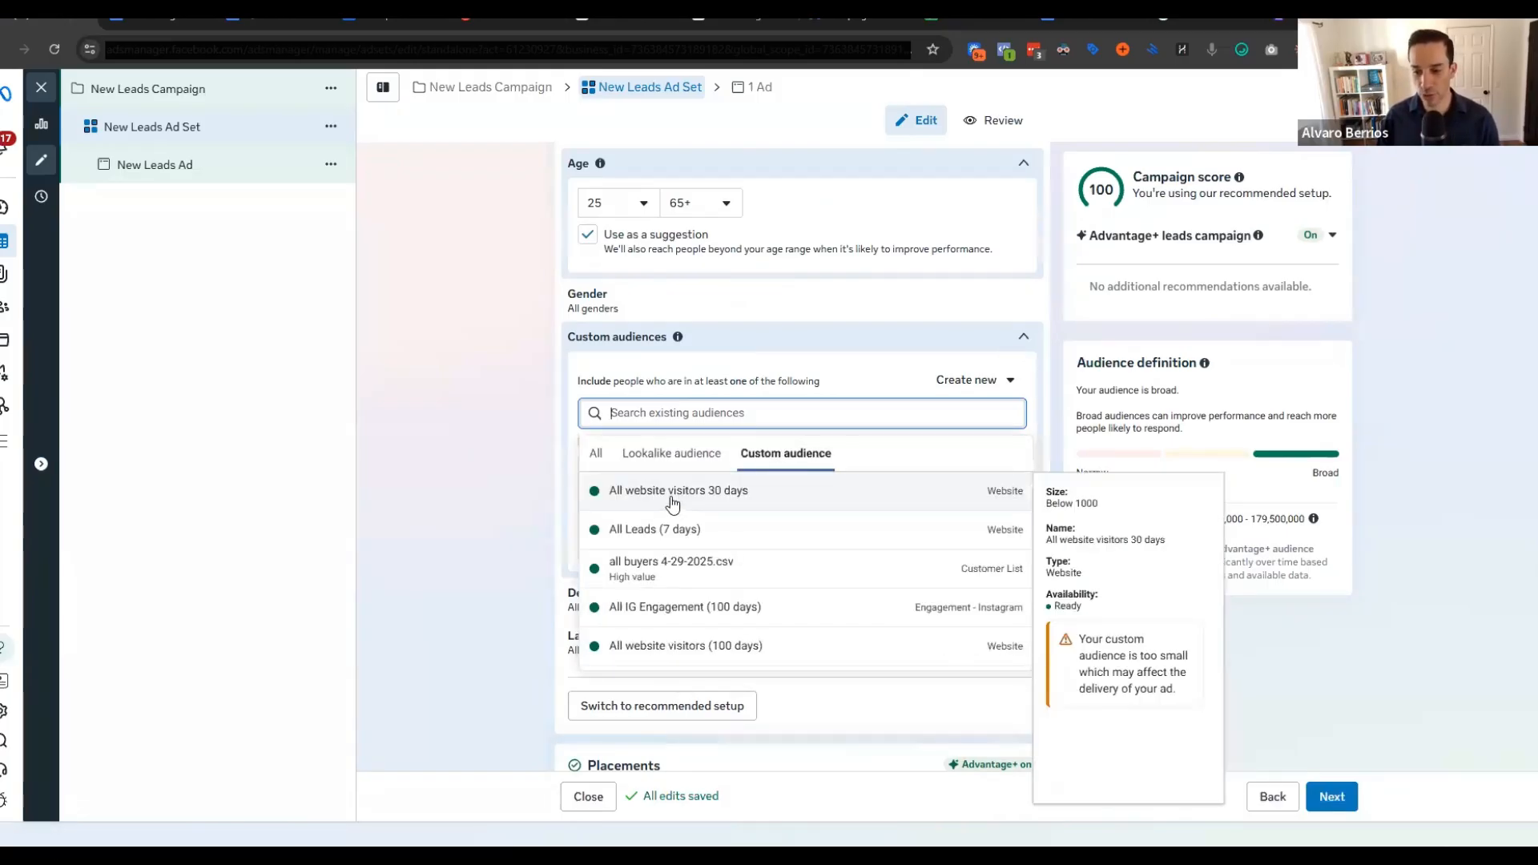
{"action": "mouse_move", "coordinate": [661, 609]}
{"action": "scroll", "coordinate": [661, 609], "scroll_direction": "down", "scroll_amount": 2}
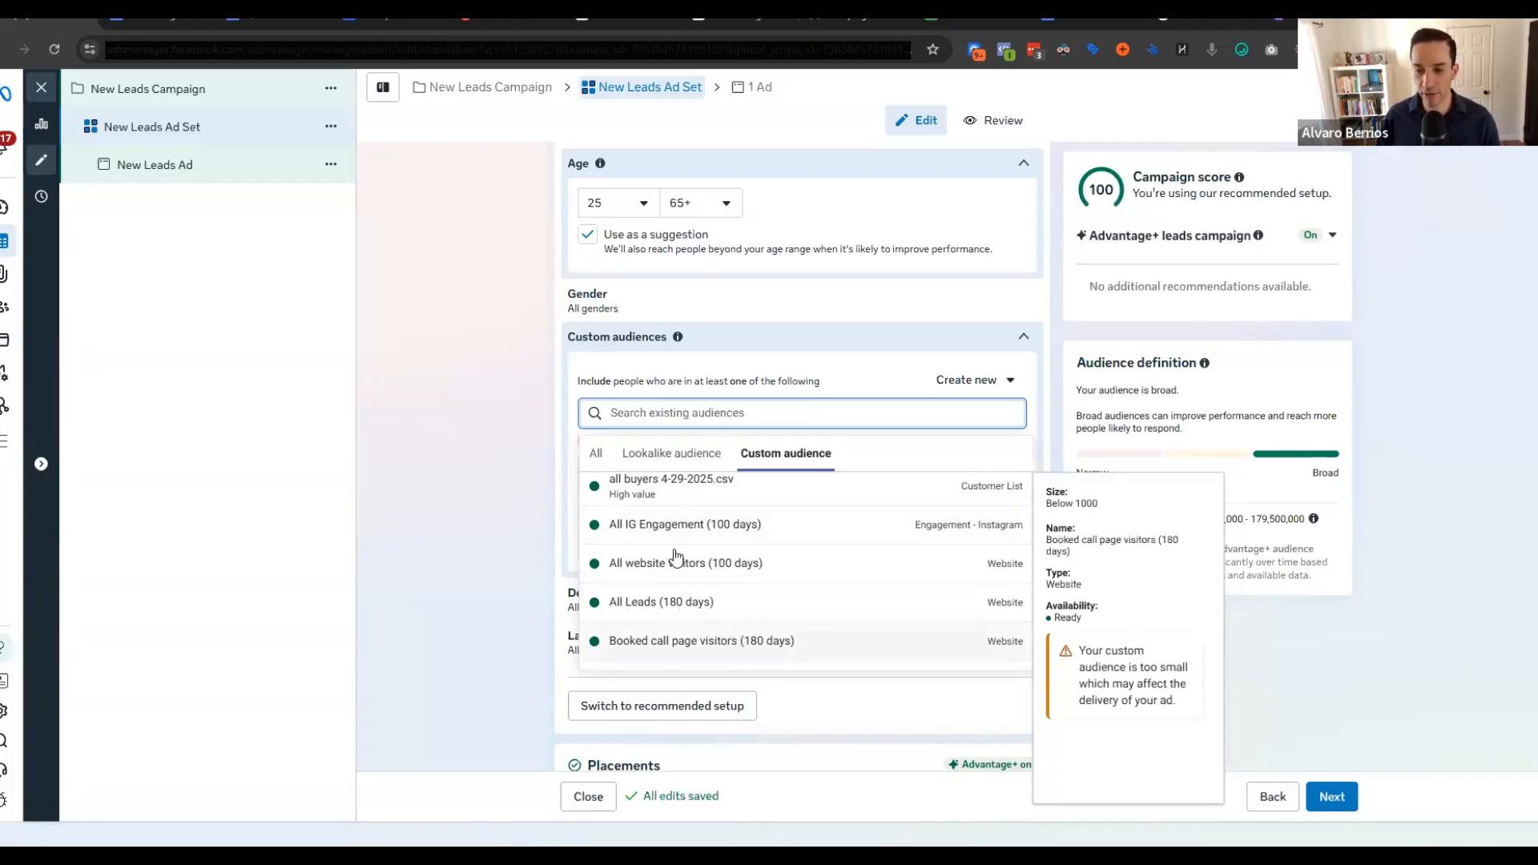
{"action": "left_click", "coordinate": [402, 513]}
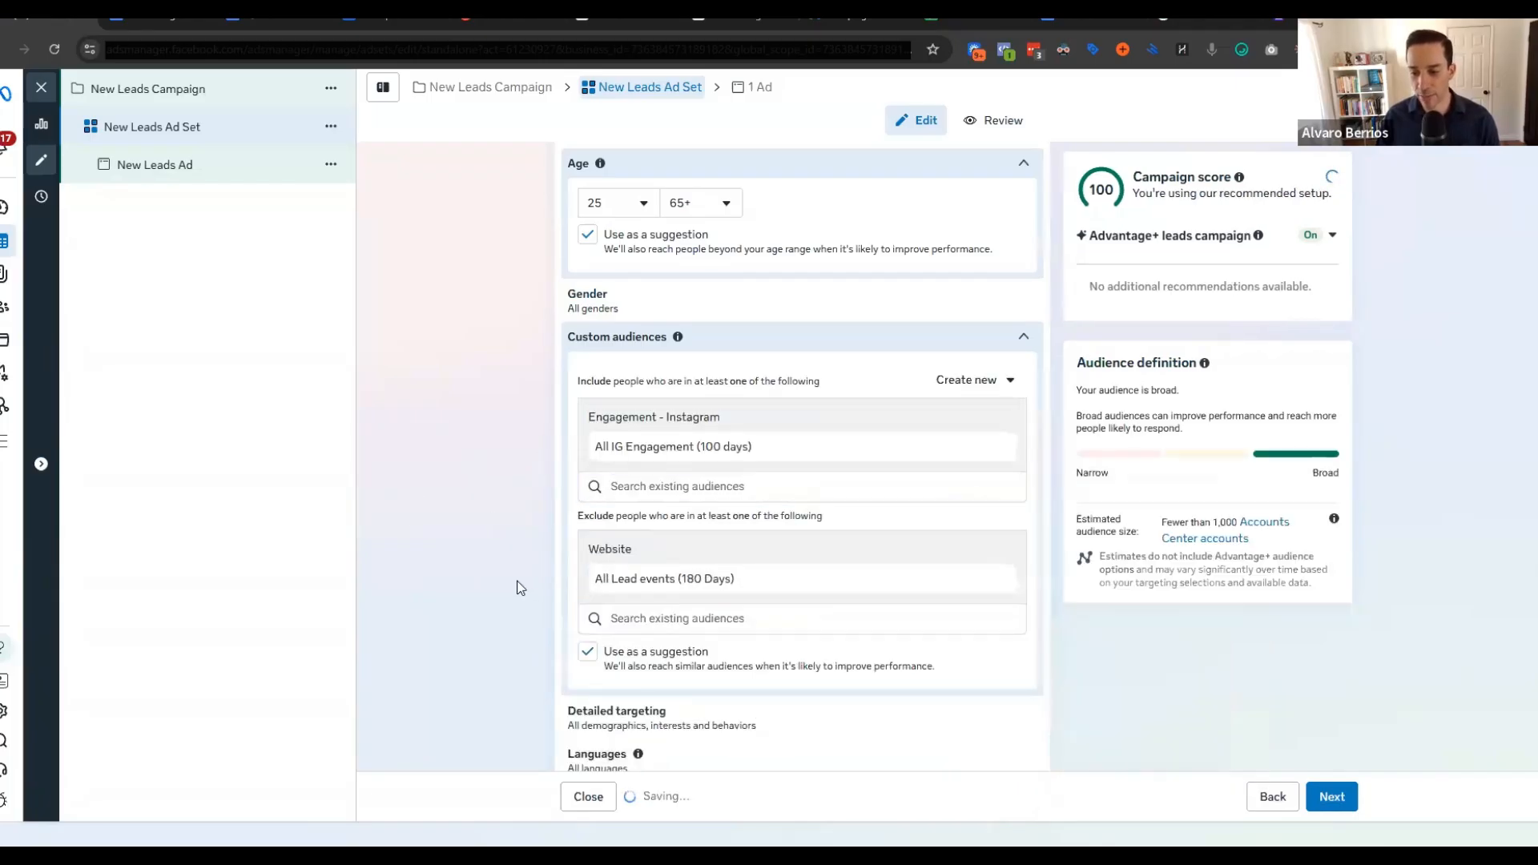
Step: Turn off using the custom audiences as a suggestion and review the resulting audience settings
{"action": "scroll", "coordinate": [700, 617], "scroll_direction": "down", "scroll_amount": 1}
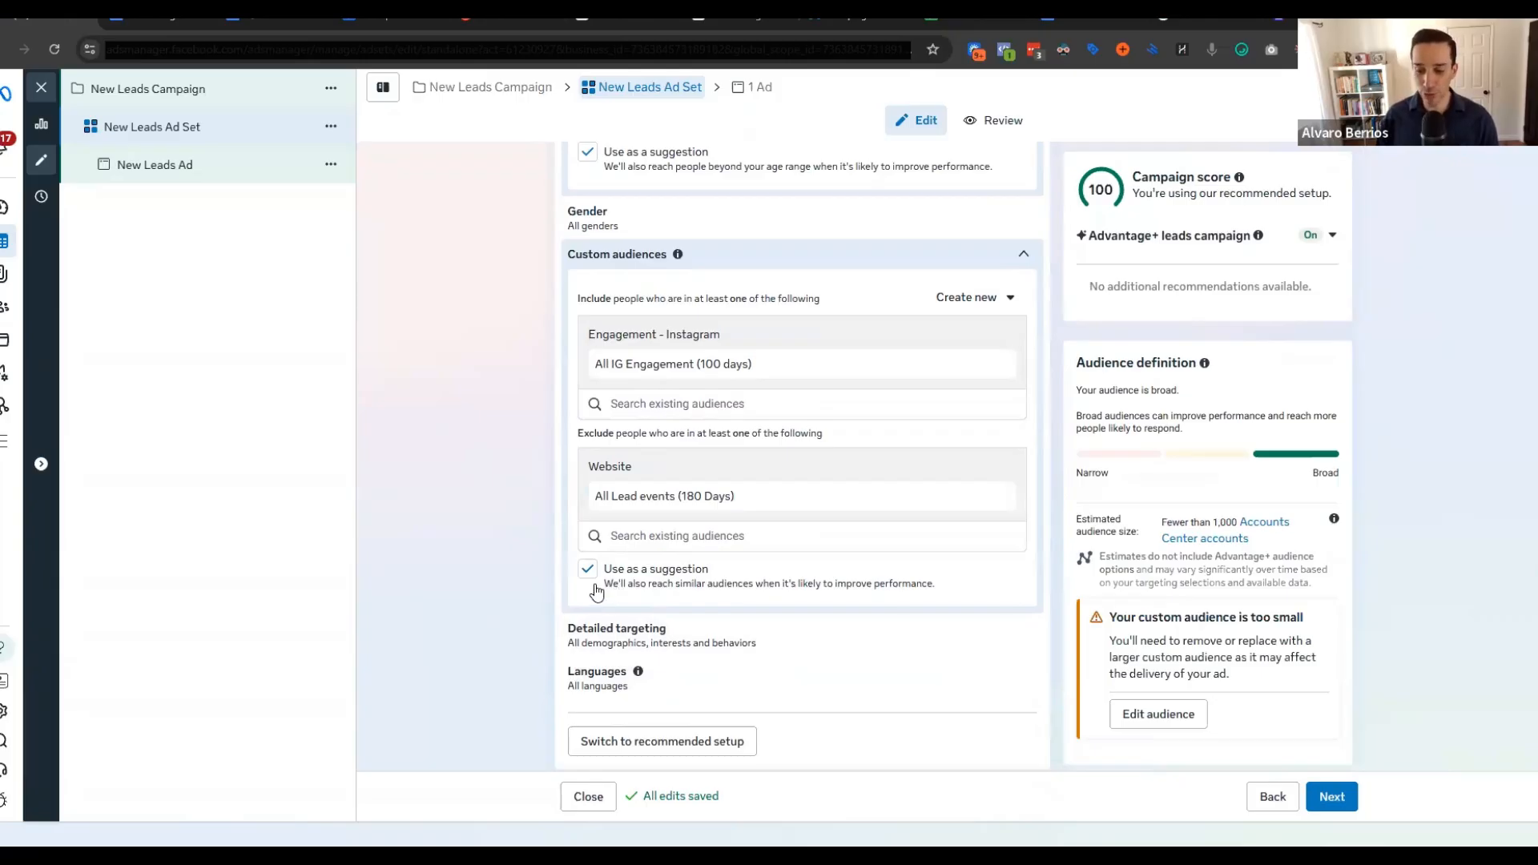
{"action": "mouse_move", "coordinate": [692, 373]}
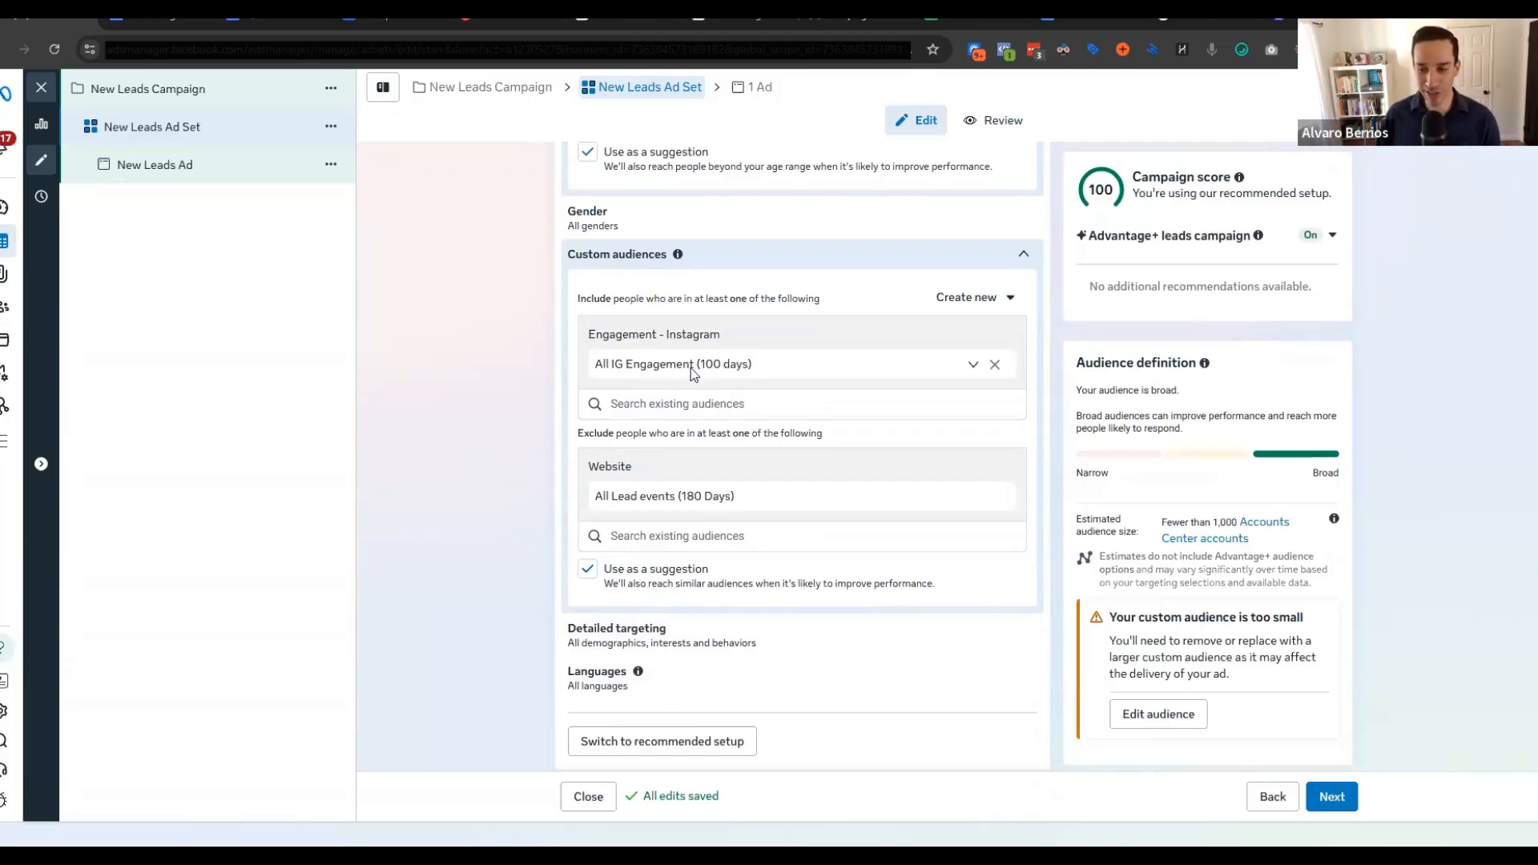
{"action": "left_click", "coordinate": [587, 569]}
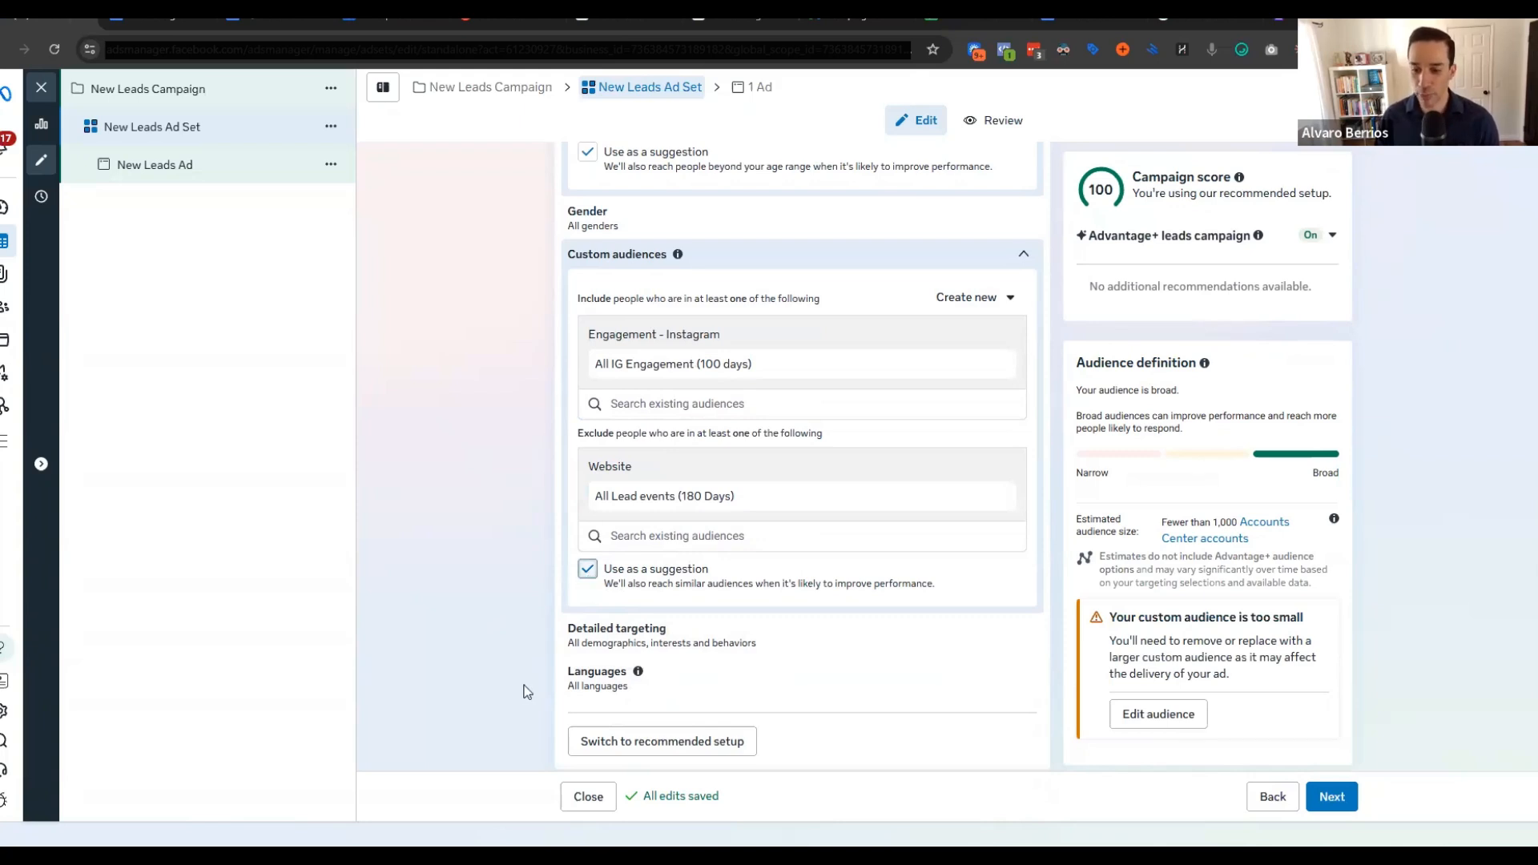
{"action": "scroll", "coordinate": [513, 617], "scroll_direction": "down", "scroll_amount": 2}
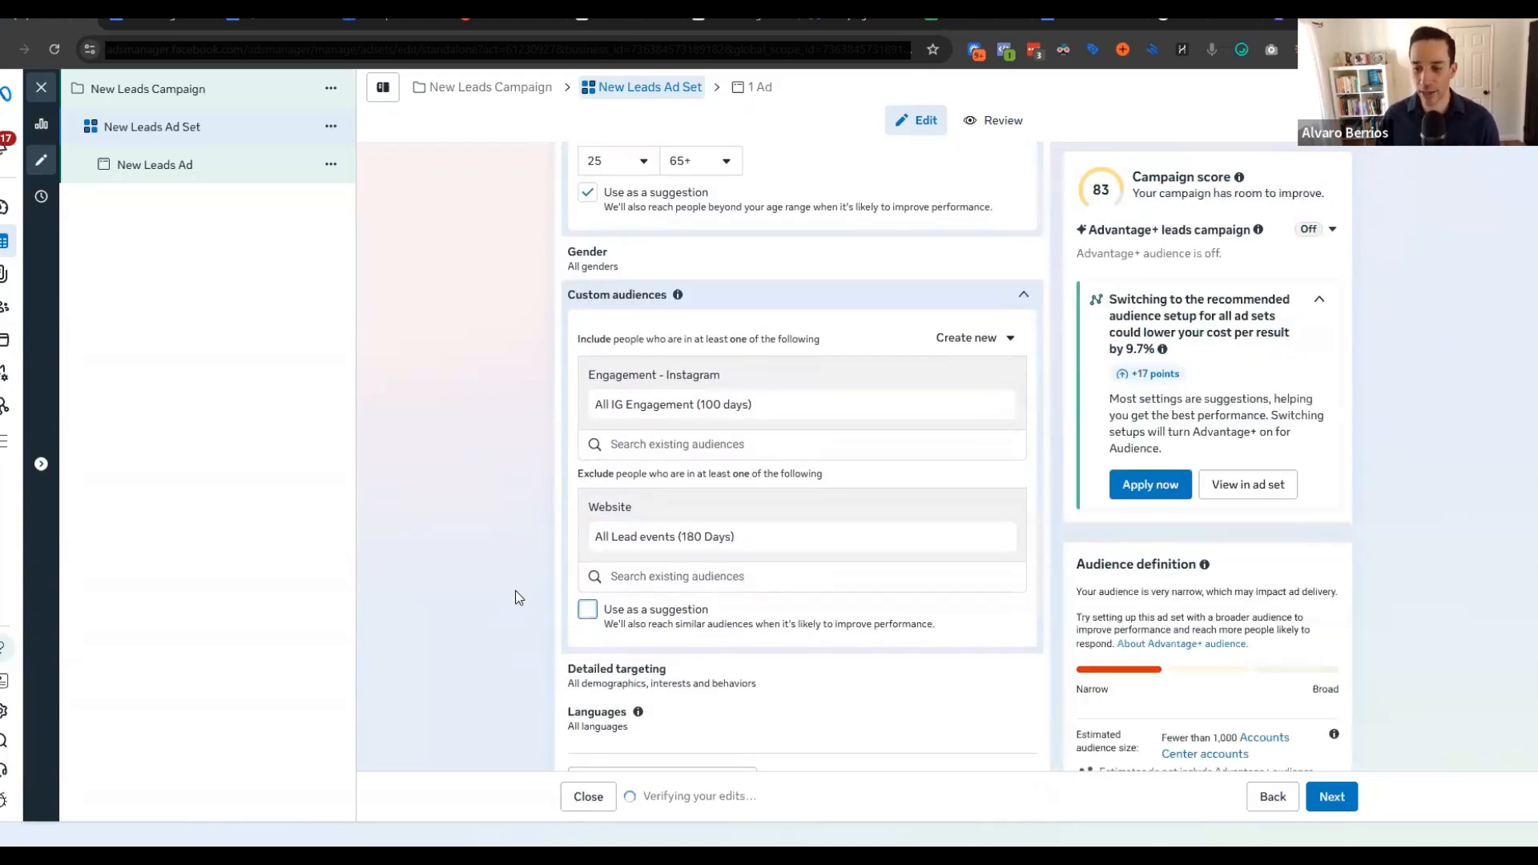
{"action": "scroll", "coordinate": [516, 590], "scroll_direction": "down", "scroll_amount": 2}
{"action": "scroll", "coordinate": [490, 595], "scroll_direction": "up", "scroll_amount": 4}
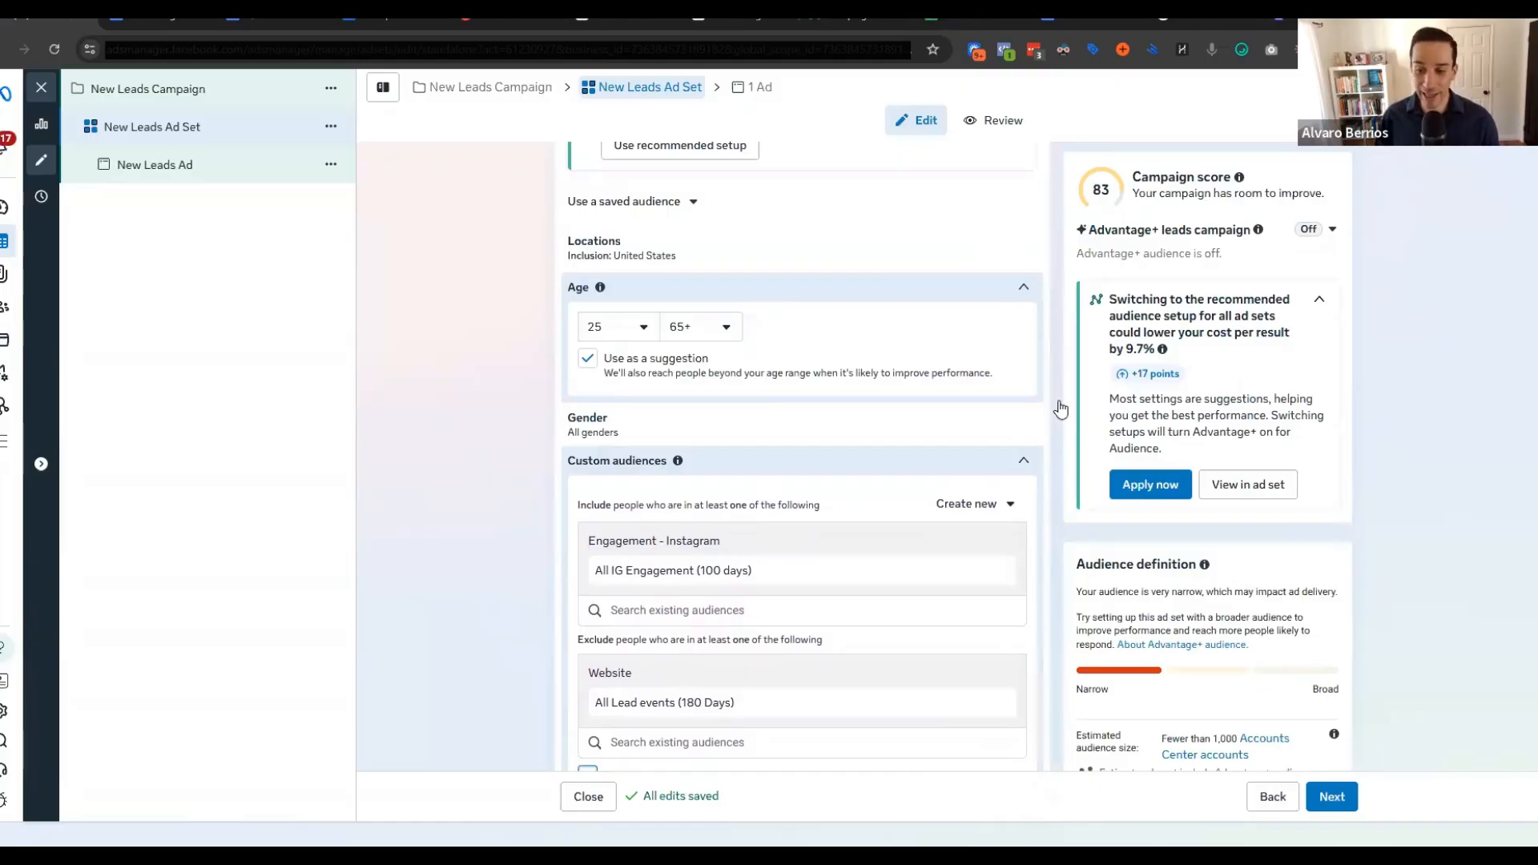
{"action": "scroll", "coordinate": [624, 587], "scroll_direction": "down", "scroll_amount": 3}
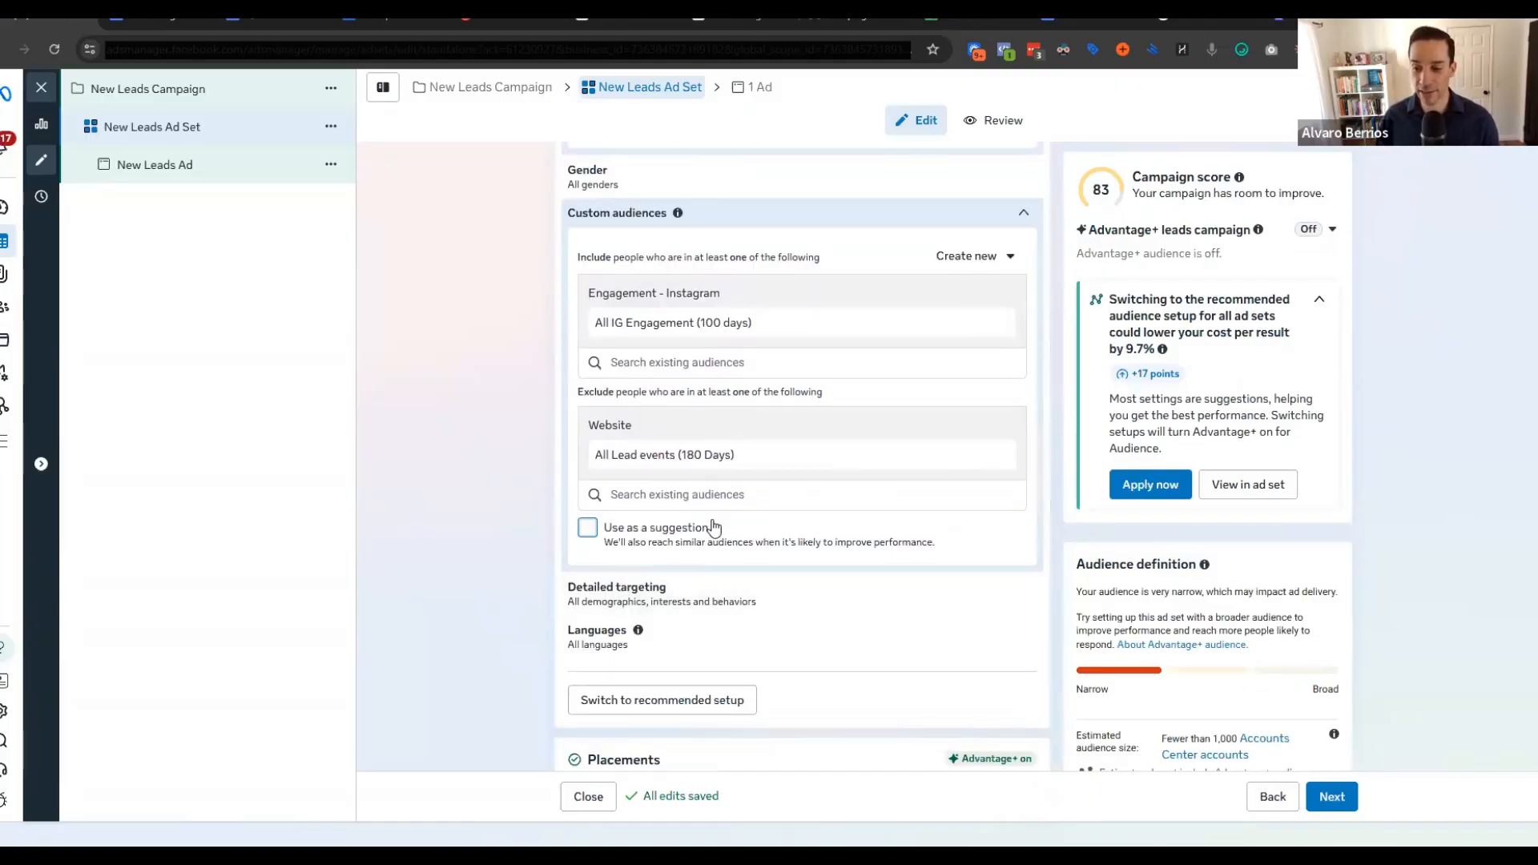
Step: Switch the ad set's audience back to the recommended Advantage+ setup
{"action": "scroll", "coordinate": [859, 266], "scroll_direction": "down", "scroll_amount": 2}
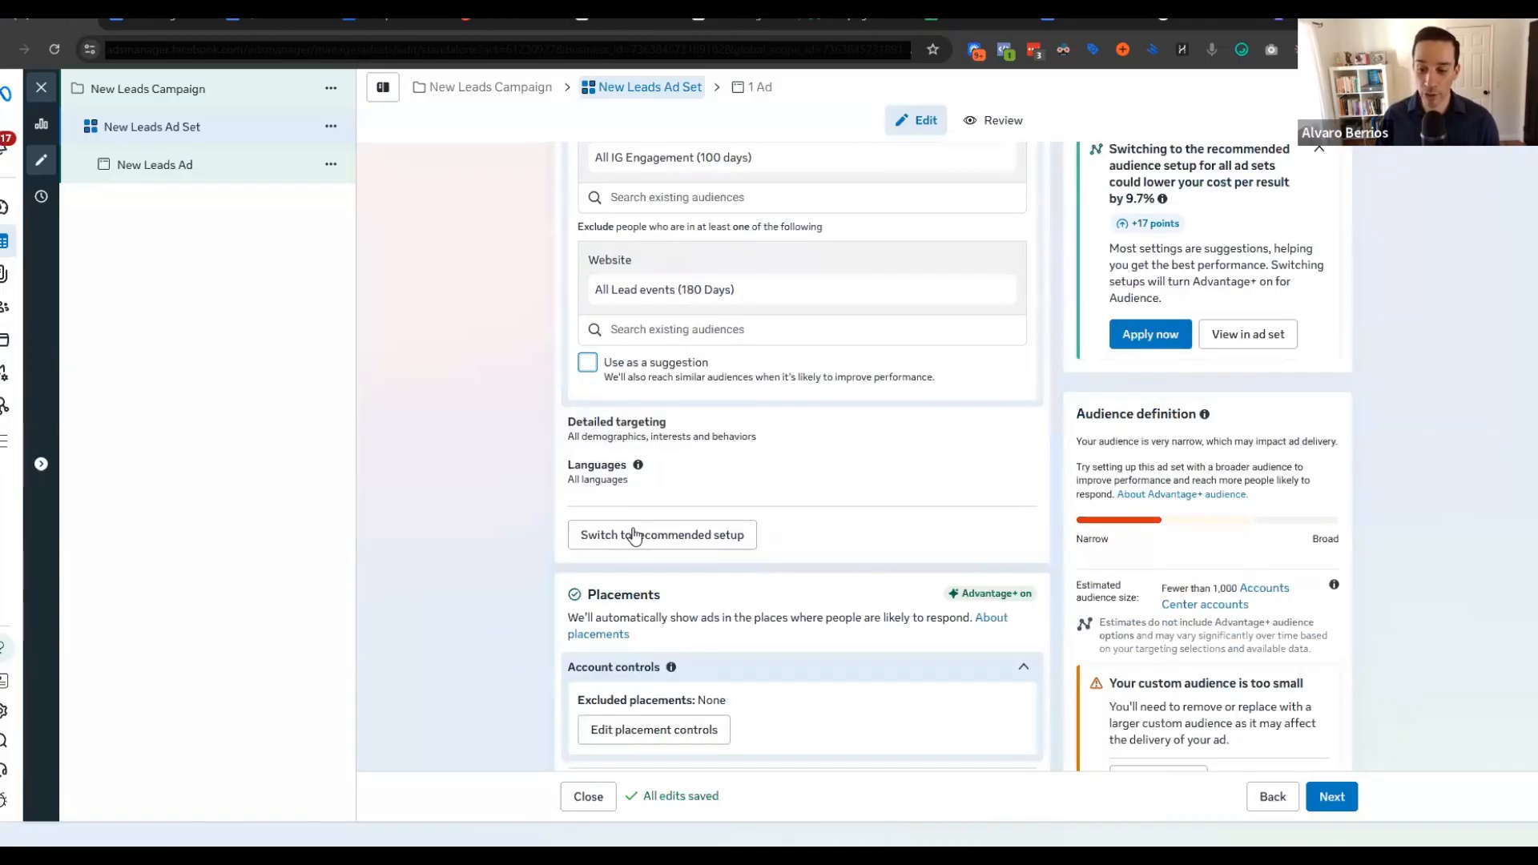
{"action": "left_click", "coordinate": [635, 548]}
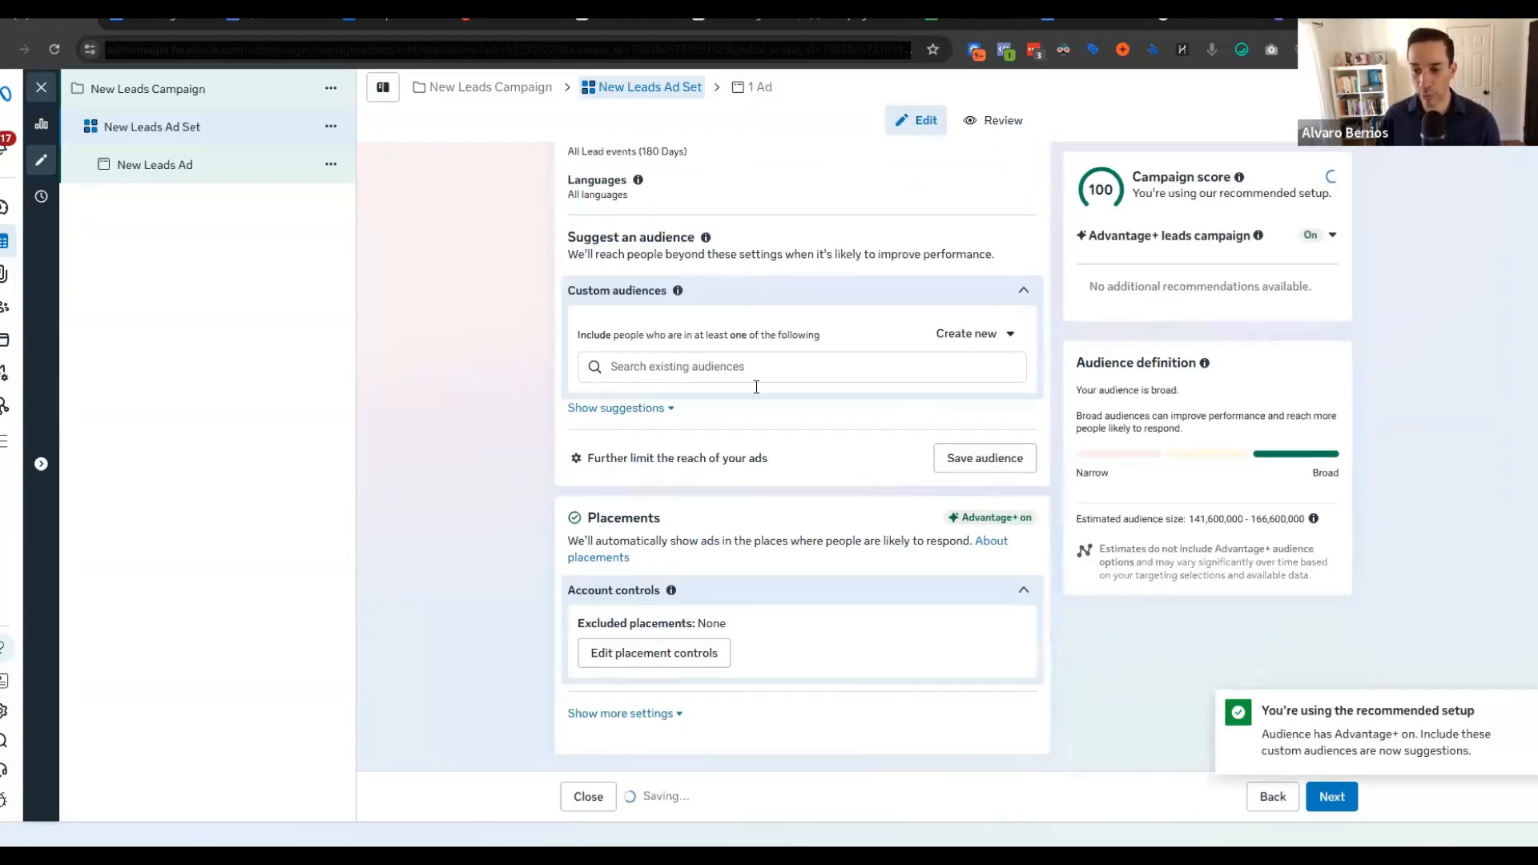
{"action": "scroll", "coordinate": [757, 444], "scroll_direction": "up", "scroll_amount": 5}
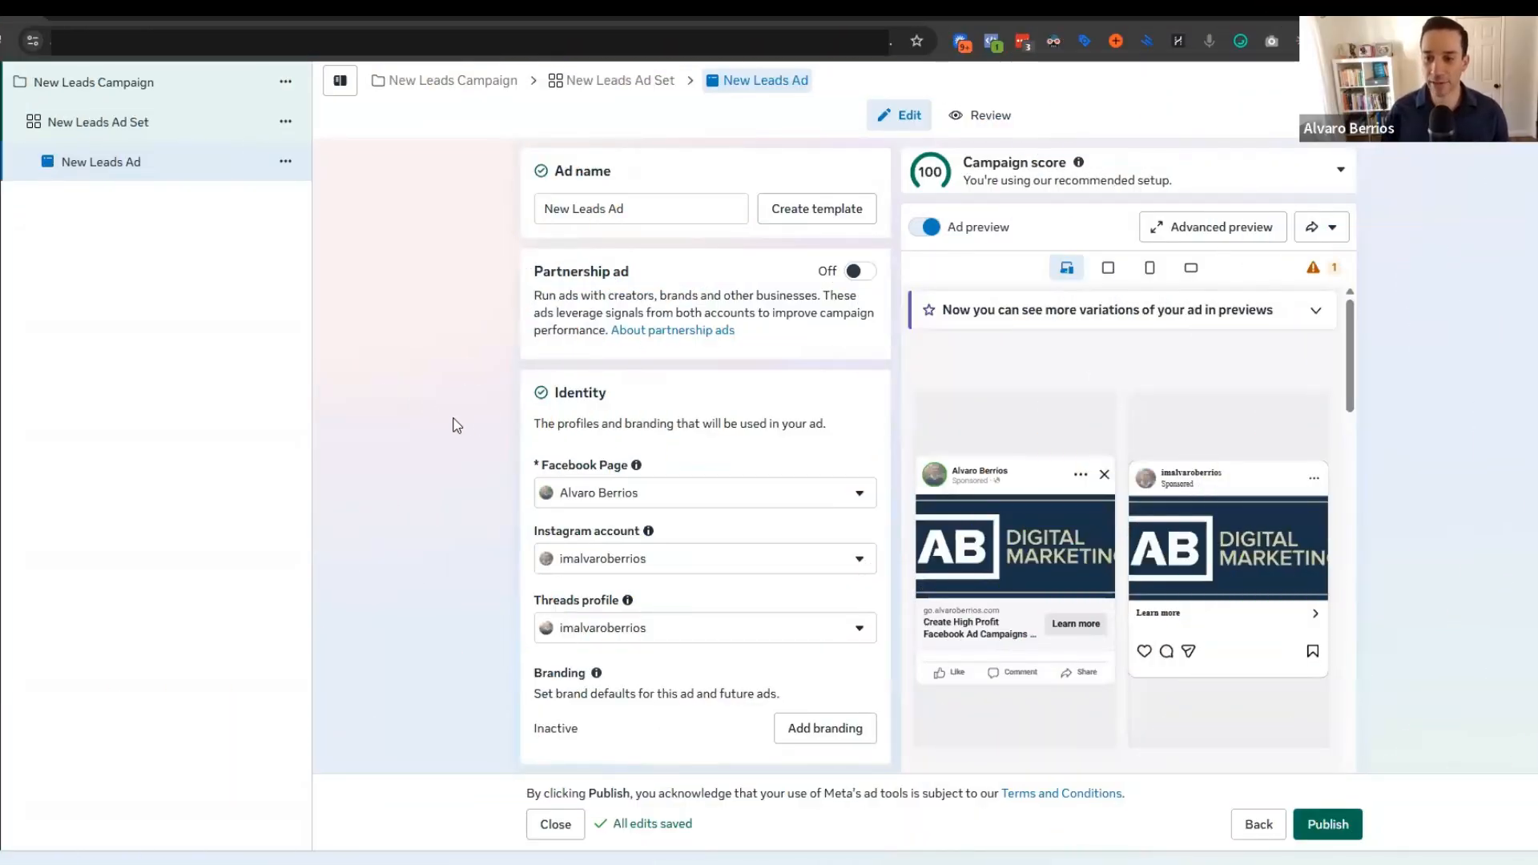
Step: Examine the ad's name, identity profiles, creative source and format settings
{"action": "left_click", "coordinate": [636, 202]}
{"action": "key", "text": "ctrl+a"}
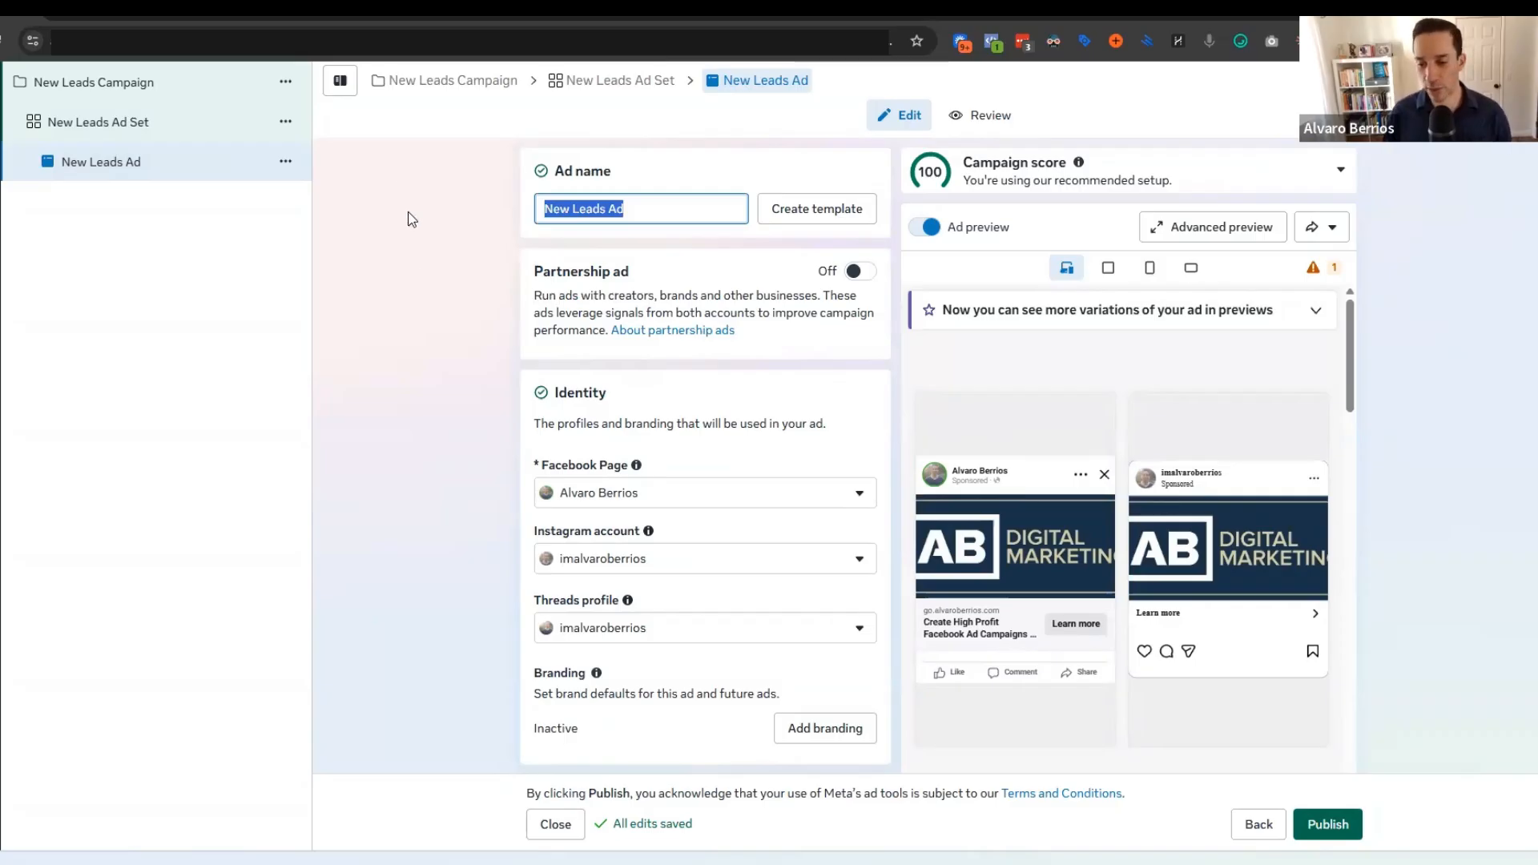
{"action": "scroll", "coordinate": [425, 240], "scroll_direction": "down", "scroll_amount": 6}
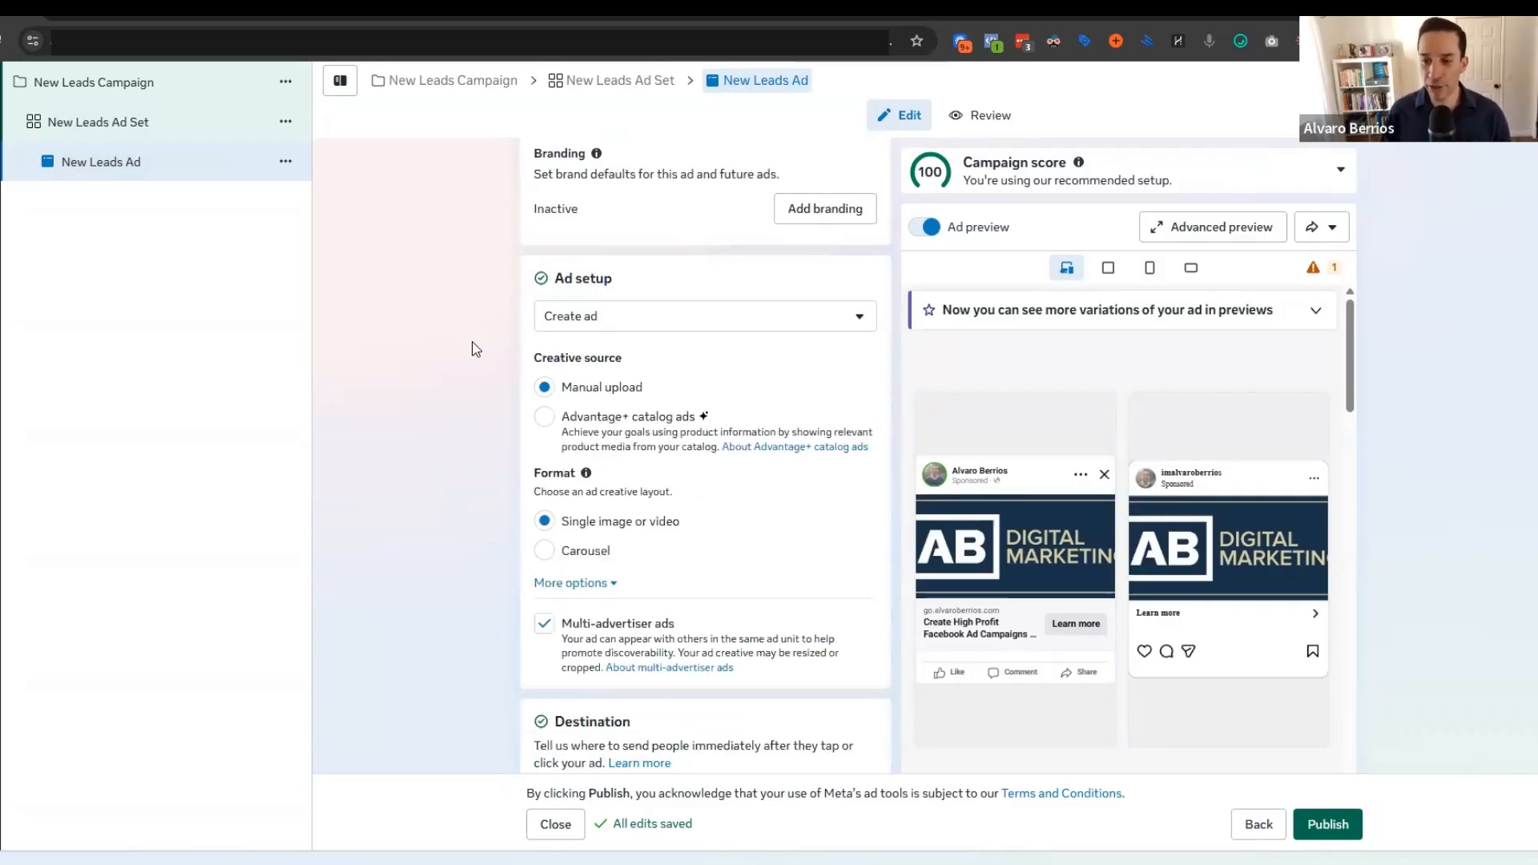
{"action": "scroll", "coordinate": [433, 401], "scroll_direction": "up", "scroll_amount": 1}
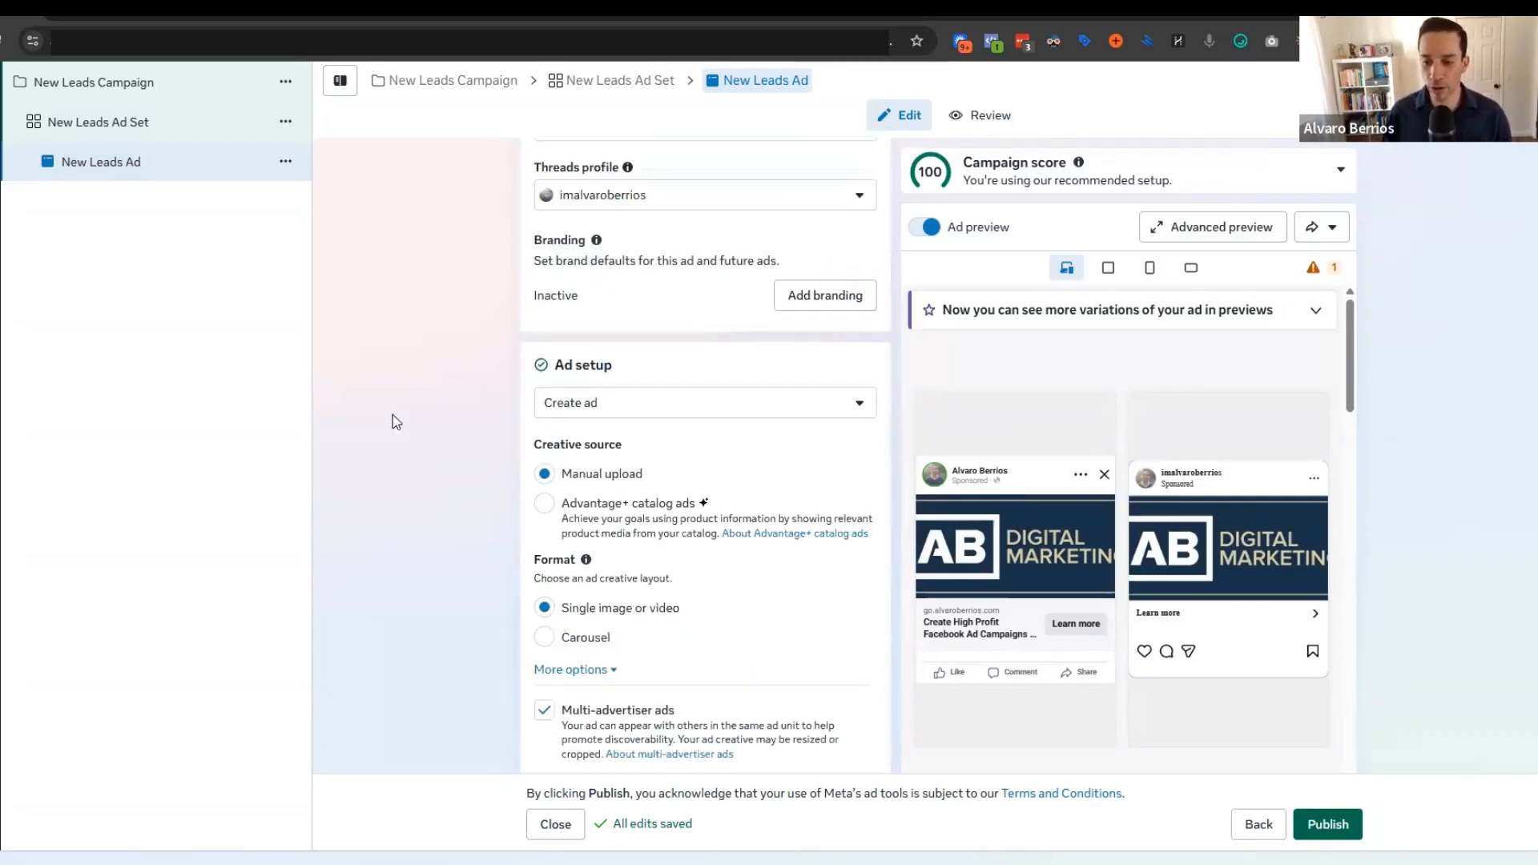
{"action": "scroll", "coordinate": [392, 421], "scroll_direction": "down", "scroll_amount": 1}
{"action": "scroll", "coordinate": [396, 441], "scroll_direction": "down", "scroll_amount": 2}
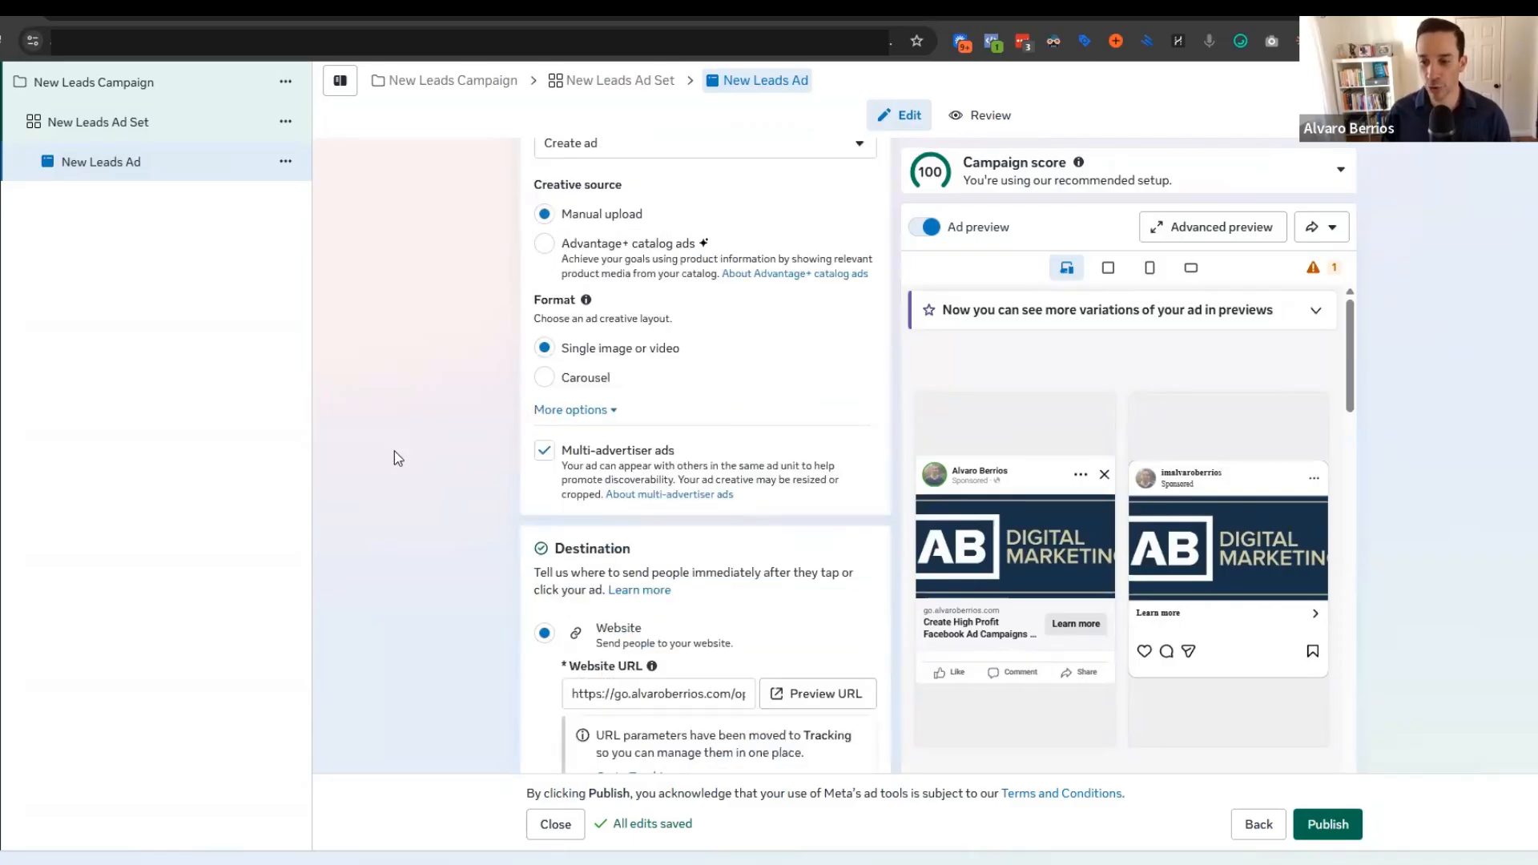
Step: Try the Carousel format, return to Single image or video, and reveal the additional format options
{"action": "left_click", "coordinate": [546, 379]}
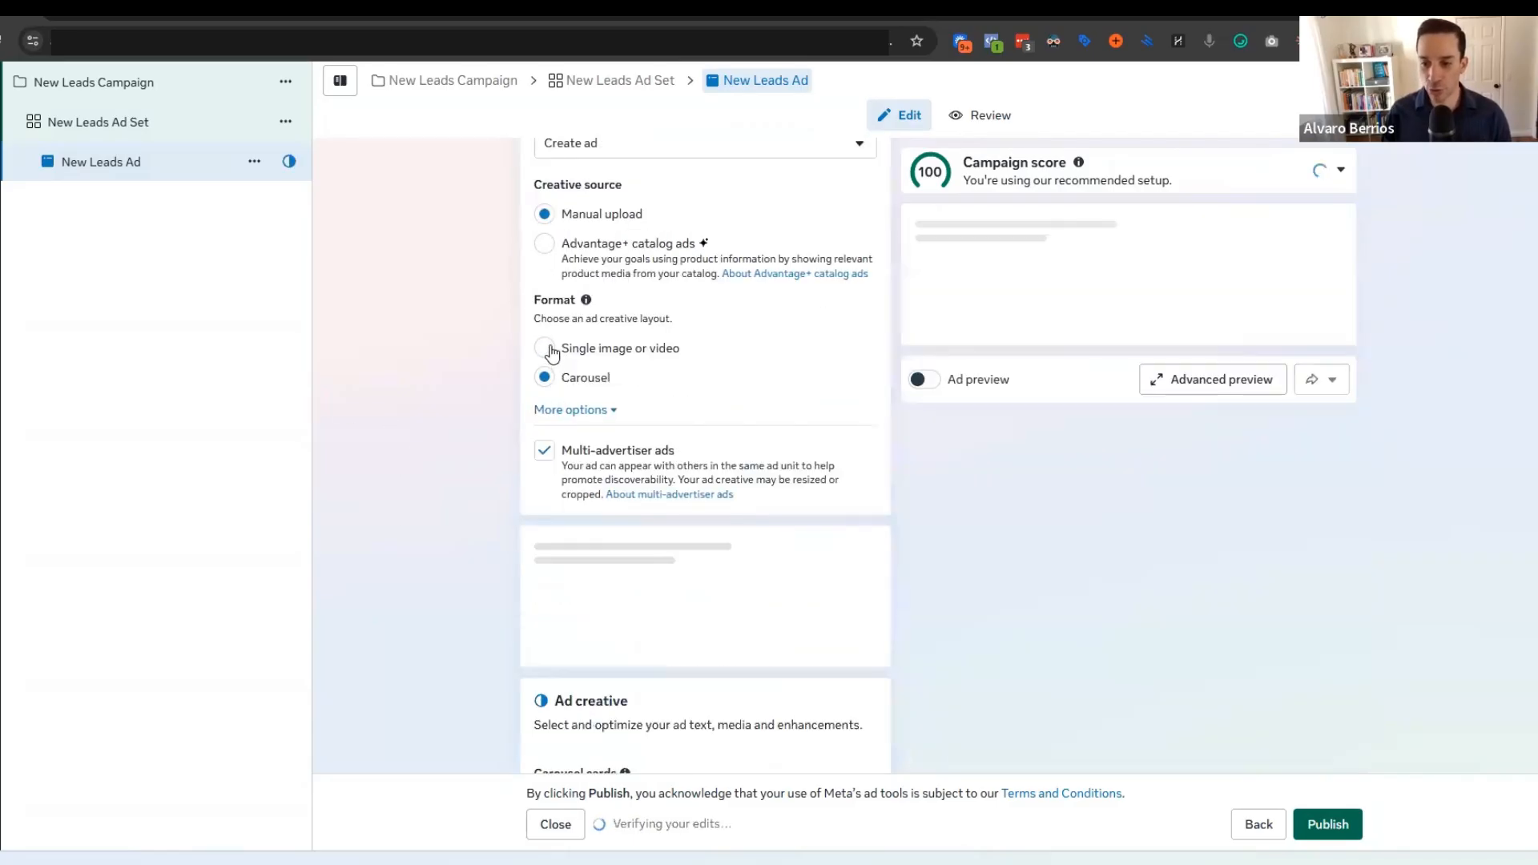
{"action": "left_click", "coordinate": [547, 349]}
{"action": "left_click", "coordinate": [612, 412]}
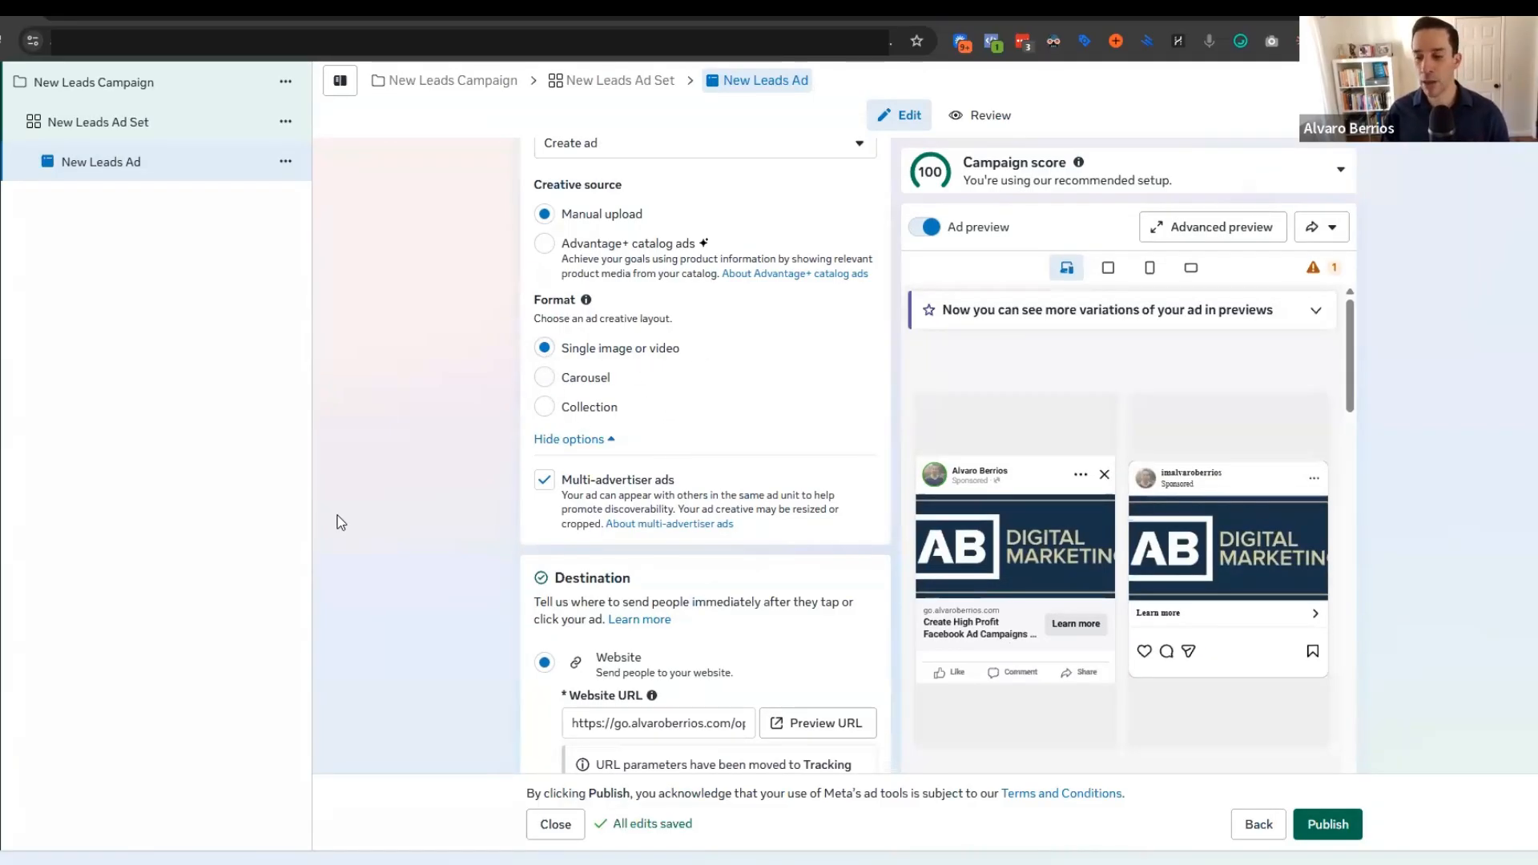
Step: Turn off multi-advertiser ads for the lead ad
{"action": "scroll", "coordinate": [481, 468], "scroll_direction": "down", "scroll_amount": 1}
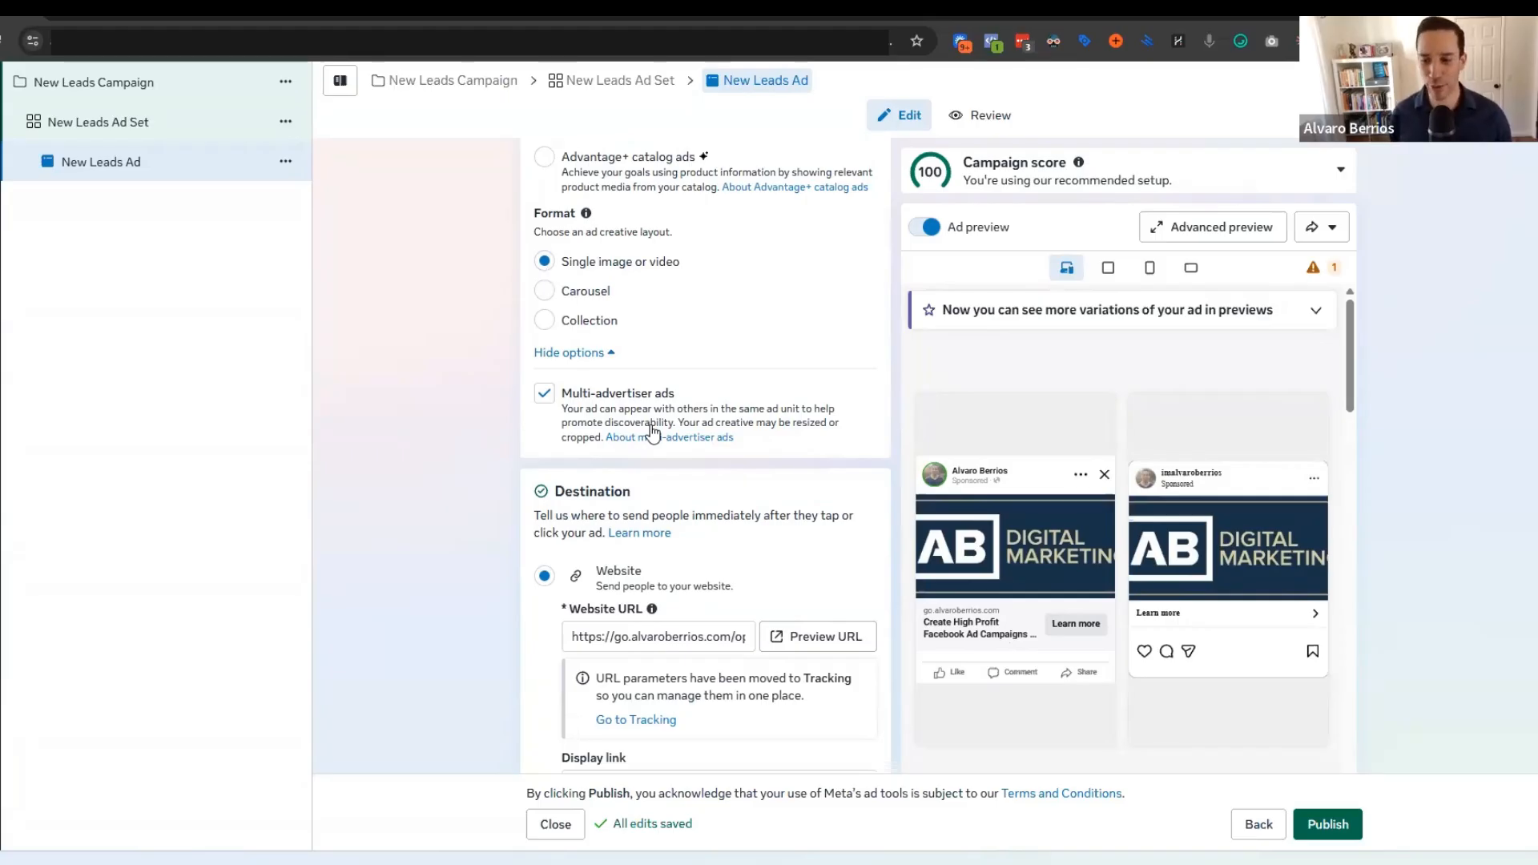
{"action": "left_click", "coordinate": [544, 394]}
Step: Examine the ad's destination settings, including the website URL, display link and browser add-ons
{"action": "scroll", "coordinate": [577, 385], "scroll_direction": "down", "scroll_amount": 3}
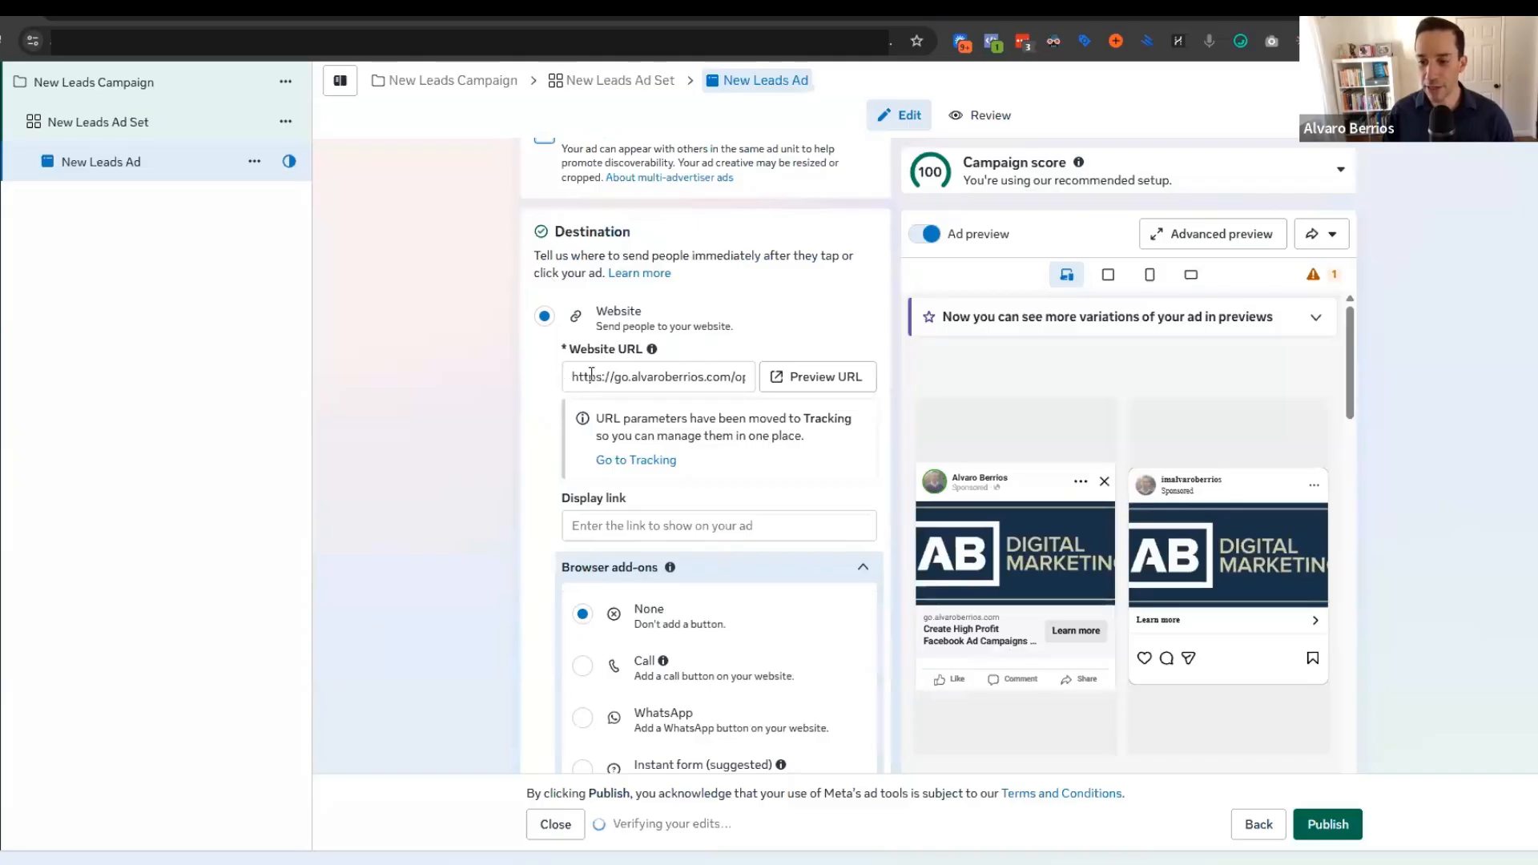
{"action": "triple_click", "coordinate": [639, 371]}
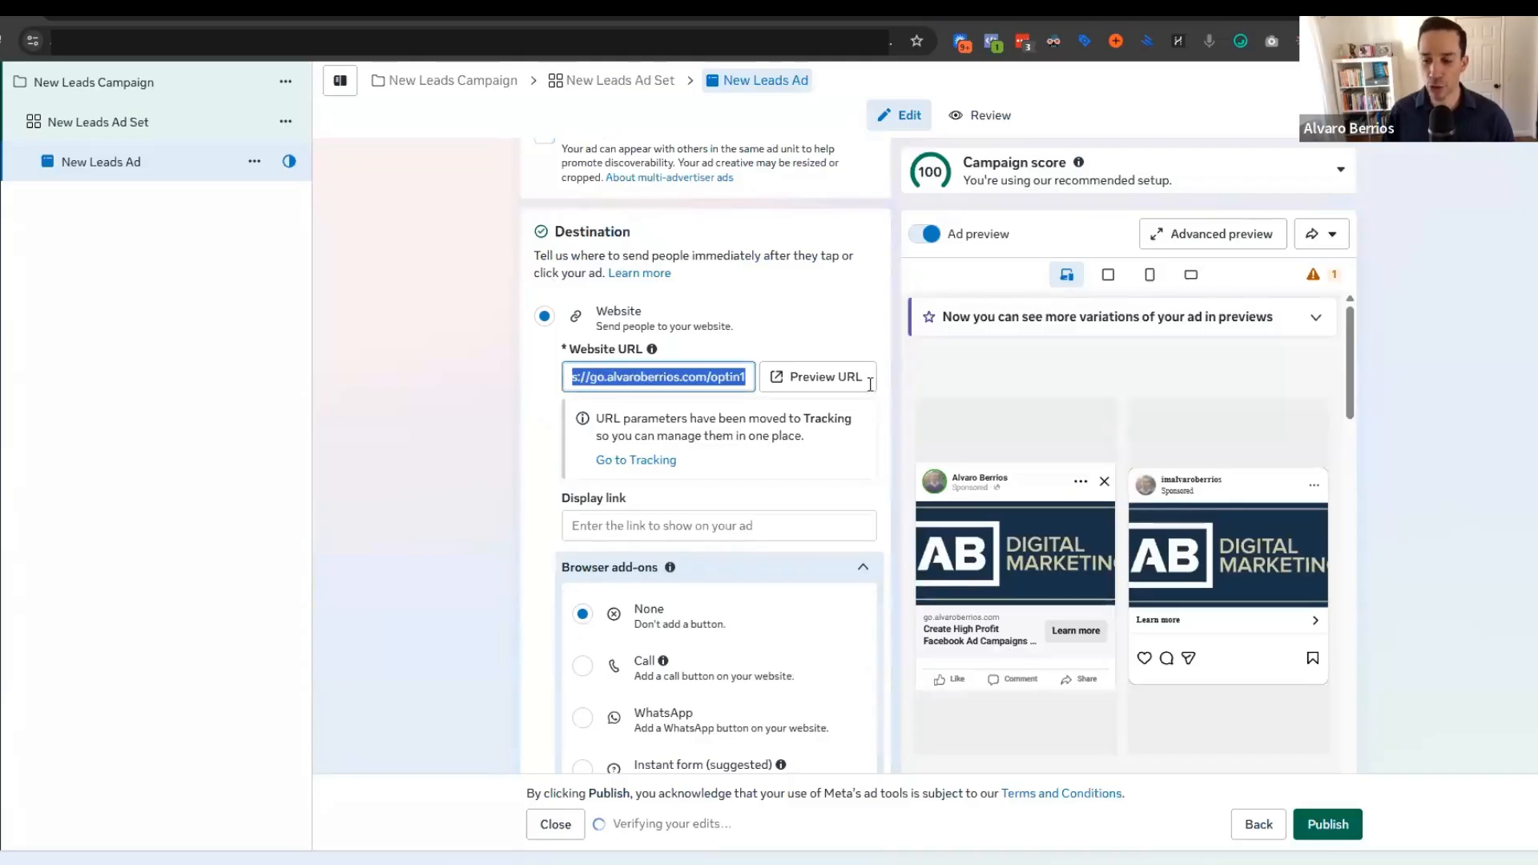
{"action": "left_click", "coordinate": [524, 420]}
{"action": "scroll", "coordinate": [527, 424], "scroll_direction": "down", "scroll_amount": 3}
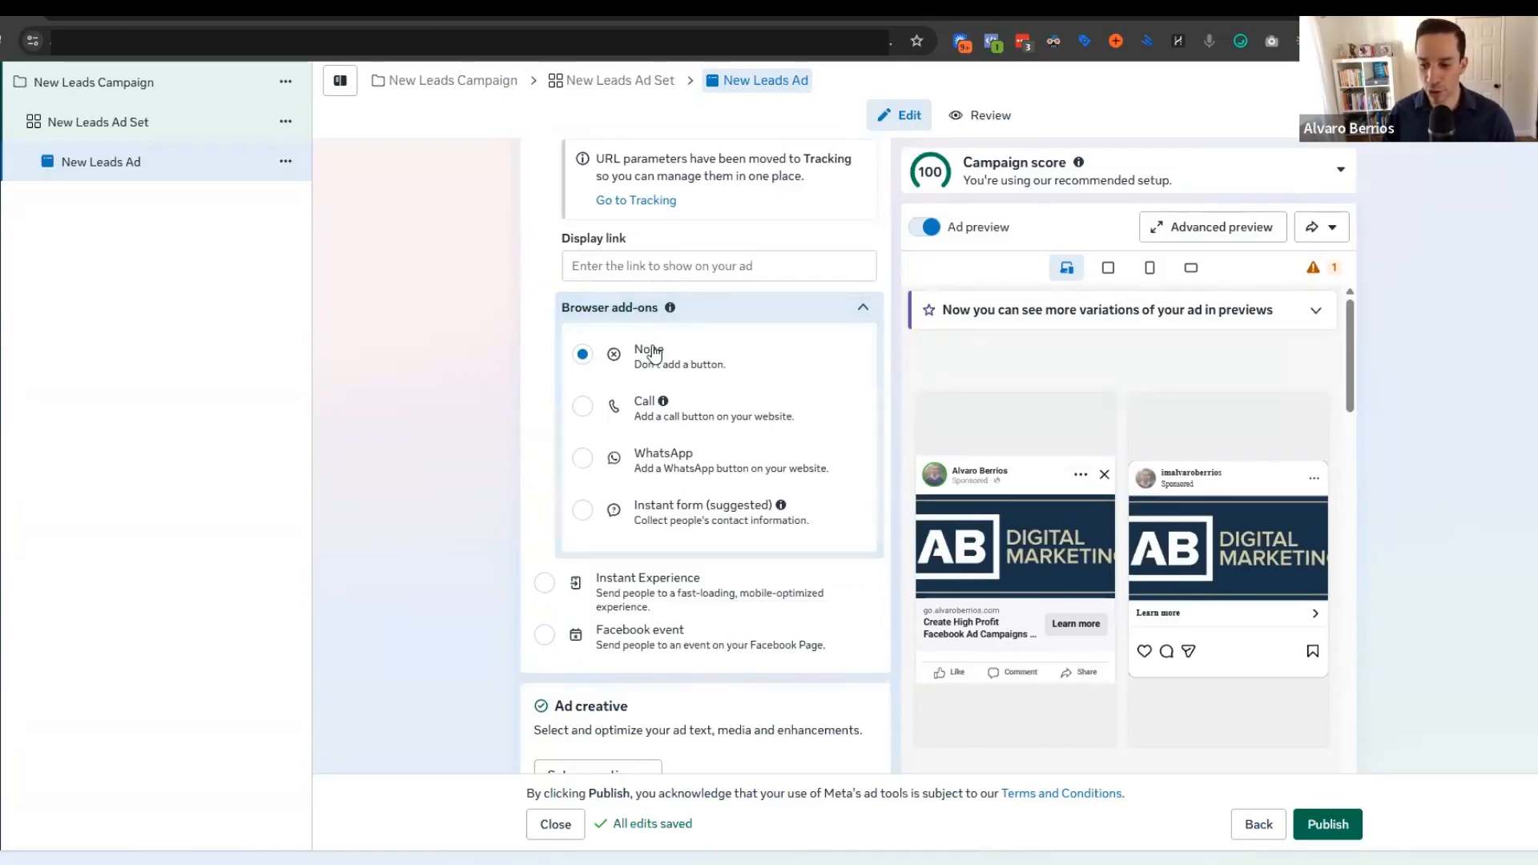
{"action": "scroll", "coordinate": [565, 385], "scroll_direction": "down", "scroll_amount": 4}
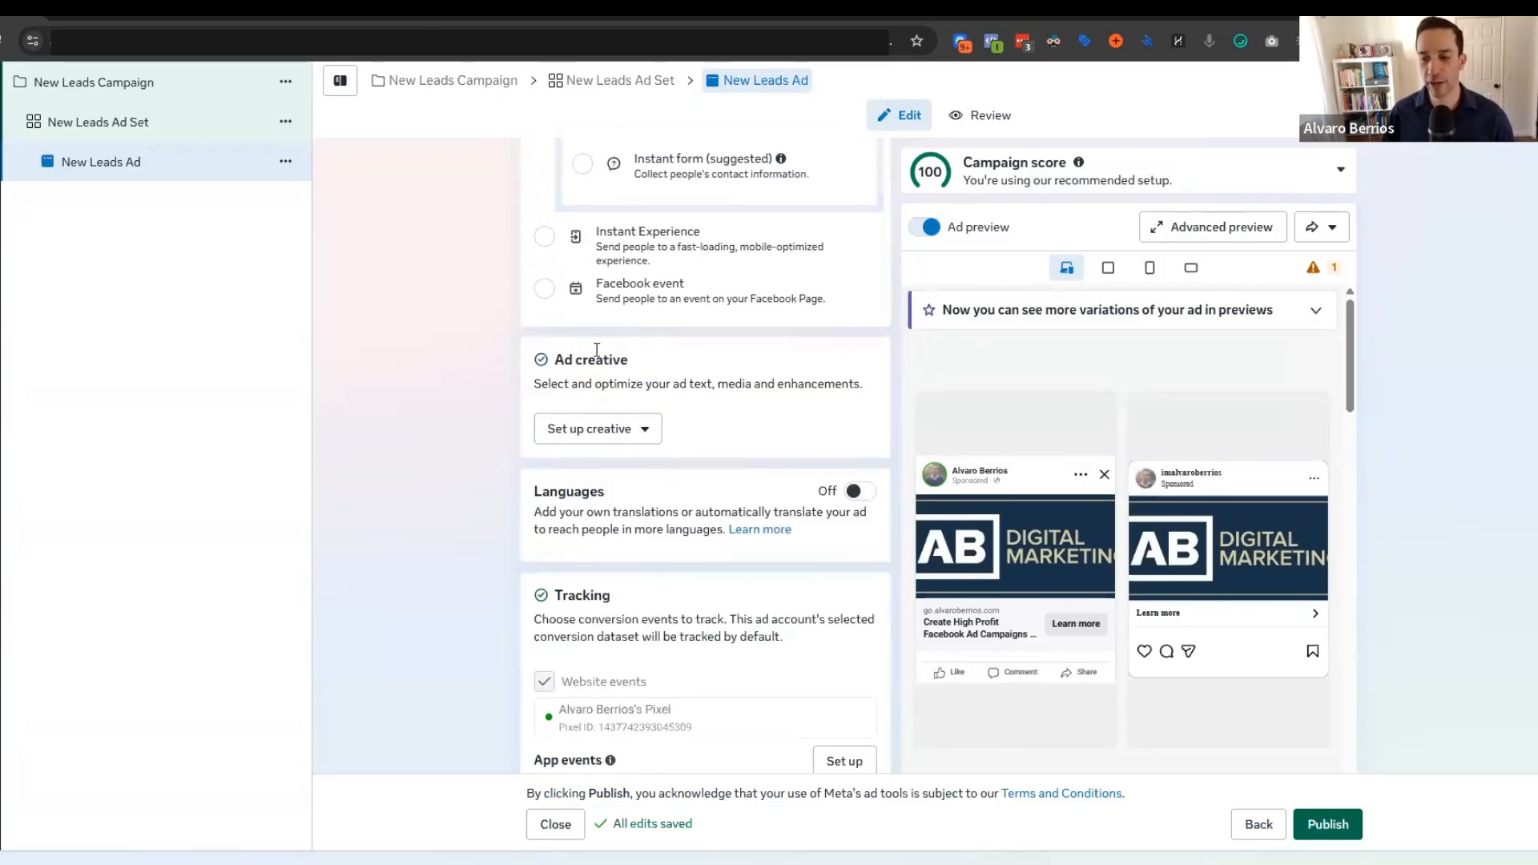
Step: Start setting up the ad creative as an image ad
{"action": "left_click", "coordinate": [637, 430]}
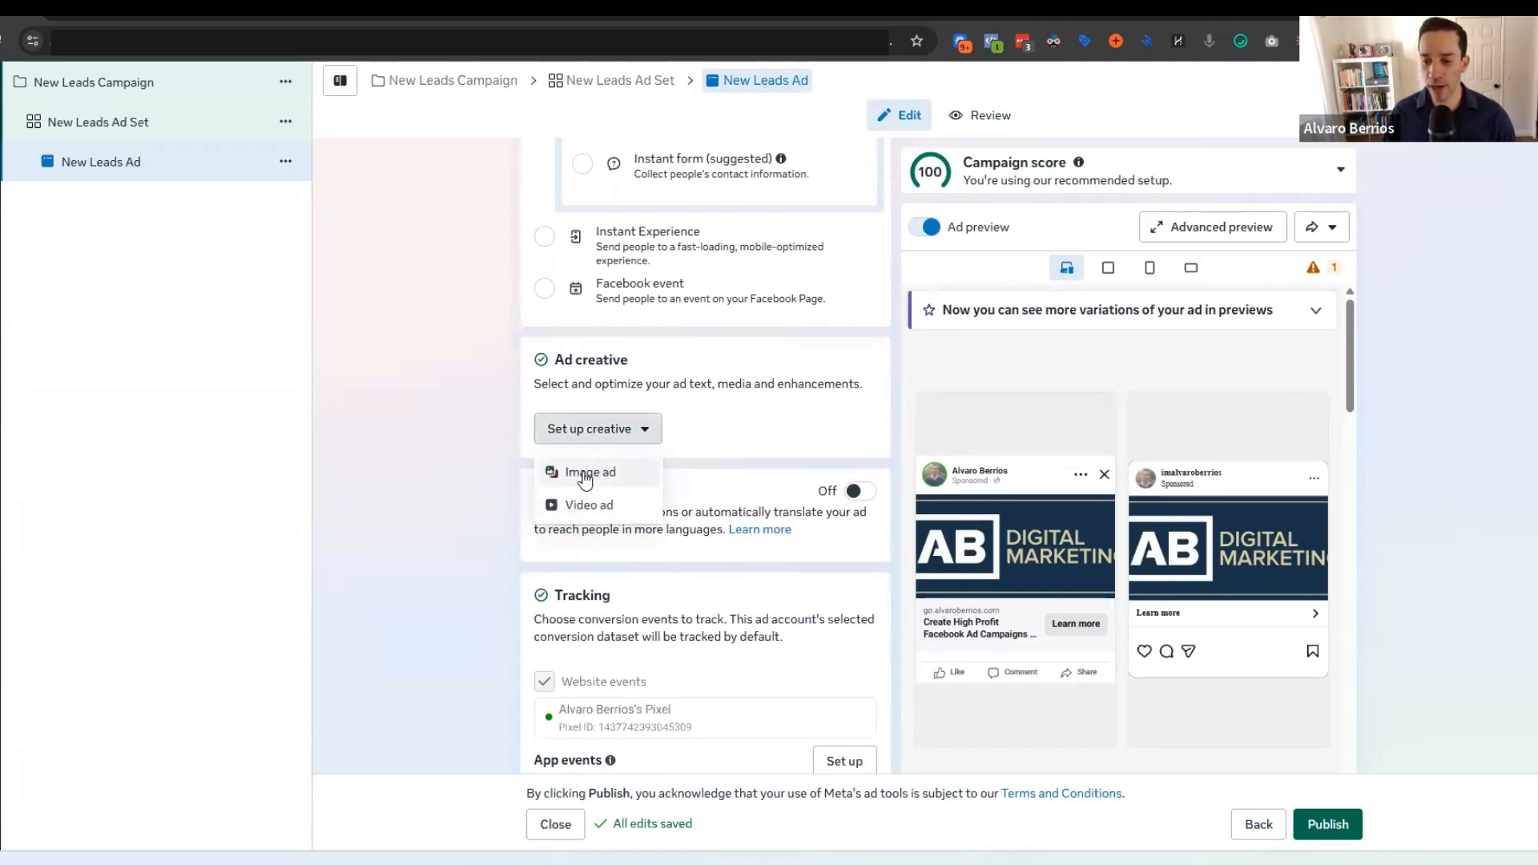
{"action": "scroll", "coordinate": [641, 355], "scroll_direction": "down", "scroll_amount": 1}
{"action": "scroll", "coordinate": [561, 341], "scroll_direction": "up", "scroll_amount": 1}
Step: Review the creative setup's branding and site links extensions and continue to the media selection
{"action": "scroll", "coordinate": [440, 422], "scroll_direction": "down", "scroll_amount": 7}
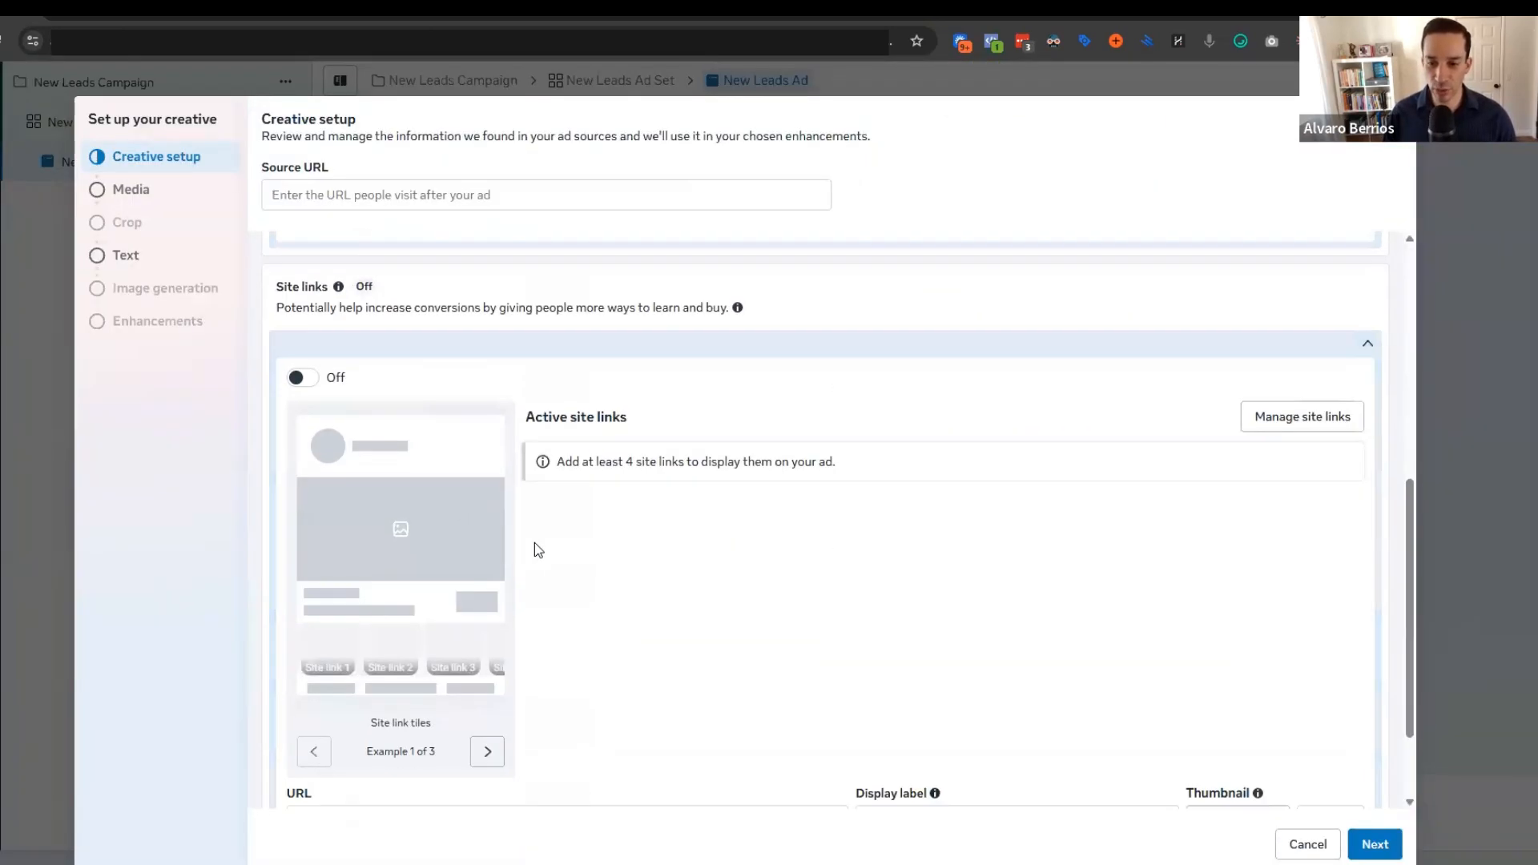
{"action": "scroll", "coordinate": [558, 543], "scroll_direction": "up", "scroll_amount": 7}
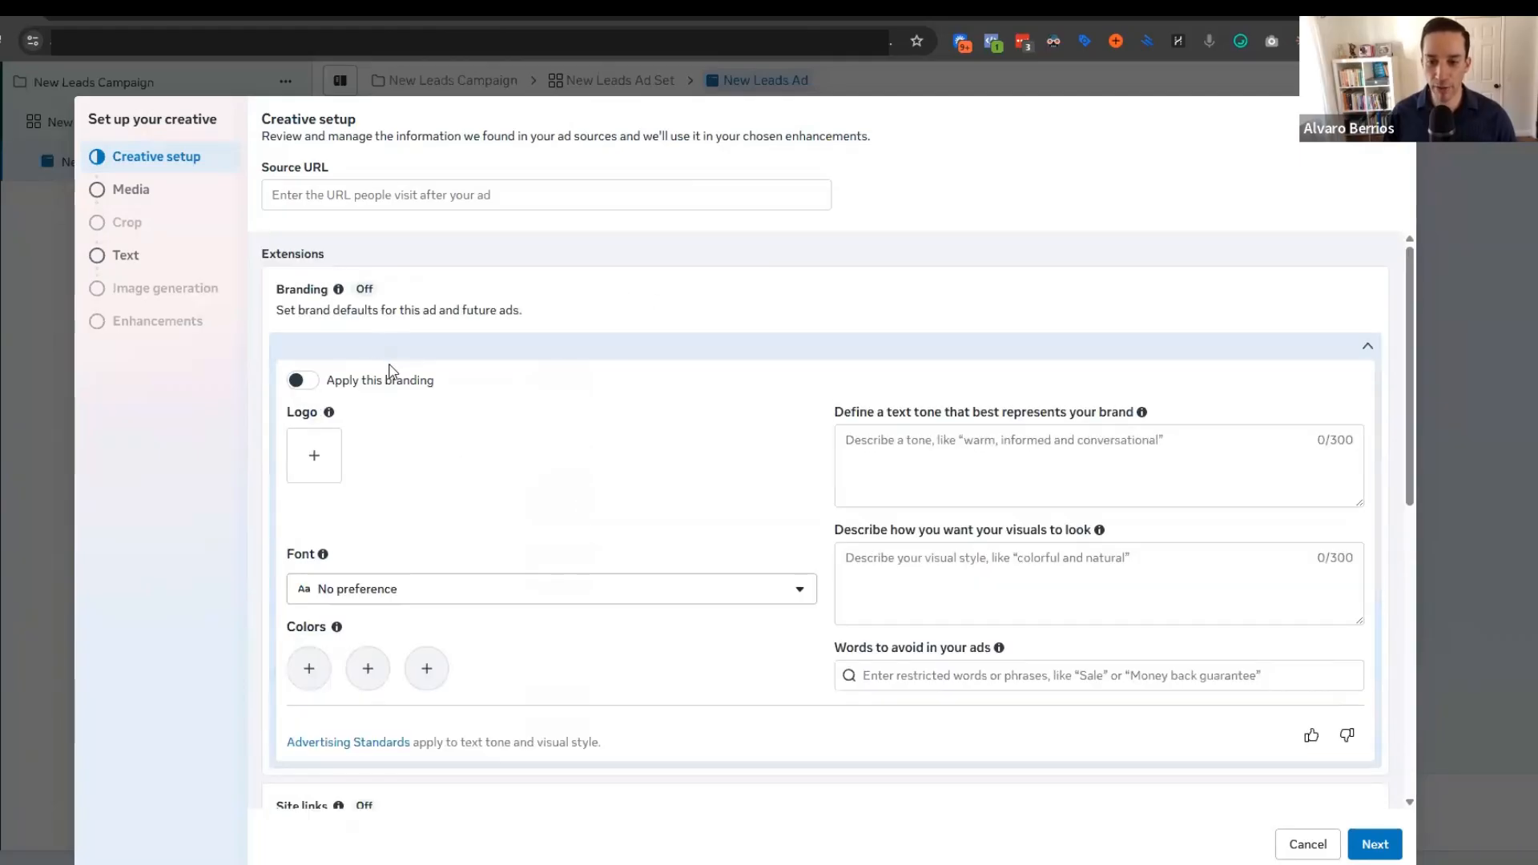
{"action": "scroll", "coordinate": [412, 377], "scroll_direction": "down", "scroll_amount": 5}
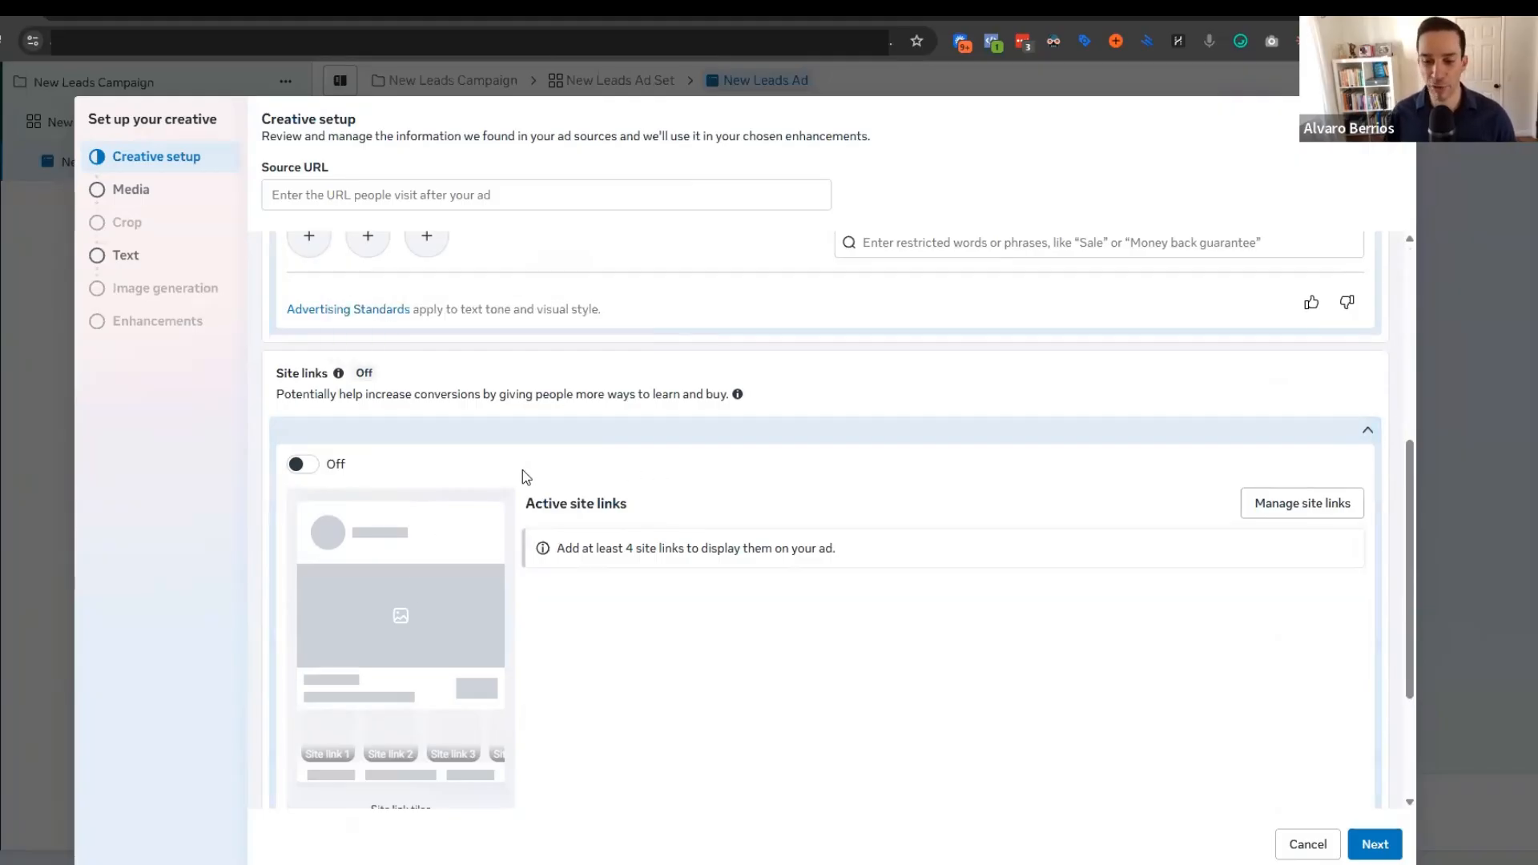
{"action": "scroll", "coordinate": [545, 455], "scroll_direction": "down", "scroll_amount": 3}
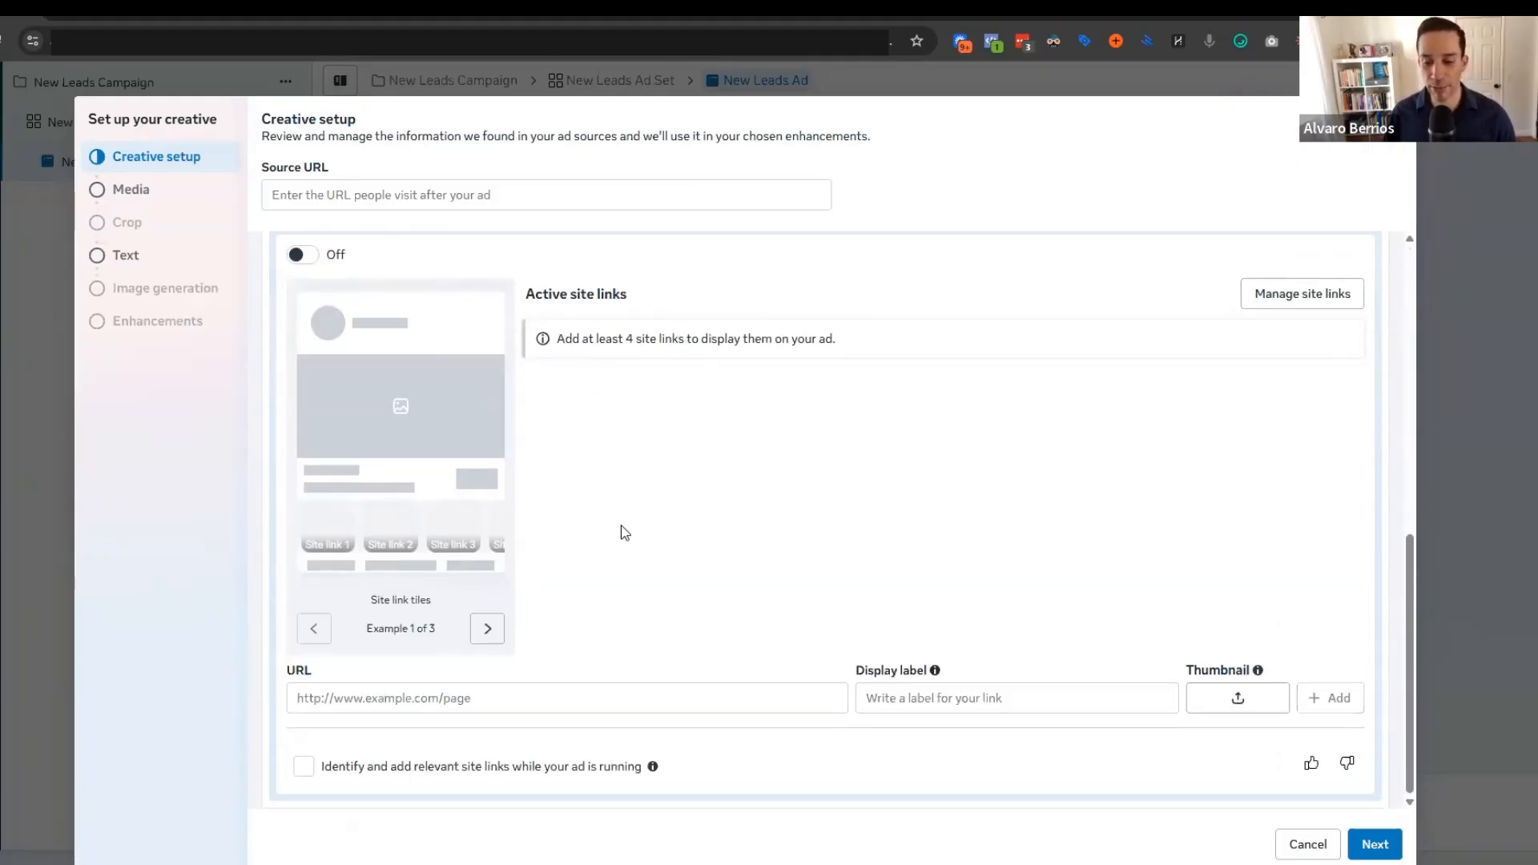
{"action": "scroll", "coordinate": [801, 593], "scroll_direction": "up", "scroll_amount": 1}
{"action": "scroll", "coordinate": [848, 618], "scroll_direction": "down", "scroll_amount": 1}
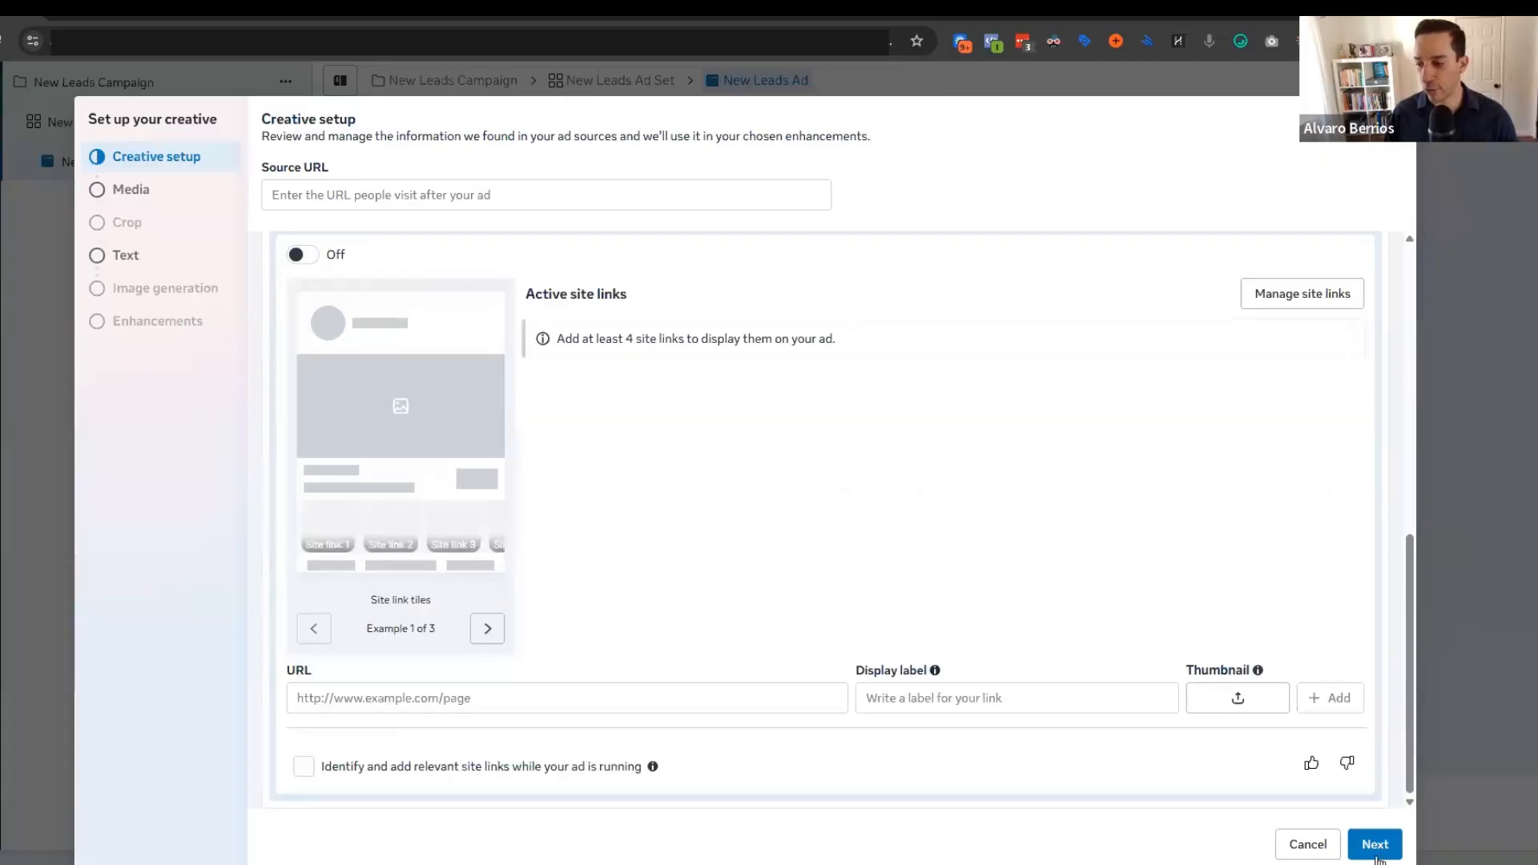
{"action": "left_click", "coordinate": [1374, 845]}
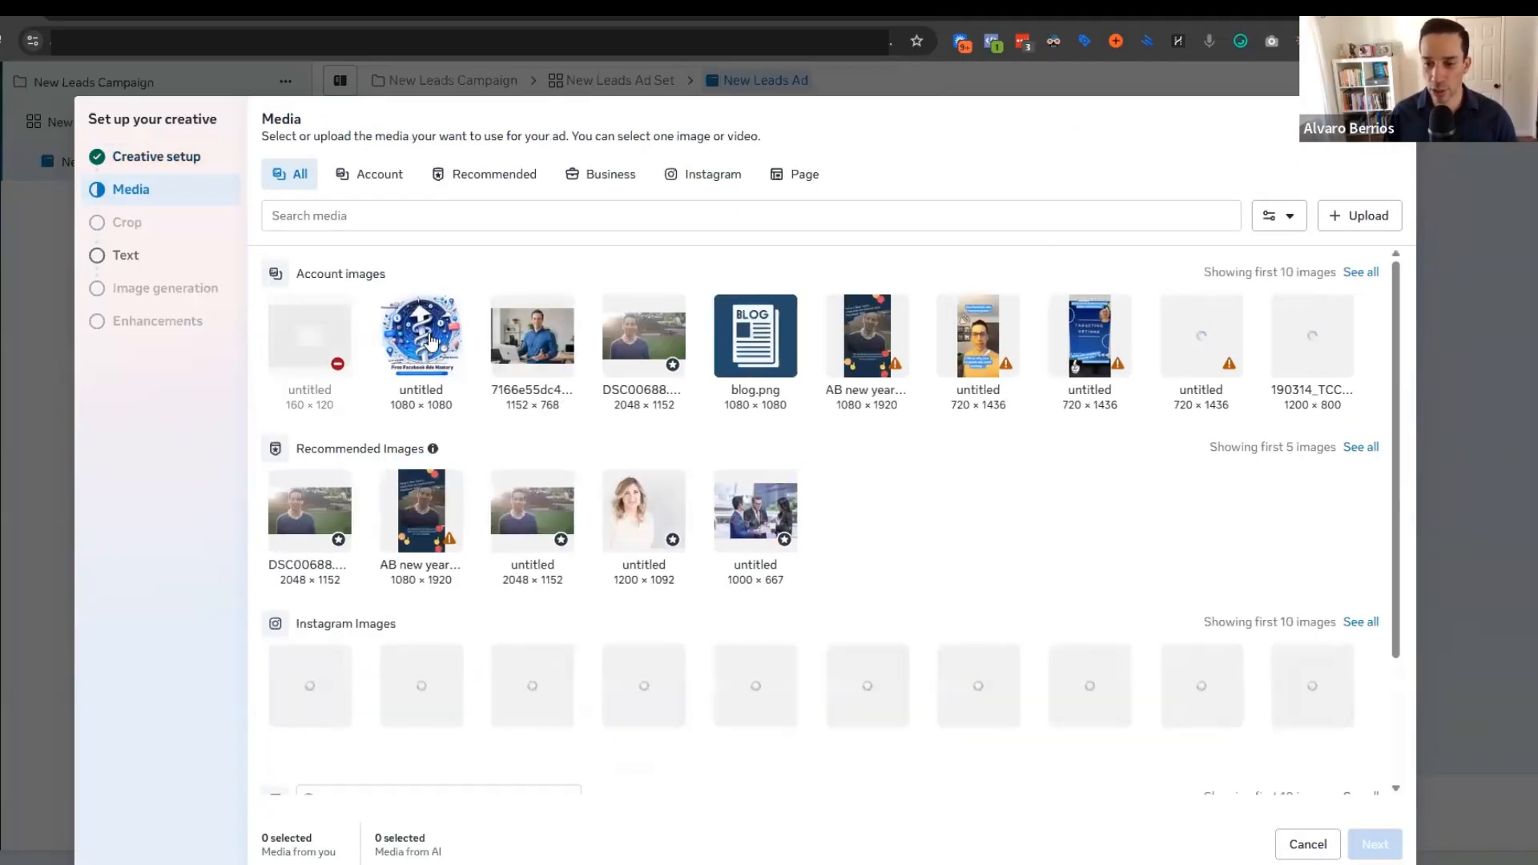
Step: Use the 1080 × 1080 Free Facebook Ads Mastery account image as the ad media without uploading a file, and continue to cropping
{"action": "left_click", "coordinate": [1345, 215]}
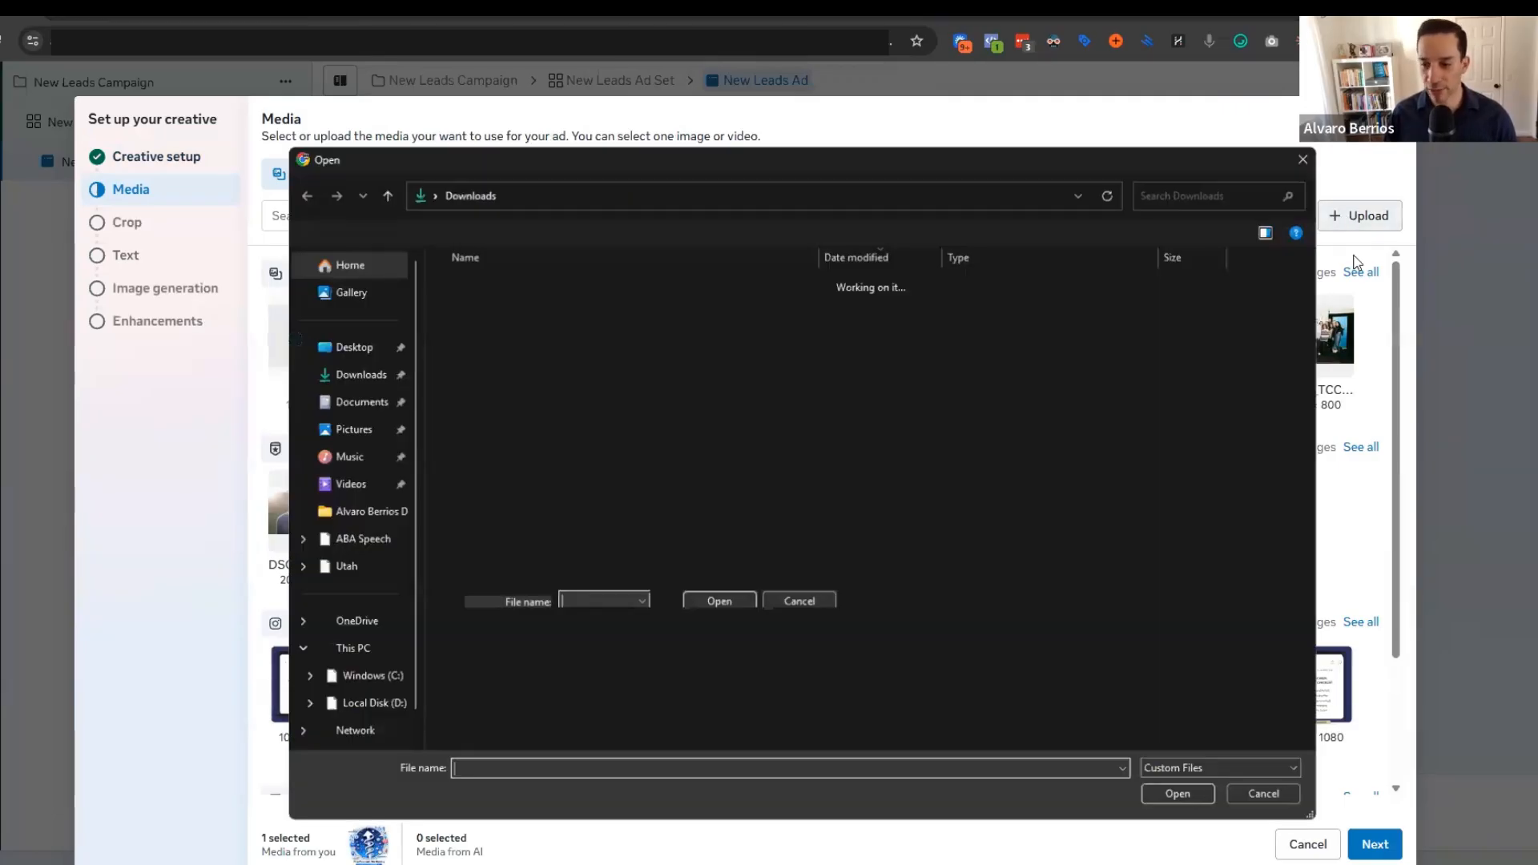
{"action": "left_click", "coordinate": [1266, 794]}
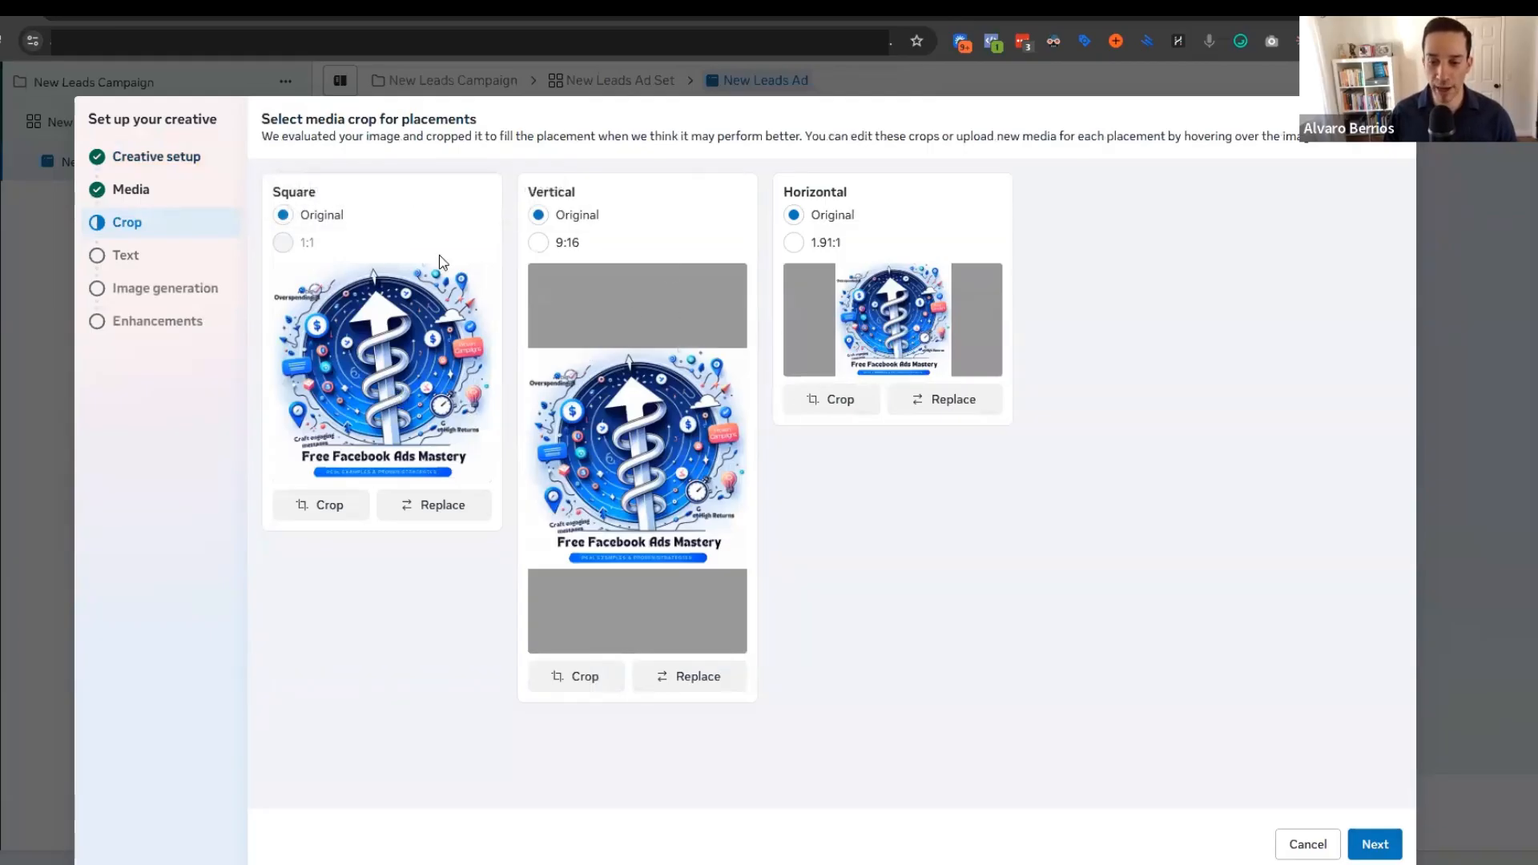
Step: Try the 9:16 crop with different image positions on the vertical placement, and restore its original crop
{"action": "left_click", "coordinate": [539, 243]}
{"action": "left_click_drag", "start_coordinate": [627, 511], "coordinate": [436, 506]}
{"action": "left_click_drag", "start_coordinate": [582, 487], "coordinate": [691, 479]}
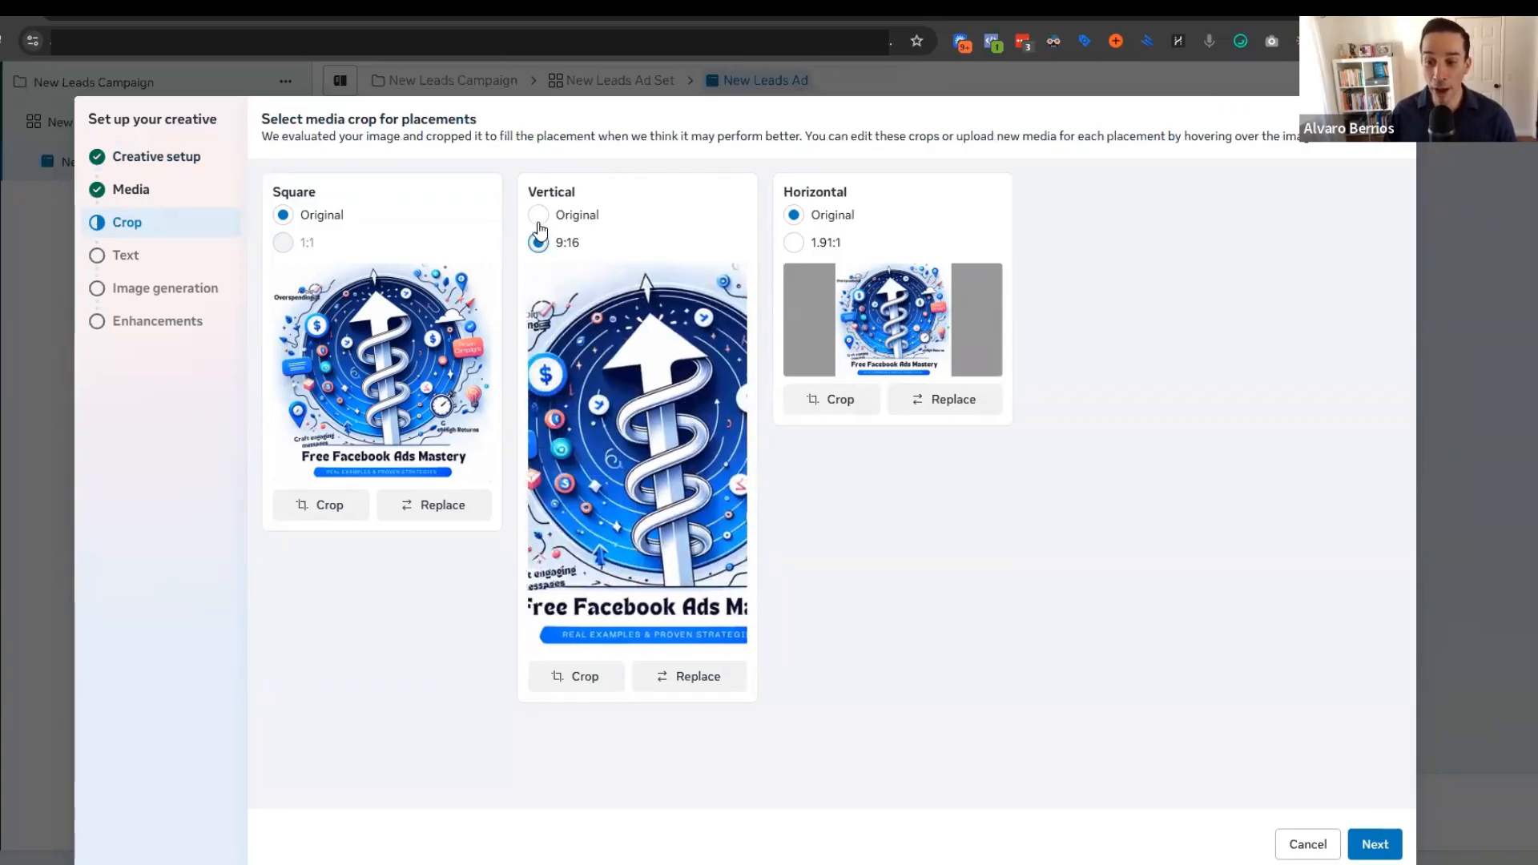
{"action": "left_click", "coordinate": [539, 214]}
{"action": "left_click", "coordinate": [537, 243]}
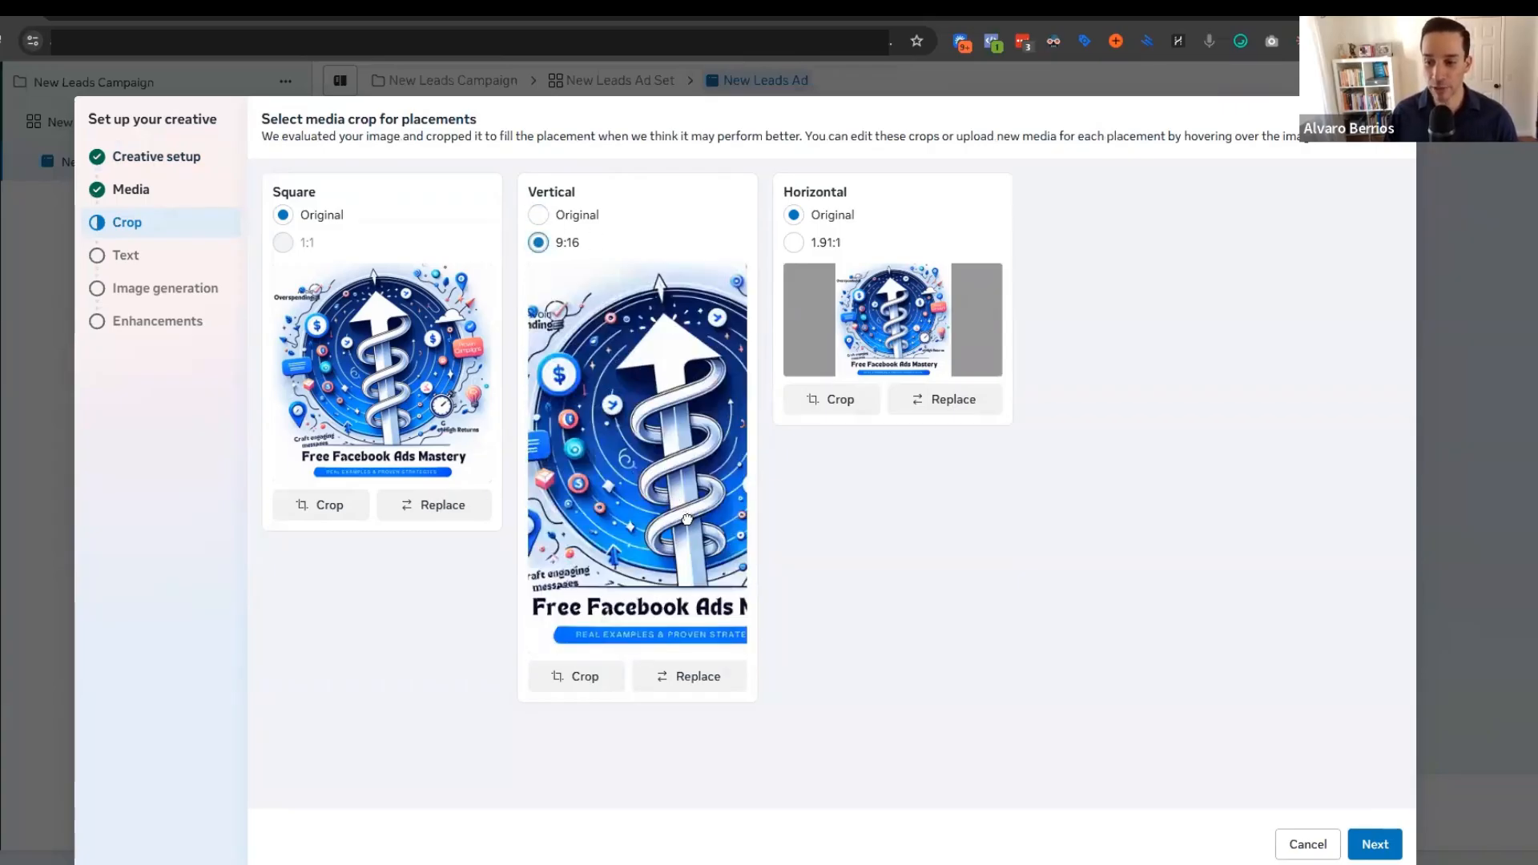
{"action": "left_click_drag", "start_coordinate": [631, 638], "coordinate": [613, 618]}
{"action": "mouse_move", "coordinate": [697, 555]}
{"action": "left_mouse_down"}
{"action": "mouse_move", "coordinate": [639, 574]}
{"action": "mouse_move", "coordinate": [678, 564]}
{"action": "left_mouse_up"}
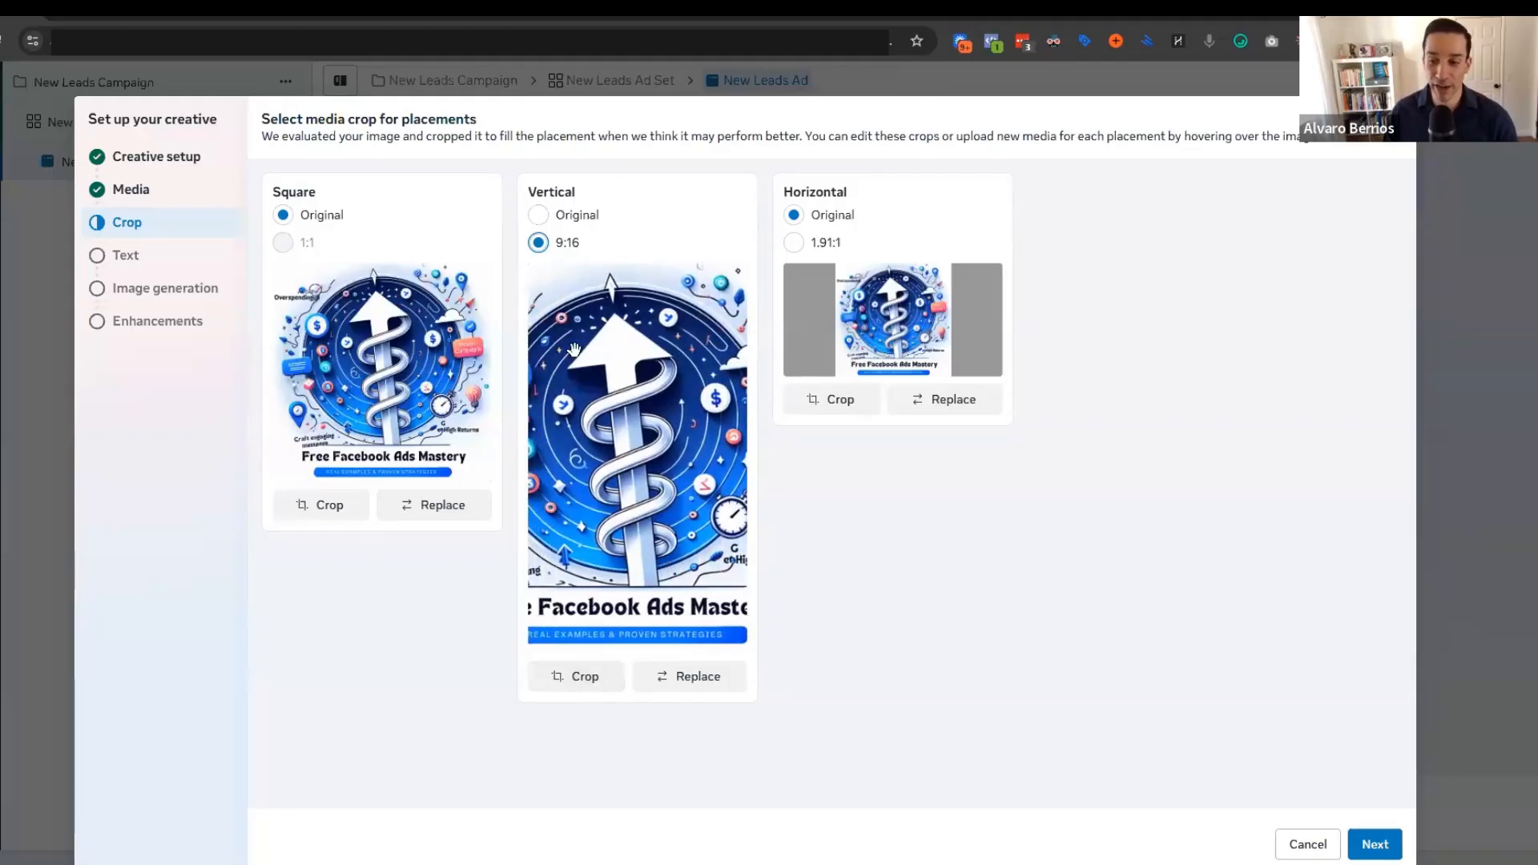
{"action": "left_click", "coordinate": [540, 215]}
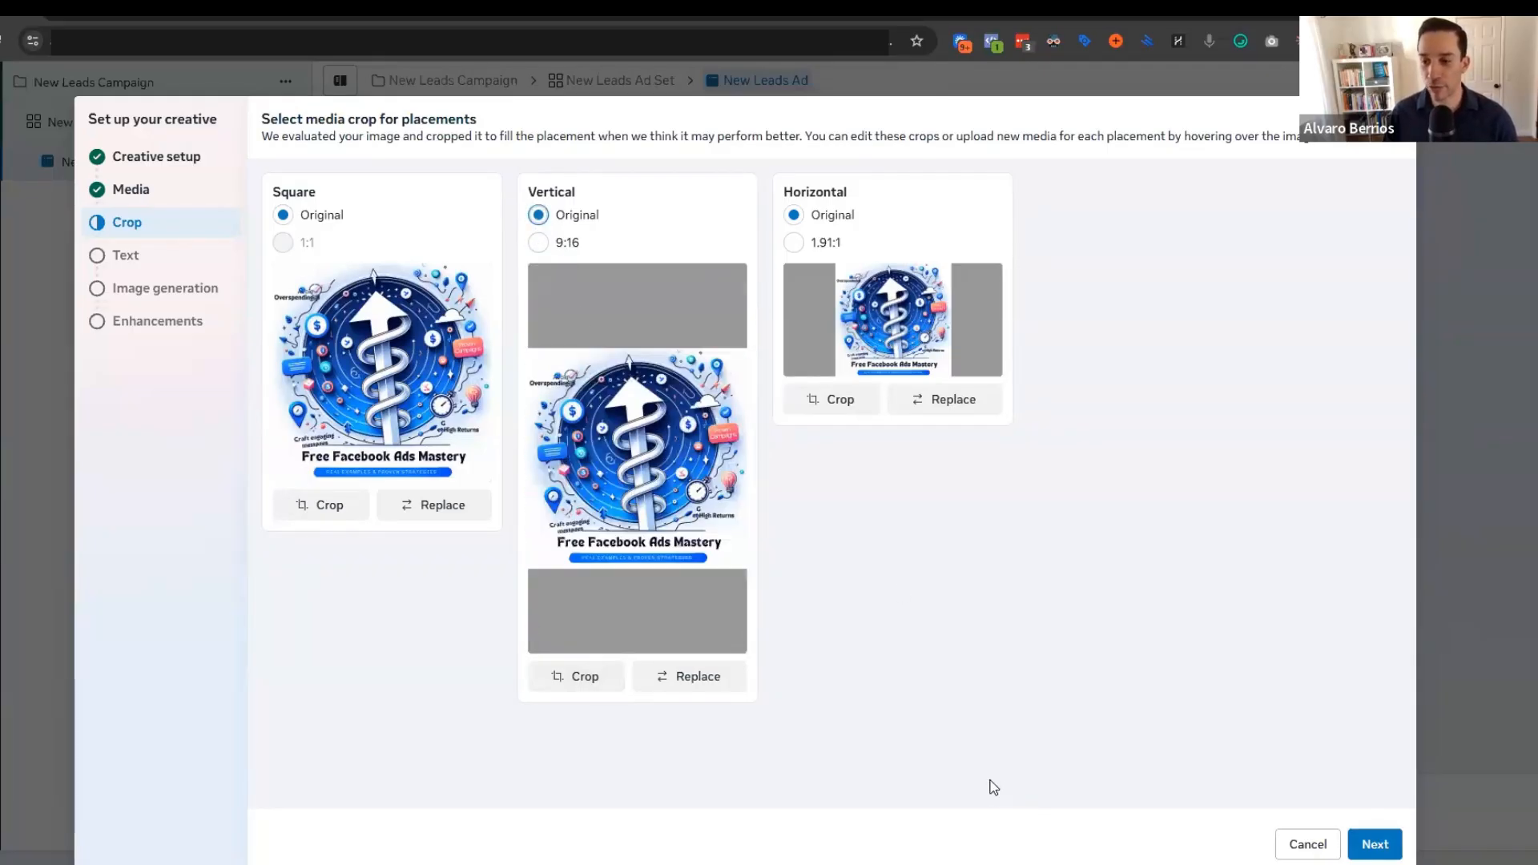
Step: Continue from cropping to the ad text and enter "This is your text above the image" as the primary text
{"action": "left_click", "coordinate": [1378, 856]}
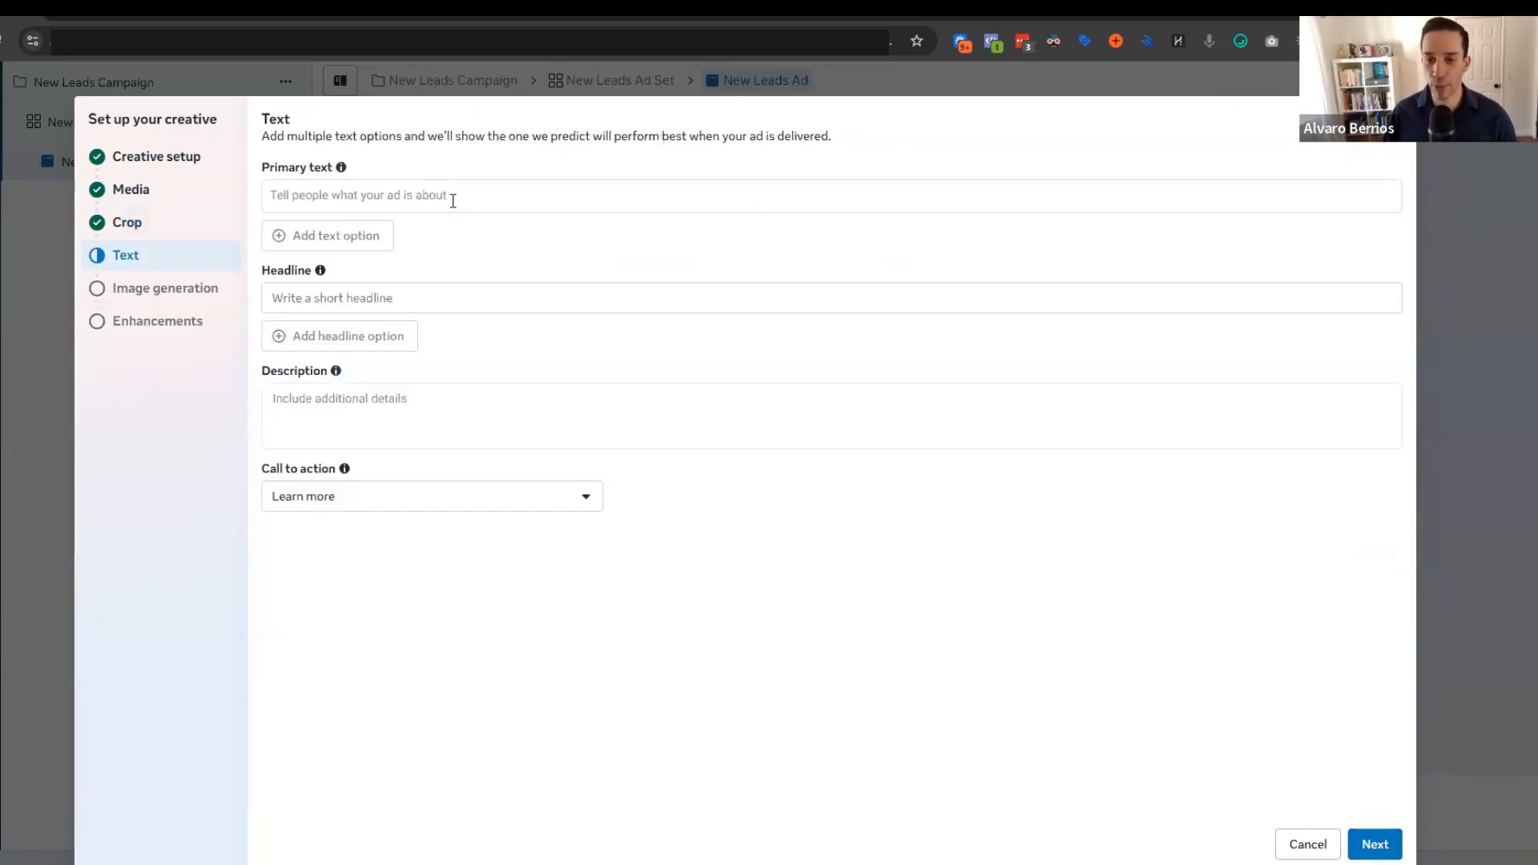
{"action": "left_click", "coordinate": [446, 197]}
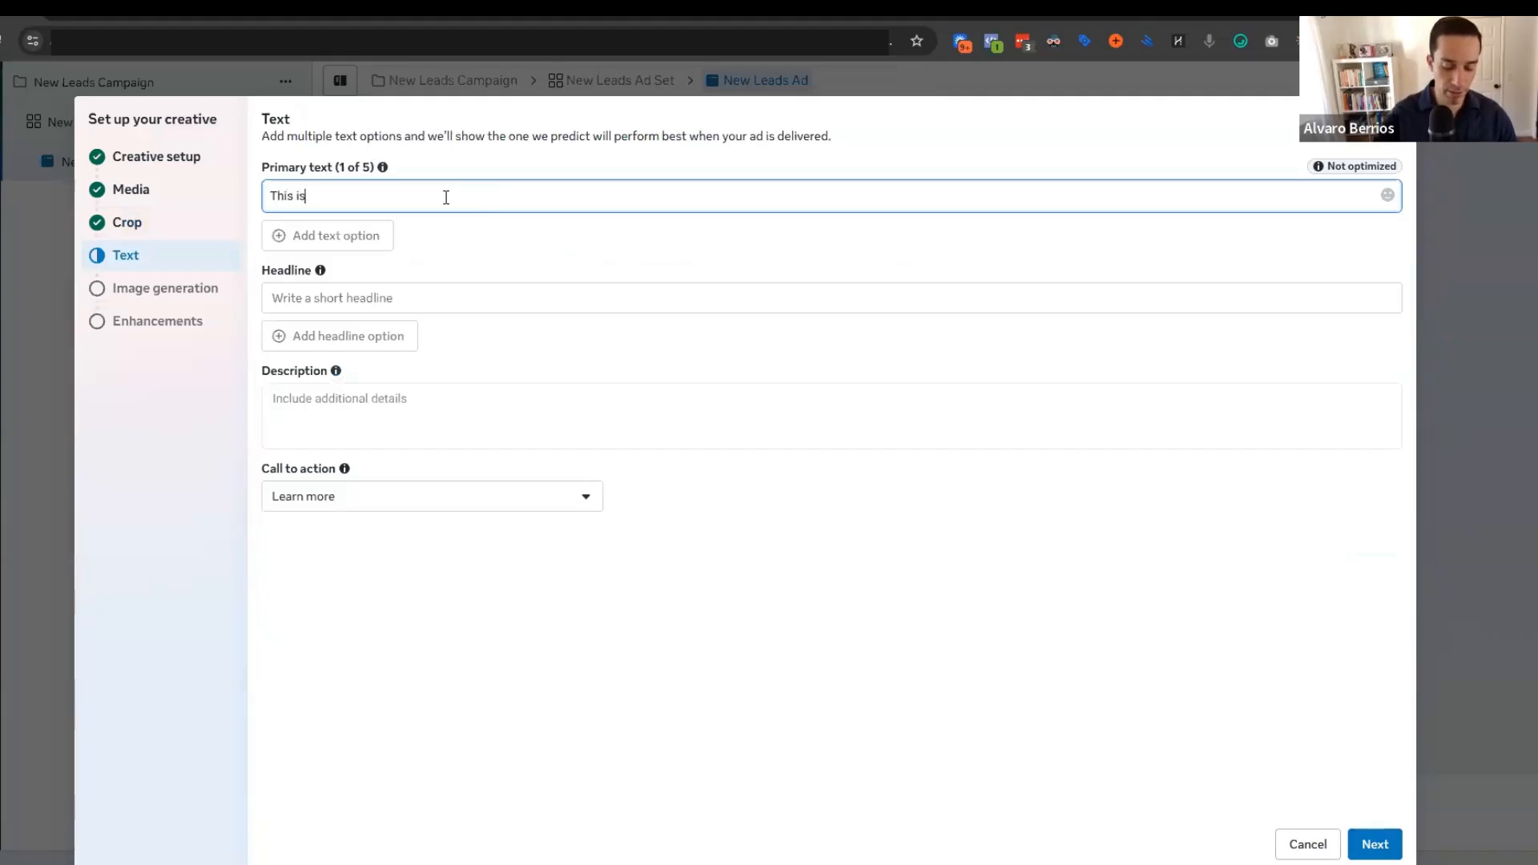
{"action": "type", "text": "This is your "}
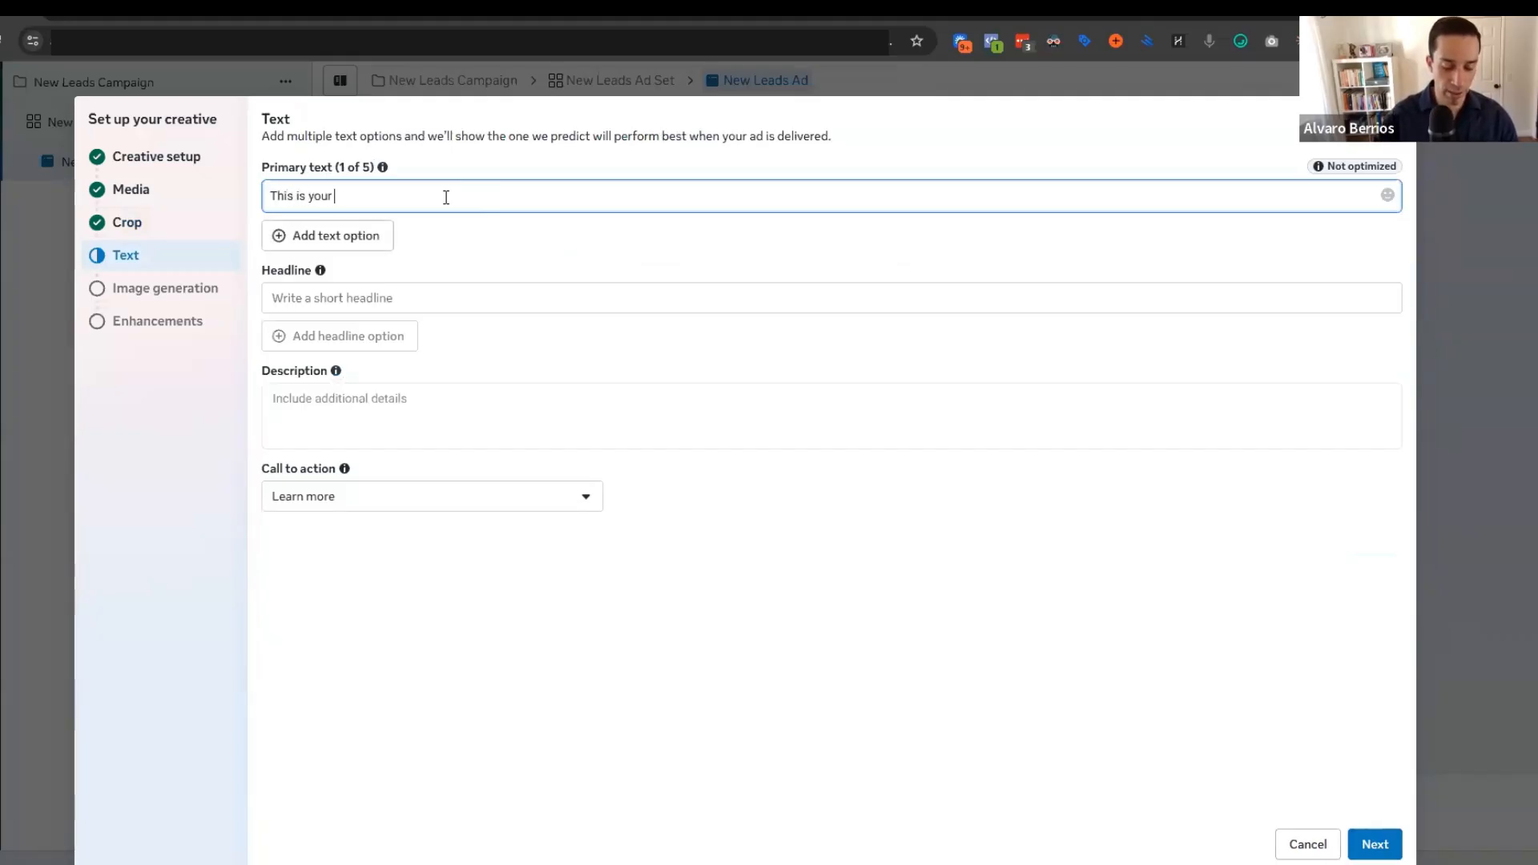
{"action": "type", "text": "text above the image"}
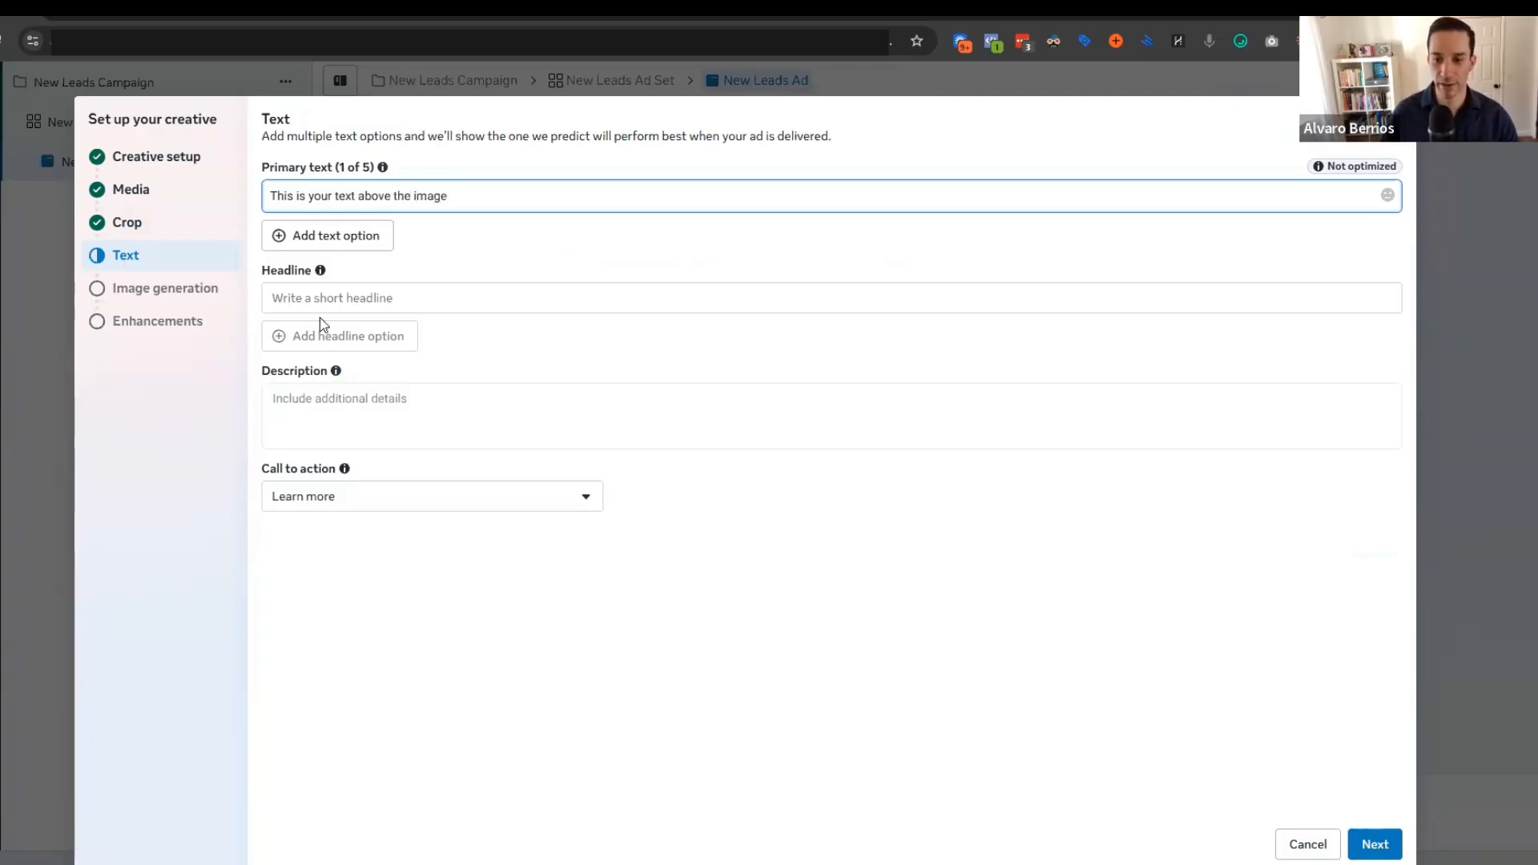
Step: Set the ad headline to "Headline" and deselect all of the AI-generated headline variations
{"action": "left_click", "coordinate": [323, 309]}
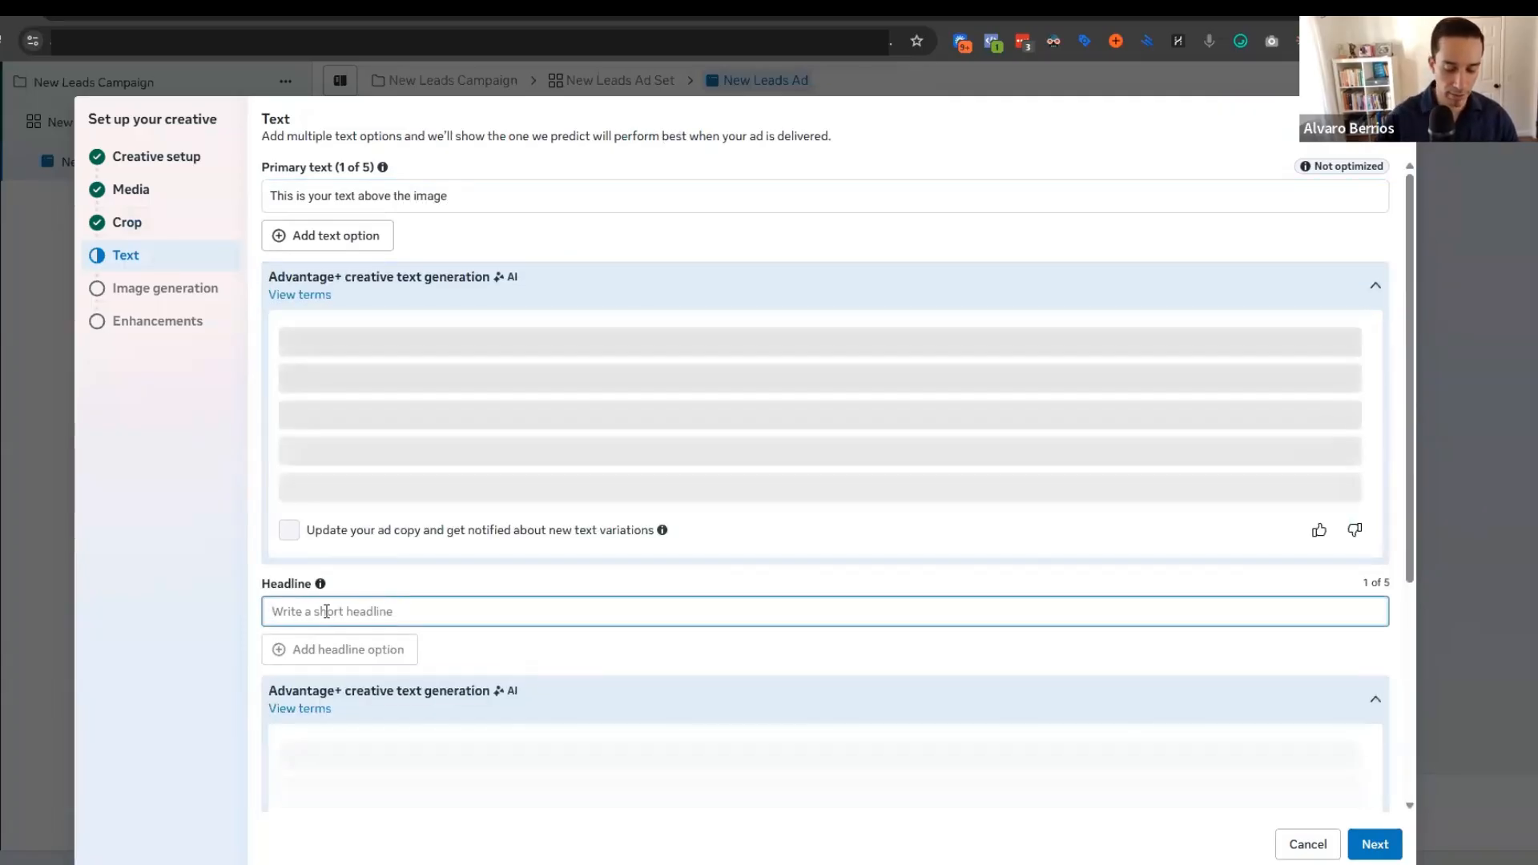
{"action": "type", "text": "This is y"}
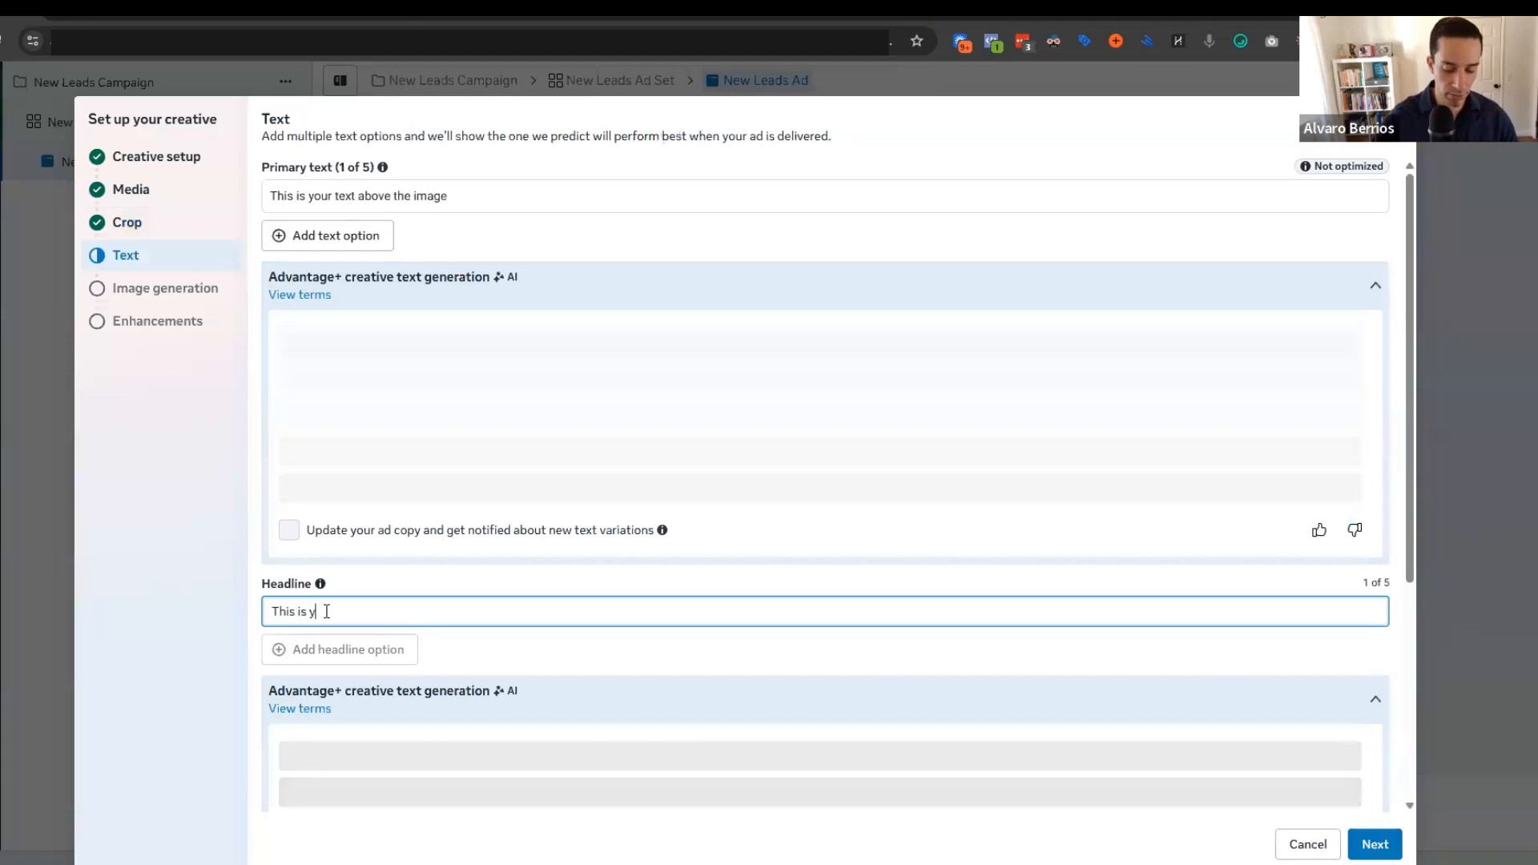
{"action": "type", "text": "oue head"}
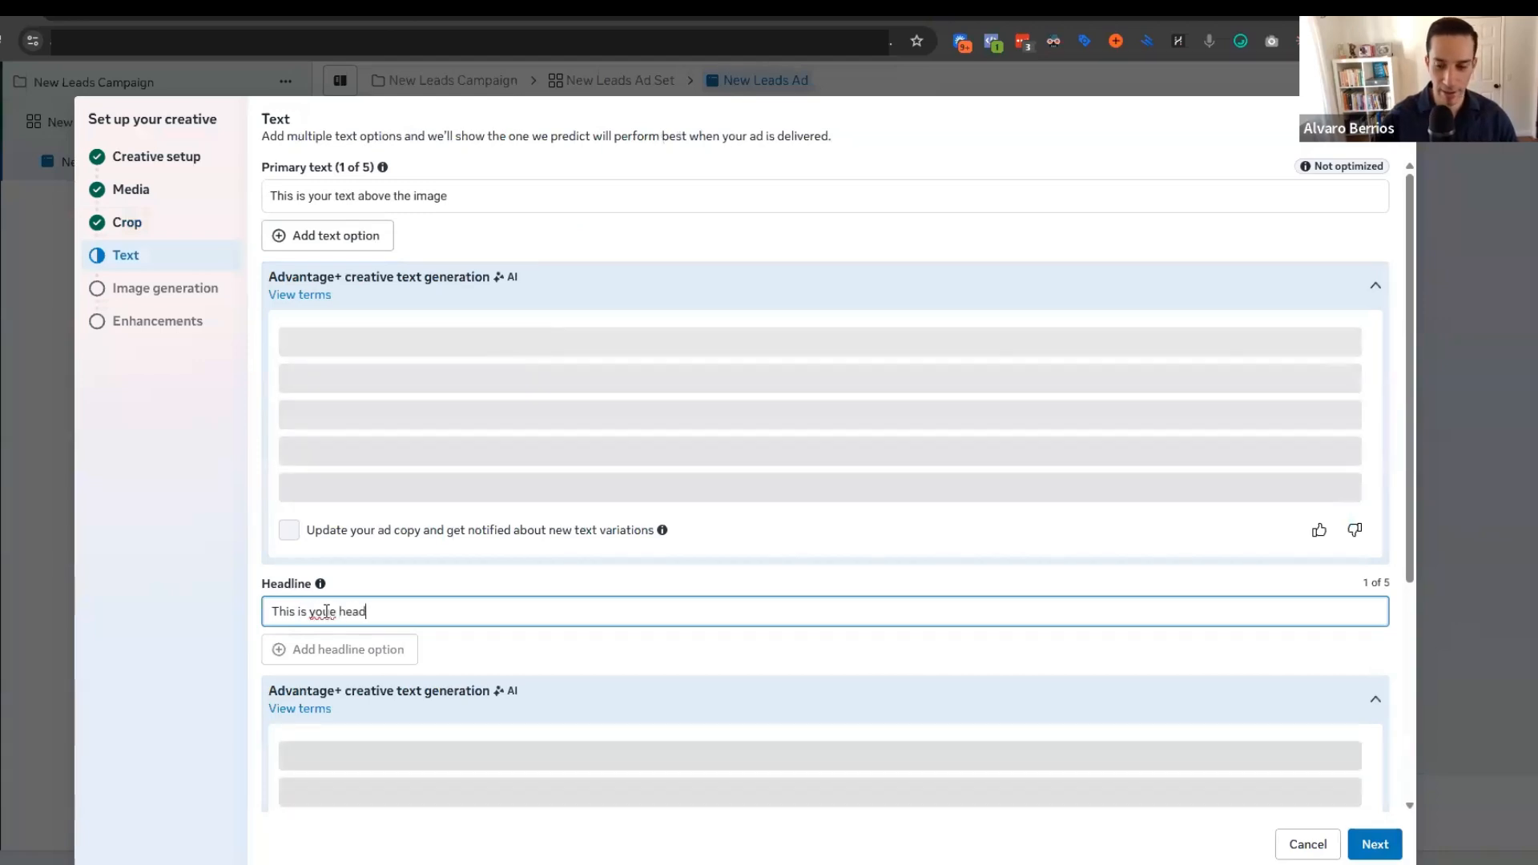
{"action": "type", "text": "line"}
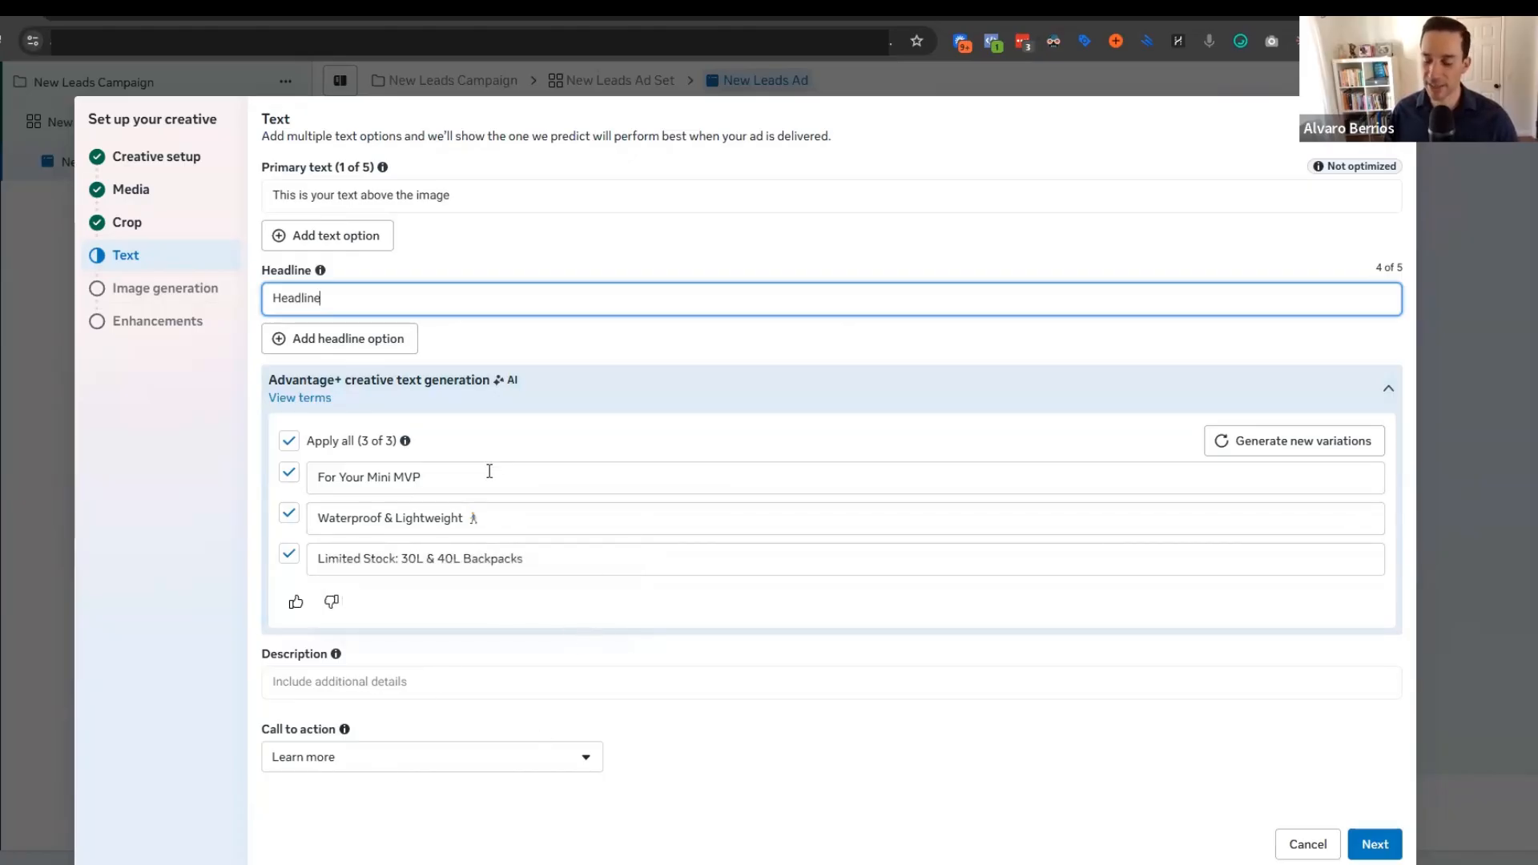
{"action": "left_click", "coordinate": [312, 447]}
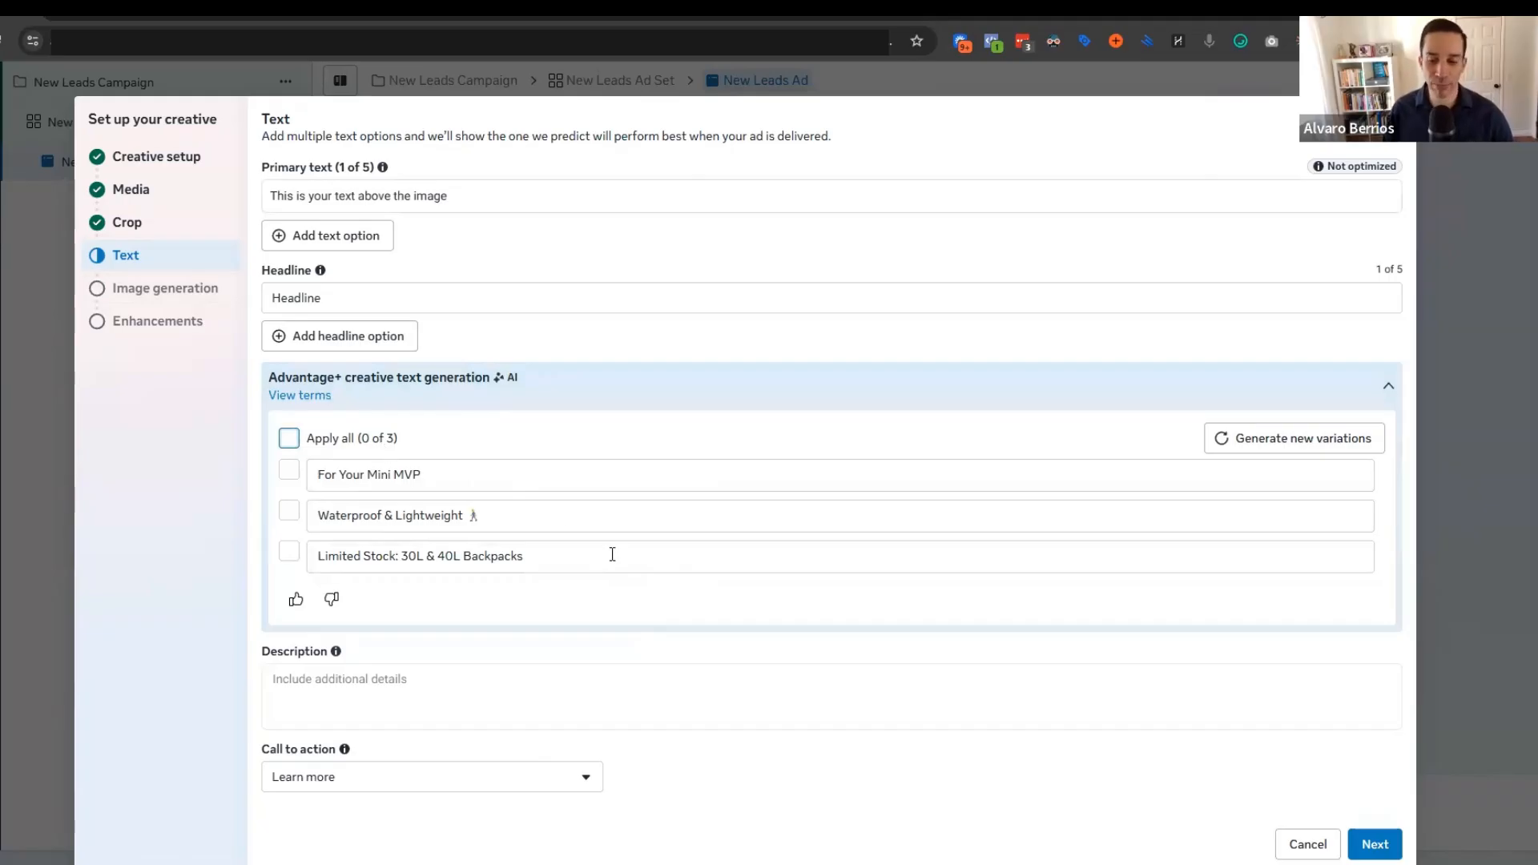
Step: Leave the description empty, keep Learn more as the call to action, and continue to image generation
{"action": "left_click", "coordinate": [347, 687]}
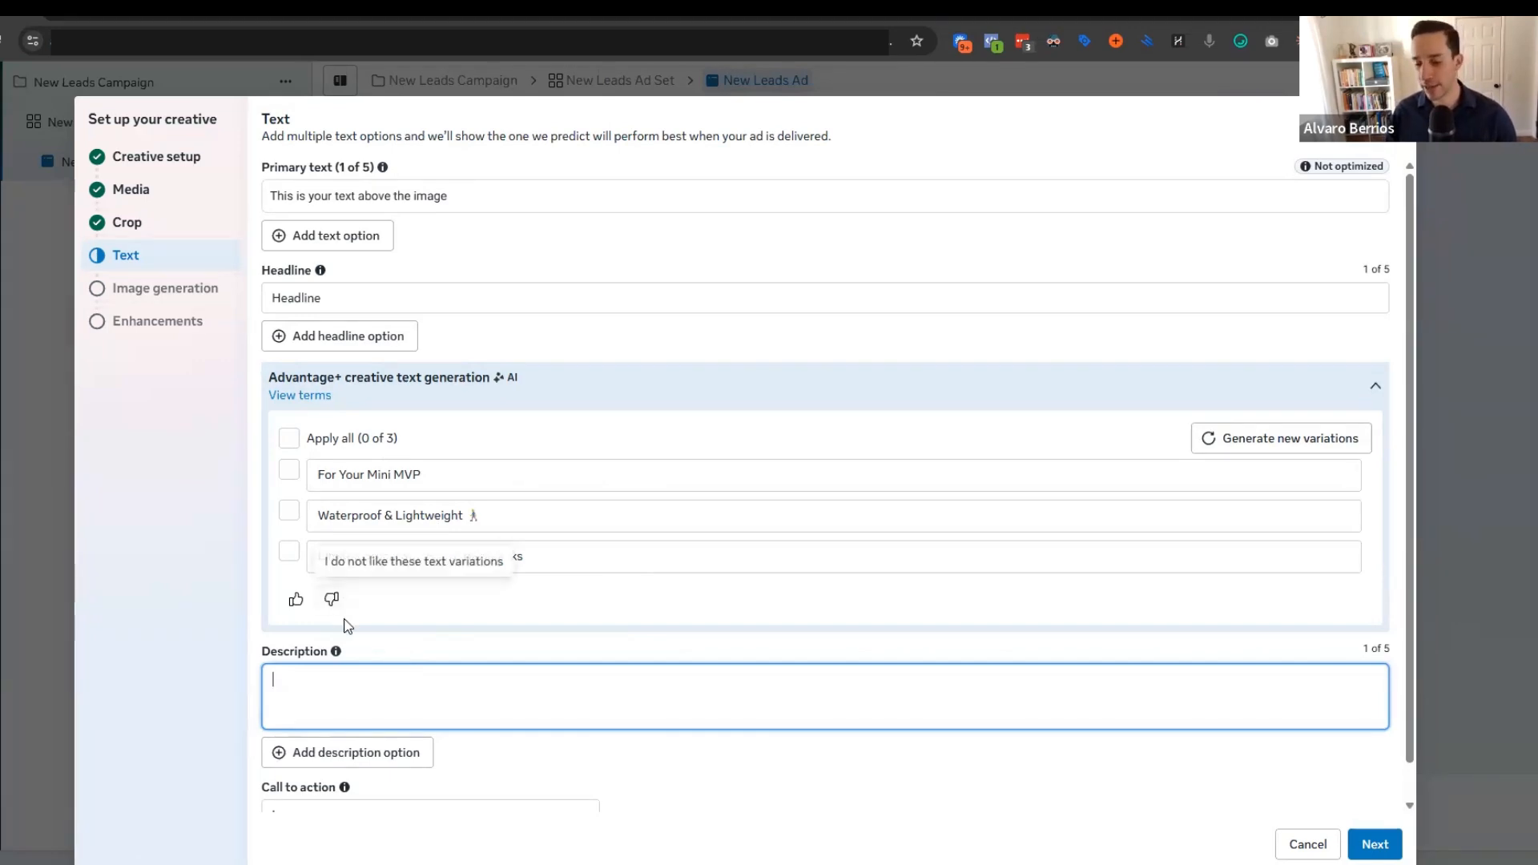
{"action": "scroll", "coordinate": [521, 617], "scroll_direction": "down", "scroll_amount": 1}
{"action": "left_click", "coordinate": [406, 779]}
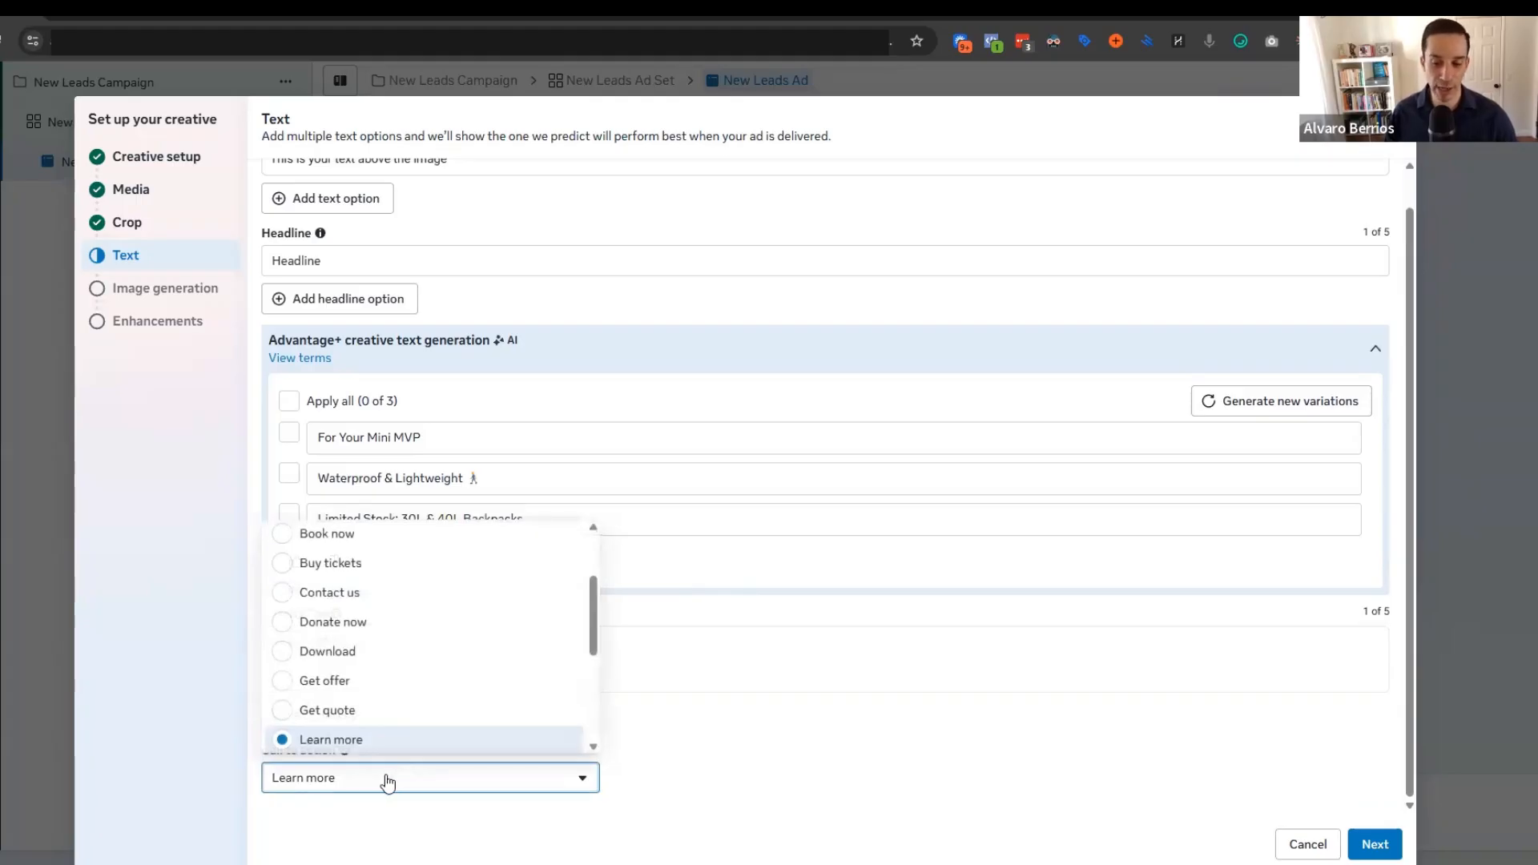
{"action": "scroll", "coordinate": [324, 662], "scroll_direction": "down", "scroll_amount": 1}
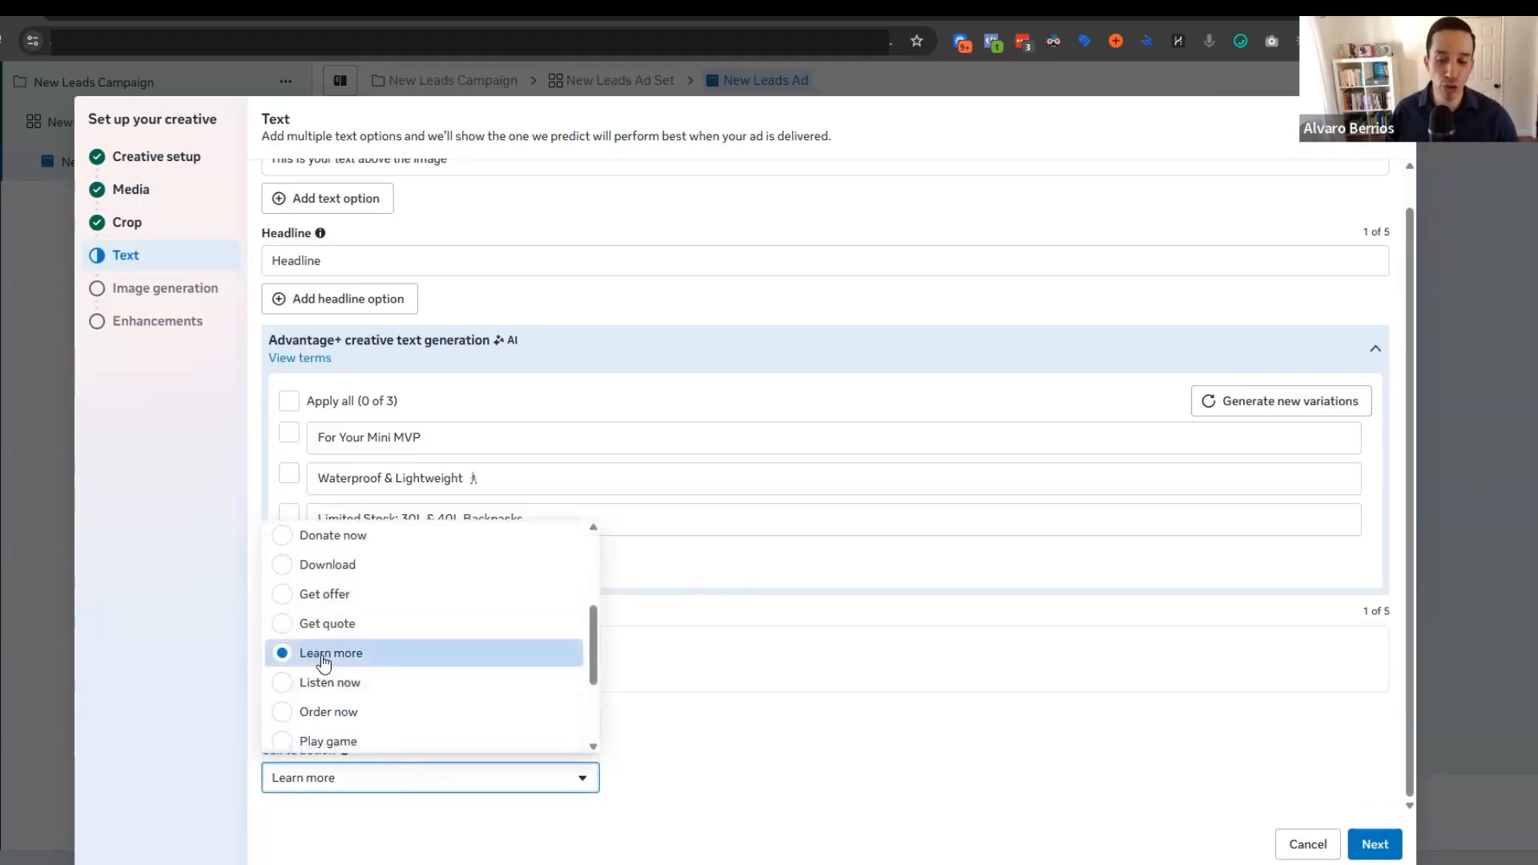
{"action": "left_click", "coordinate": [781, 702]}
{"action": "scroll", "coordinate": [779, 680], "scroll_direction": "up", "scroll_amount": 1}
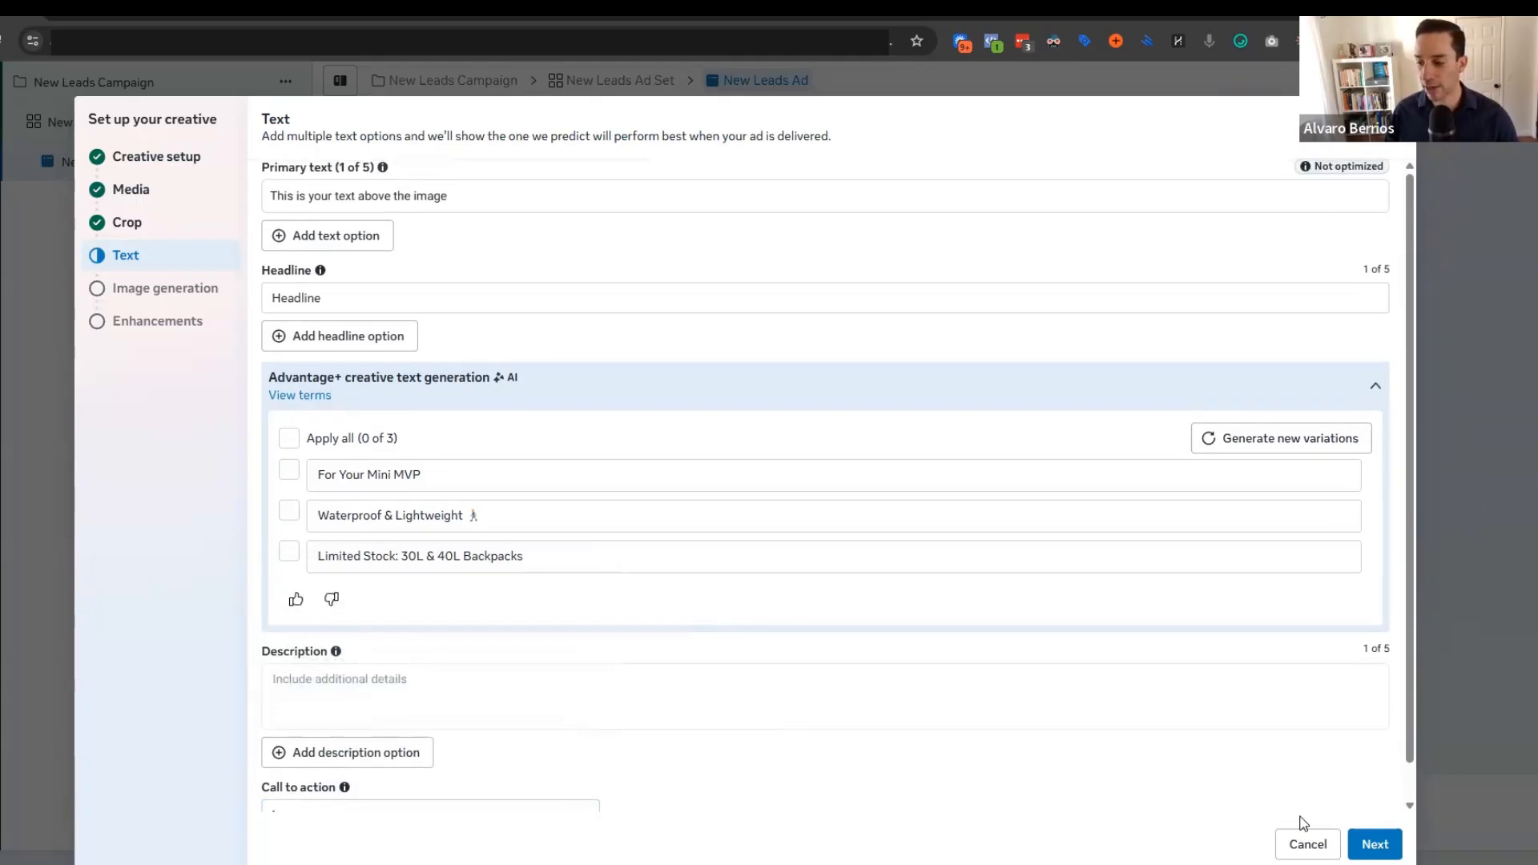
{"action": "left_click", "coordinate": [1375, 844]}
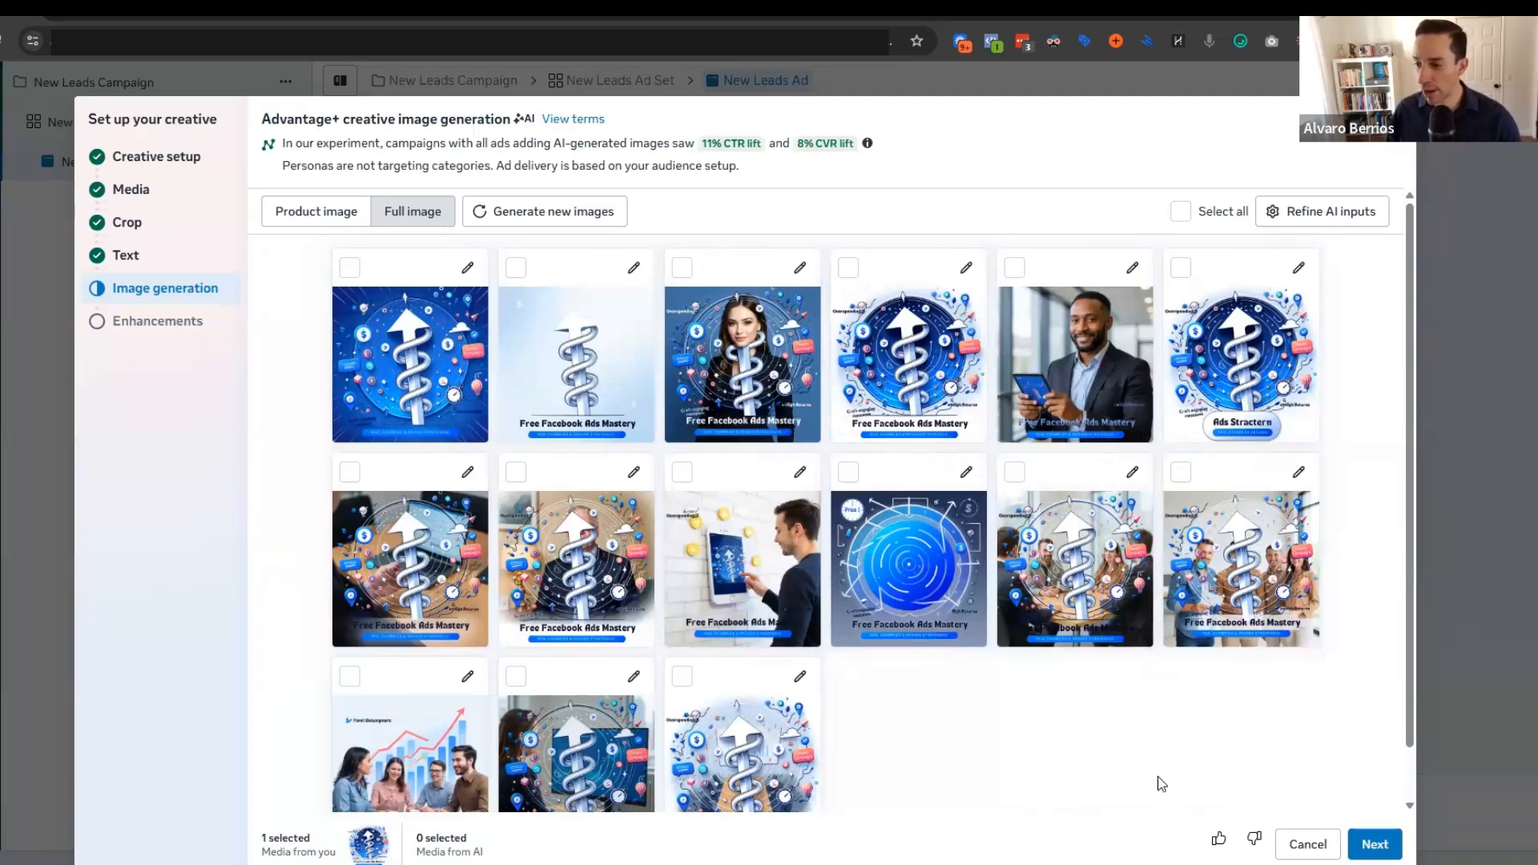
Step: Select the AI images first, fourth and fifth in row one, first and third in row two, and first in row three; continue to enhancements
{"action": "left_click", "coordinate": [349, 269]}
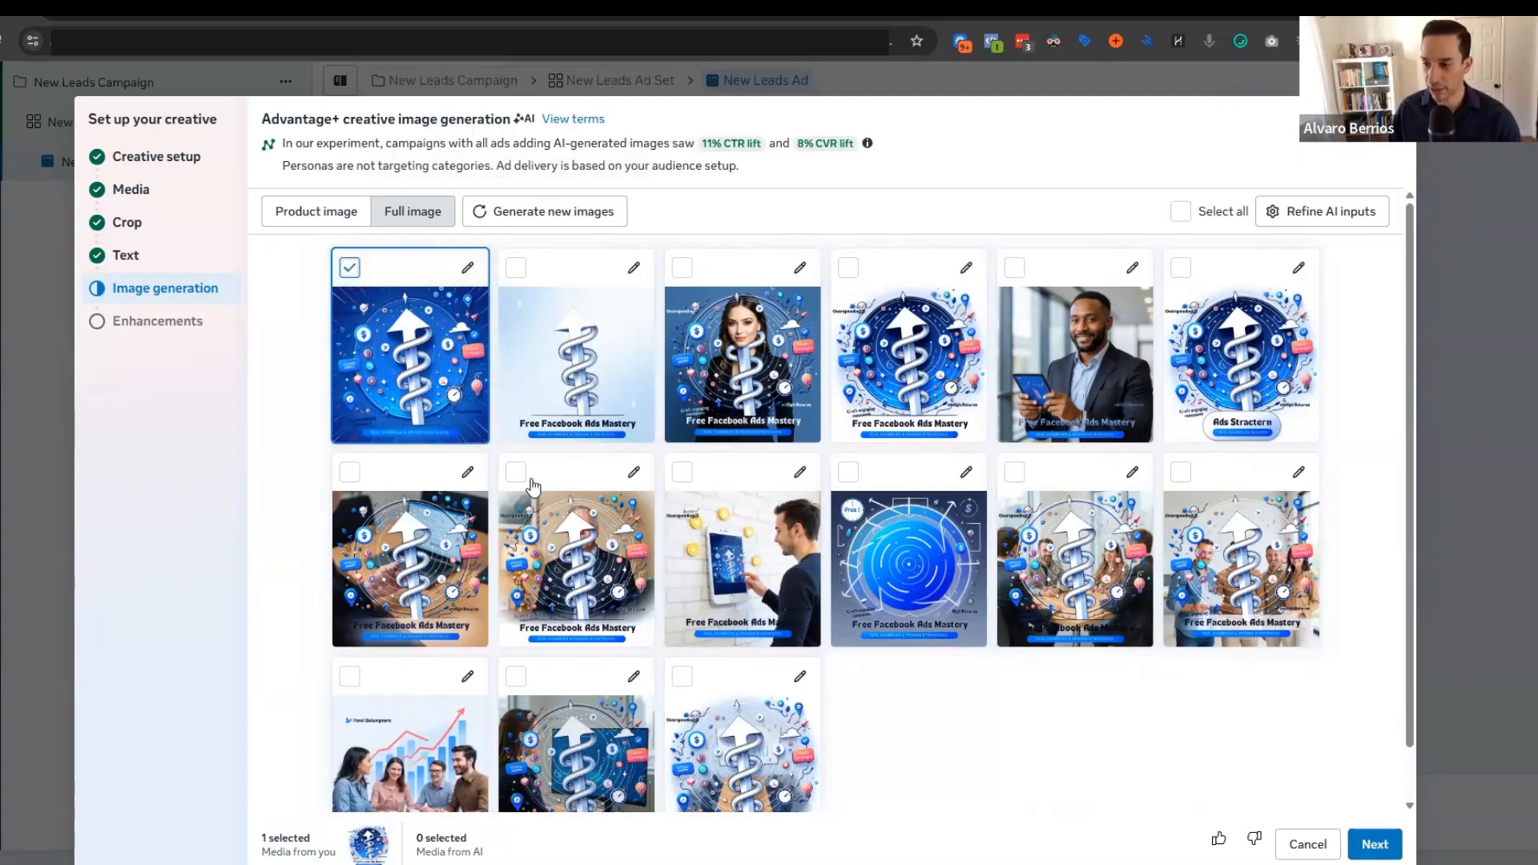
{"action": "left_click", "coordinate": [851, 270]}
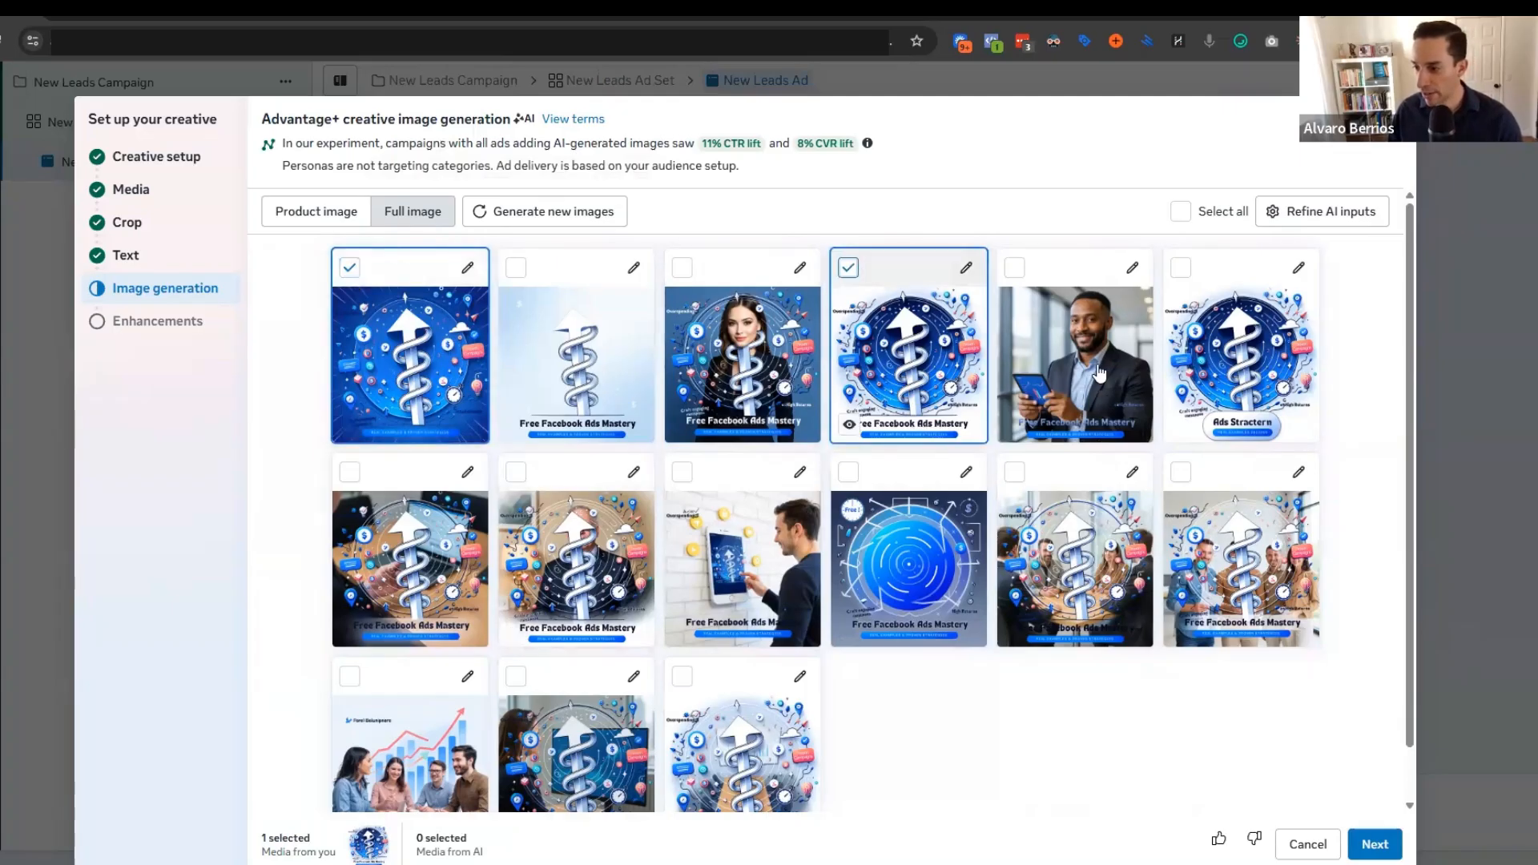
{"action": "left_click", "coordinate": [1014, 269]}
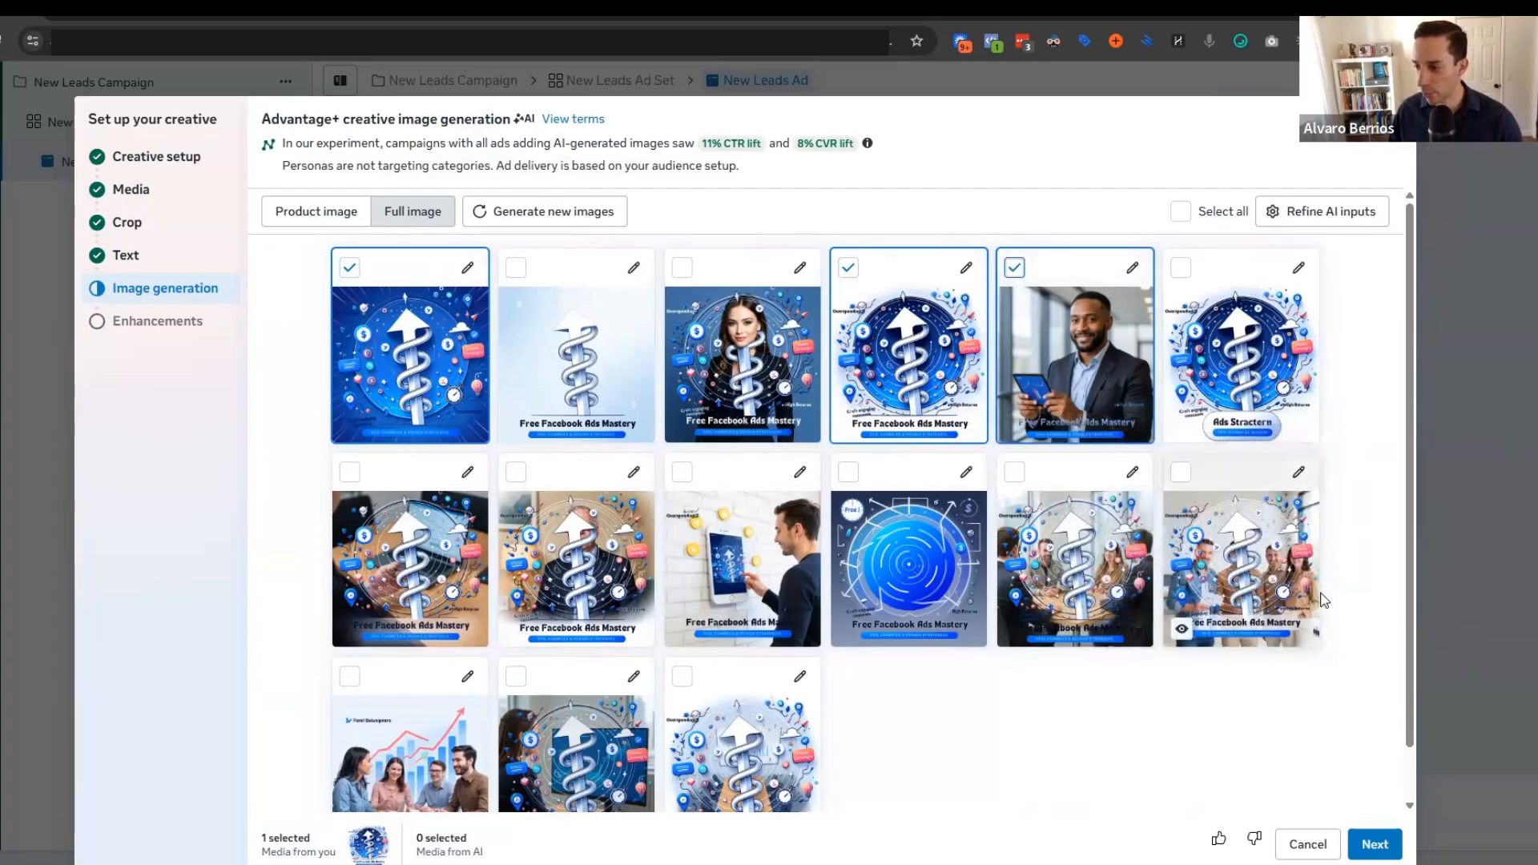
{"action": "scroll", "coordinate": [1037, 750], "scroll_direction": "down", "scroll_amount": 1}
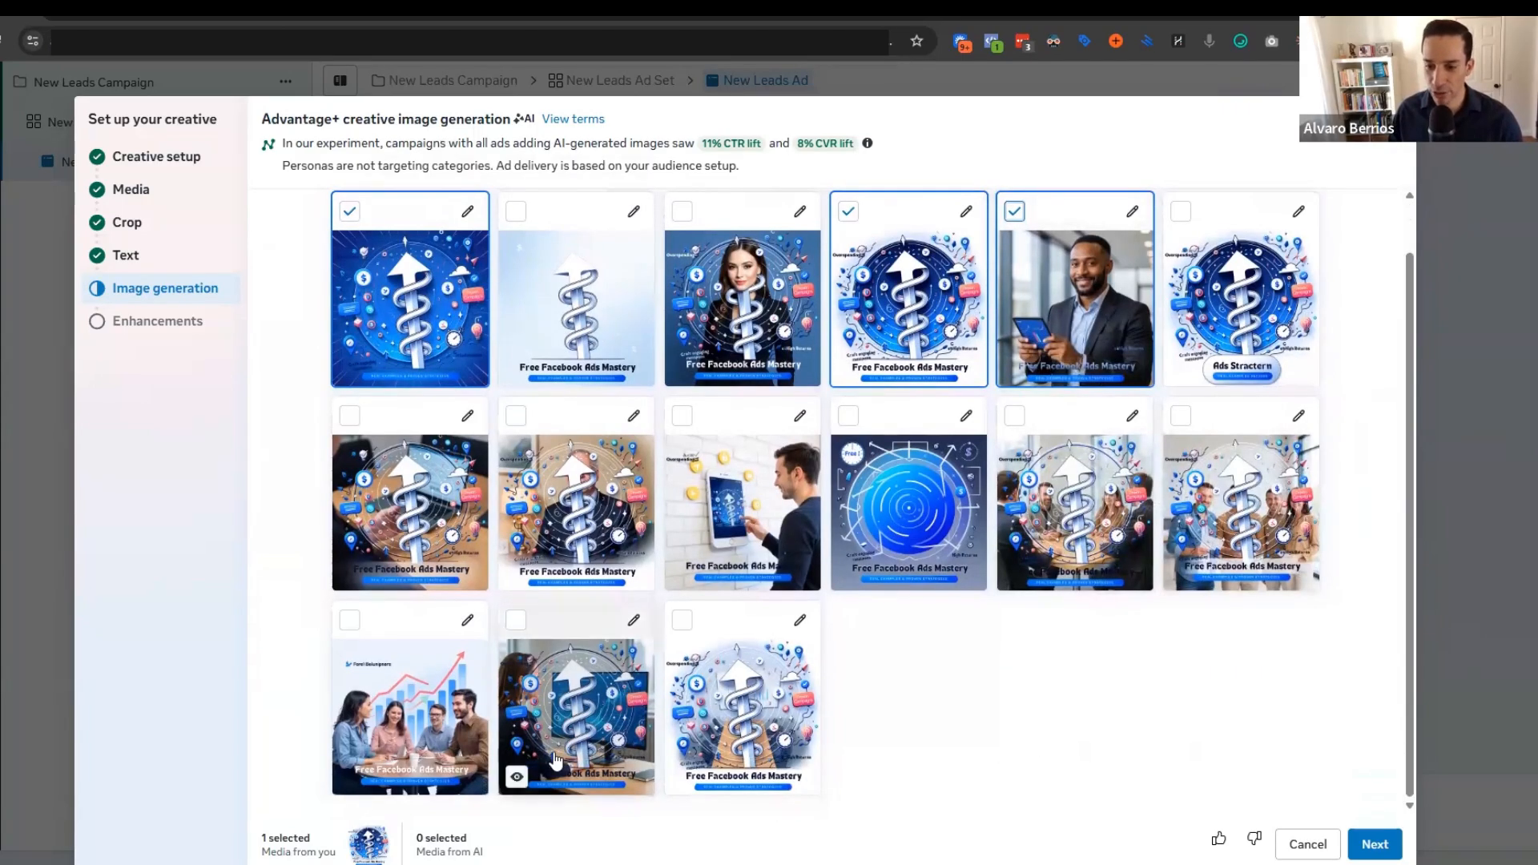
{"action": "left_click", "coordinate": [350, 417]}
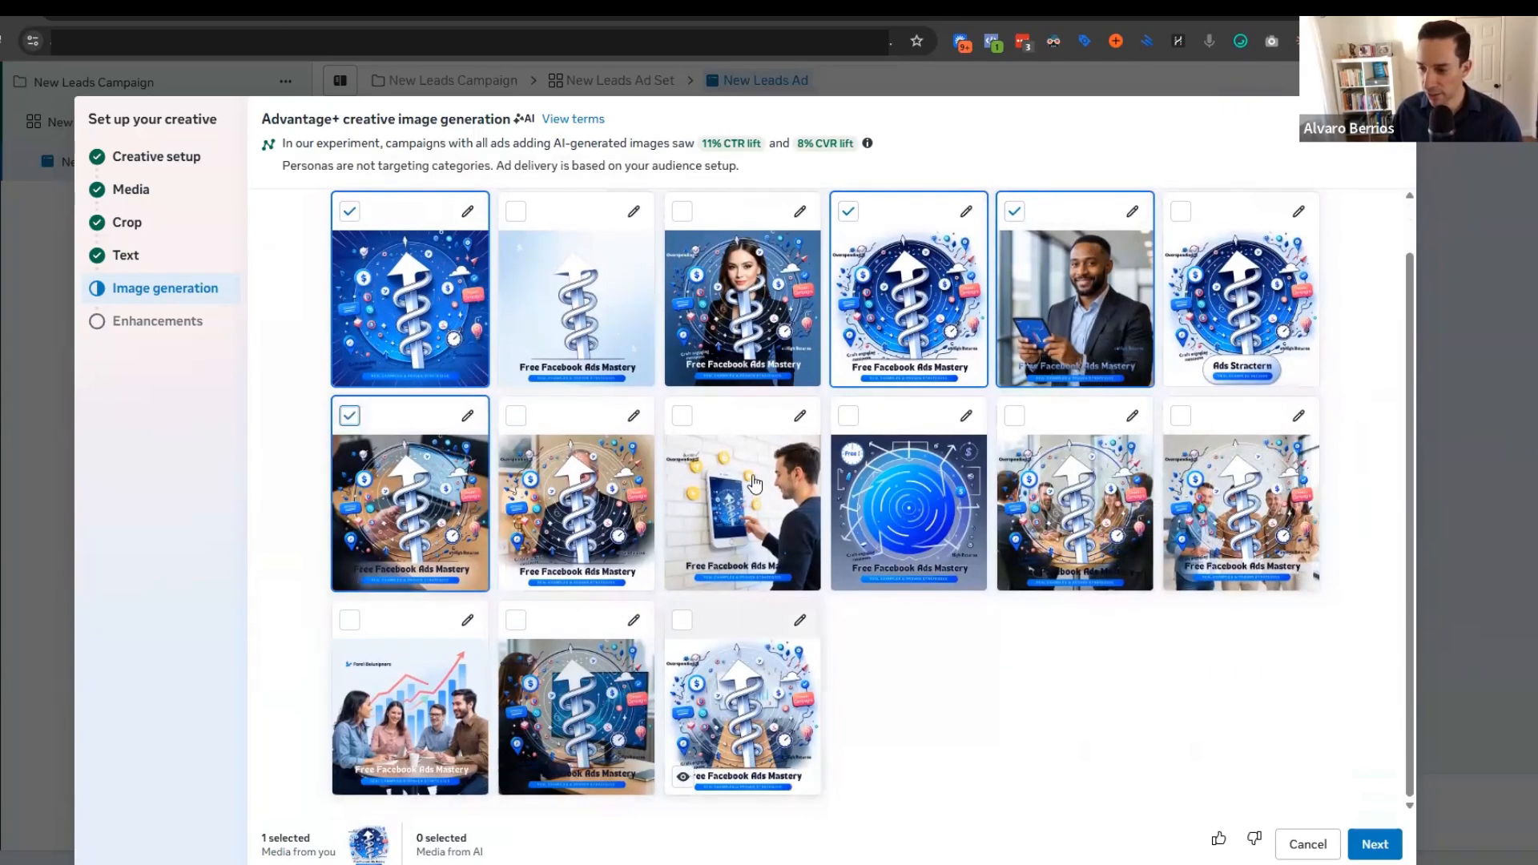
{"action": "left_click", "coordinate": [682, 418]}
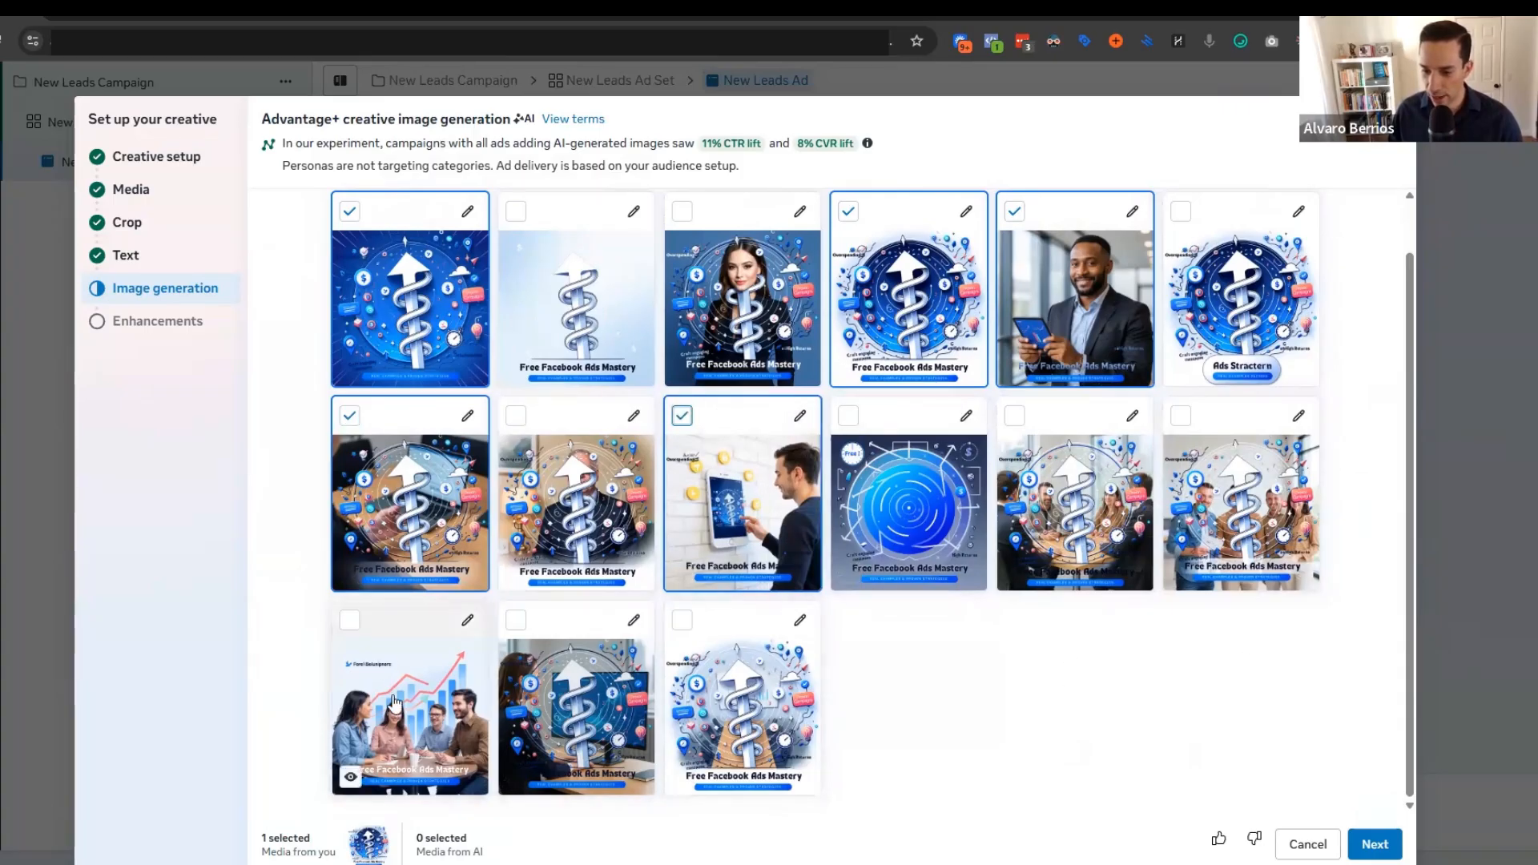
{"action": "left_click", "coordinate": [347, 624]}
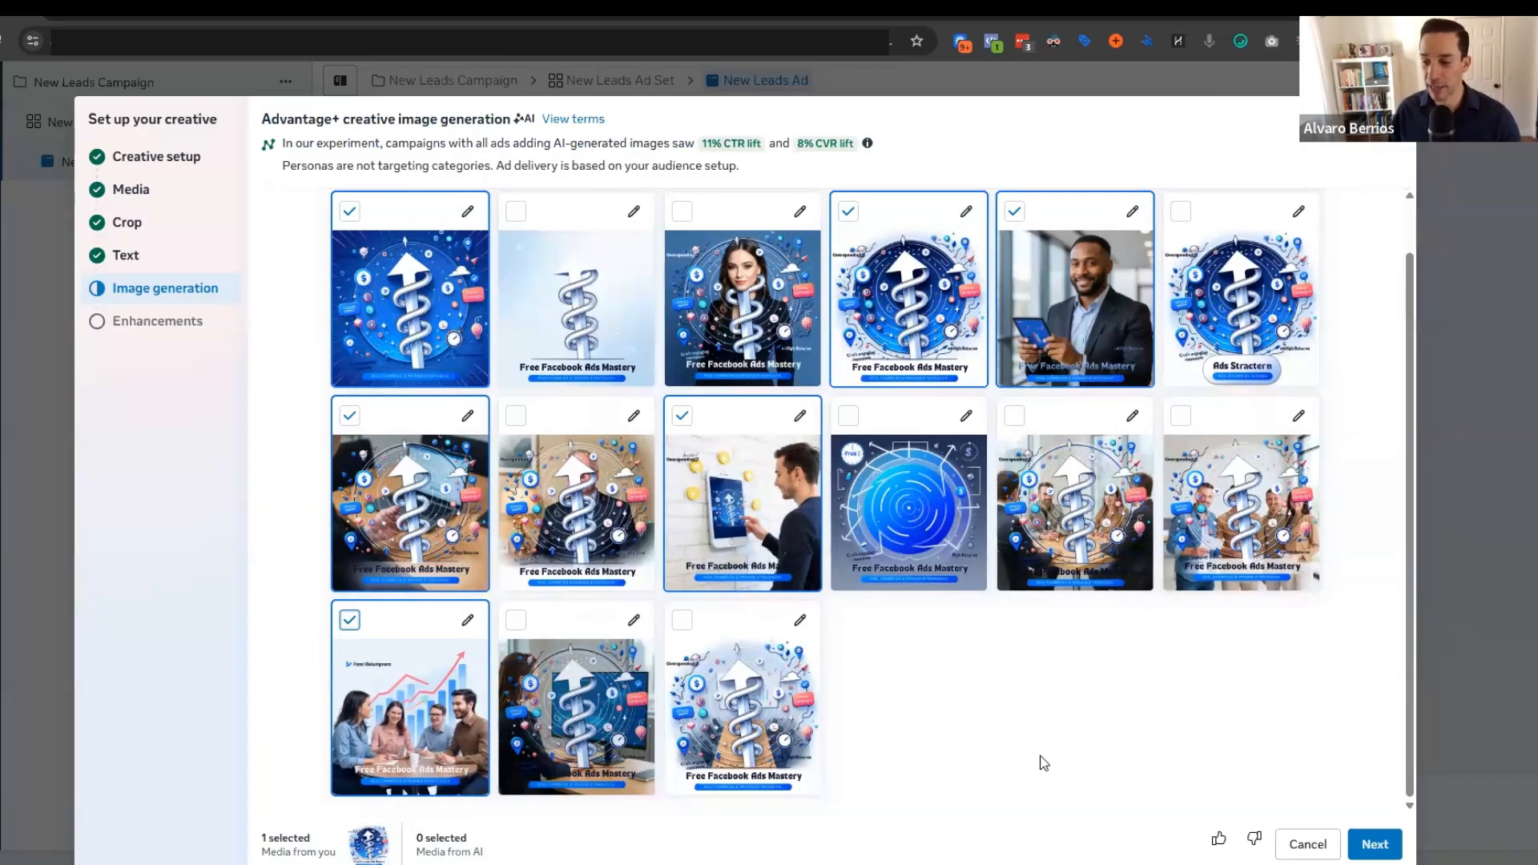
{"action": "left_click", "coordinate": [1373, 848]}
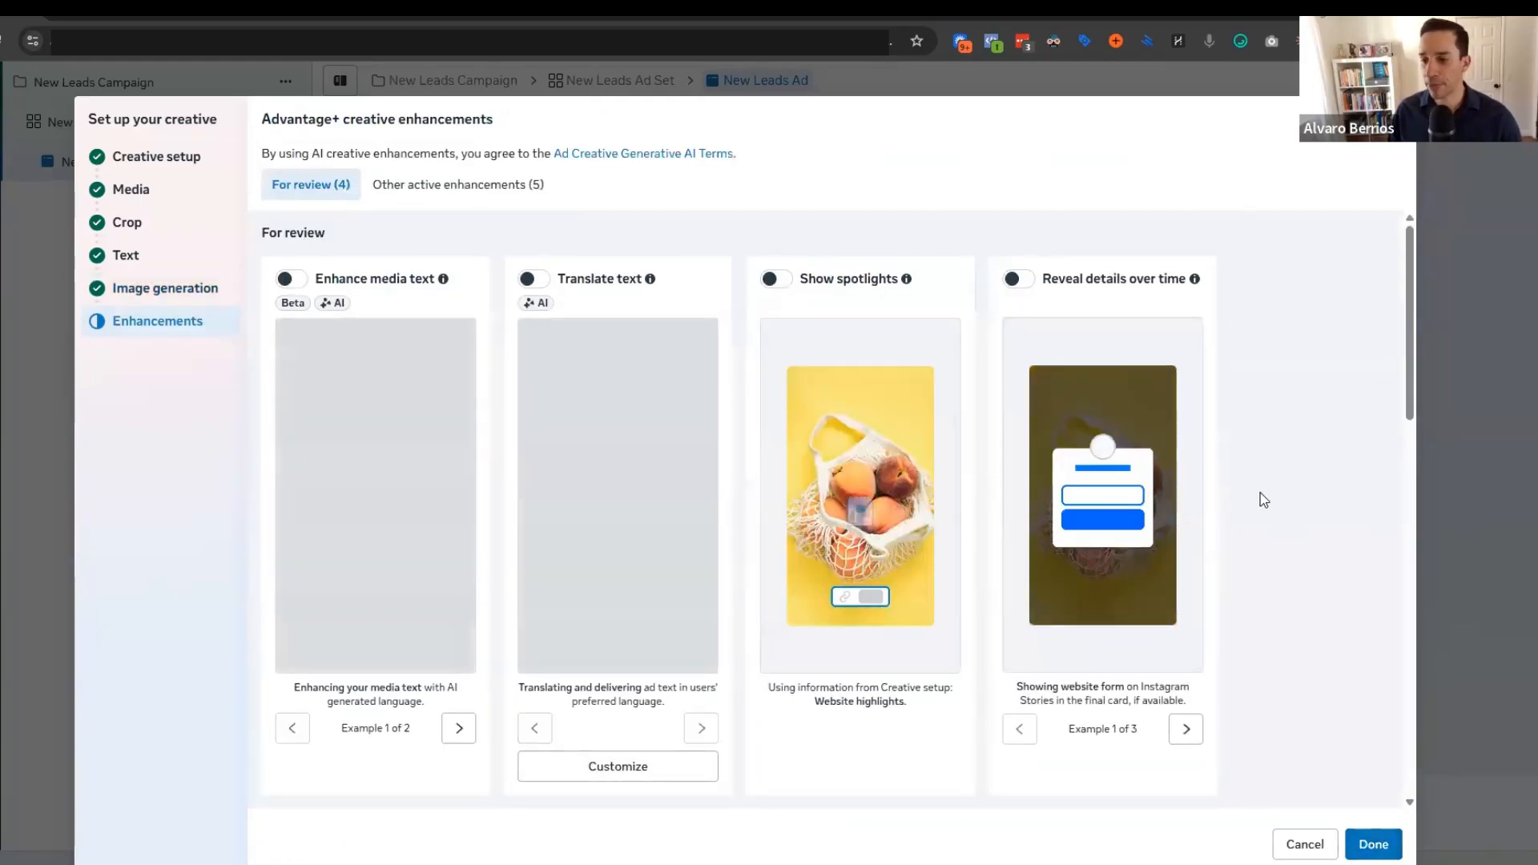
Step: Examine the Advantage+ creative enhancements, both those for review and the other active ones
{"action": "left_click_drag", "start_coordinate": [299, 121], "coordinate": [505, 124]}
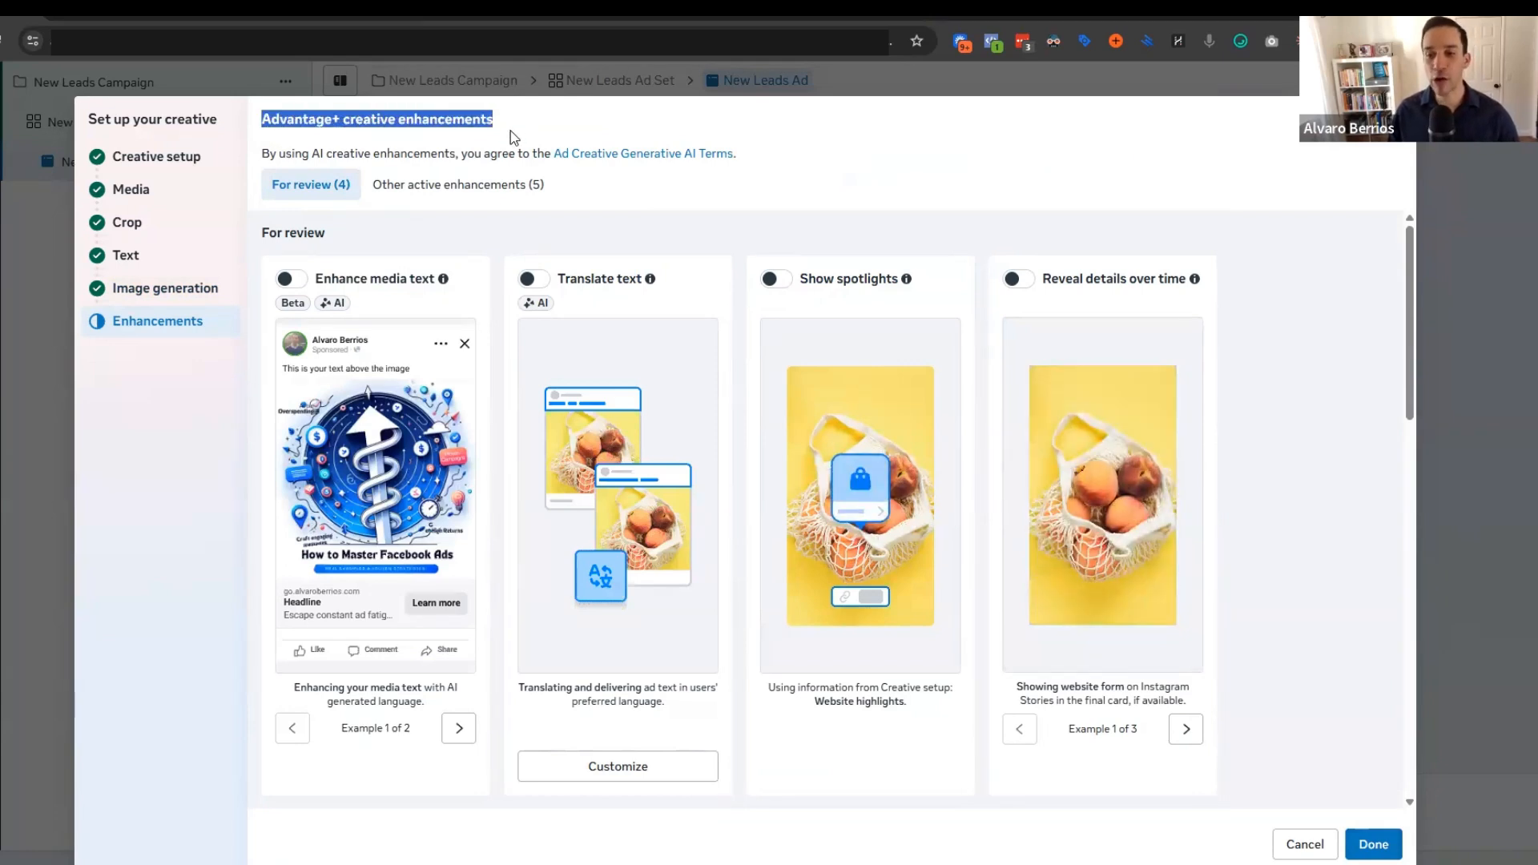
{"action": "left_click", "coordinate": [511, 131]}
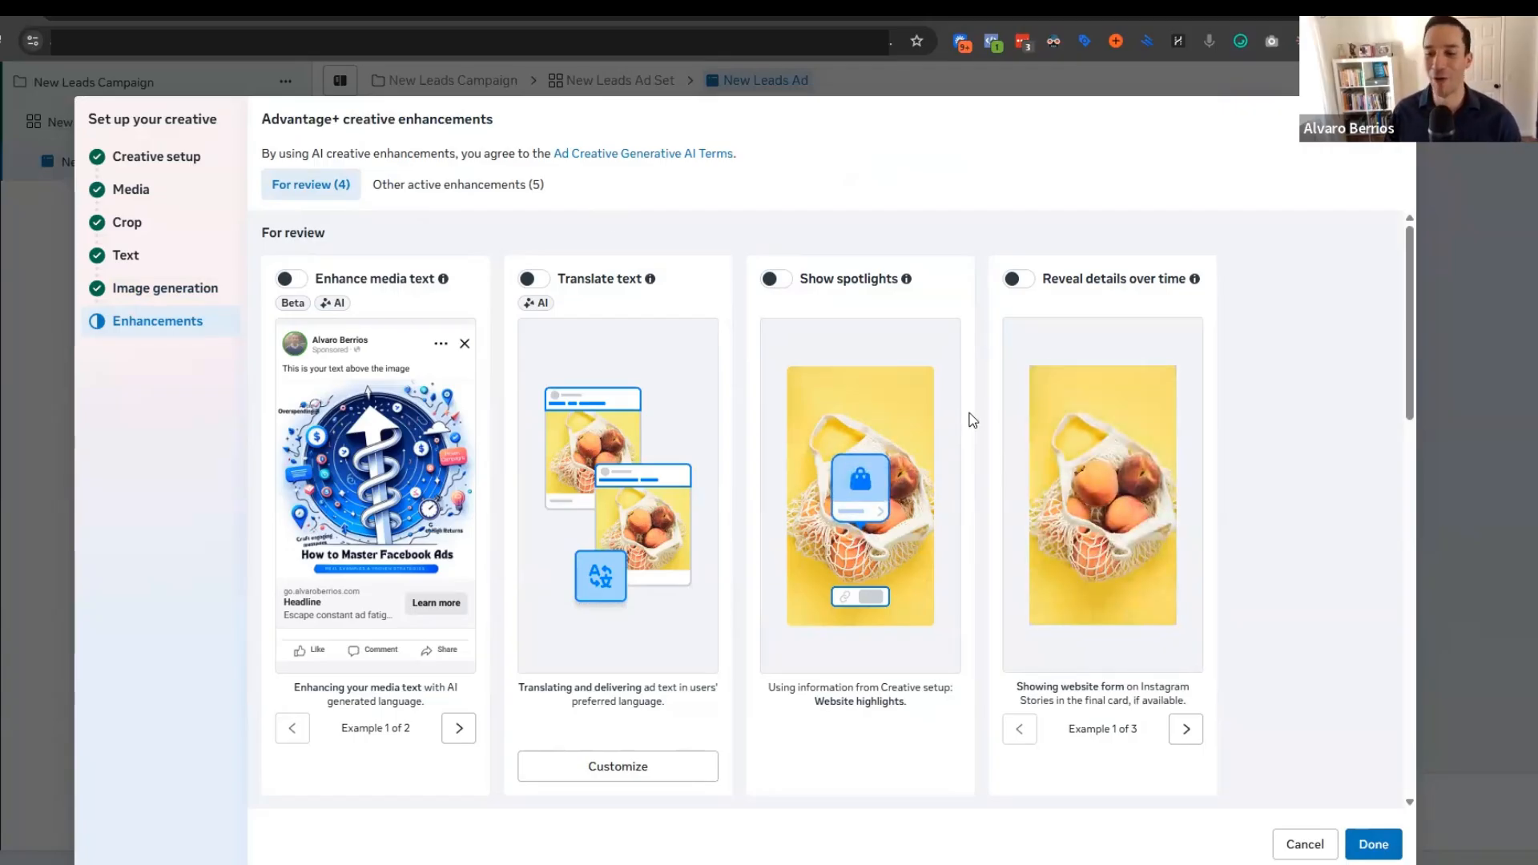
{"action": "right_click", "coordinate": [1337, 422]}
{"action": "left_click", "coordinate": [1337, 321]}
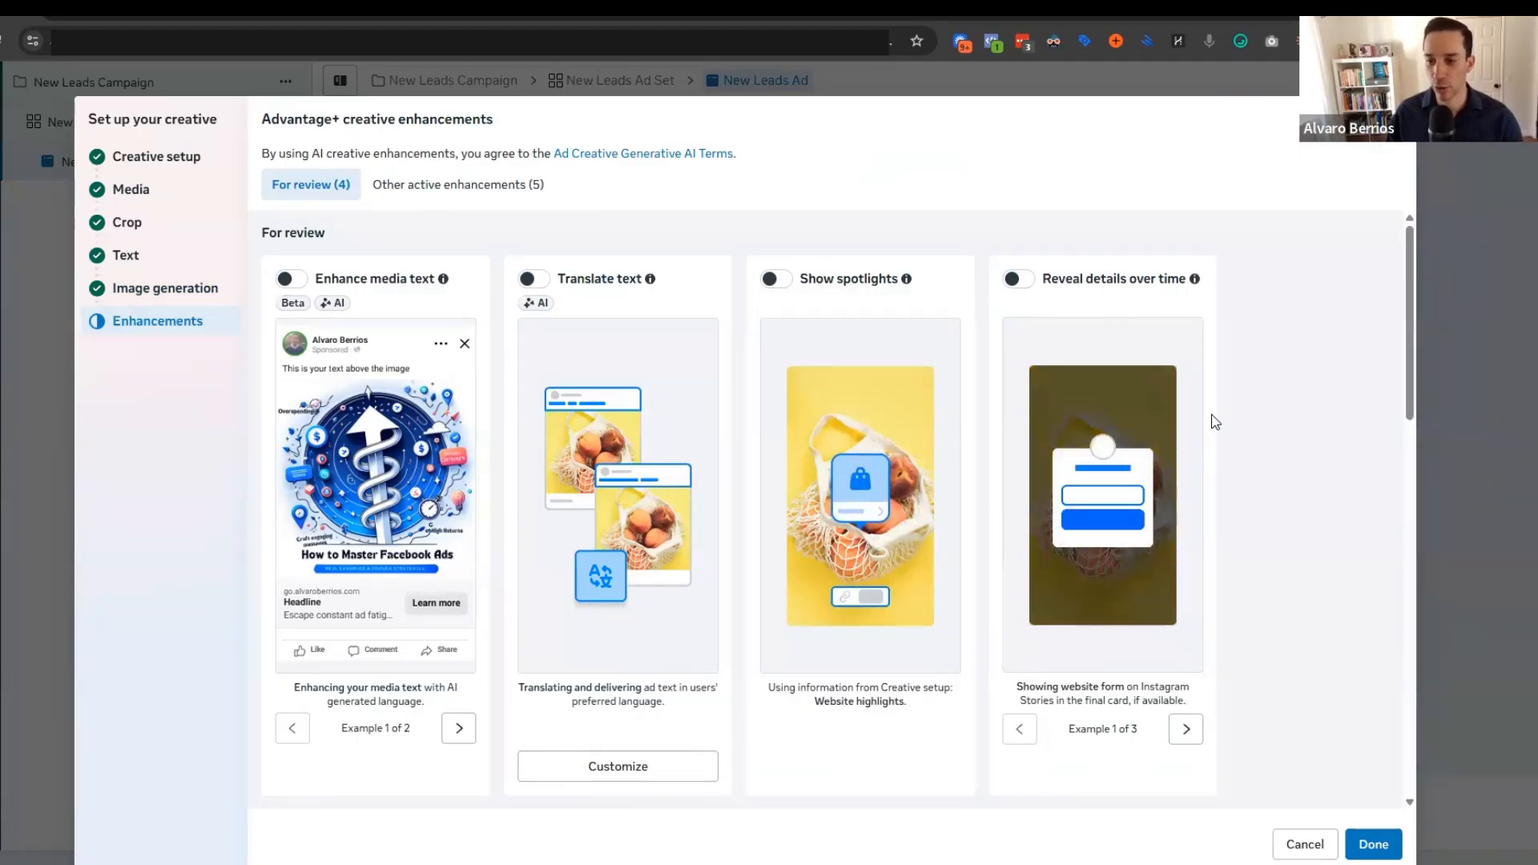
{"action": "scroll", "coordinate": [1229, 398], "scroll_direction": "down", "scroll_amount": 7}
{"action": "scroll", "coordinate": [1224, 395], "scroll_direction": "up", "scroll_amount": 1}
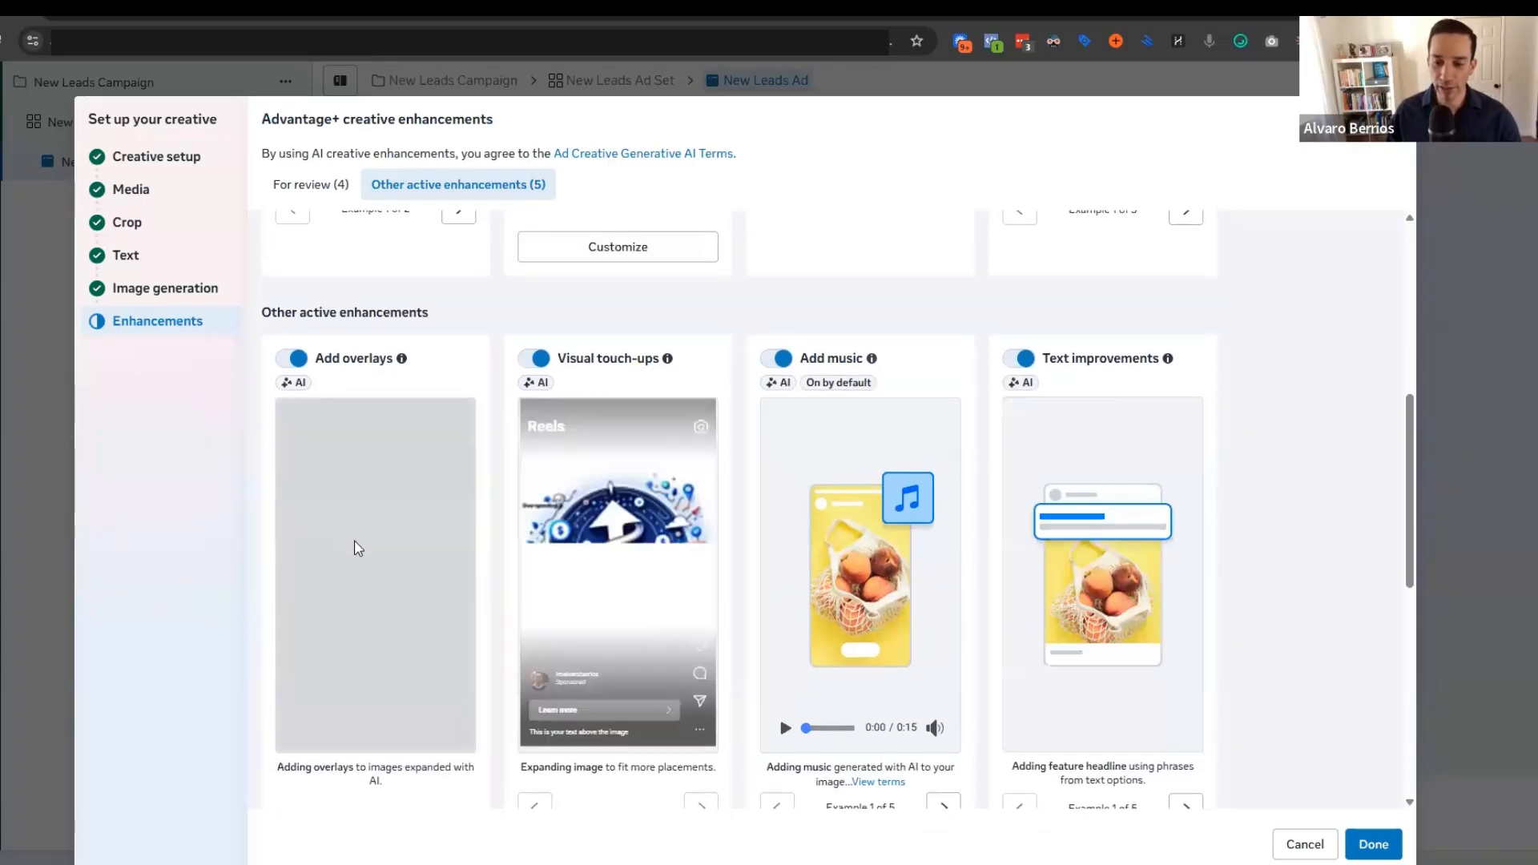
{"action": "scroll", "coordinate": [358, 549], "scroll_direction": "down", "scroll_amount": 2}
{"action": "scroll", "coordinate": [358, 542], "scroll_direction": "up", "scroll_amount": 2}
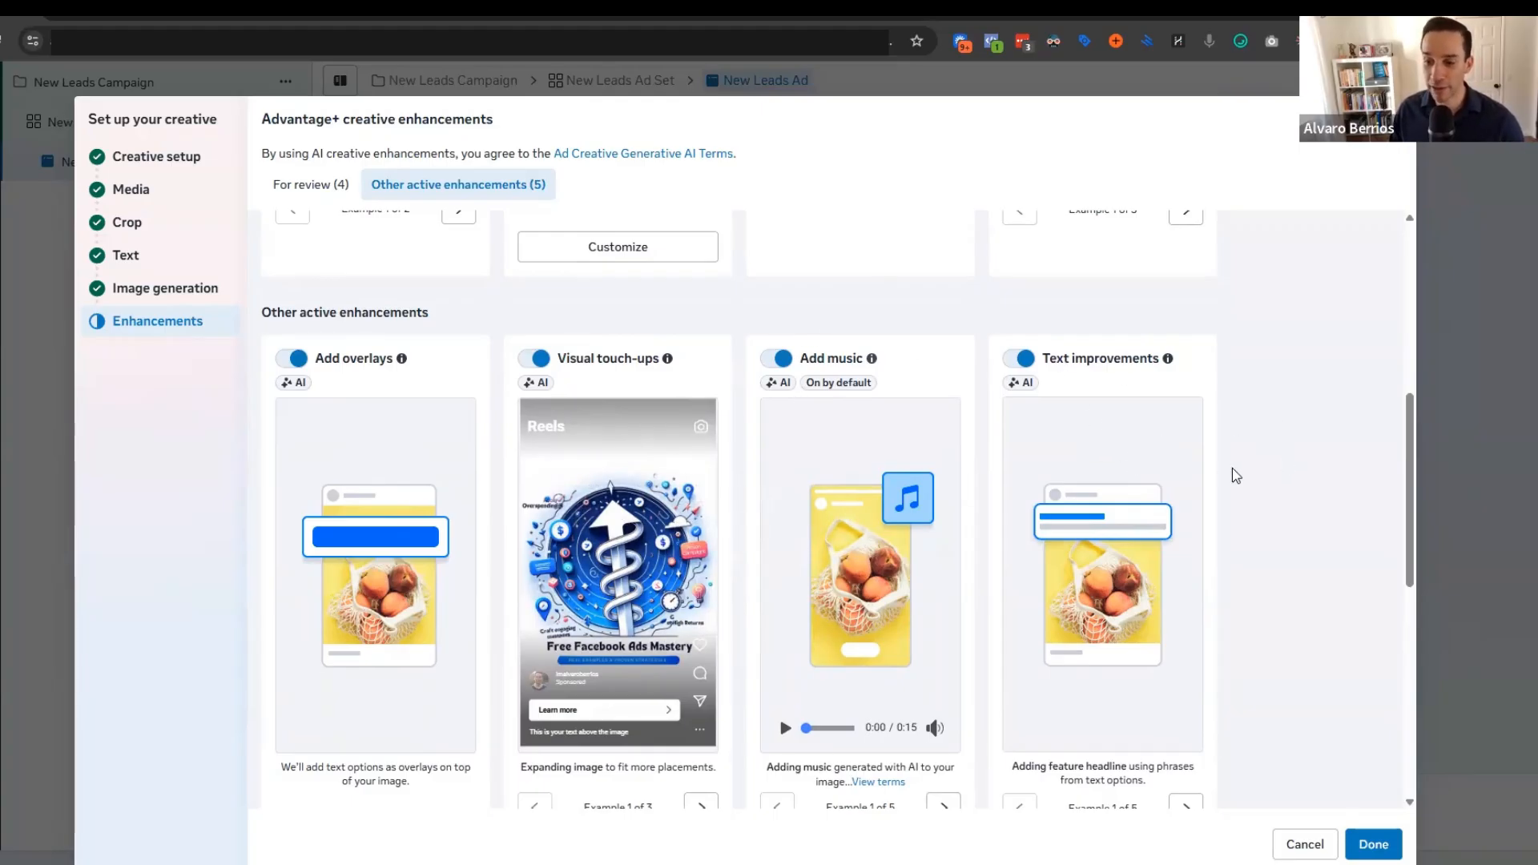
Step: Turn off the Text improvements enhancement for the ad
{"action": "left_click", "coordinate": [1019, 359]}
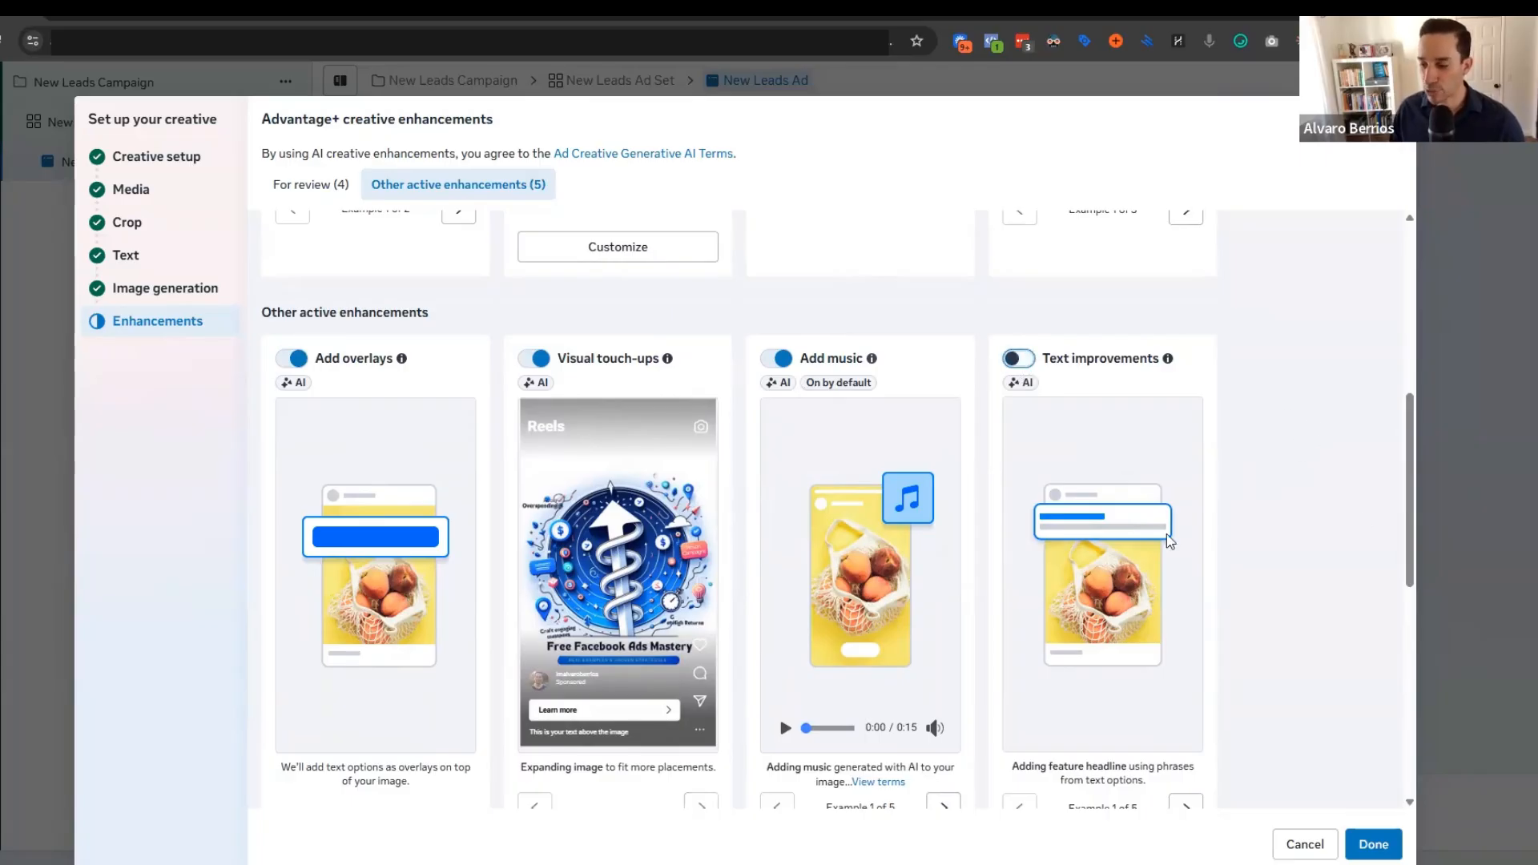
{"action": "left_click_drag", "start_coordinate": [361, 120], "coordinate": [488, 116]}
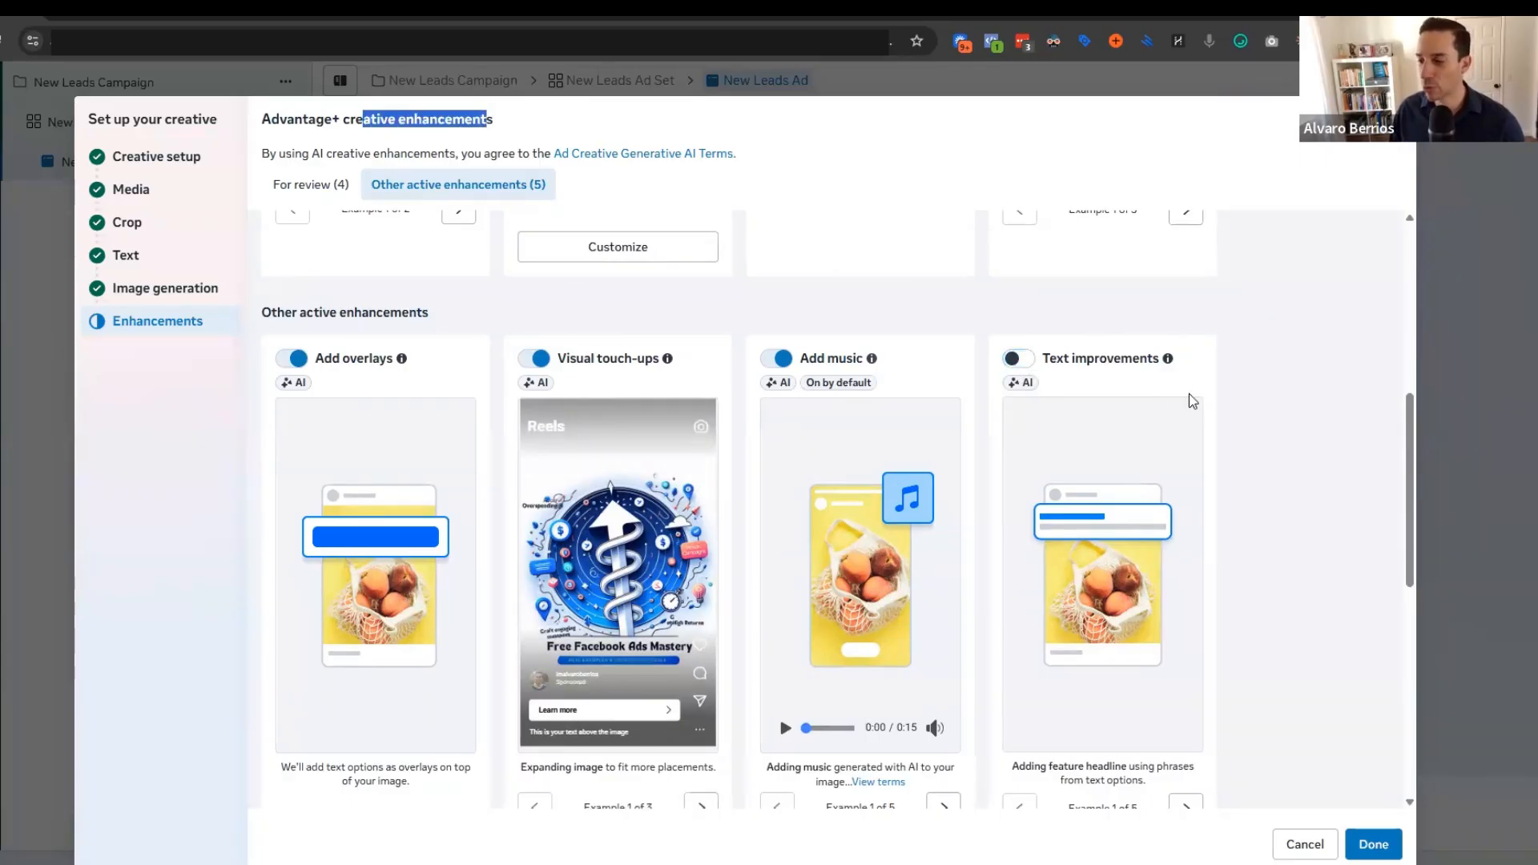
Step: Turn off the Add animation enhancement for the ad and finish the creative setup
{"action": "left_click", "coordinate": [1250, 440]}
{"action": "scroll", "coordinate": [1256, 425], "scroll_direction": "down", "scroll_amount": 1}
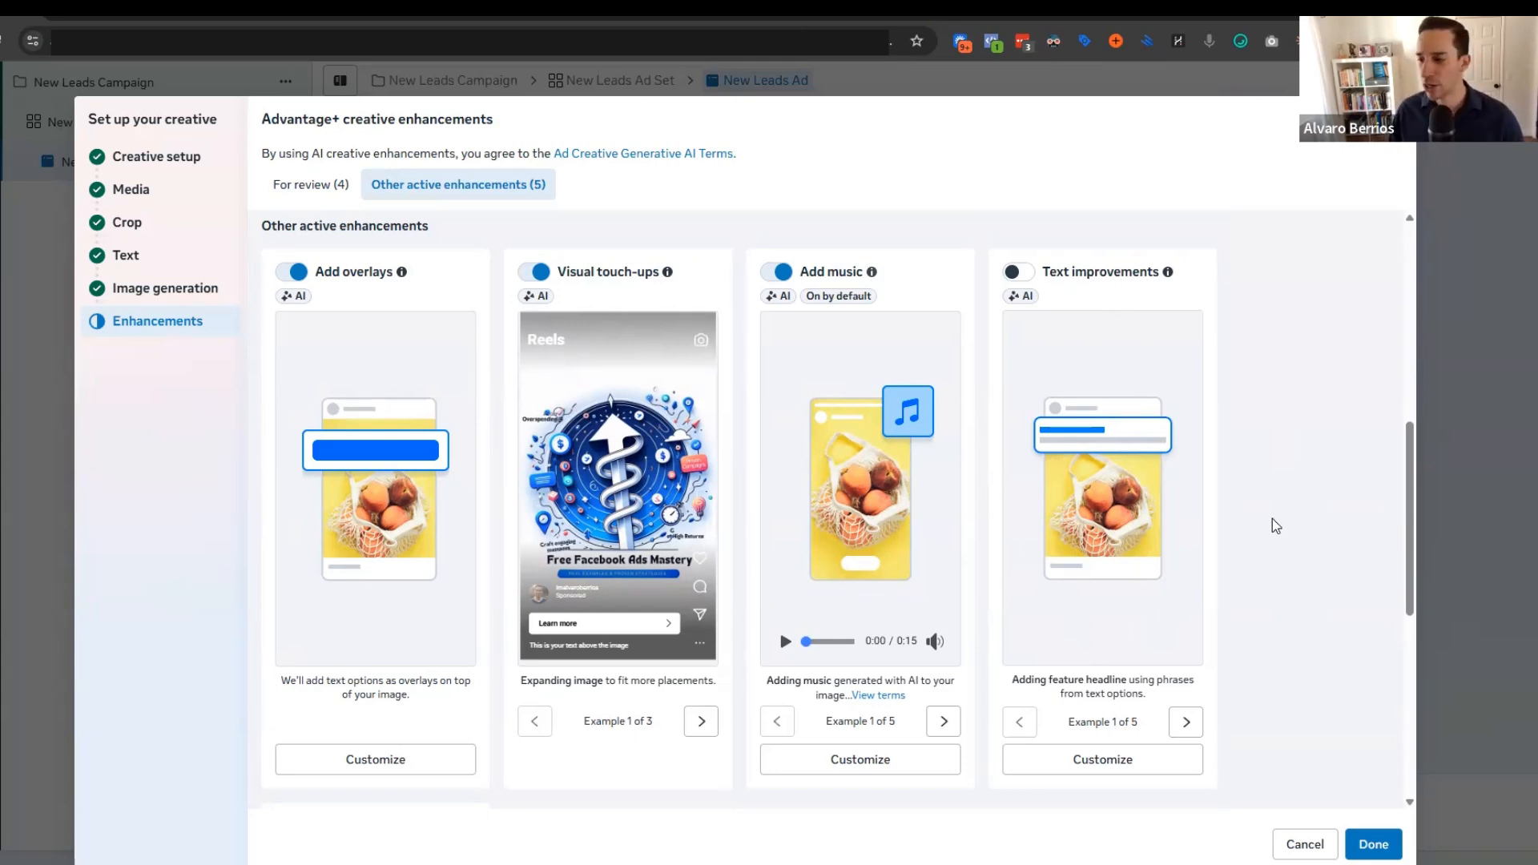
{"action": "scroll", "coordinate": [1306, 657], "scroll_direction": "down", "scroll_amount": 5}
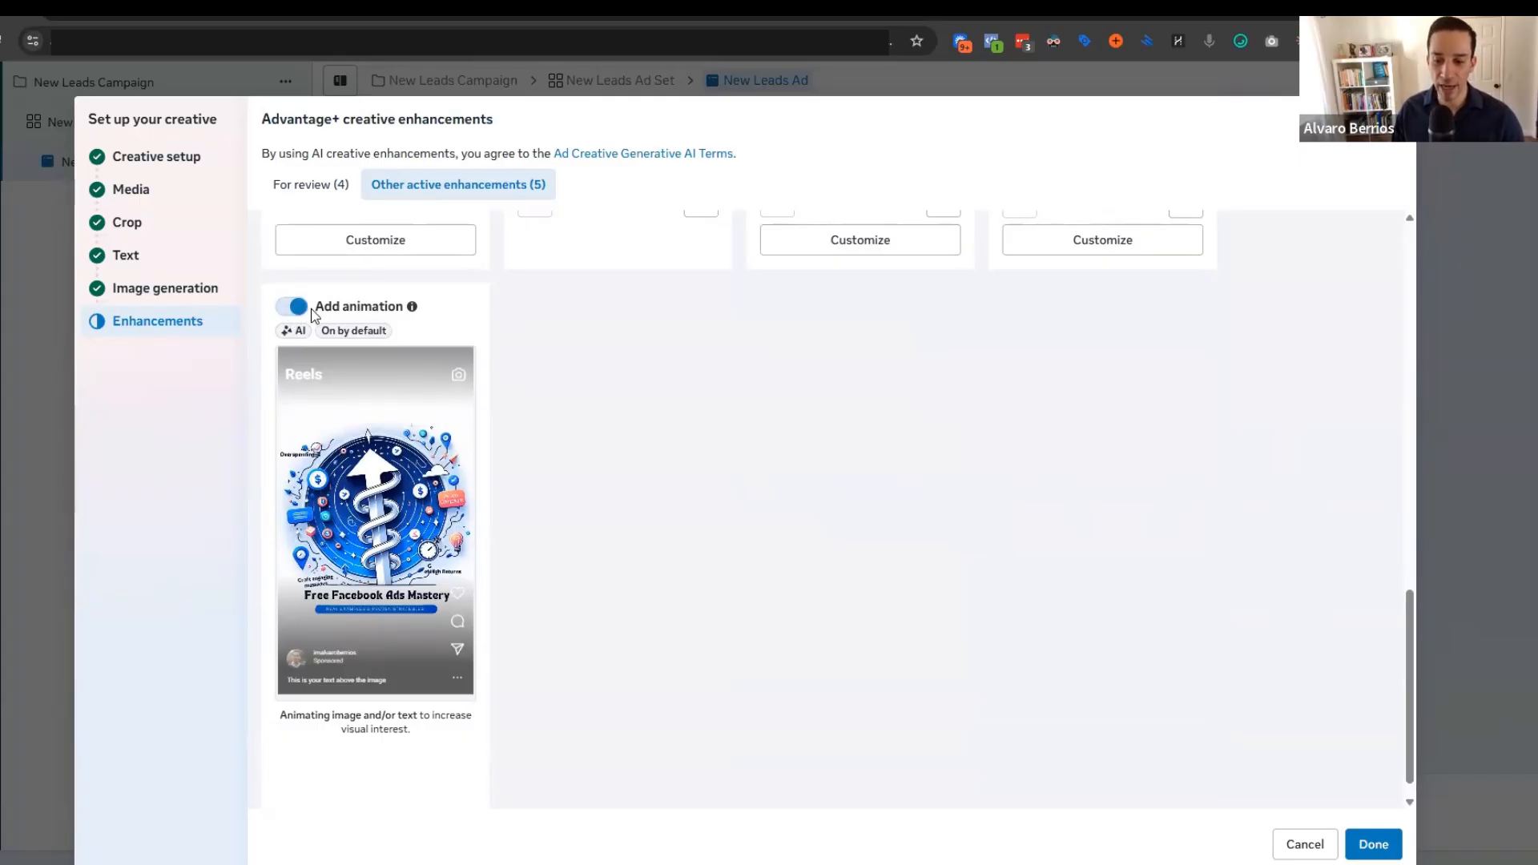
{"action": "scroll", "coordinate": [642, 645], "scroll_direction": "up", "scroll_amount": 5}
{"action": "scroll", "coordinate": [636, 680], "scroll_direction": "down", "scroll_amount": 6}
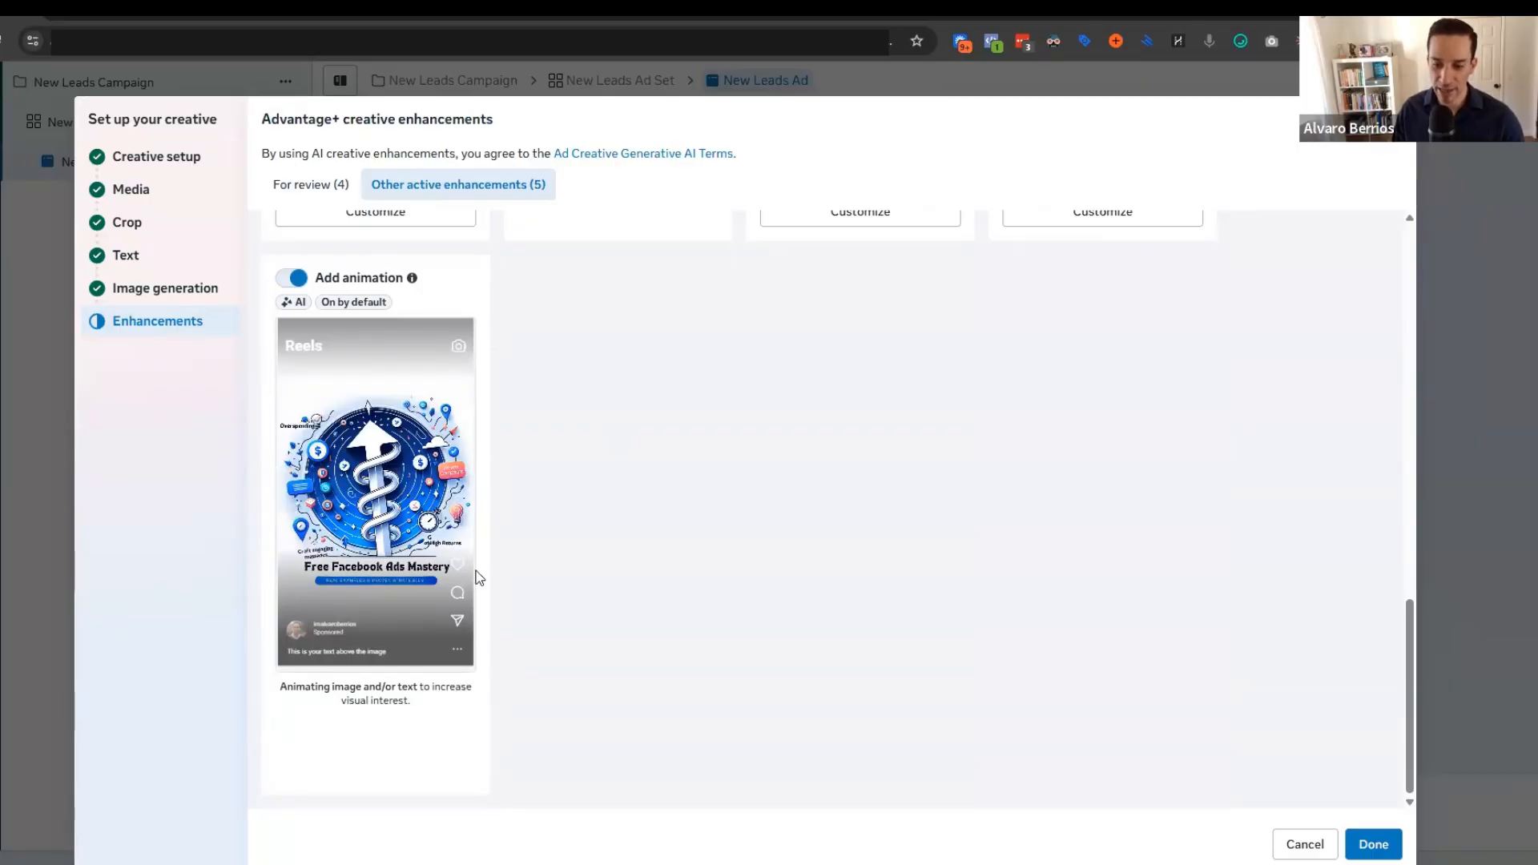
{"action": "left_click", "coordinate": [292, 278]}
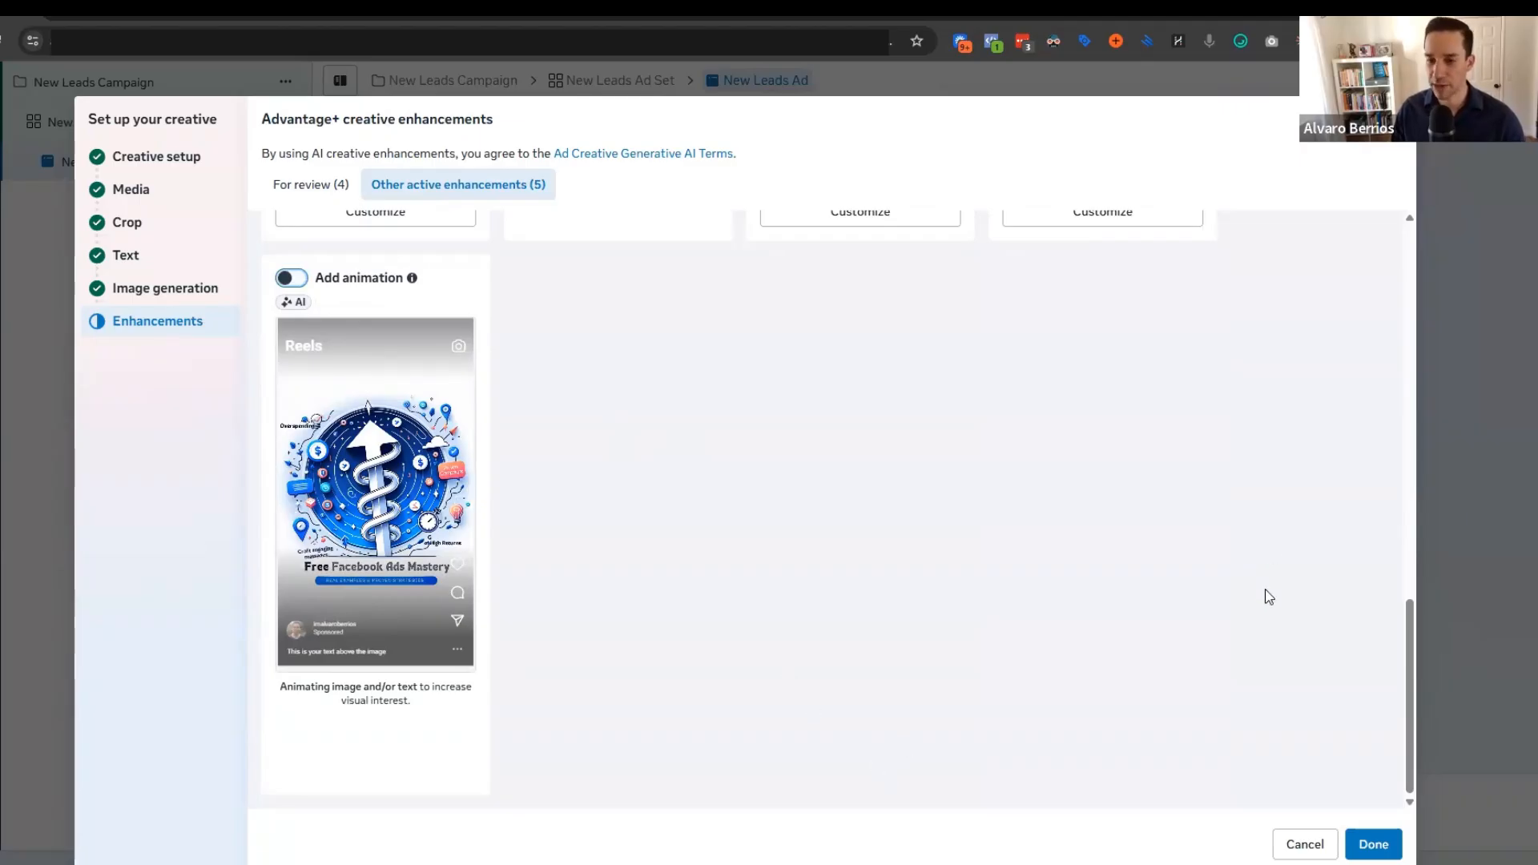
{"action": "scroll", "coordinate": [1282, 601], "scroll_direction": "up", "scroll_amount": 4}
{"action": "scroll", "coordinate": [1338, 613], "scroll_direction": "down", "scroll_amount": 4}
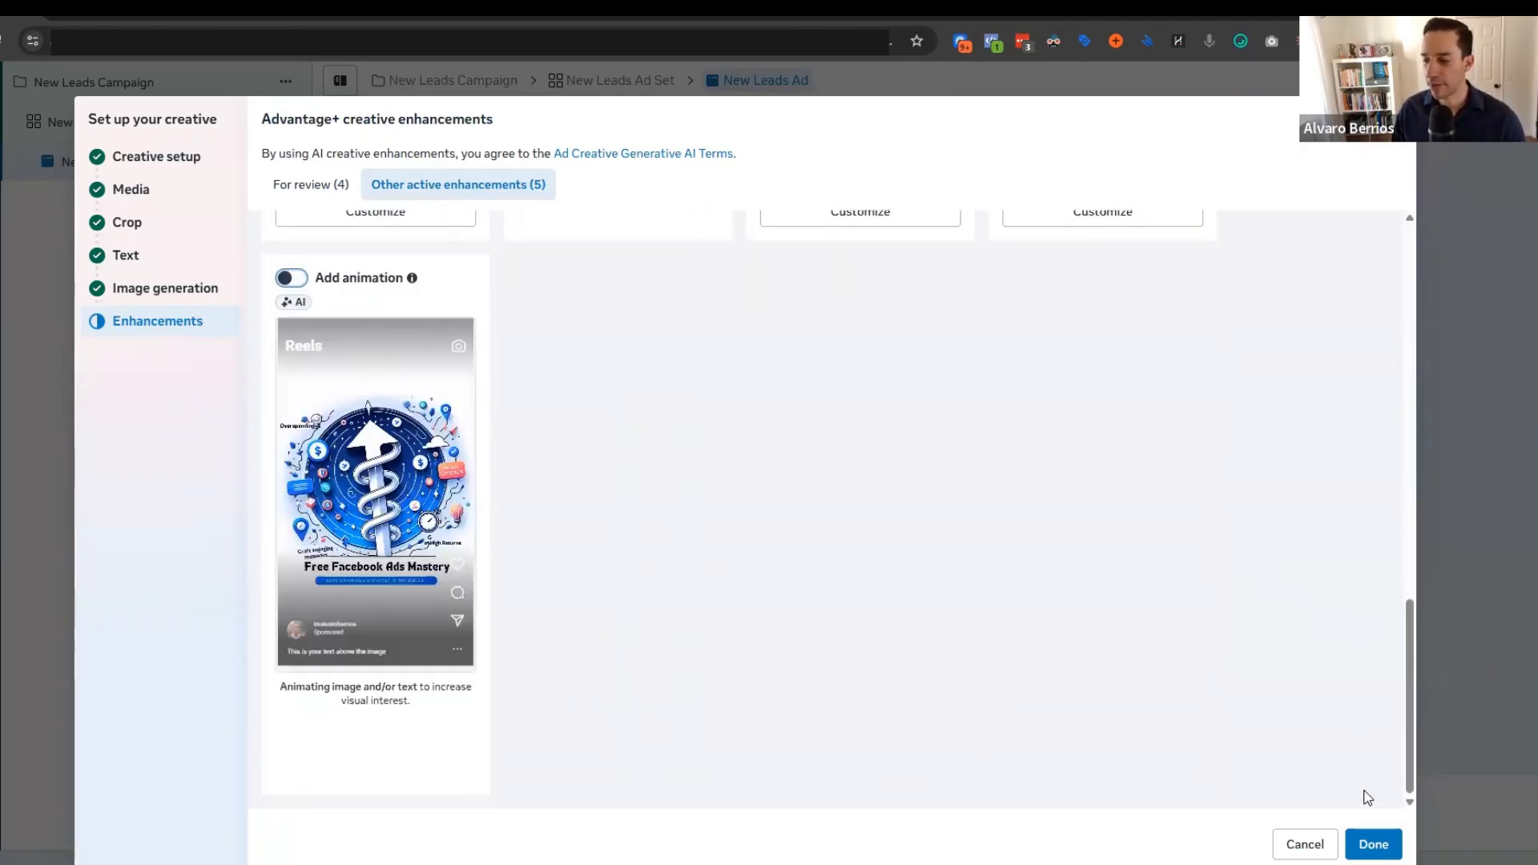
{"action": "left_click", "coordinate": [1373, 846]}
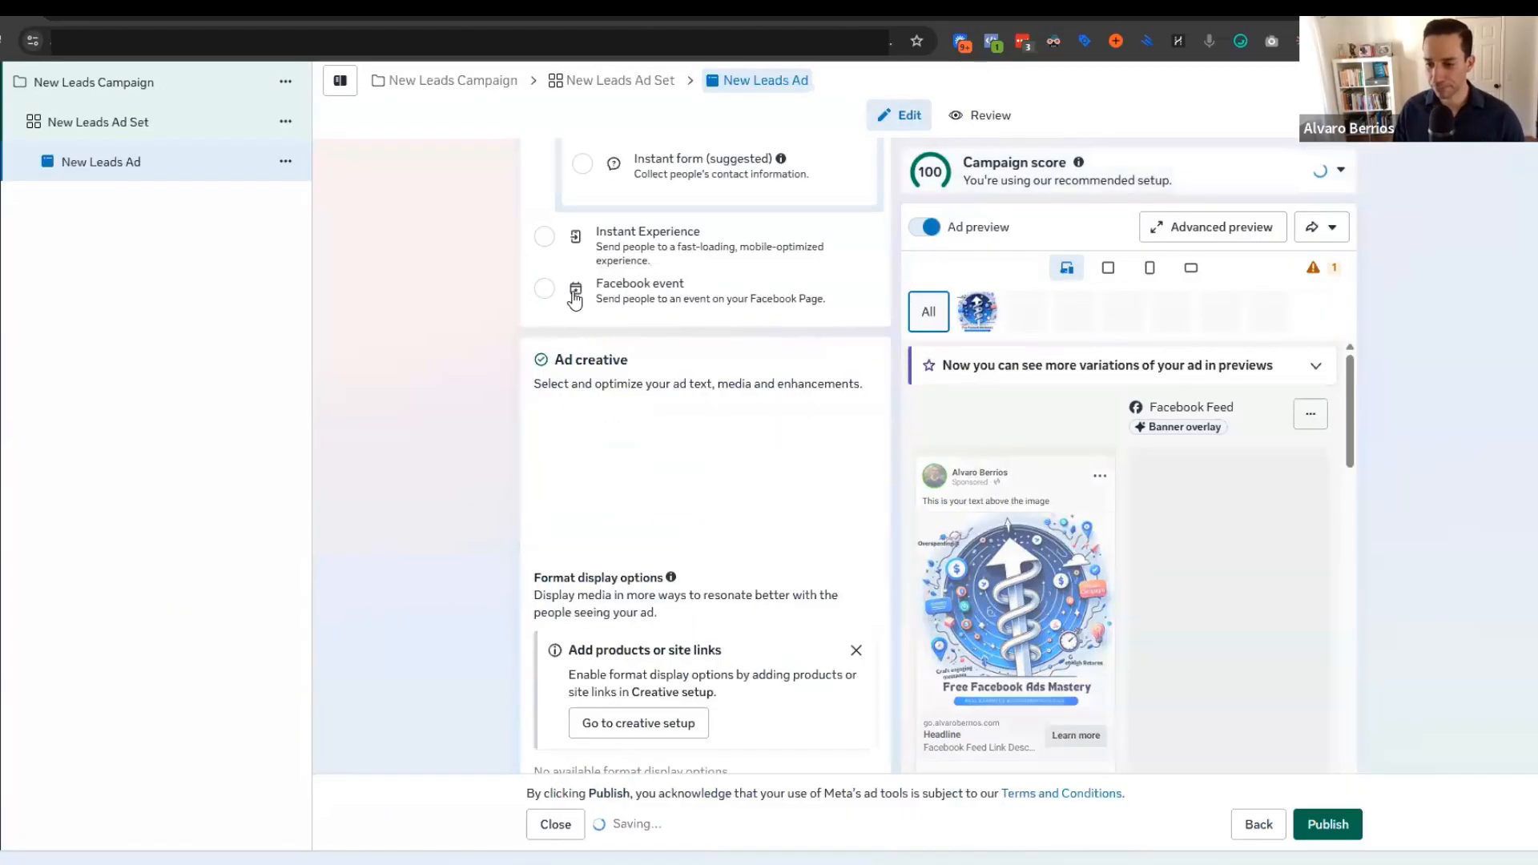
Step: Review the ad creative section, from media and AI images through ad text, call to action and Advantage+ creative enhancements
{"action": "scroll", "coordinate": [470, 425], "scroll_direction": "down", "scroll_amount": 2}
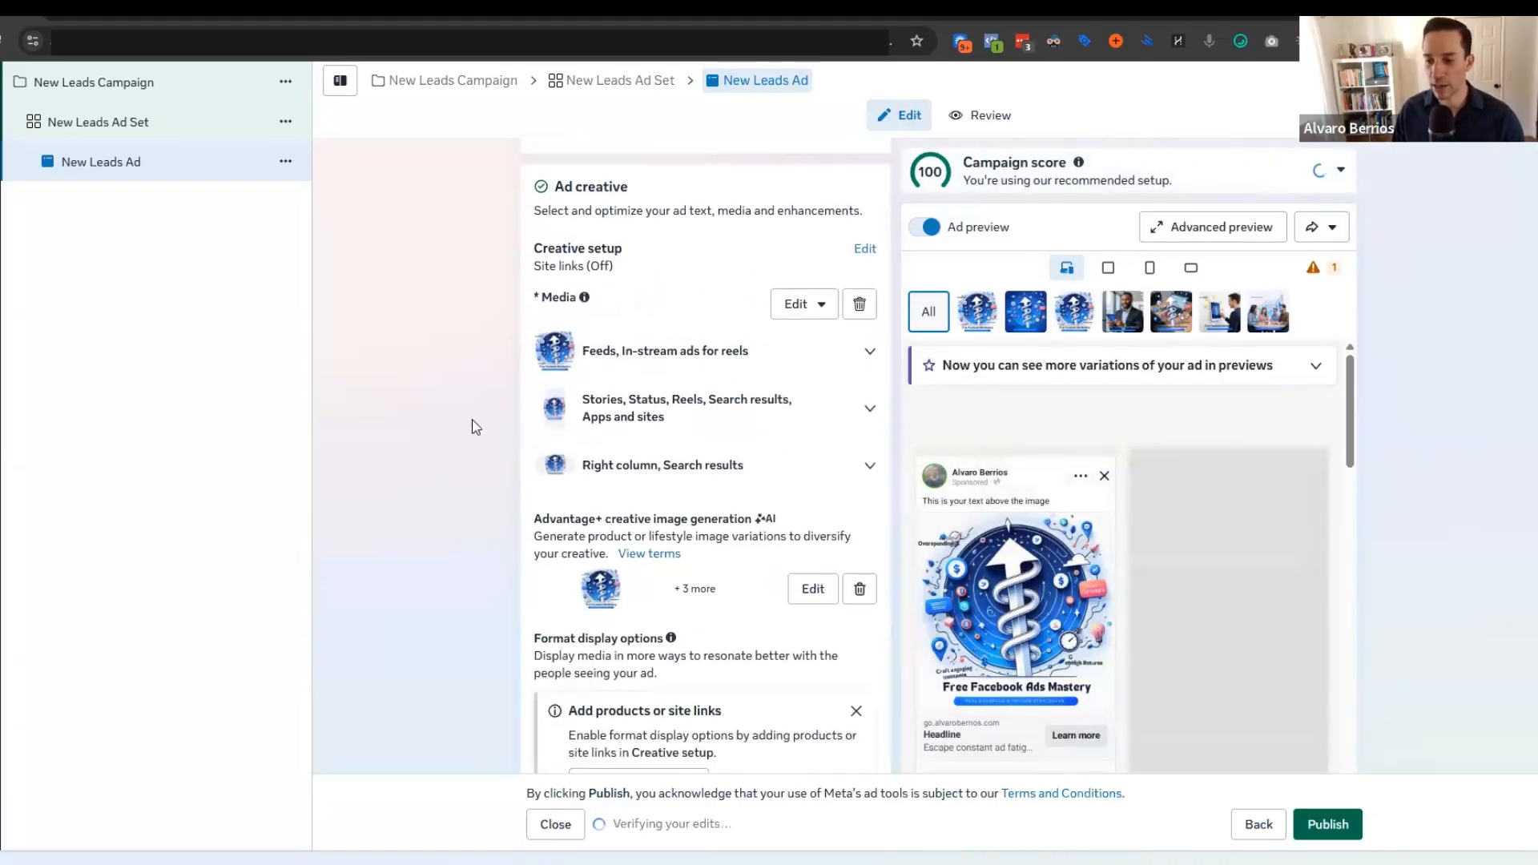
{"action": "scroll", "coordinate": [464, 384], "scroll_direction": "down", "scroll_amount": 3}
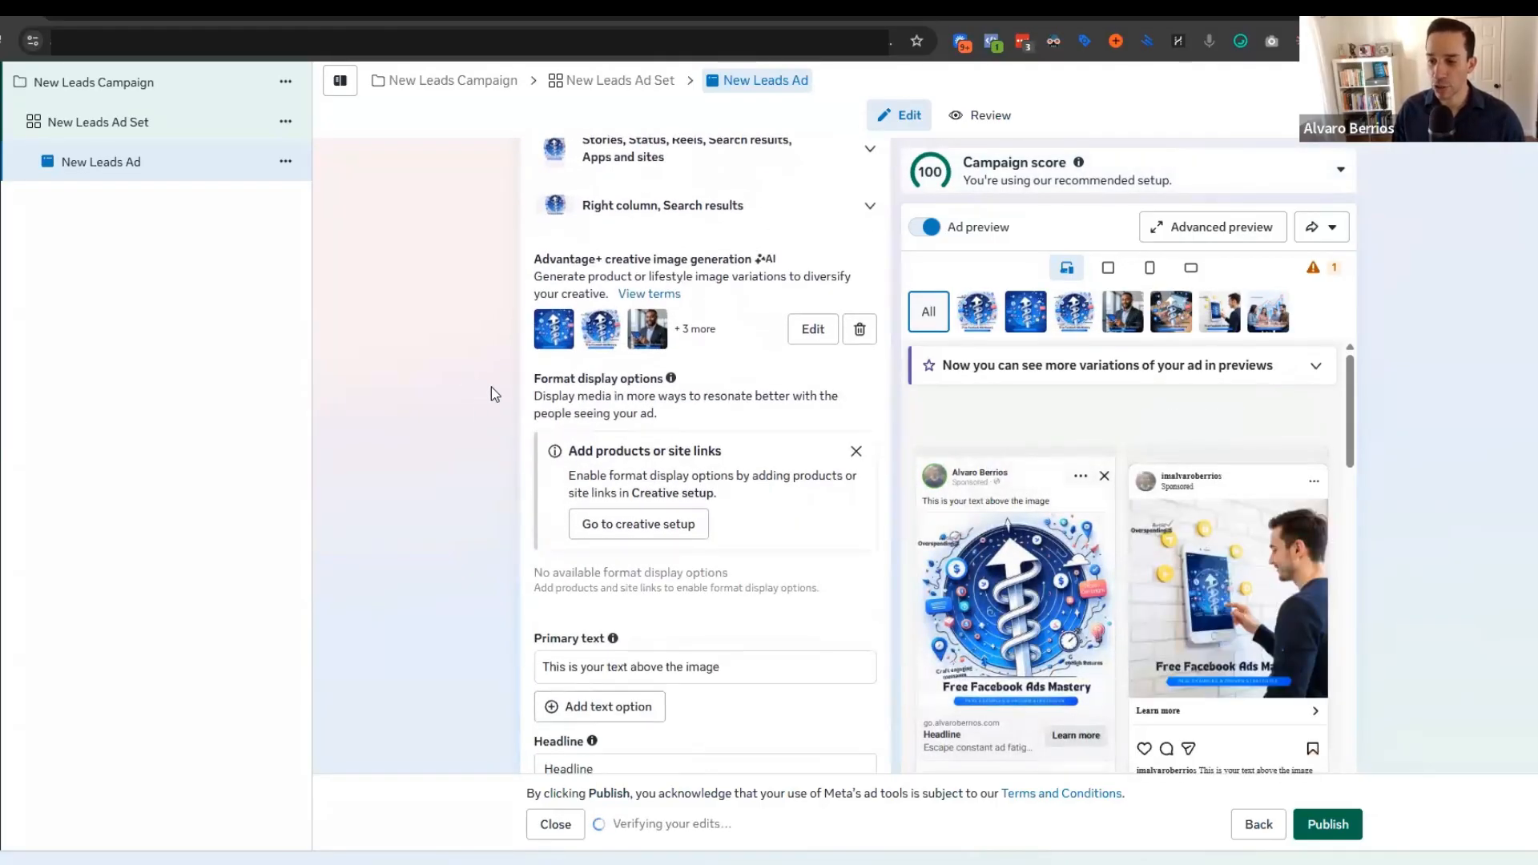
{"action": "scroll", "coordinate": [656, 325], "scroll_direction": "up", "scroll_amount": 2}
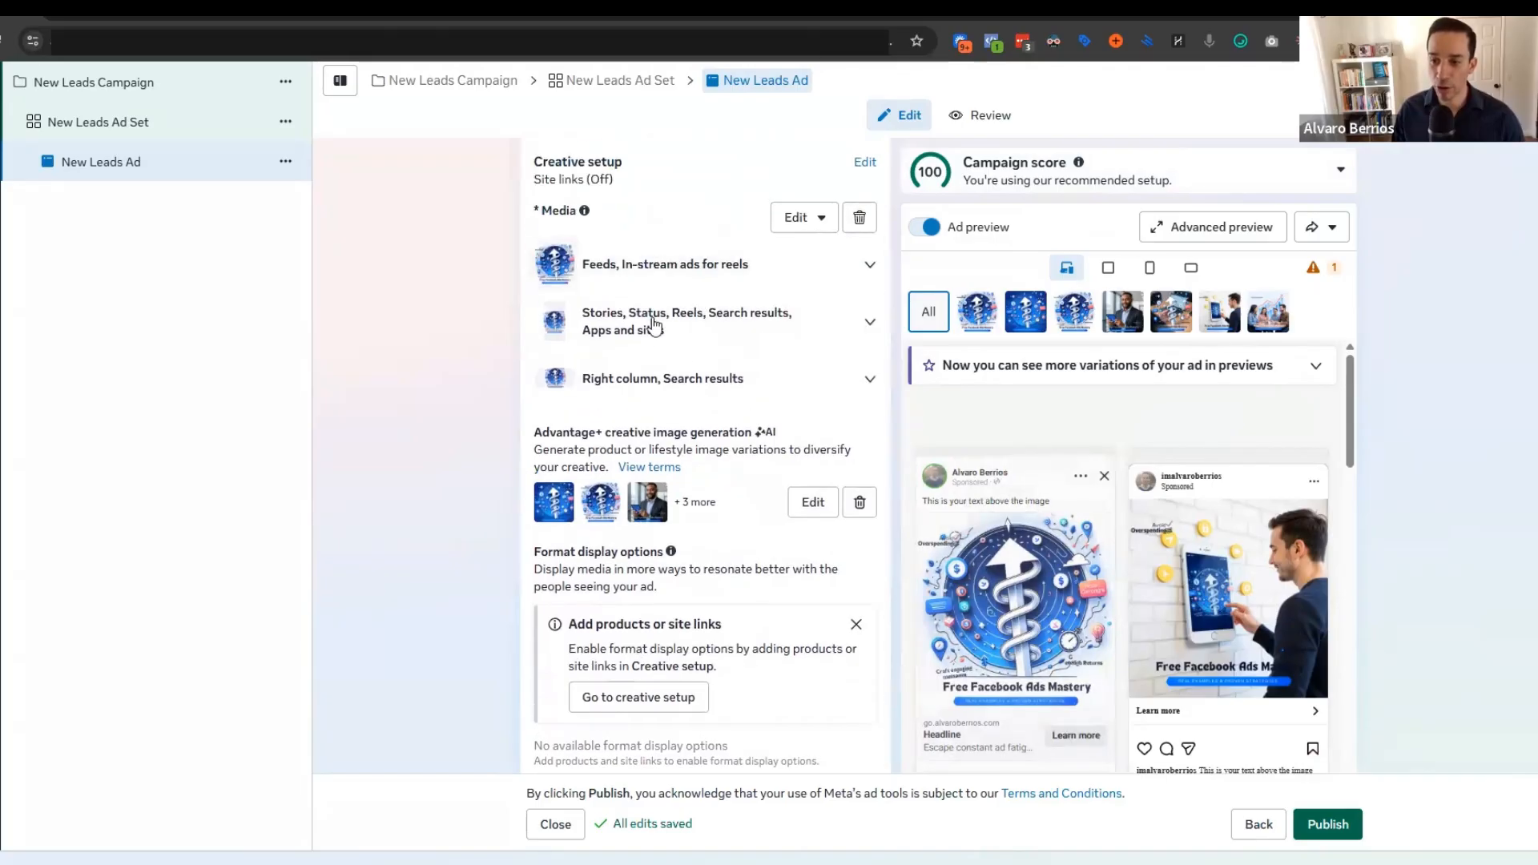
{"action": "scroll", "coordinate": [735, 543], "scroll_direction": "down", "scroll_amount": 4}
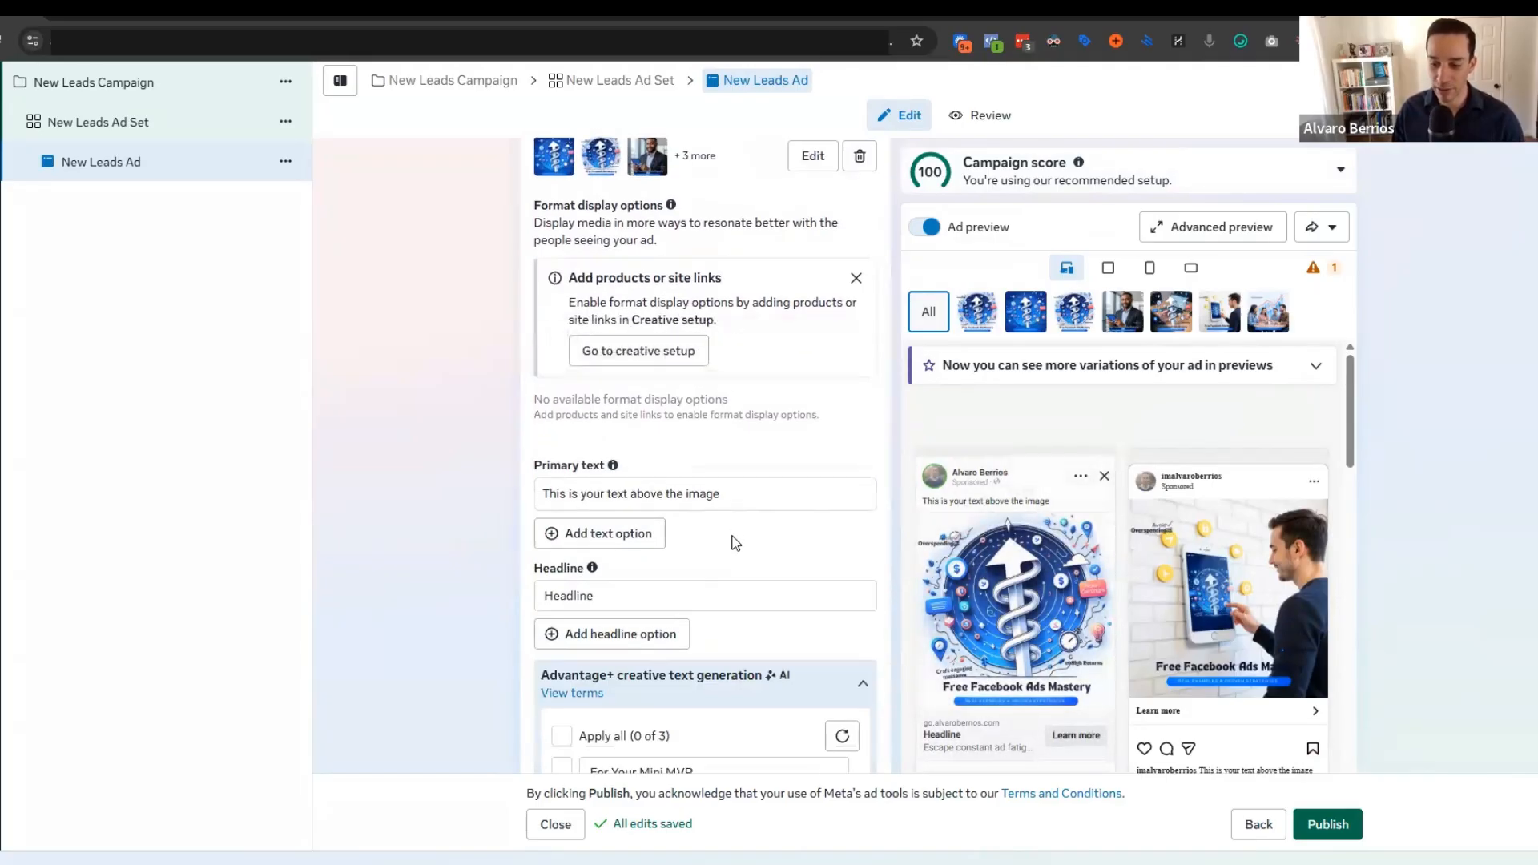
{"action": "scroll", "coordinate": [736, 543], "scroll_direction": "down", "scroll_amount": 8}
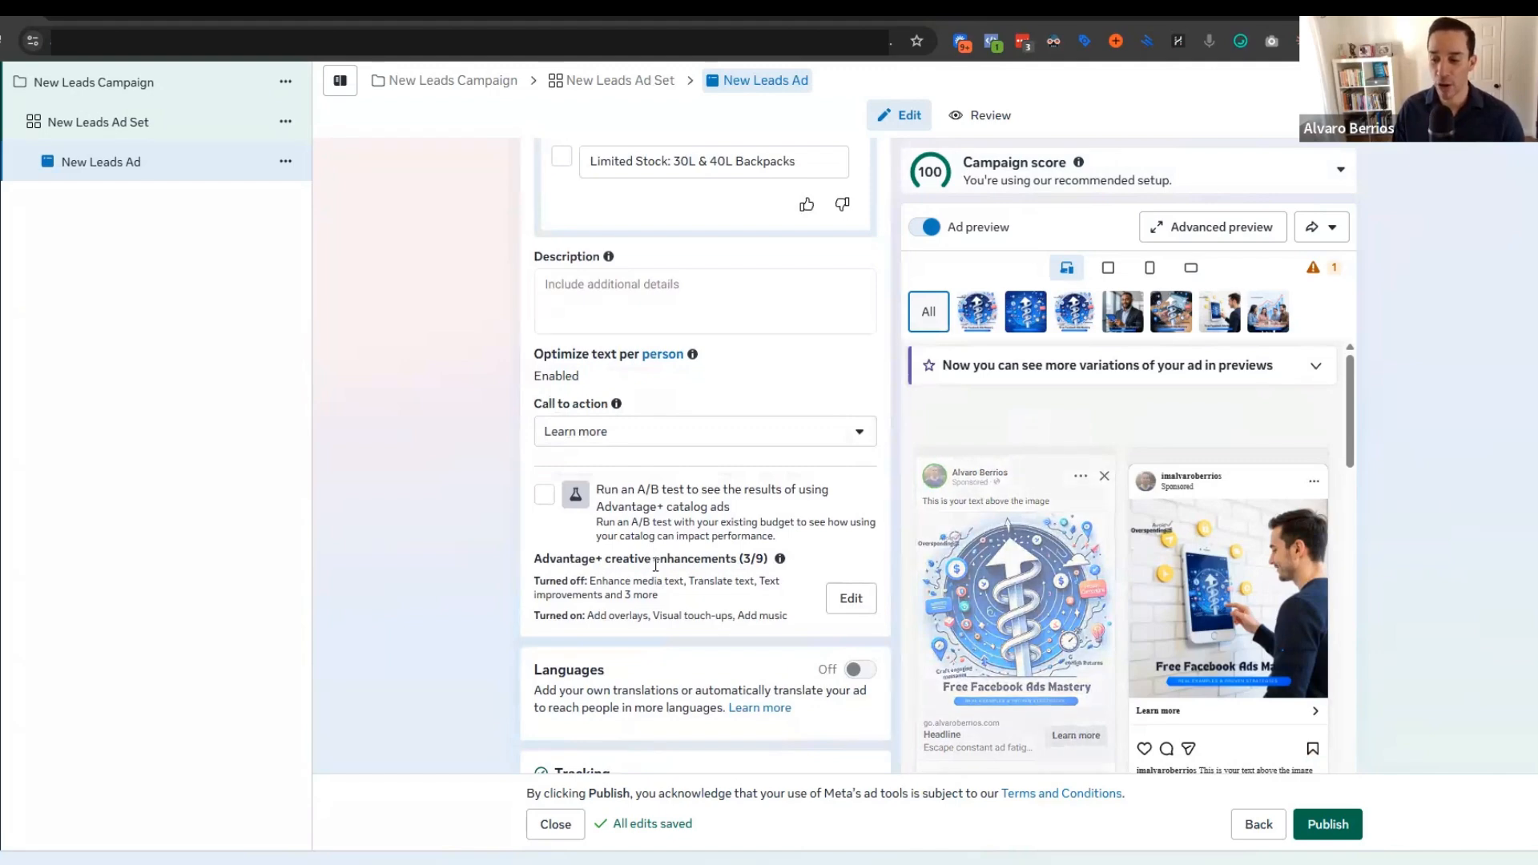
{"action": "scroll", "coordinate": [689, 593], "scroll_direction": "up", "scroll_amount": 5}
{"action": "scroll", "coordinate": [697, 600], "scroll_direction": "up", "scroll_amount": 10}
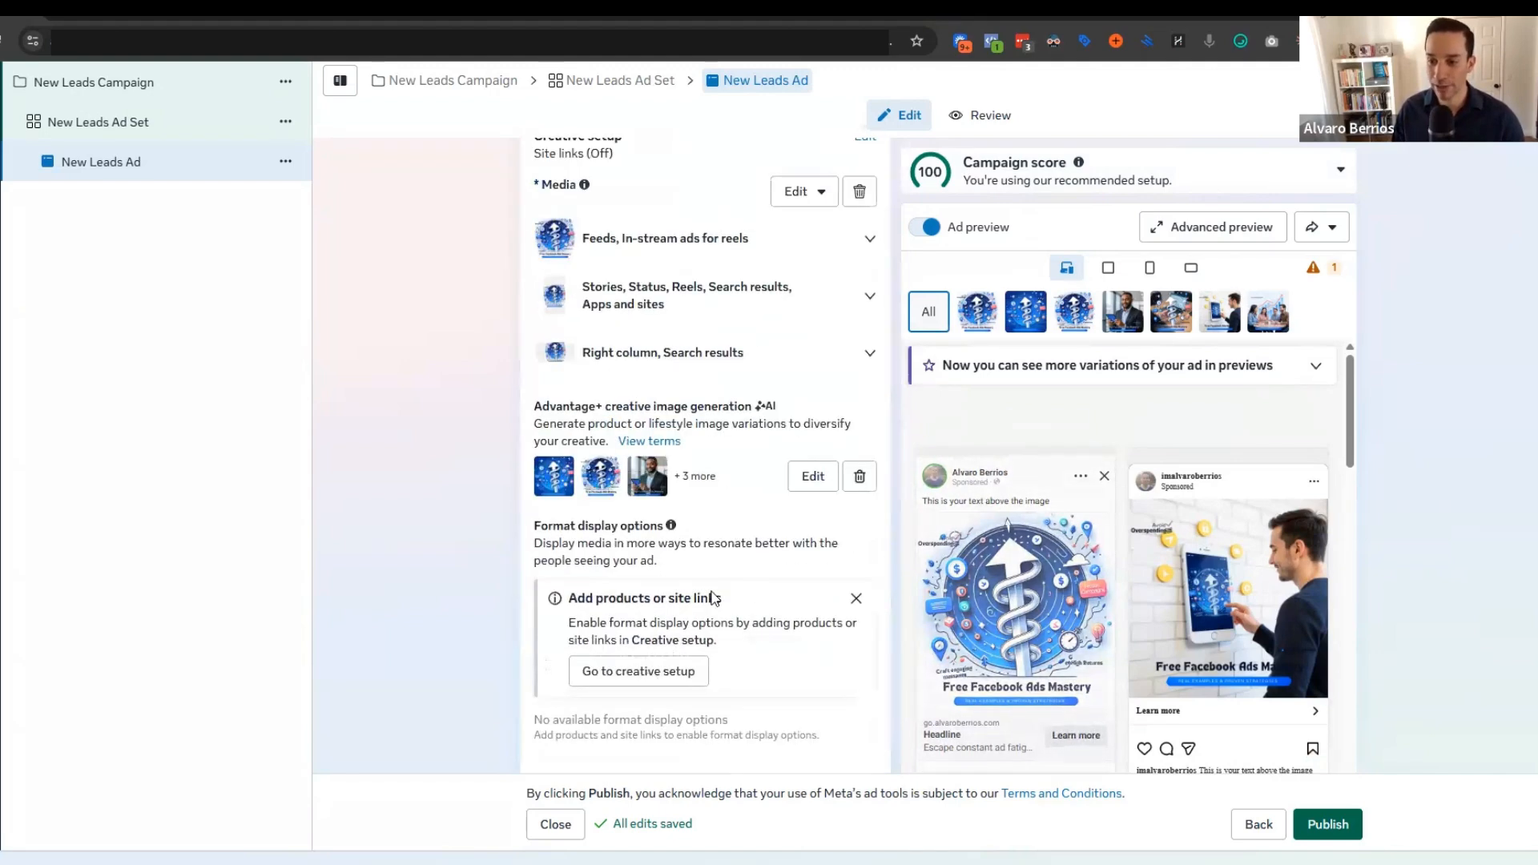
Step: Switch the ad format from single image or video to Carousel
{"action": "scroll", "coordinate": [807, 545], "scroll_direction": "up", "scroll_amount": 3}
{"action": "left_click", "coordinate": [546, 467]}
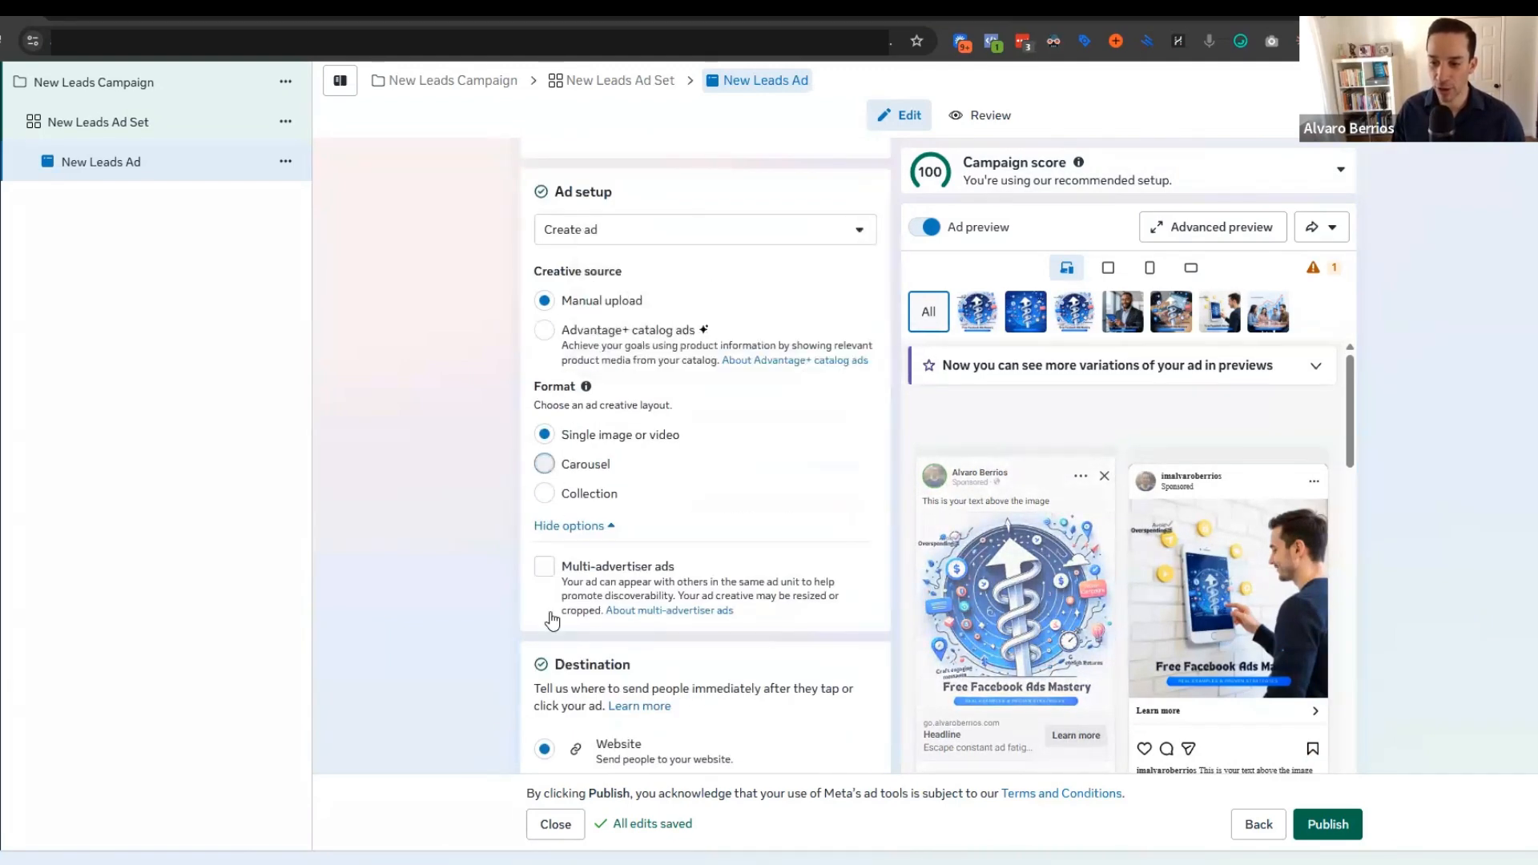
{"action": "scroll", "coordinate": [470, 484], "scroll_direction": "down", "scroll_amount": 6}
{"action": "scroll", "coordinate": [456, 488], "scroll_direction": "down", "scroll_amount": 11}
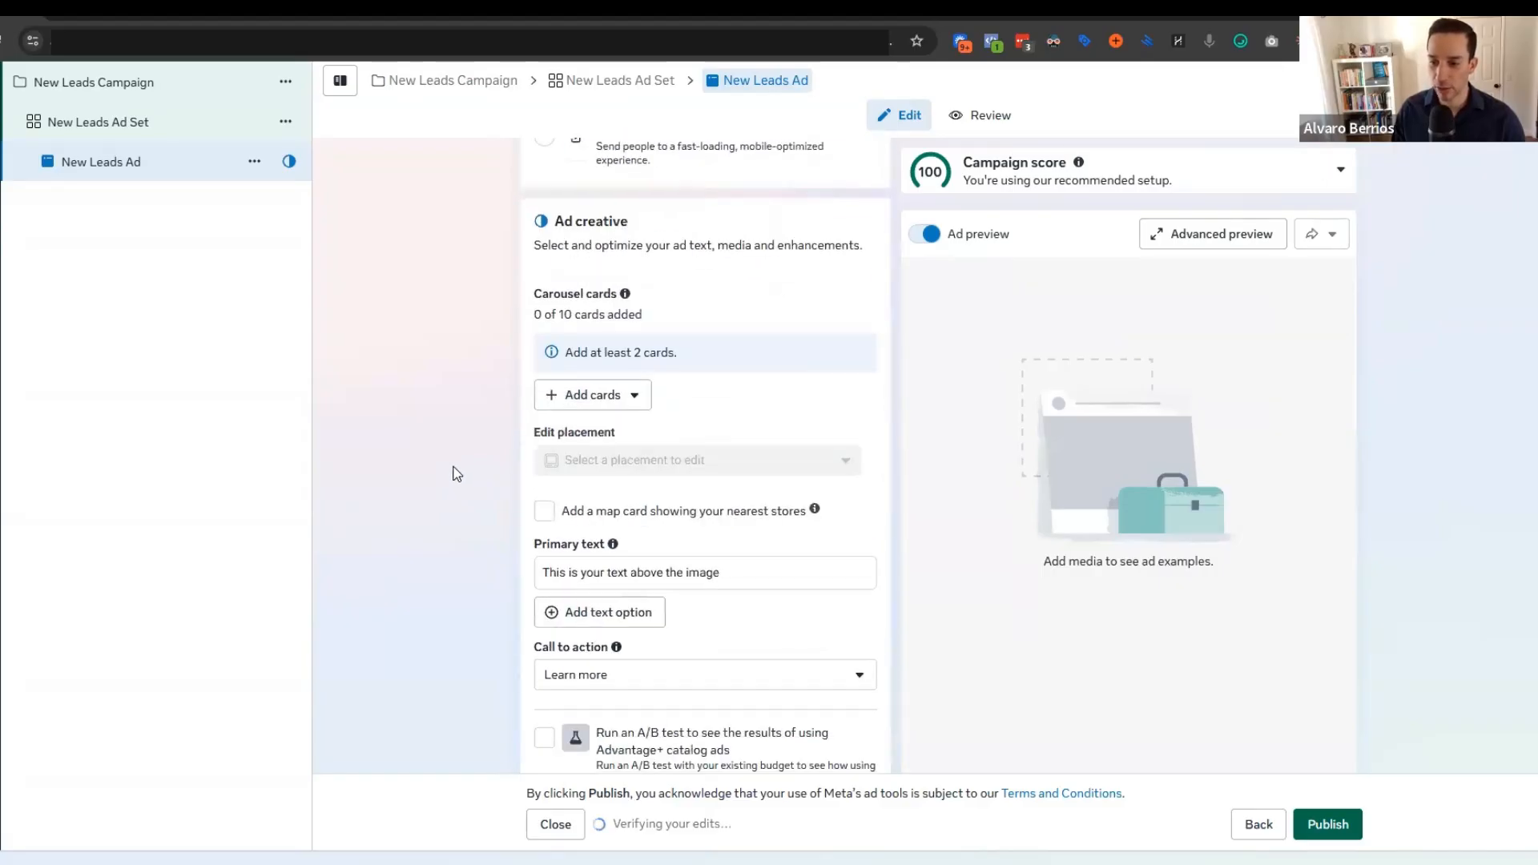
Step: Add two carousel cards from the account images: the 1080 × 1080 Free Facebook Ads Mastery graphic and the 1152 × 768 desk photo
{"action": "scroll", "coordinate": [458, 480], "scroll_direction": "up", "scroll_amount": 2}
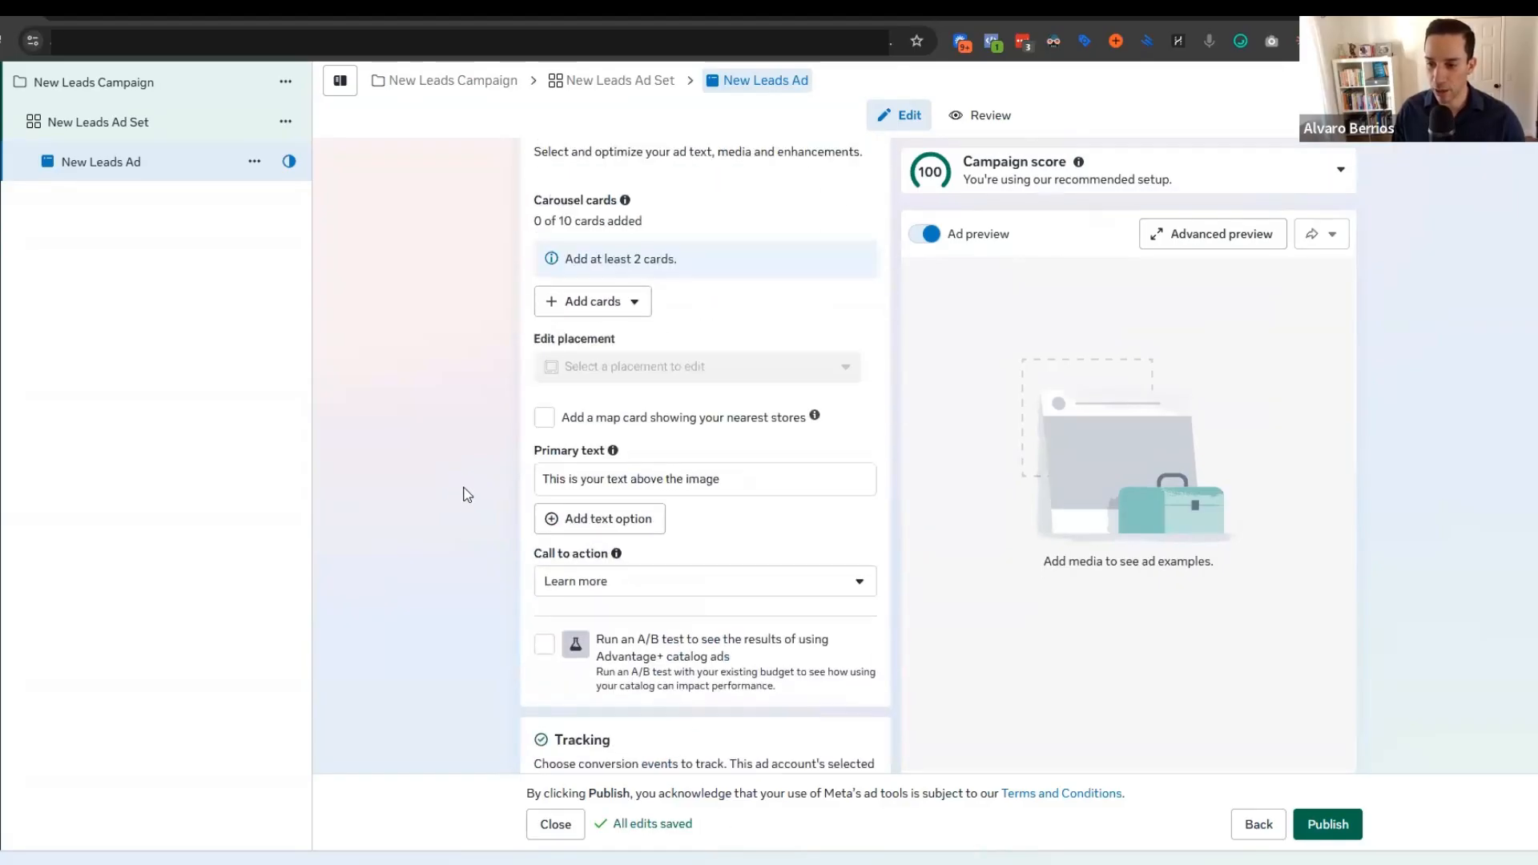
{"action": "left_click", "coordinate": [574, 303]}
{"action": "left_click", "coordinate": [595, 346]}
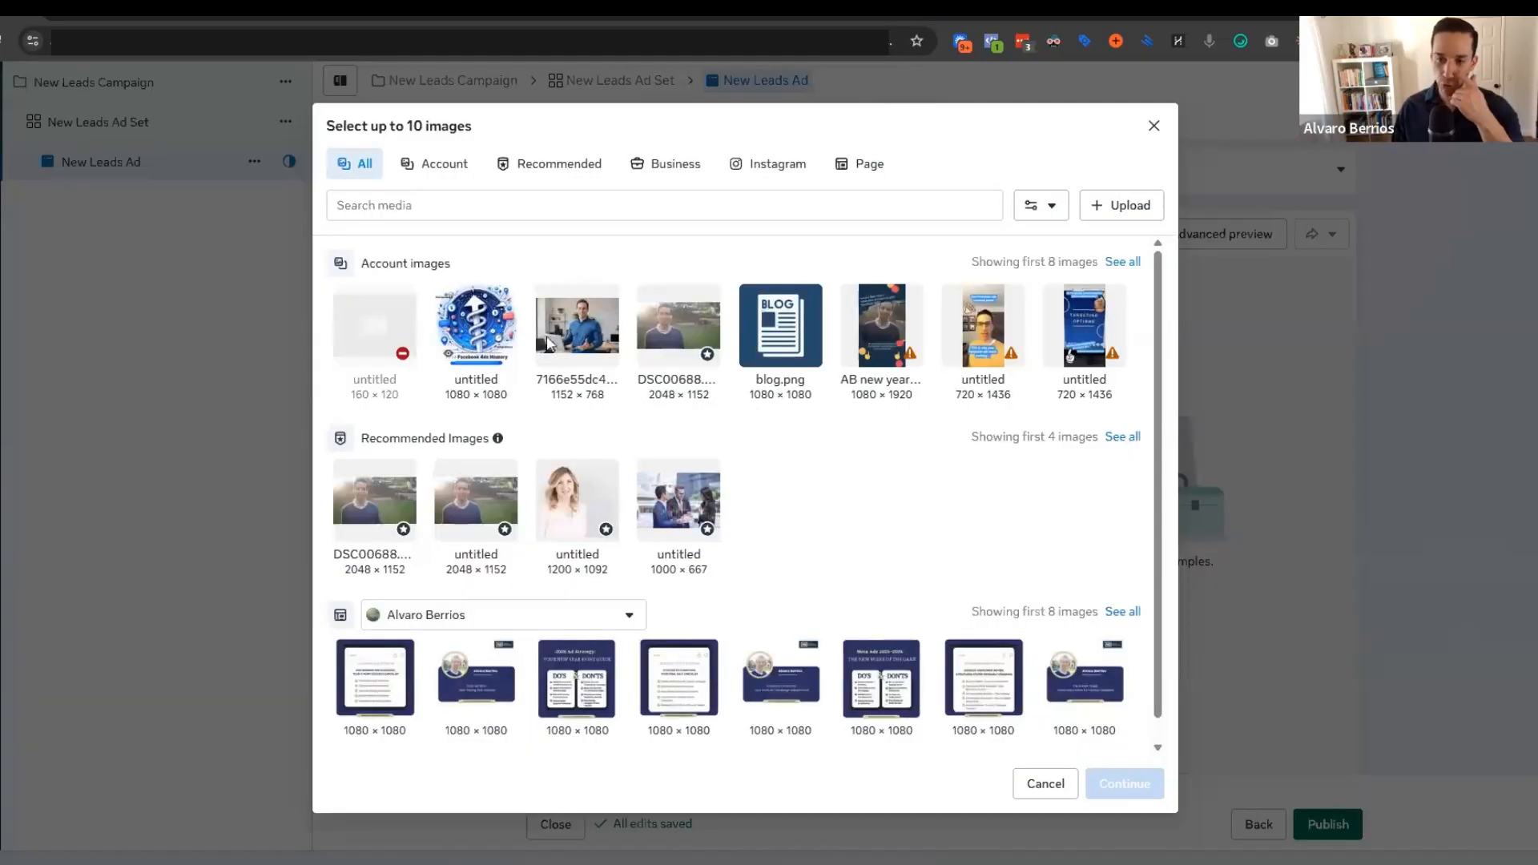
{"action": "left_click", "coordinate": [453, 353]}
{"action": "left_click", "coordinate": [605, 356]}
{"action": "left_click", "coordinate": [1121, 784]}
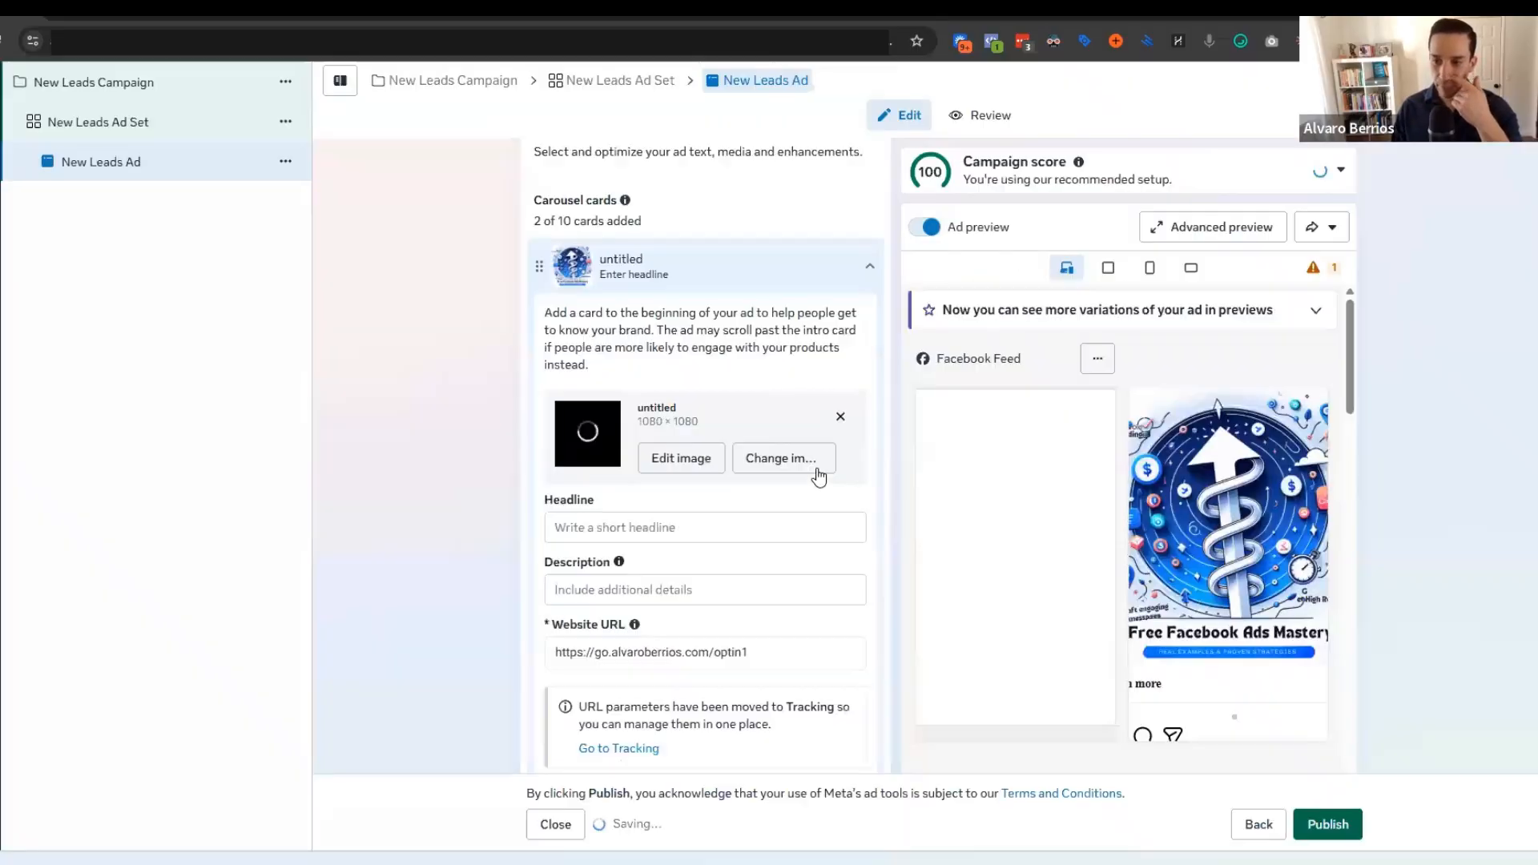
Step: Examine the carousel's card fields, format display options, primary text, call to action and enhancement summary
{"action": "scroll", "coordinate": [481, 489], "scroll_direction": "down", "scroll_amount": 12}
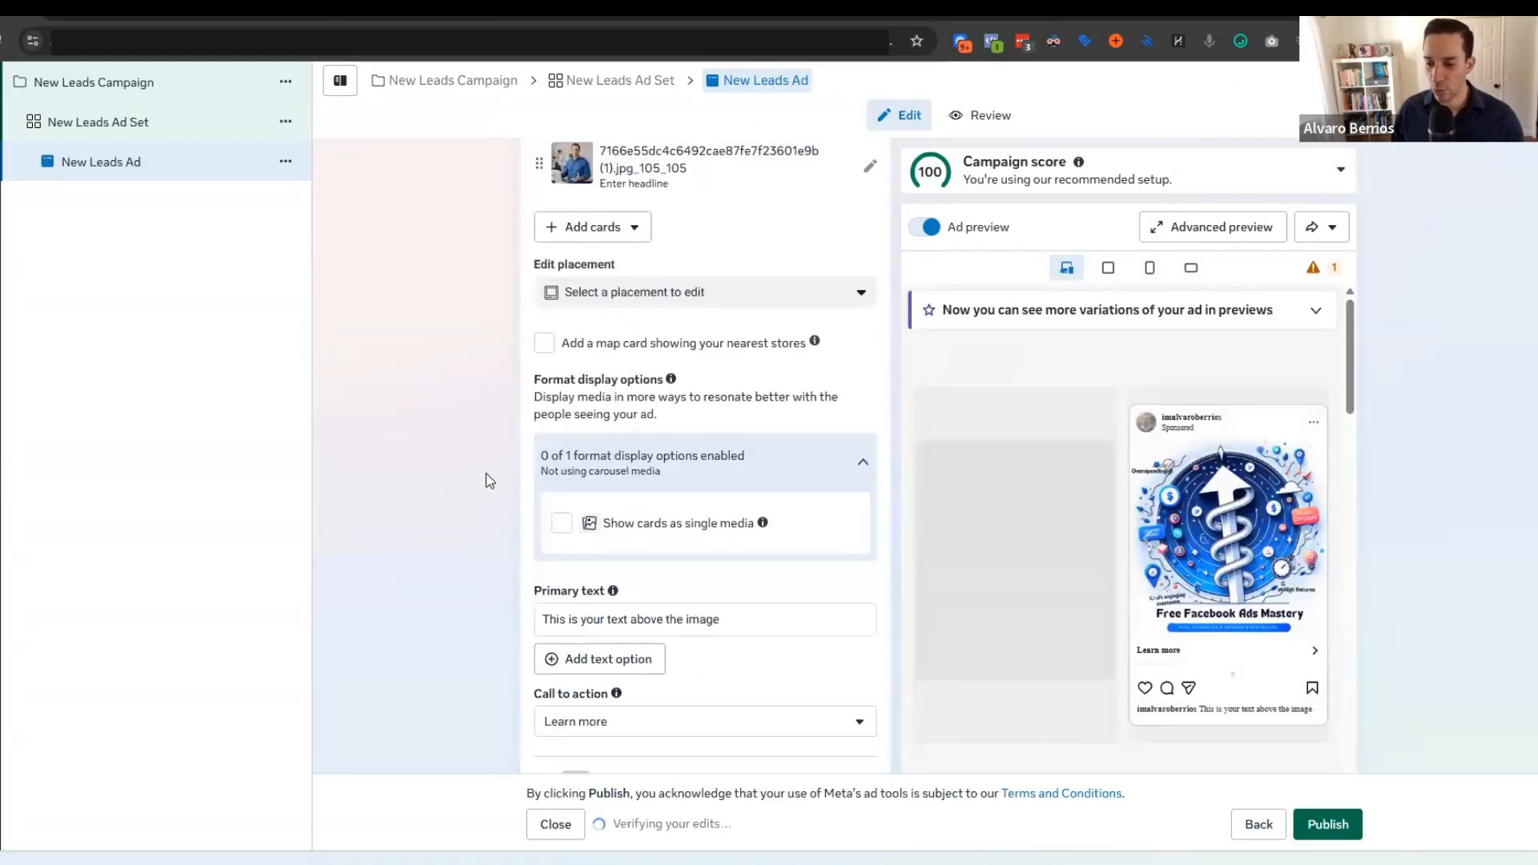
{"action": "scroll", "coordinate": [493, 489], "scroll_direction": "up", "scroll_amount": 10}
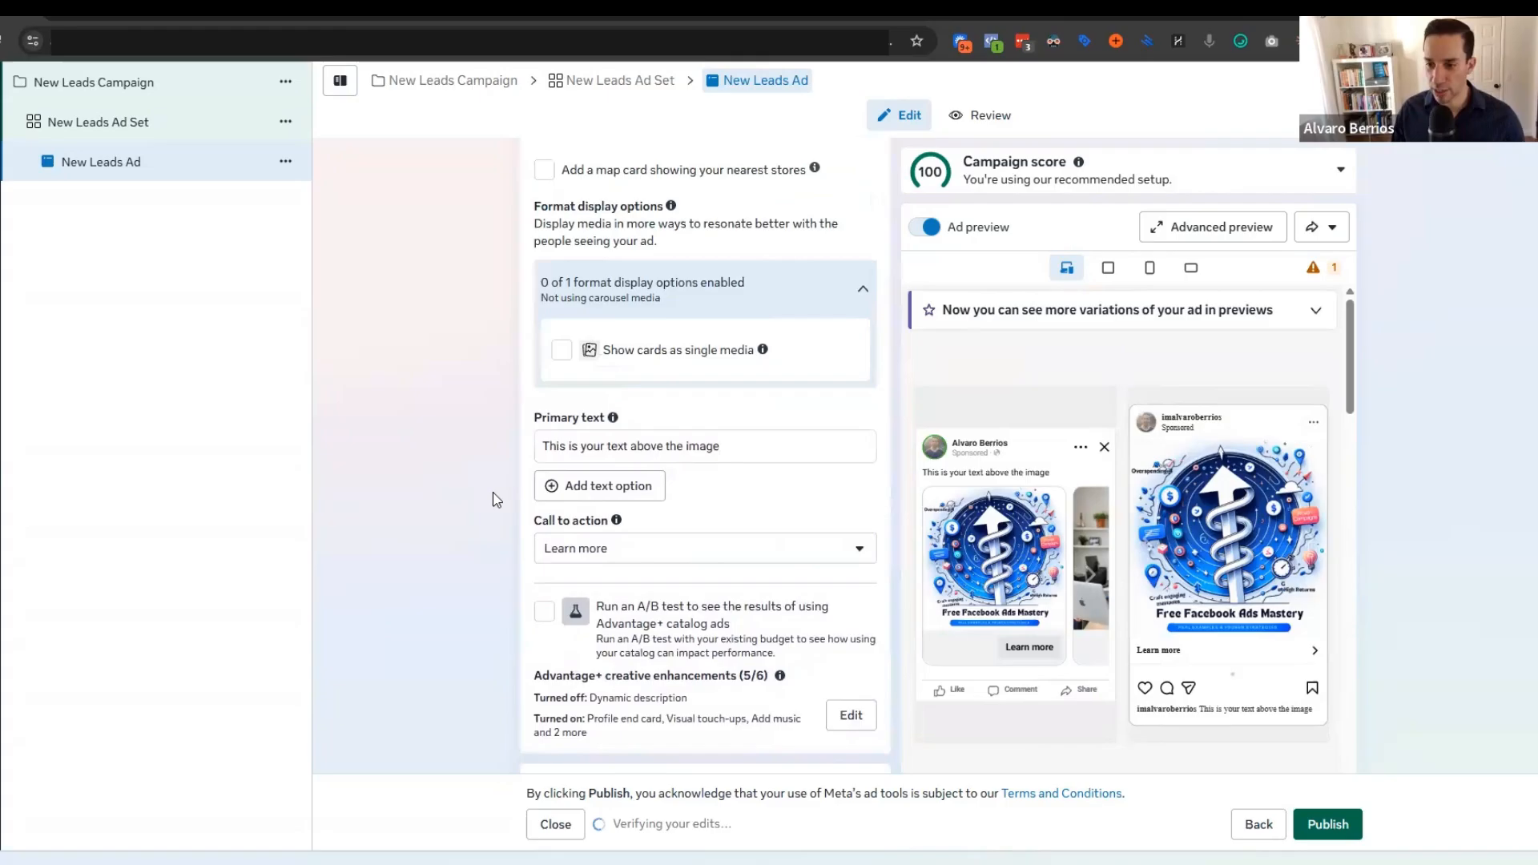
{"action": "scroll", "coordinate": [505, 505], "scroll_direction": "up", "scroll_amount": 10}
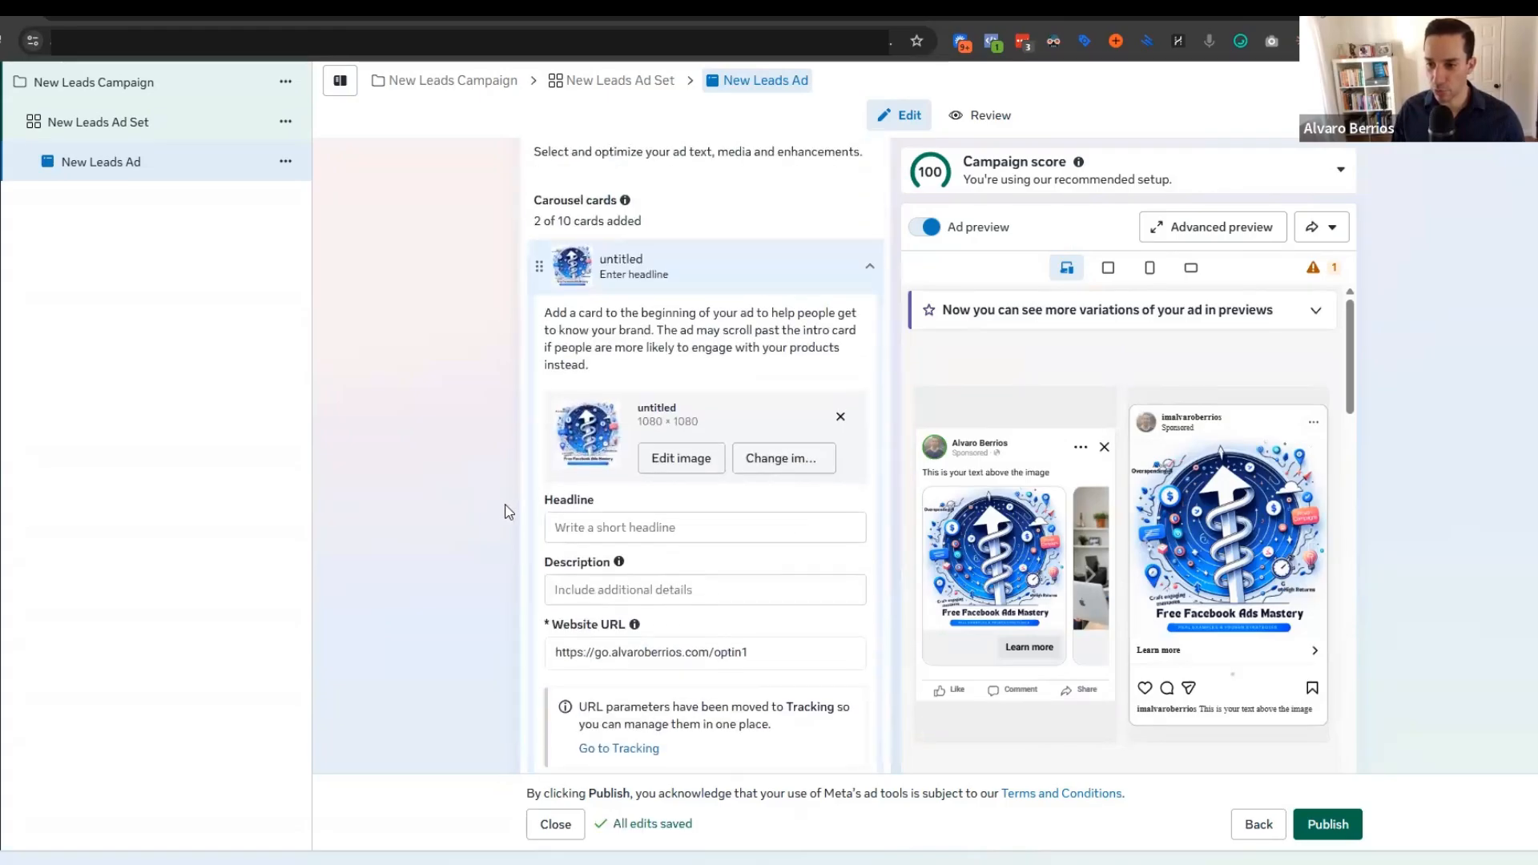
{"action": "scroll", "coordinate": [517, 527], "scroll_direction": "up", "scroll_amount": 5}
{"action": "scroll", "coordinate": [511, 525], "scroll_direction": "down", "scroll_amount": 15}
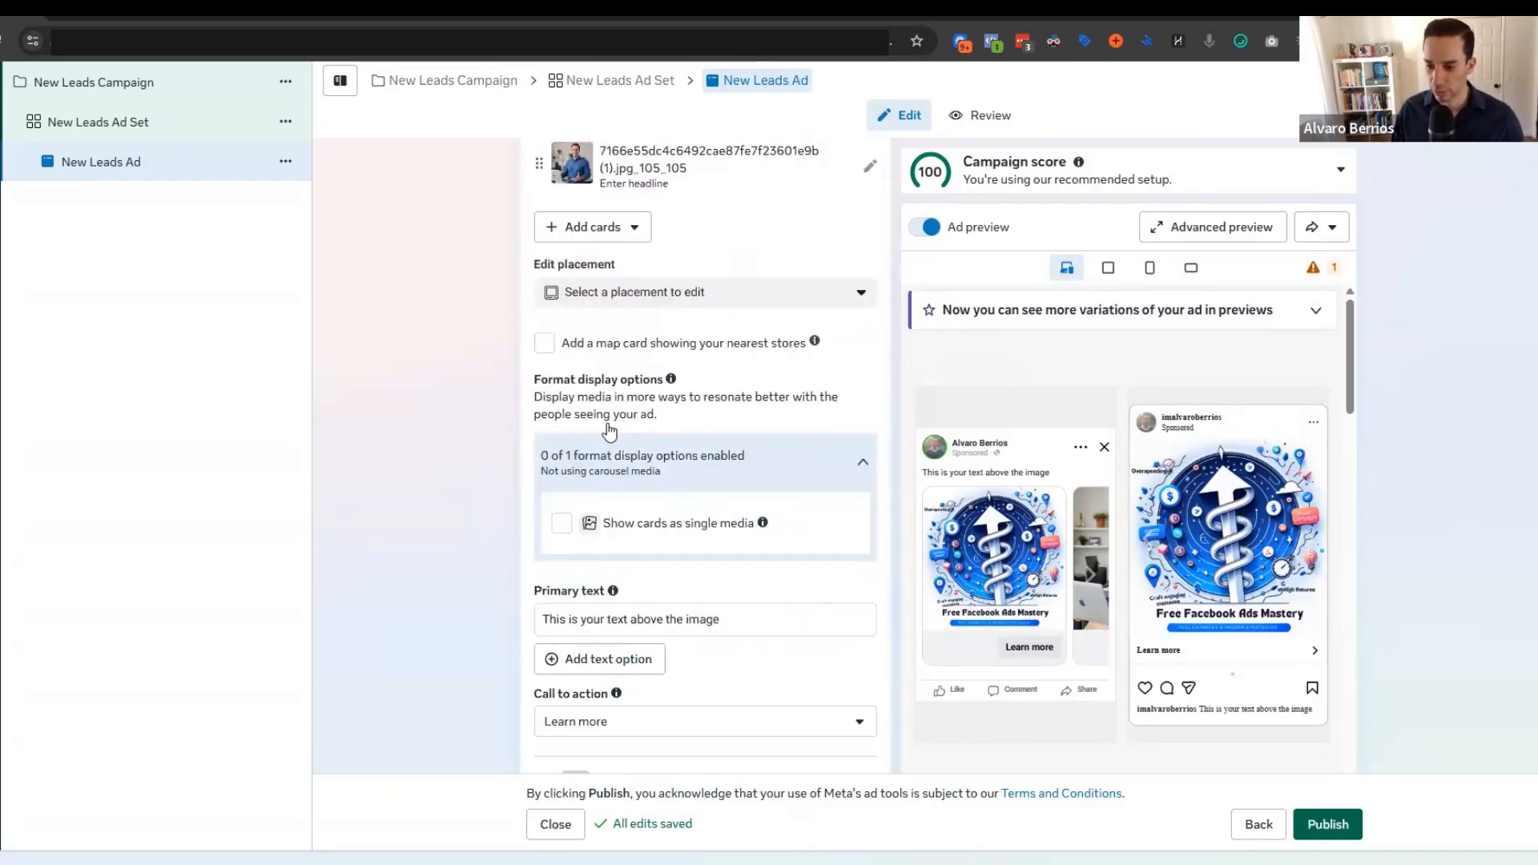
{"action": "scroll", "coordinate": [604, 425], "scroll_direction": "down", "scroll_amount": 5}
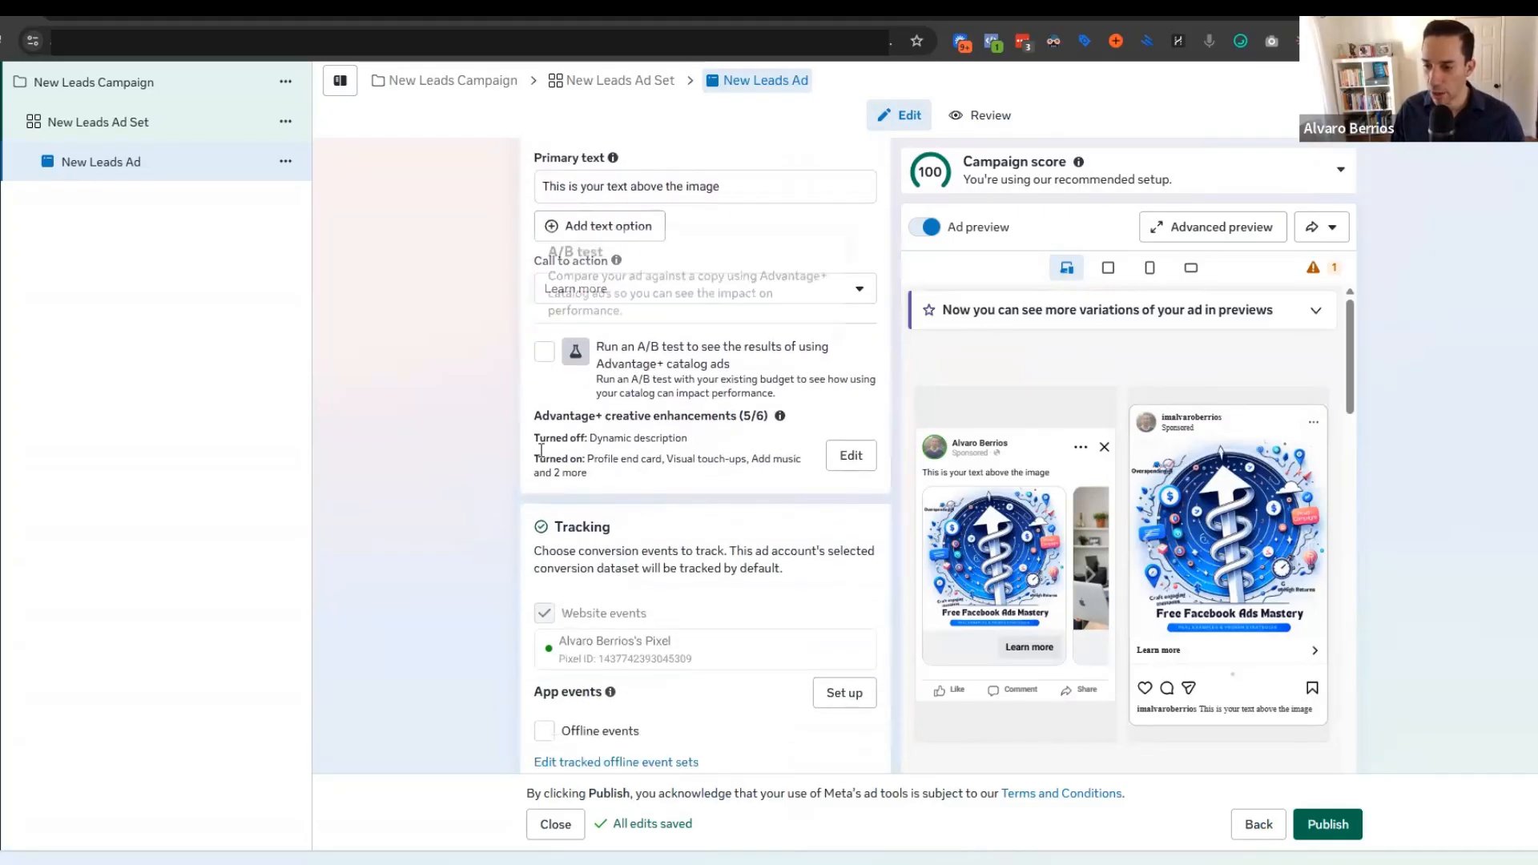
Step: Open the carousel ad's Advantage+ creative enhancements, turn off Highlight carousel card, and look through the additional enhancements
{"action": "left_click", "coordinate": [851, 455]}
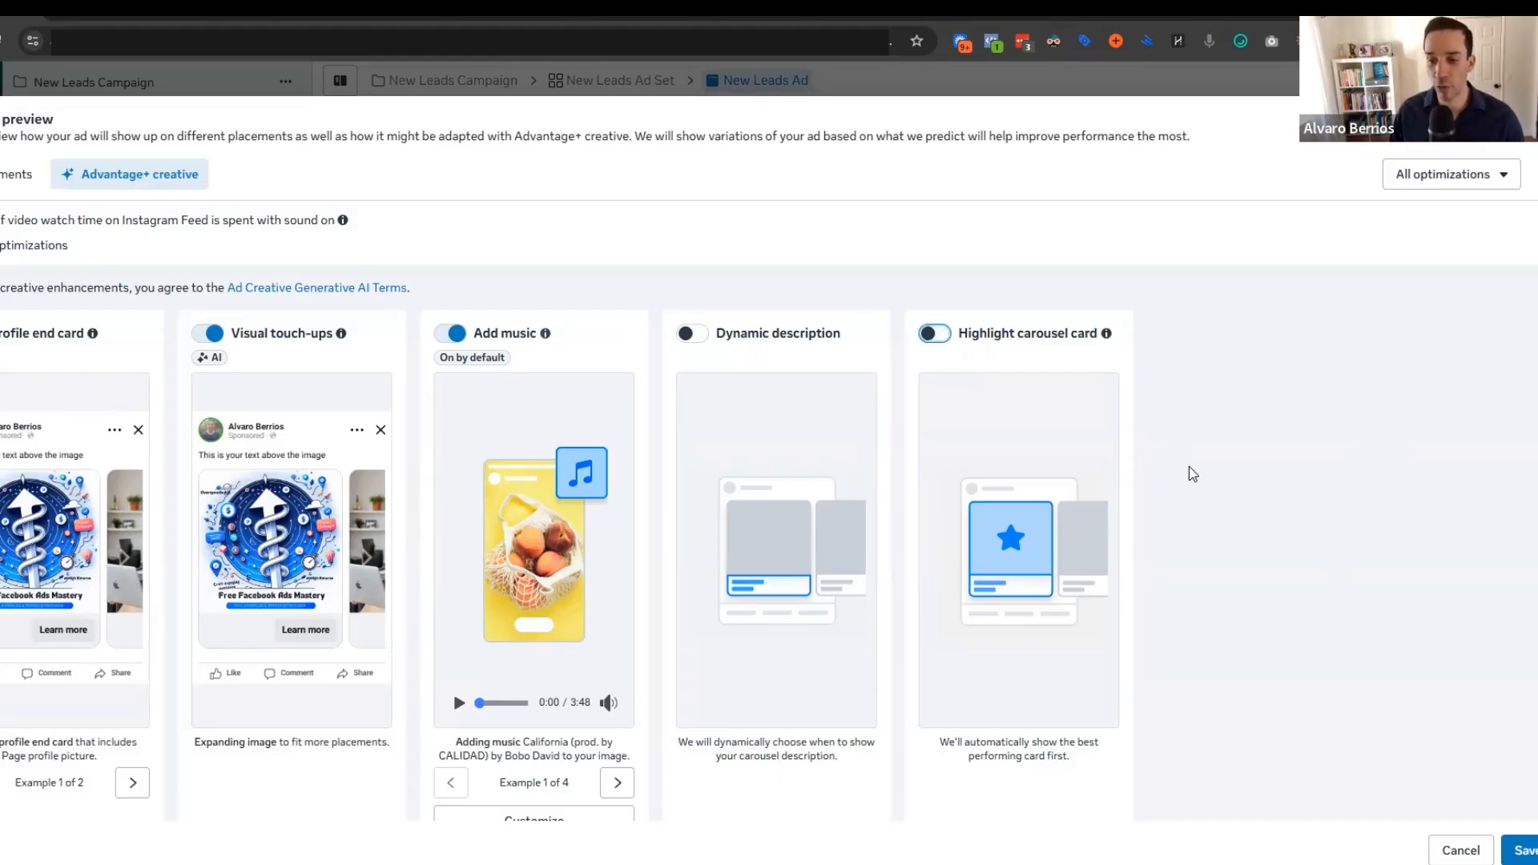
{"action": "scroll", "coordinate": [1189, 467], "scroll_direction": "down", "scroll_amount": 8}
{"action": "scroll", "coordinate": [1167, 478], "scroll_direction": "up", "scroll_amount": 4}
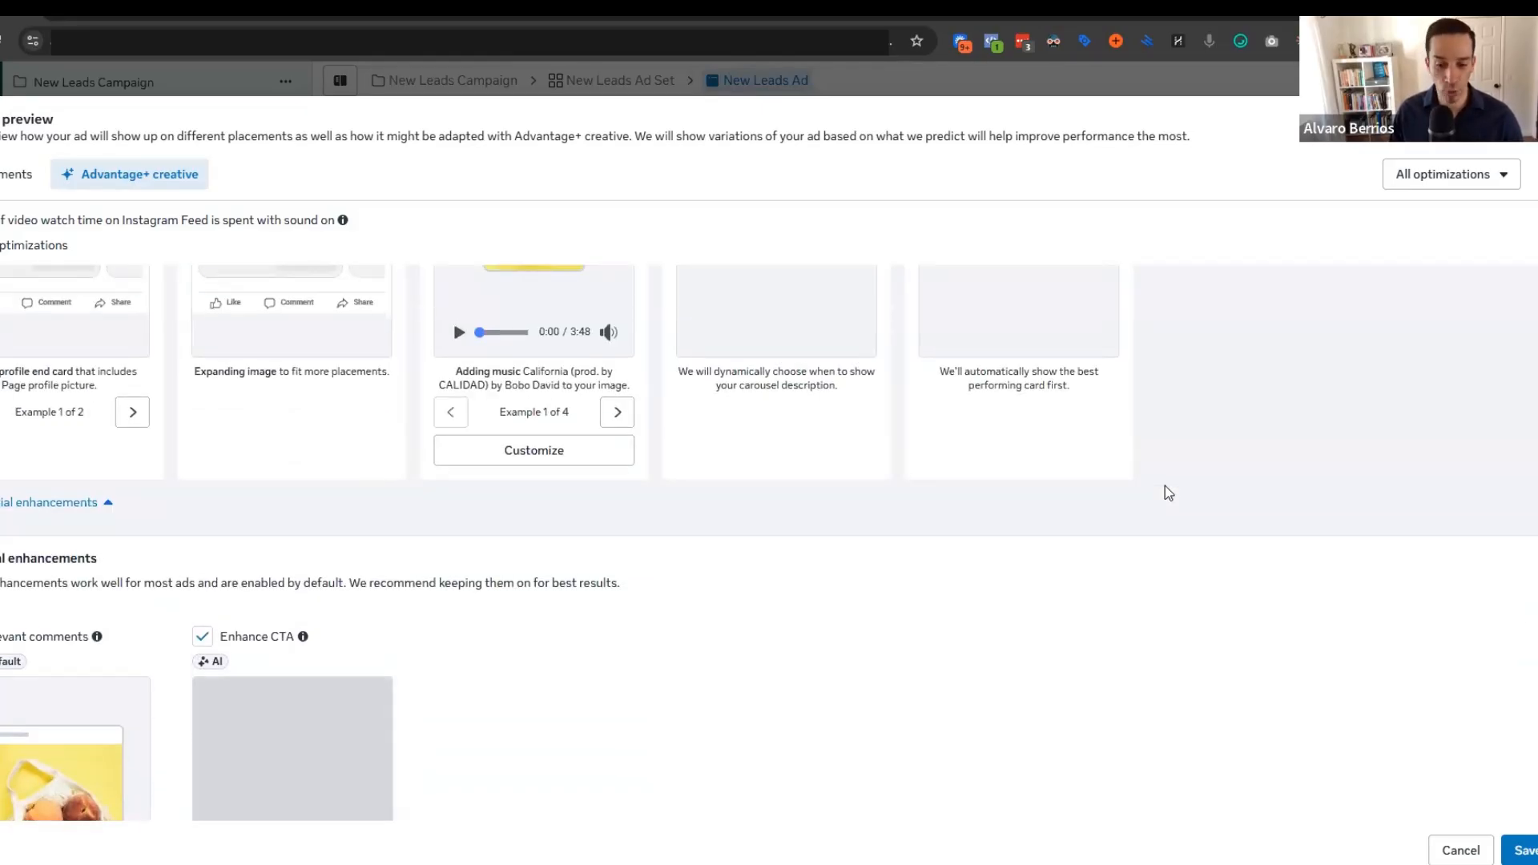